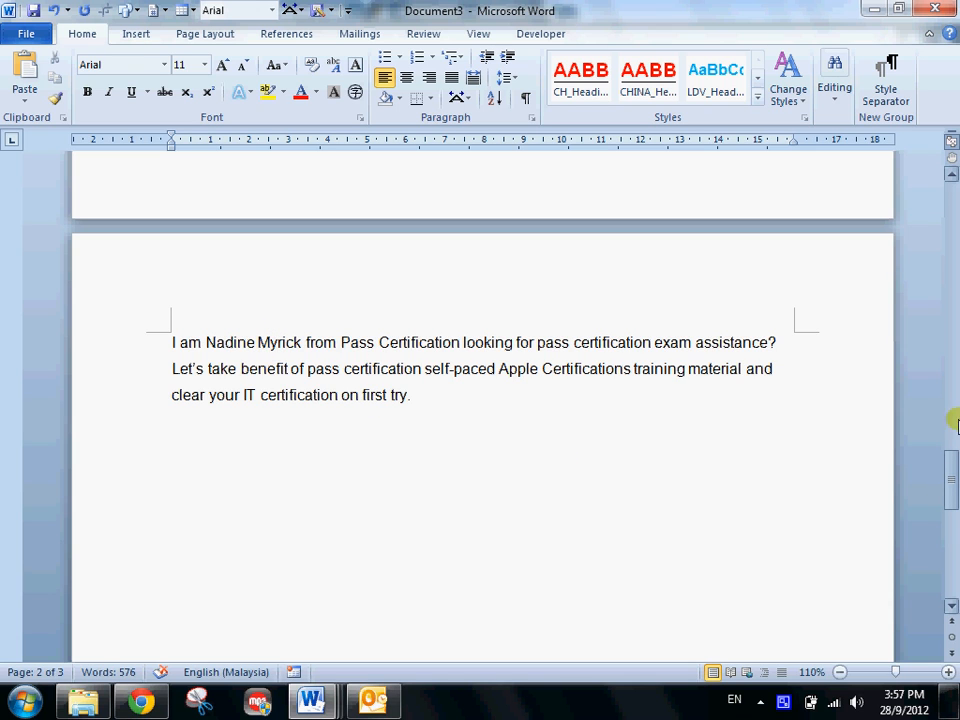
- Insert a page break before the title "JUST 4 WAYS TO IMPROVE YOUR COMMUNICATION SKILLS" to add a blank first page
drag(953, 482, 953, 215)
click(160, 280)
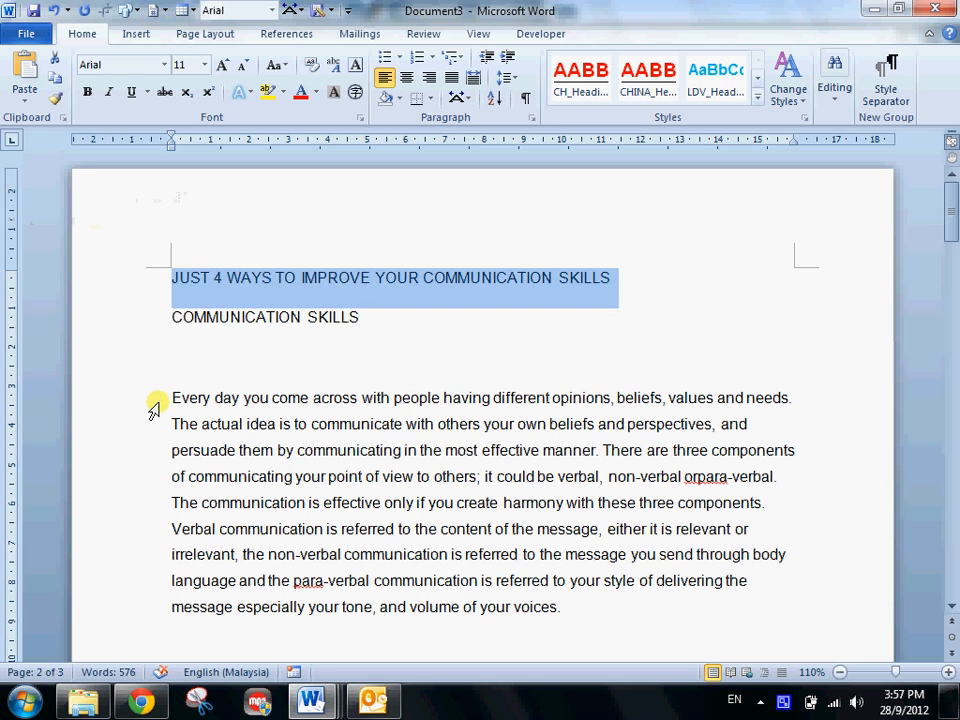
click(165, 306)
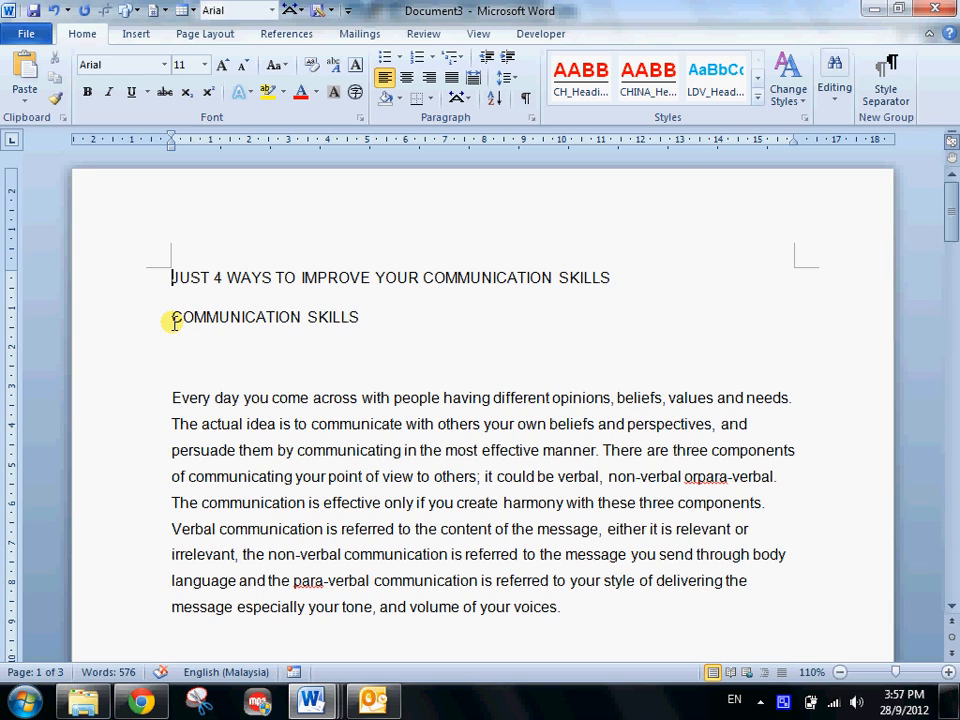
key(ctrl+Return)
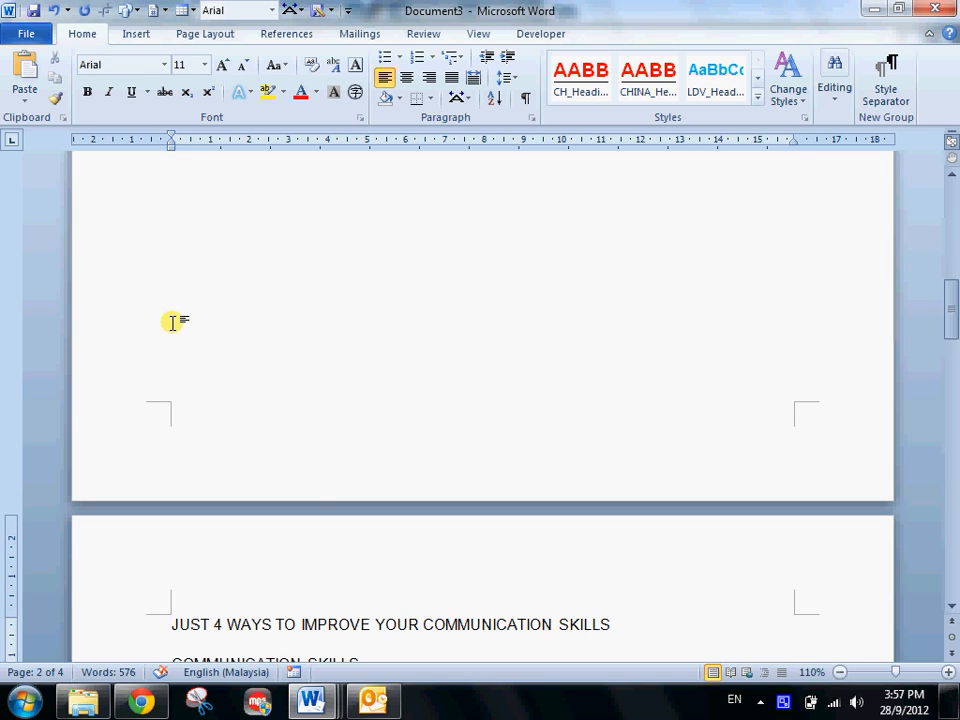
key(ctrl+Home)
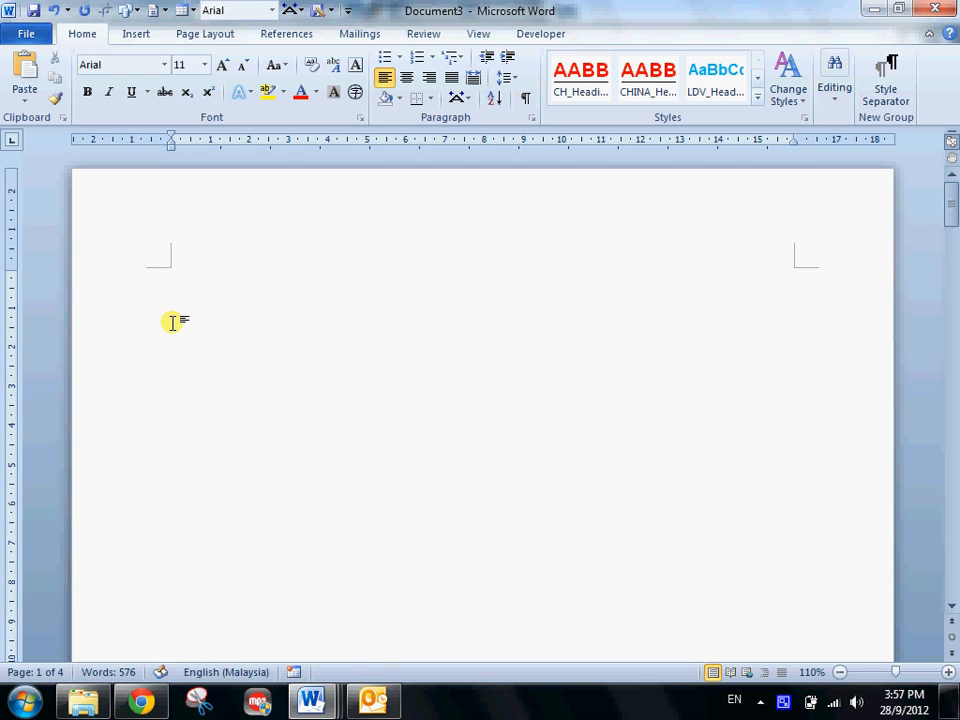
ctrl+scroll(173, 322, down, 8)
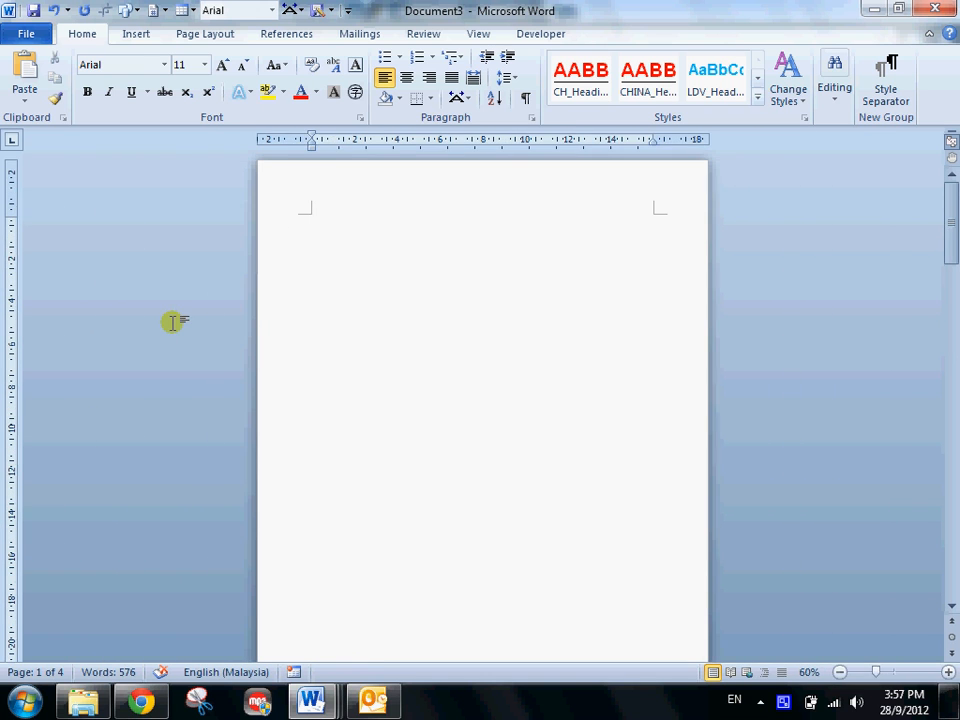
ctrl+scroll(161, 206, up, 1)
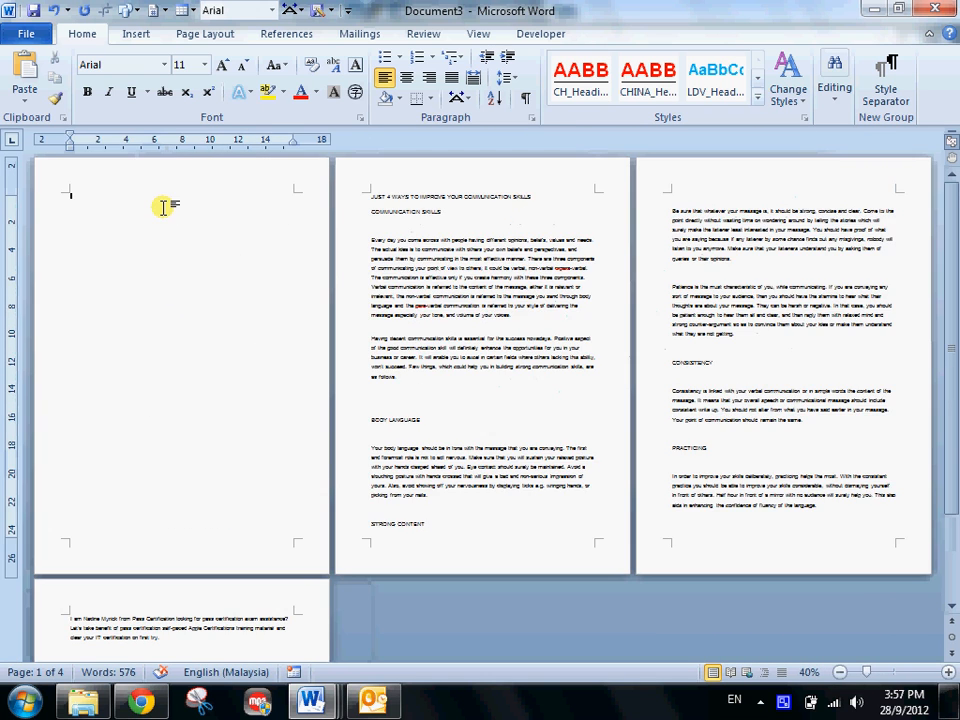
- Insert page breaks before the COMMUNICATION SKILLS, BODY LANGUAGE, STRONG CONTENT and CONSISTENCY headings so each begins on a new page
click(370, 211)
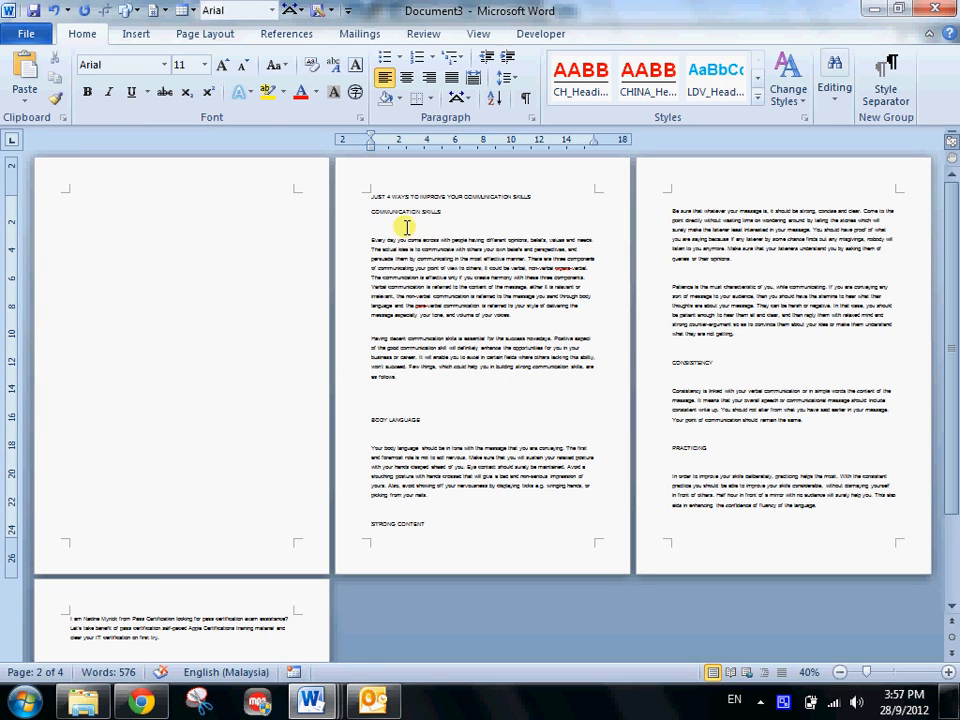
key(ctrl+Return)
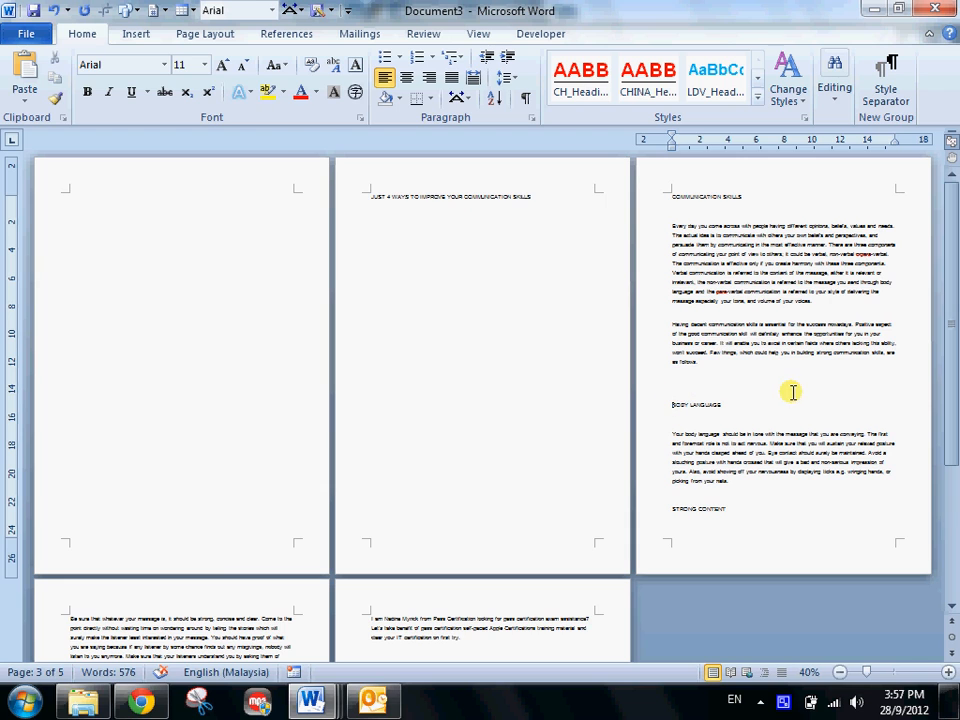
key(ctrl+Return)
scroll(101, 510, down, 3)
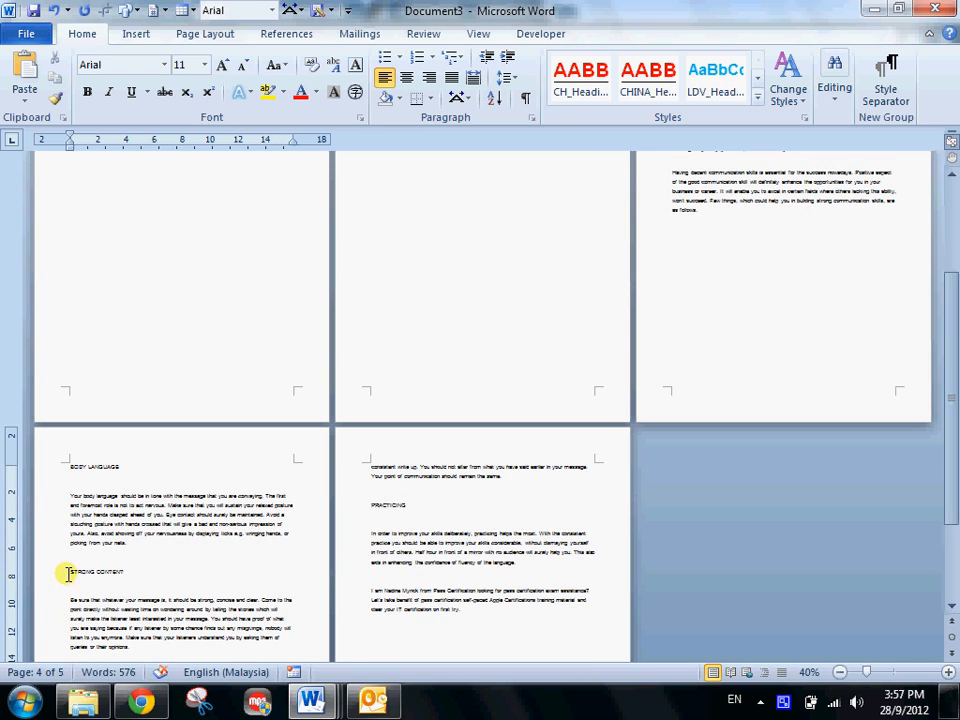
key(ctrl+Return)
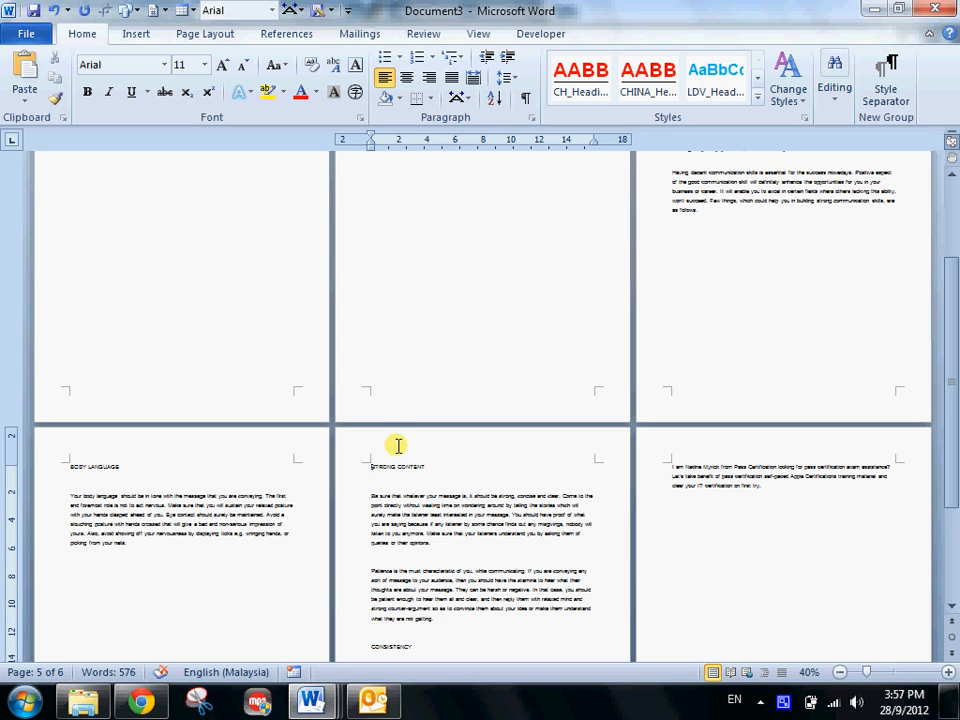
scroll(430, 510, down, 2)
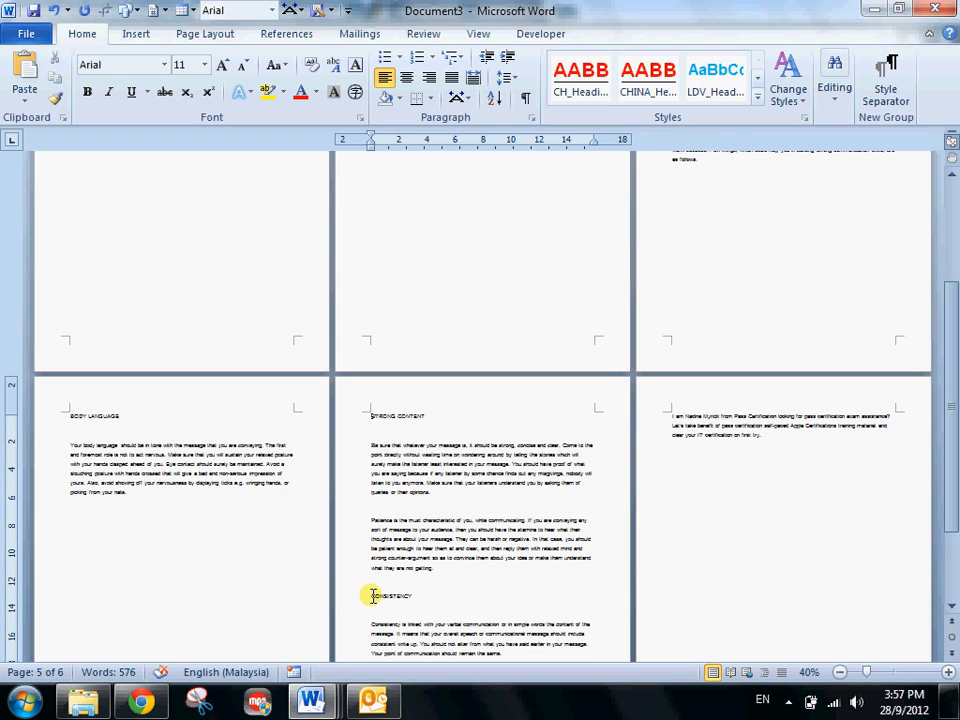
key(ctrl+Return)
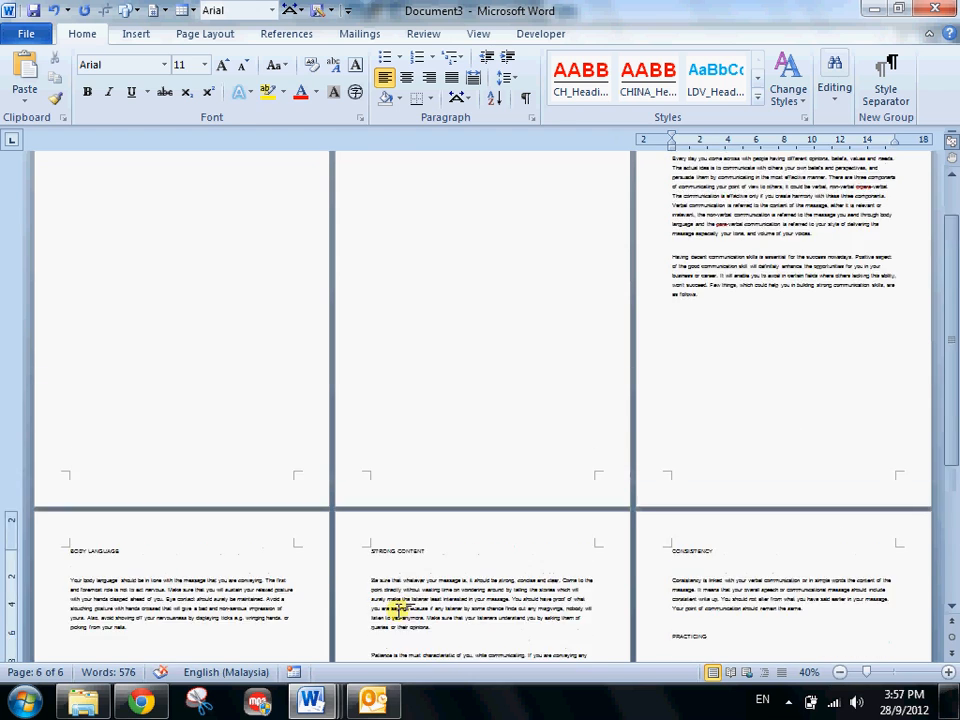
scroll(407, 615, up, 5)
drag(540, 197, 322, 190)
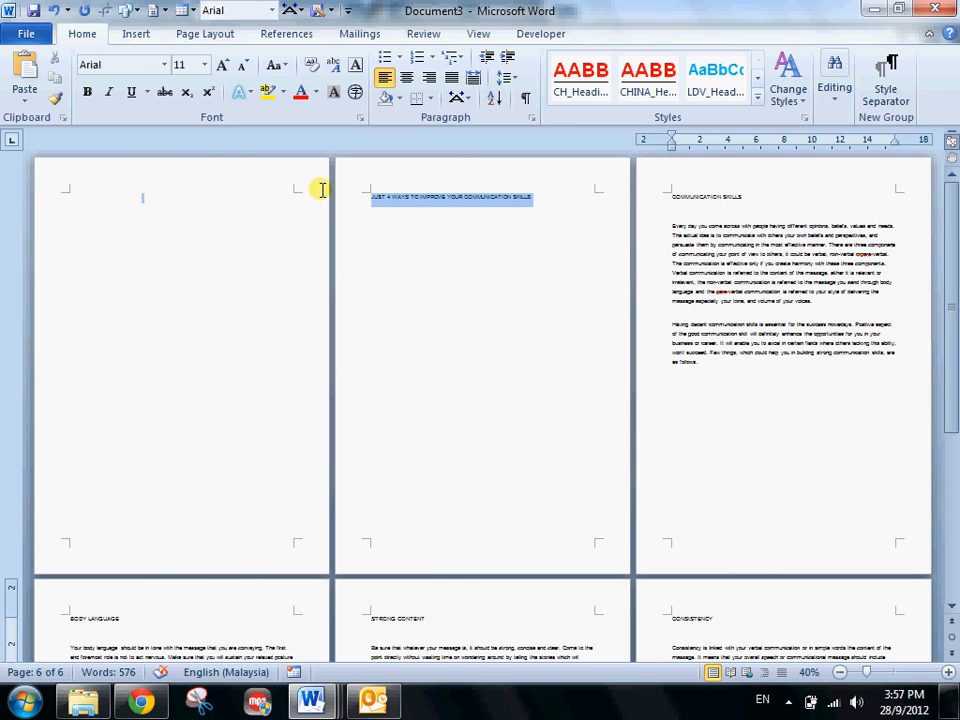
key(ctrl+x)
key(ctrl+v)
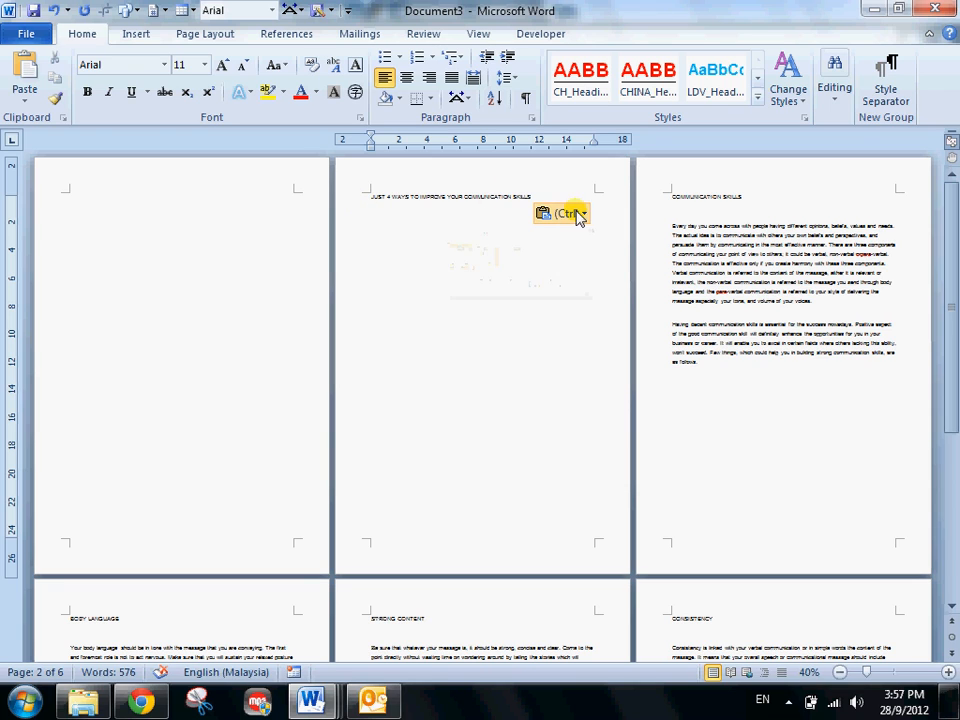
- Move the document title to the first page and insert a page break after it, leaving a blank second page
drag(538, 196, 327, 174)
key(ctrl+x)
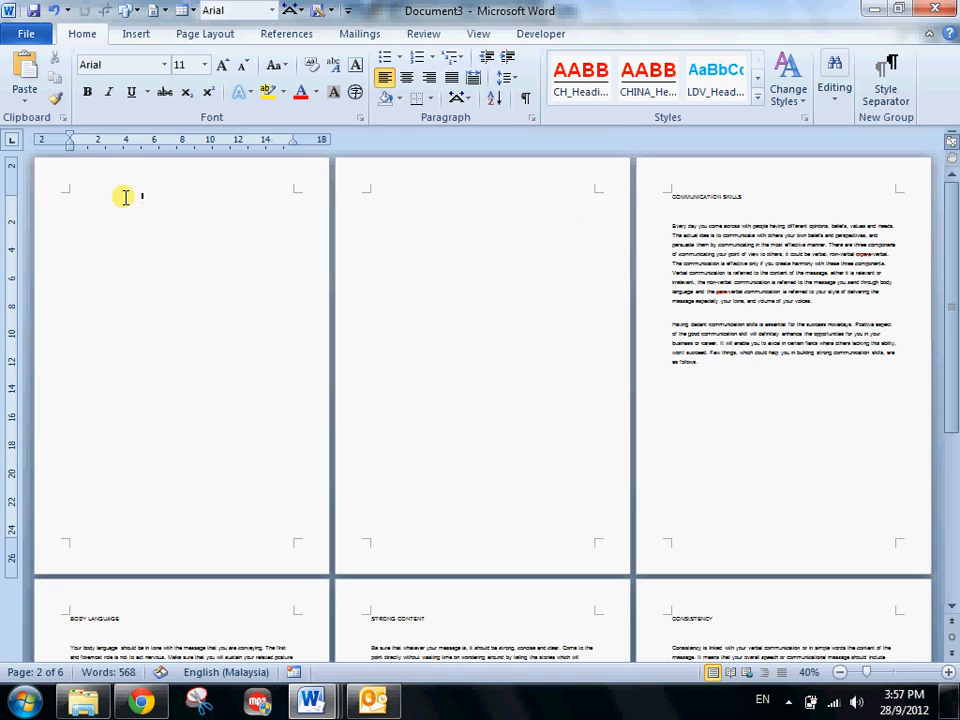
click(124, 195)
key(ctrl+v)
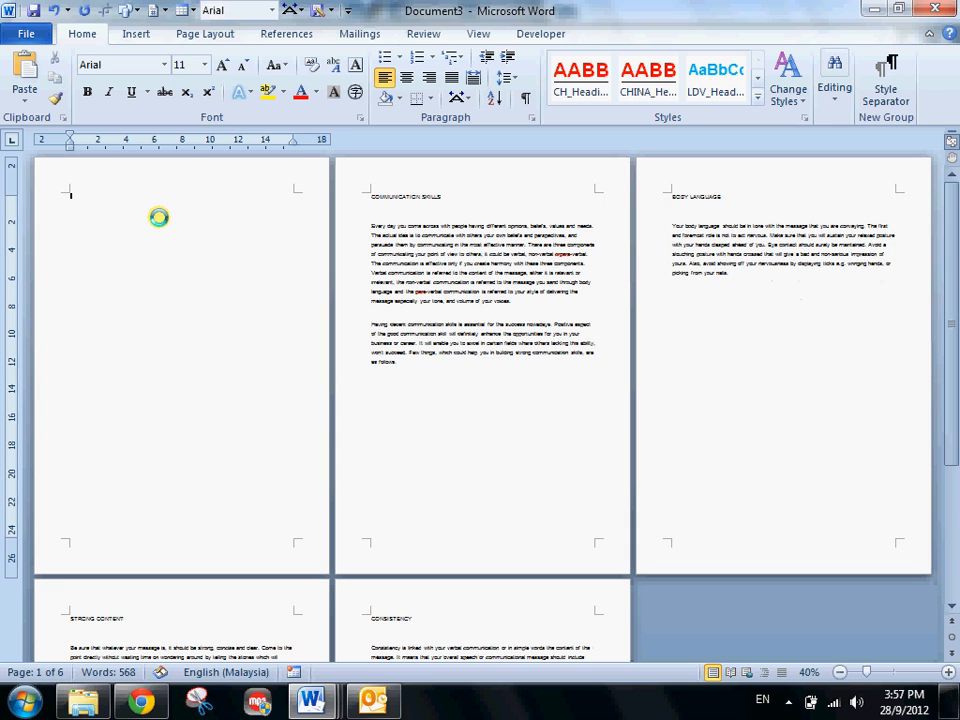
key(ctrl+Return)
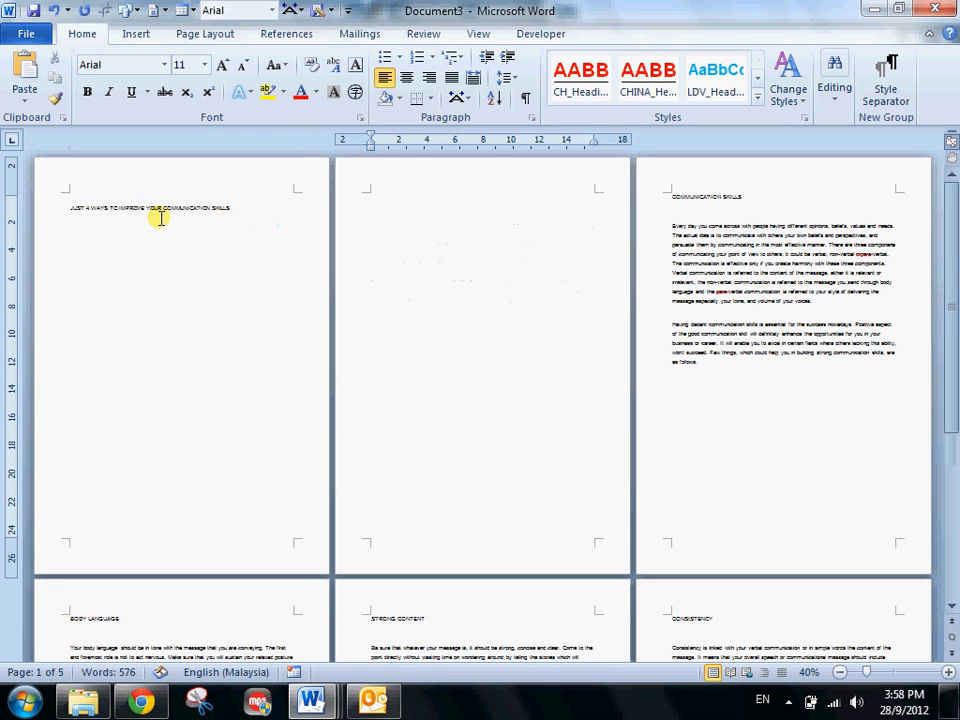
- Insert the built-in Automatic Table 1 table of contents on the blank second page
scroll(386, 195, up, 4)
scroll(393, 255, up, 8)
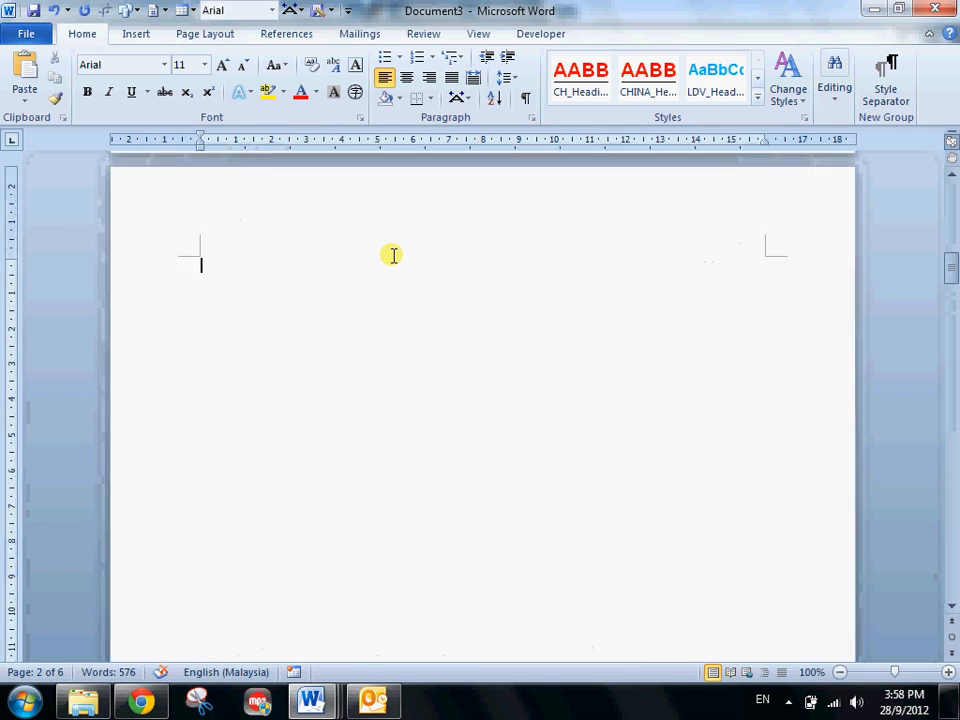
scroll(393, 255, down, 4)
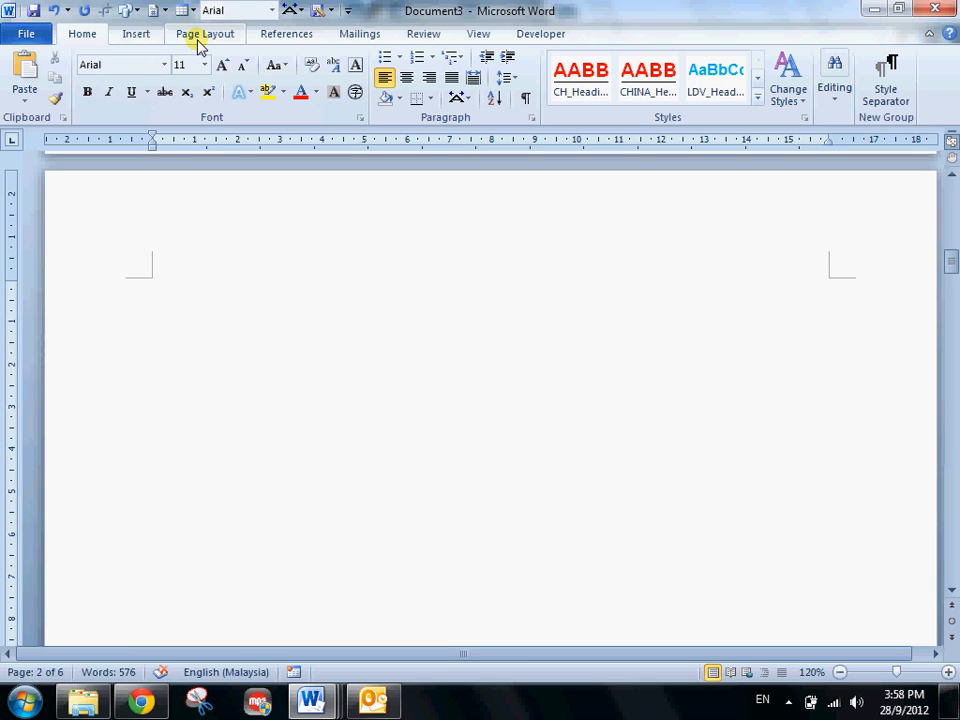
click(303, 34)
click(26, 100)
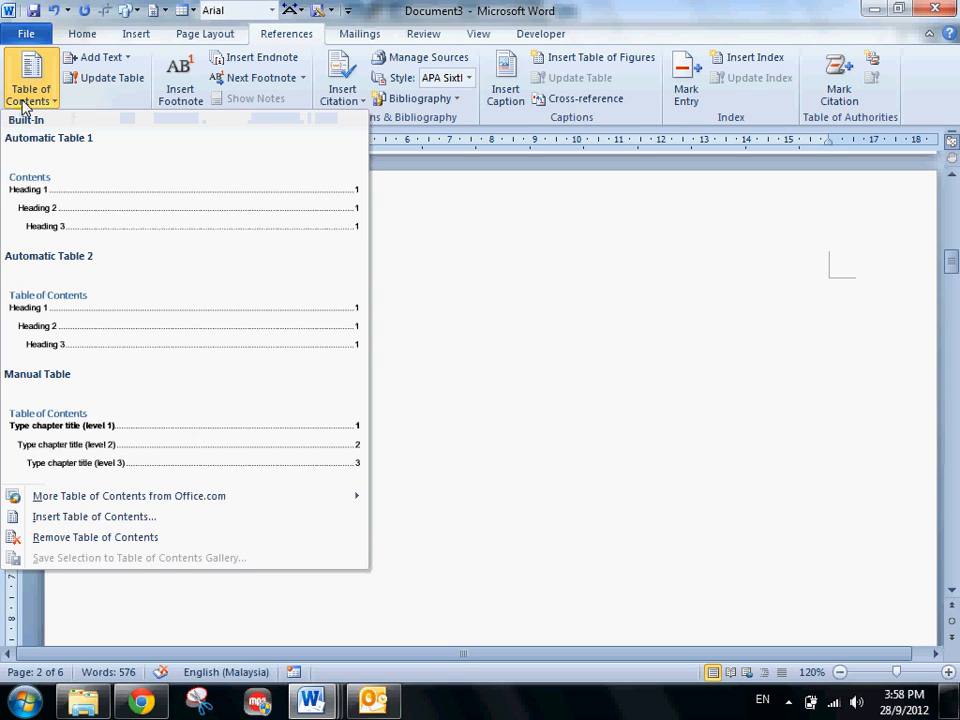
click(26, 222)
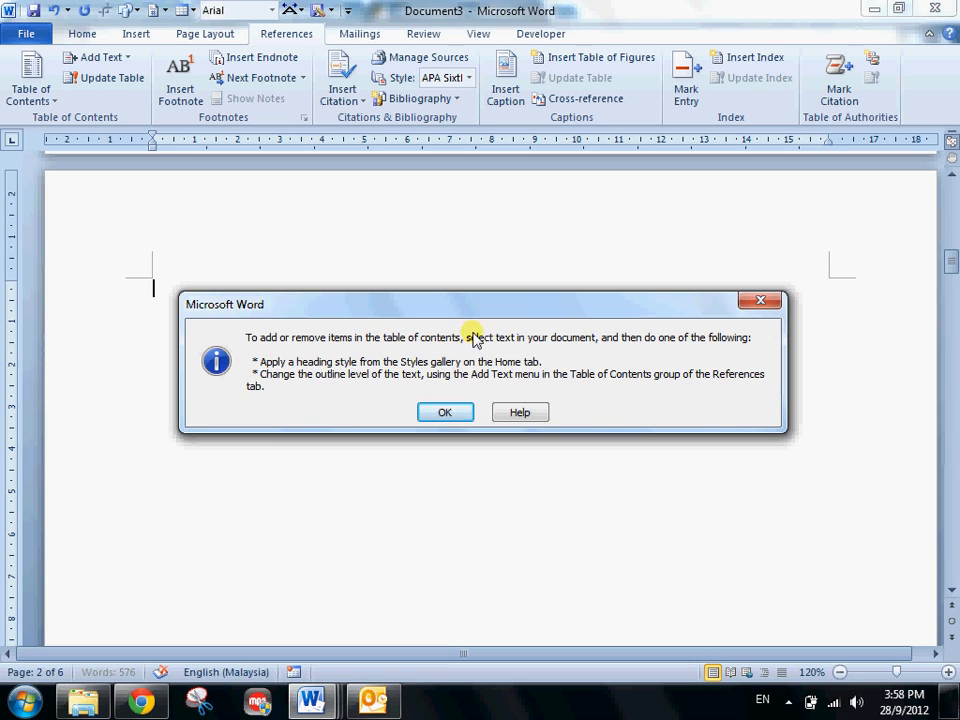
click(444, 414)
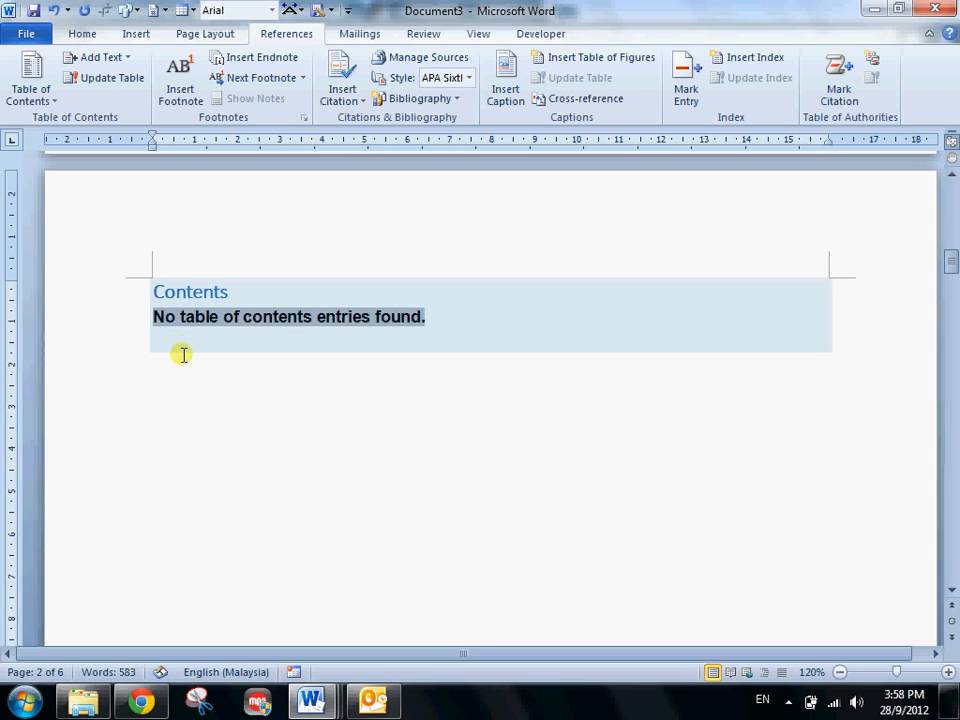
click(183, 354)
drag(154, 456, 126, 281)
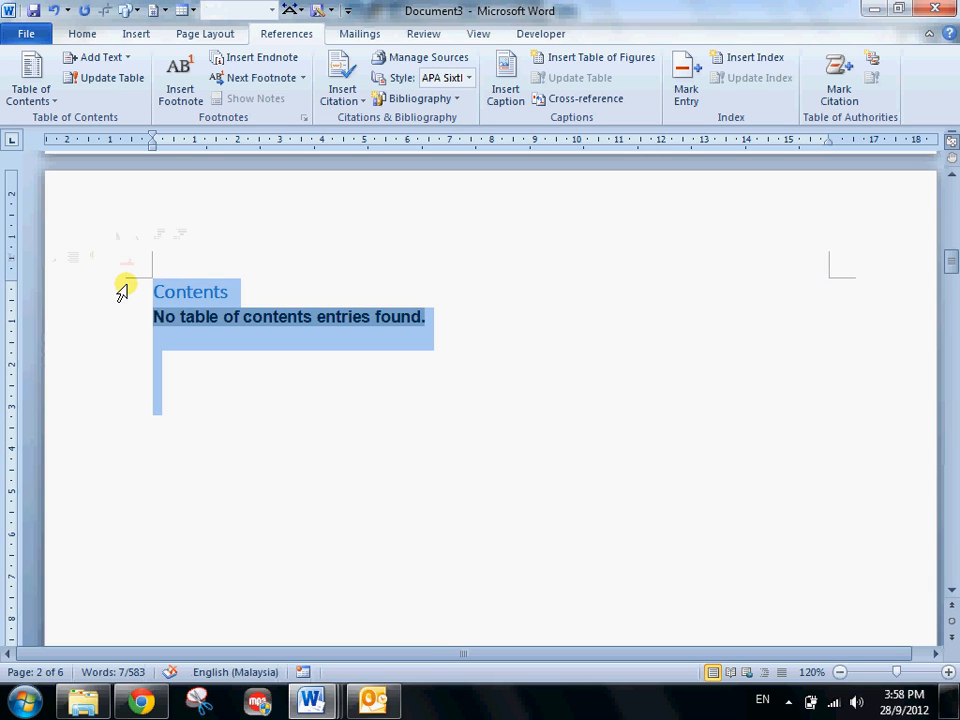
key(Delete)
- Apply the Heading 1 style to the COMMUNICATION SKILLS line, keeping the full list of styles open
scroll(124, 290, down, 10)
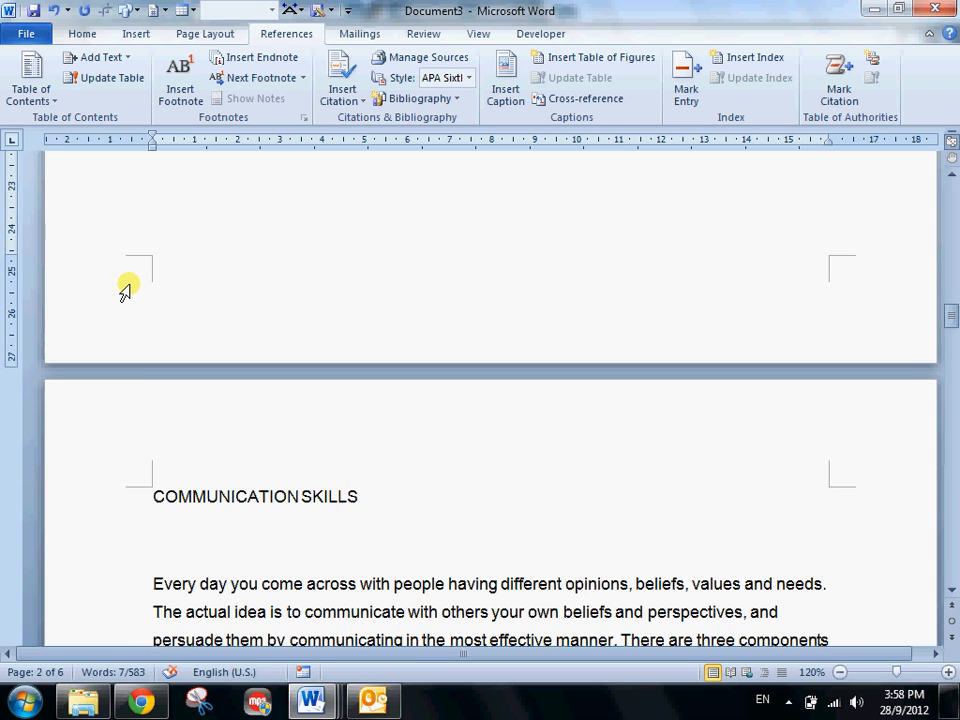
scroll(129, 285, down, 4)
scroll(202, 358, down, 10)
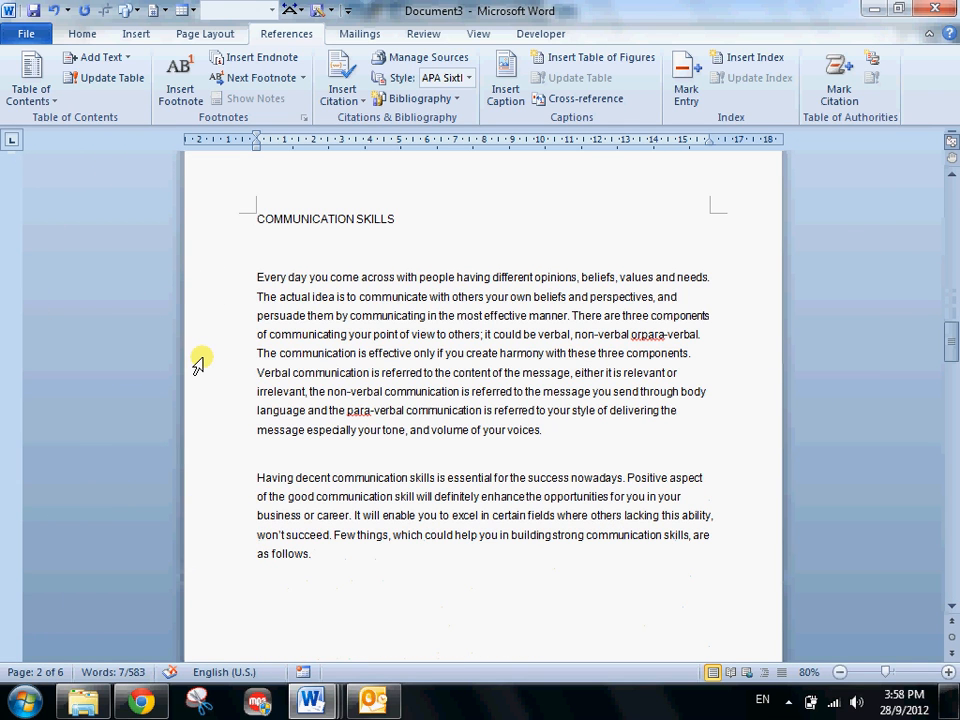
click(230, 218)
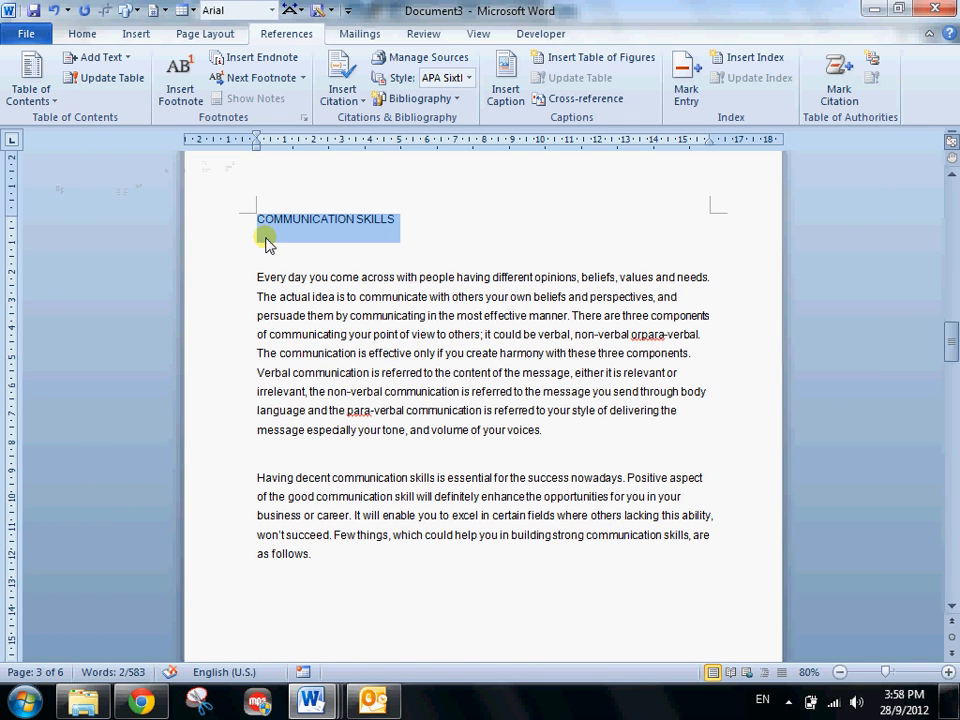
click(82, 34)
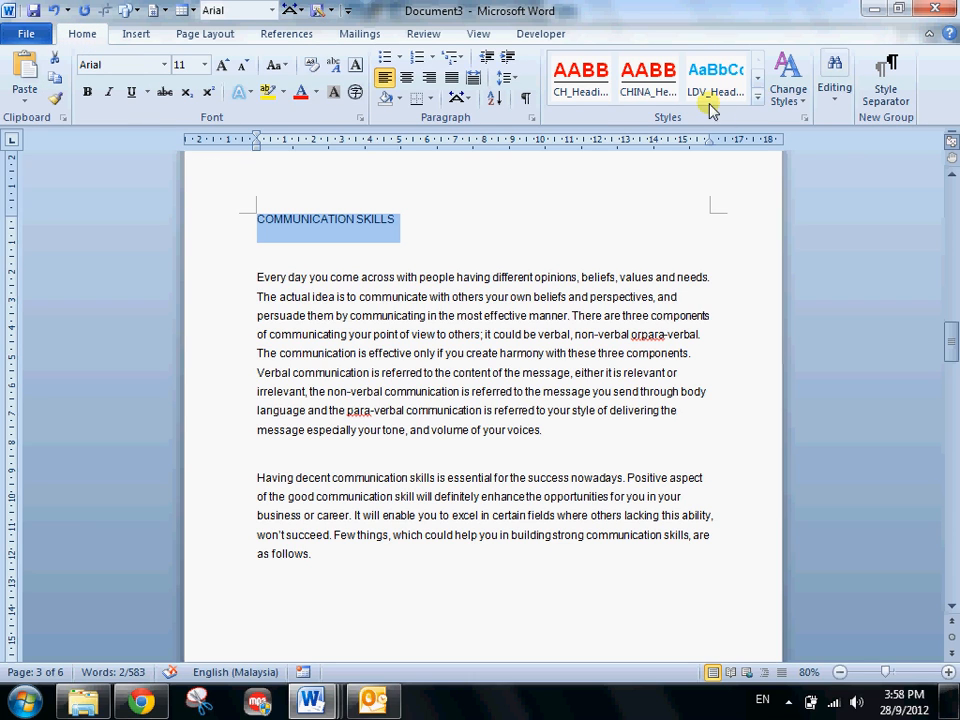
click(804, 117)
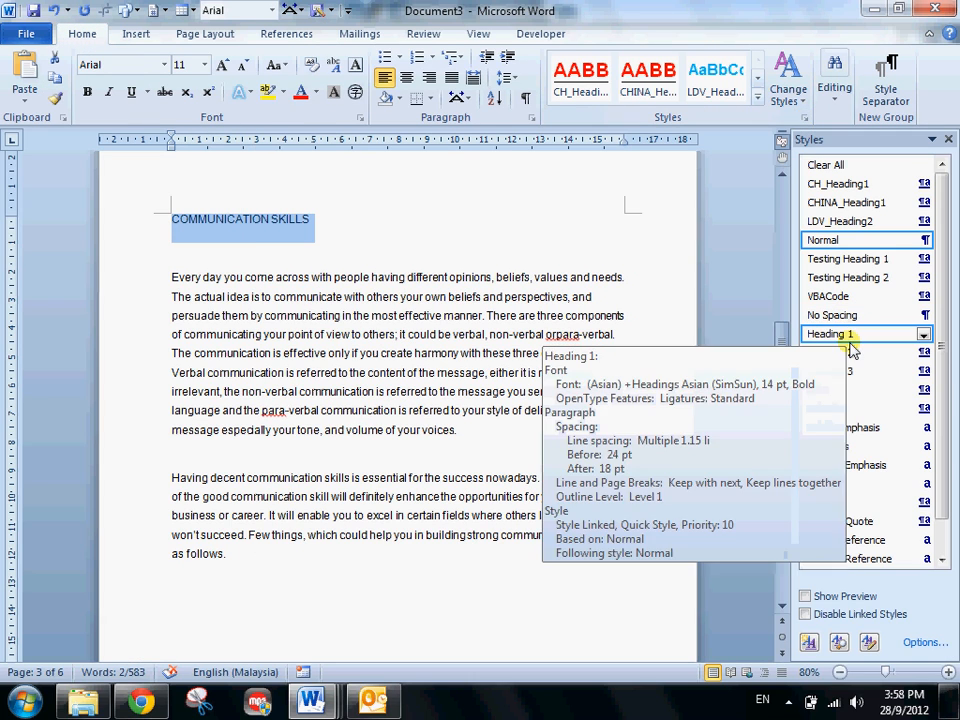
click(846, 334)
click(330, 313)
- Apply the Heading 1 style to the BODY LANGUAGE and STRONG CONTENT lines
scroll(330, 313, down, 20)
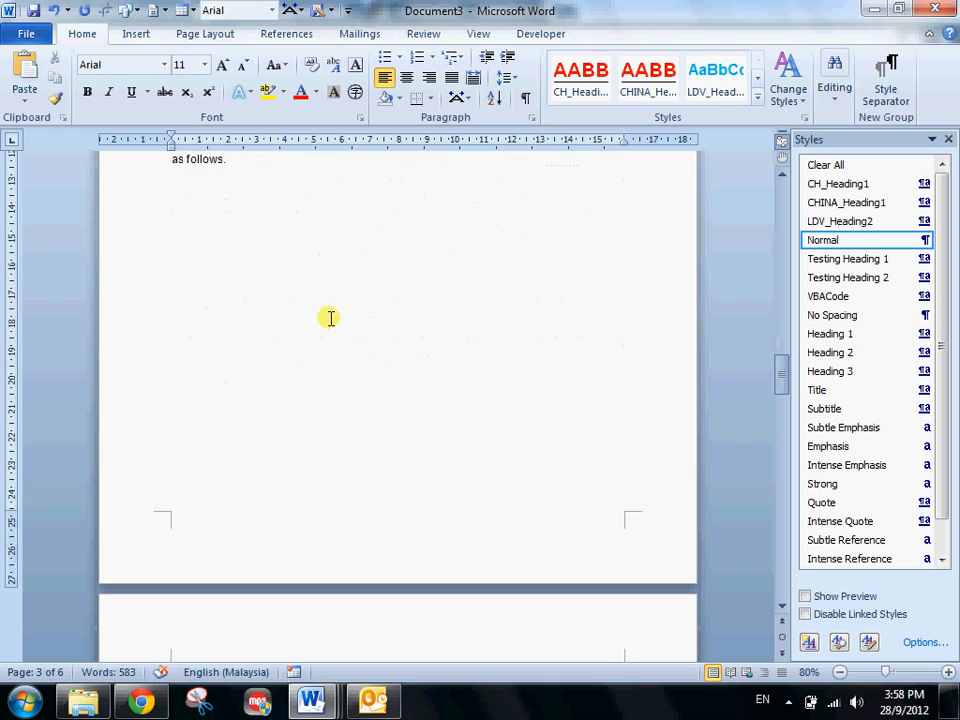
click(129, 236)
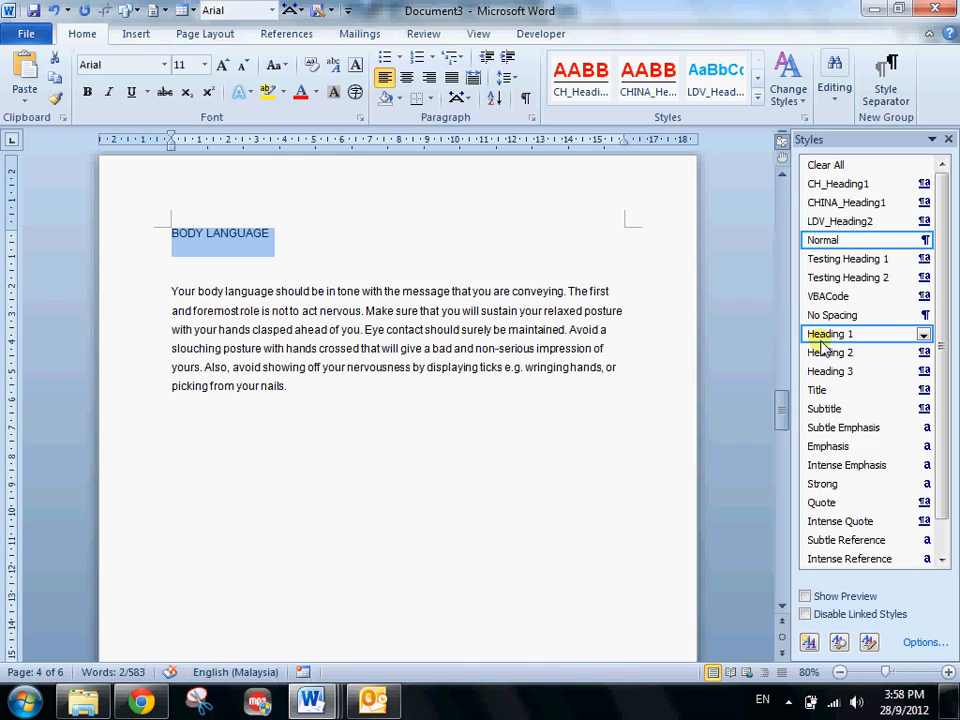
click(825, 336)
scroll(250, 450, down, 15)
click(139, 437)
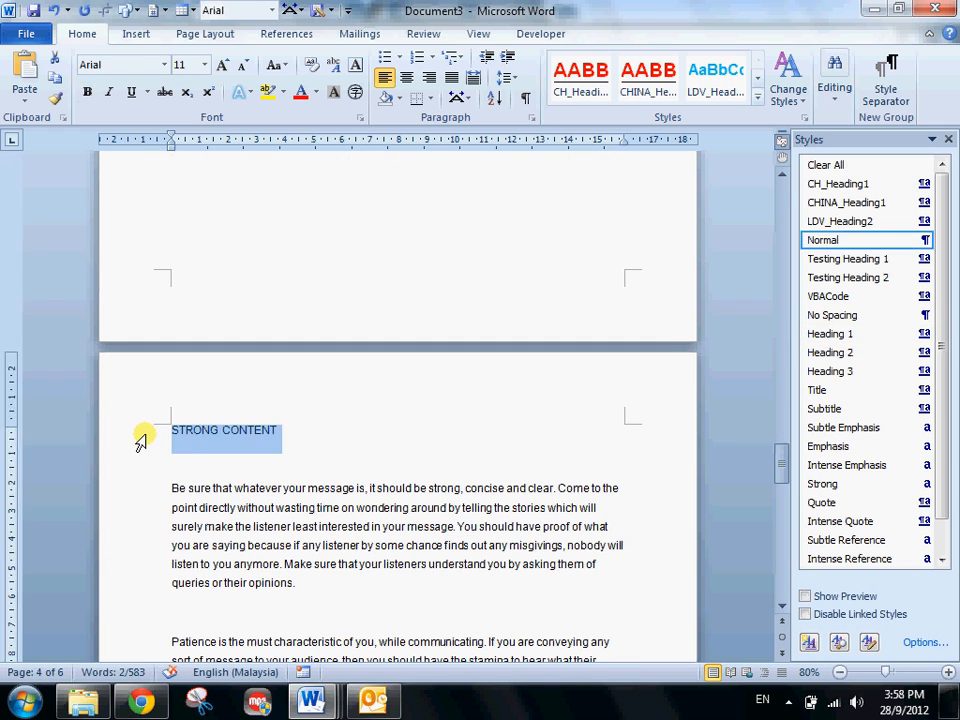
click(825, 333)
- Apply the Heading 1 style to the CONSISTENCY and PRACTICING lines on the last page
scroll(266, 424, down, 15)
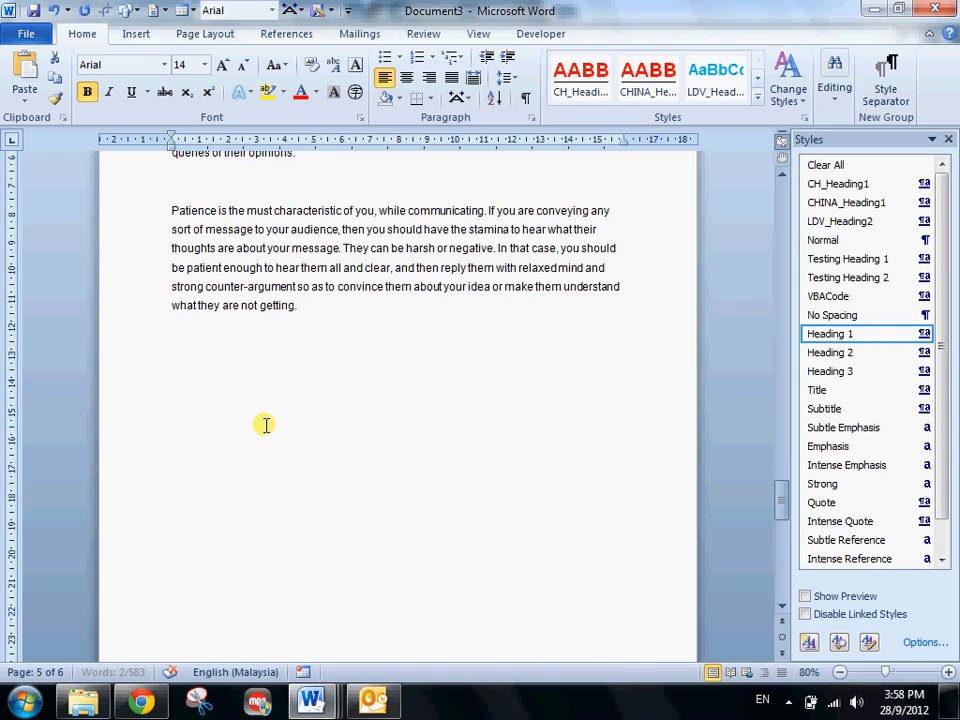
click(148, 423)
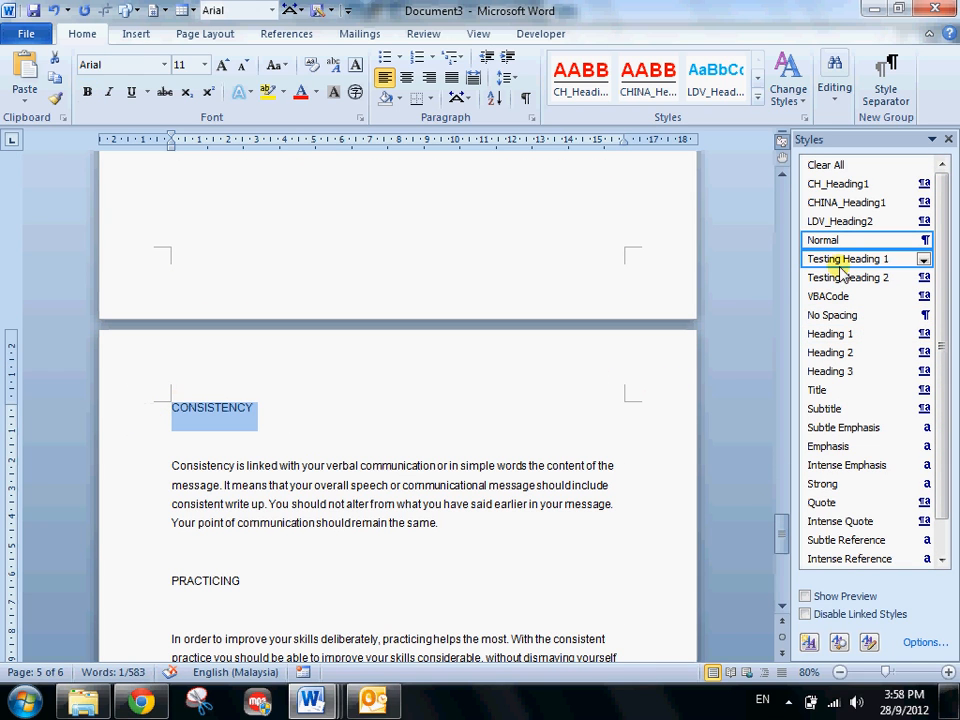
click(831, 338)
scroll(171, 418, down, 3)
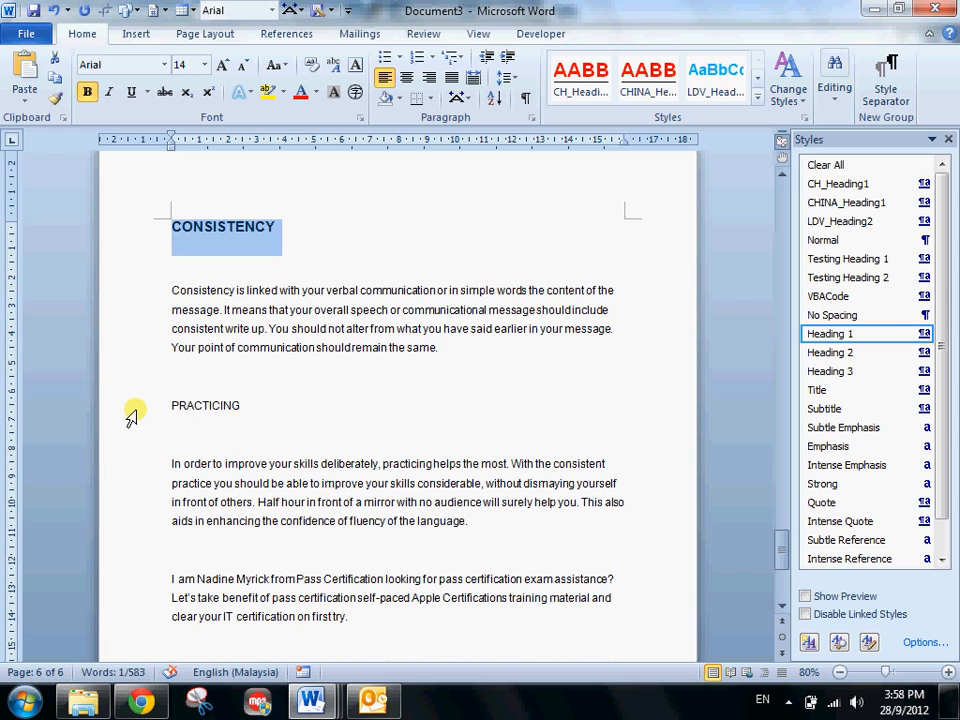
click(133, 410)
click(830, 334)
scroll(315, 452, down, 5)
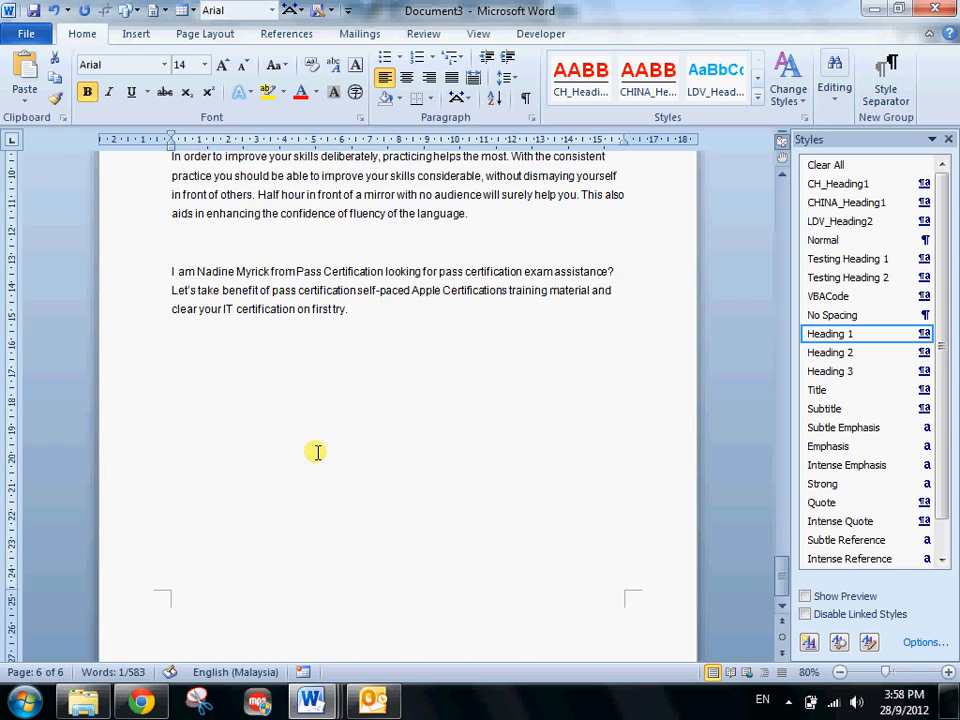
- Update the table of contents on the second page so it lists the Heading 1 titles
scroll(315, 452, up, 8)
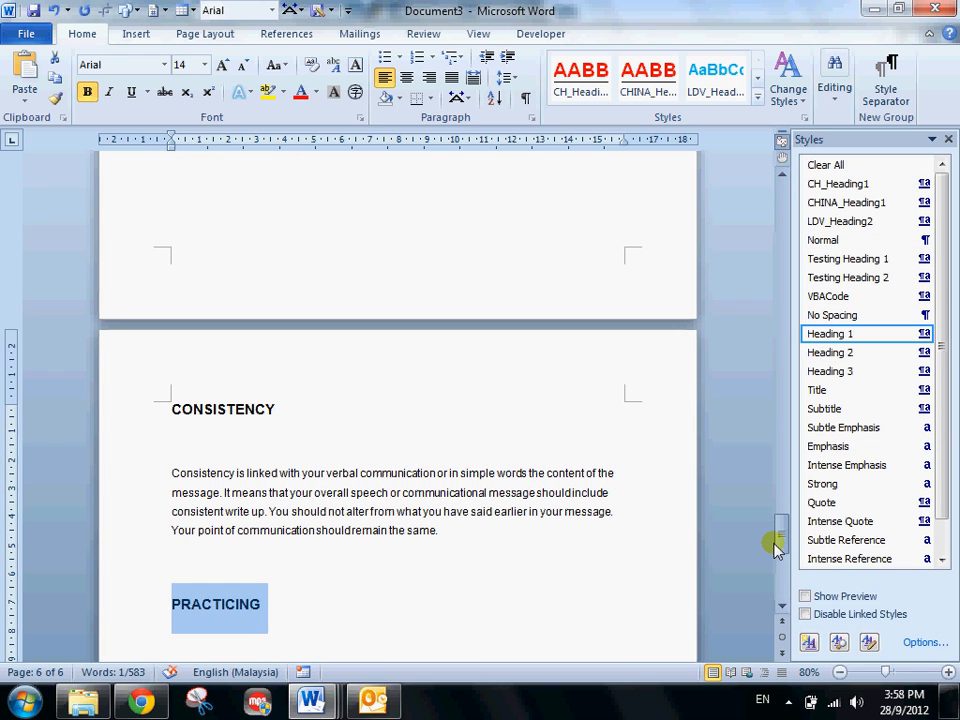
drag(779, 542, 785, 160)
click(195, 321)
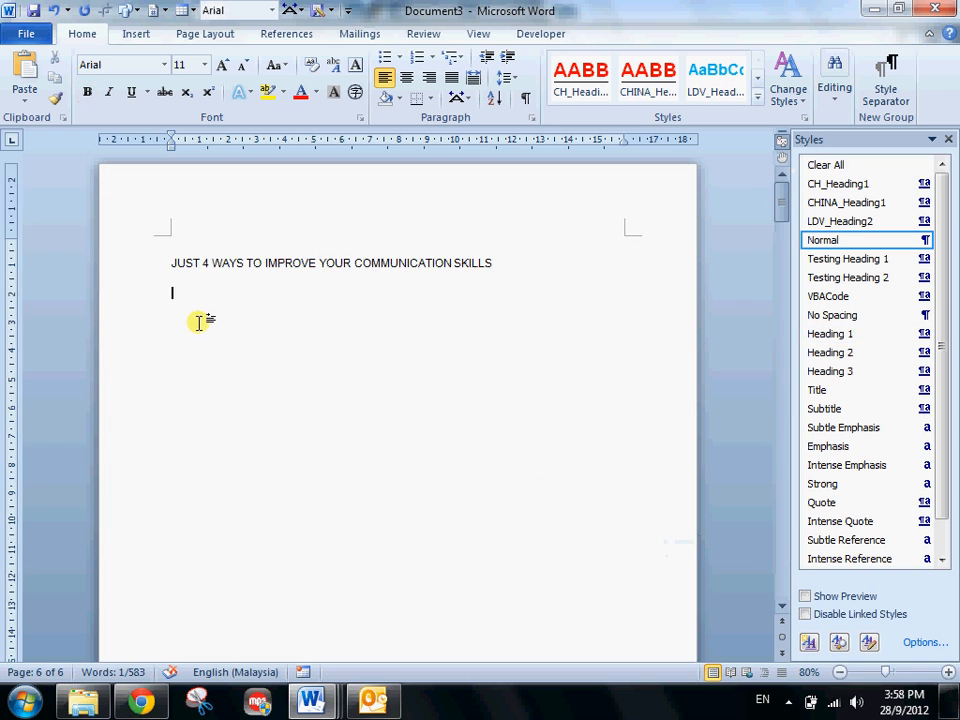
scroll(193, 336, down, 8)
scroll(193, 338, down, 8)
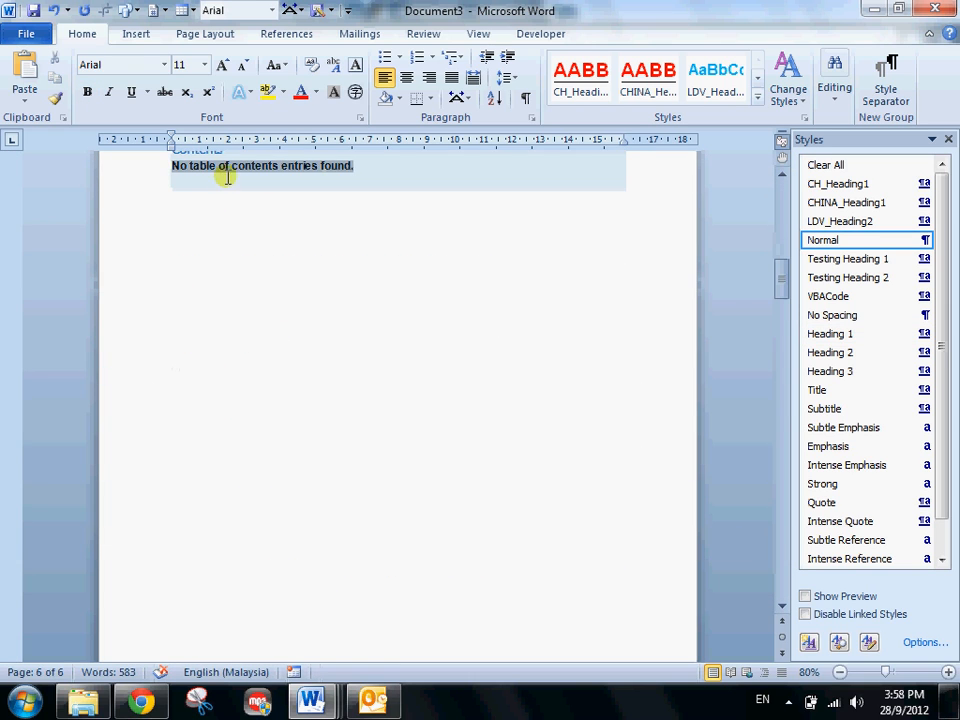
scroll(248, 291, up, 3)
click(236, 332)
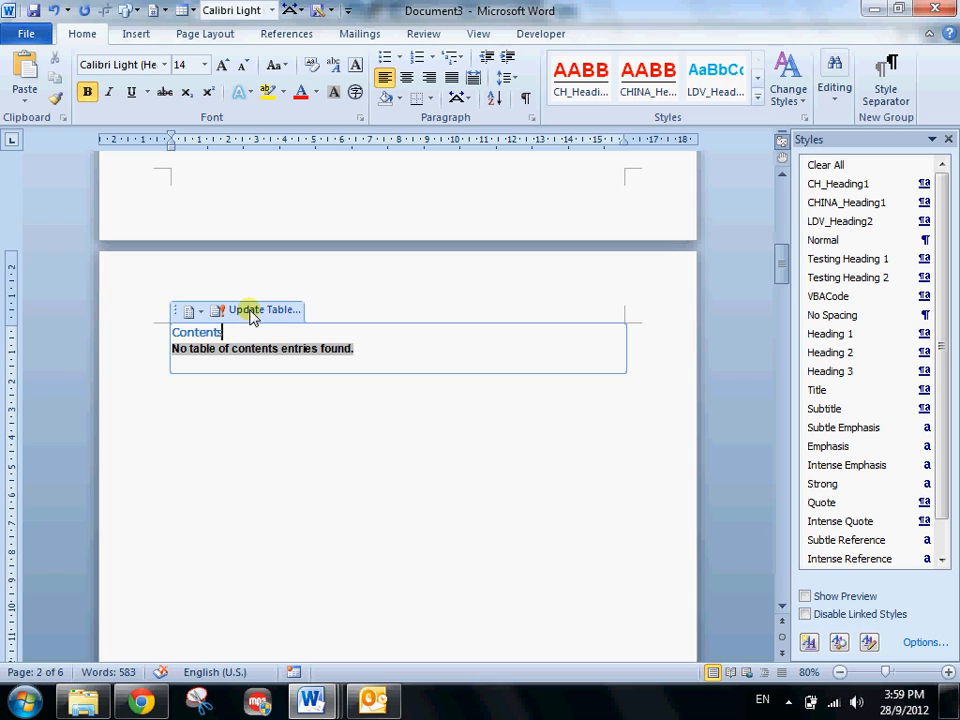
click(260, 312)
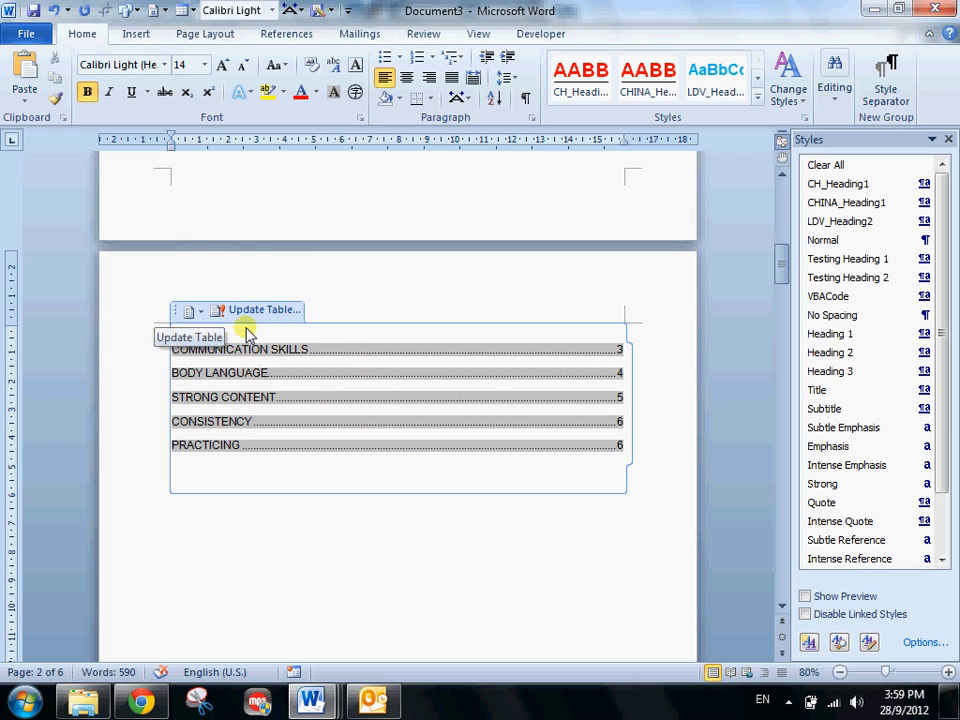
- Open the custom table of contents settings and change the TOC 1 style's font colour to standard red
click(287, 33)
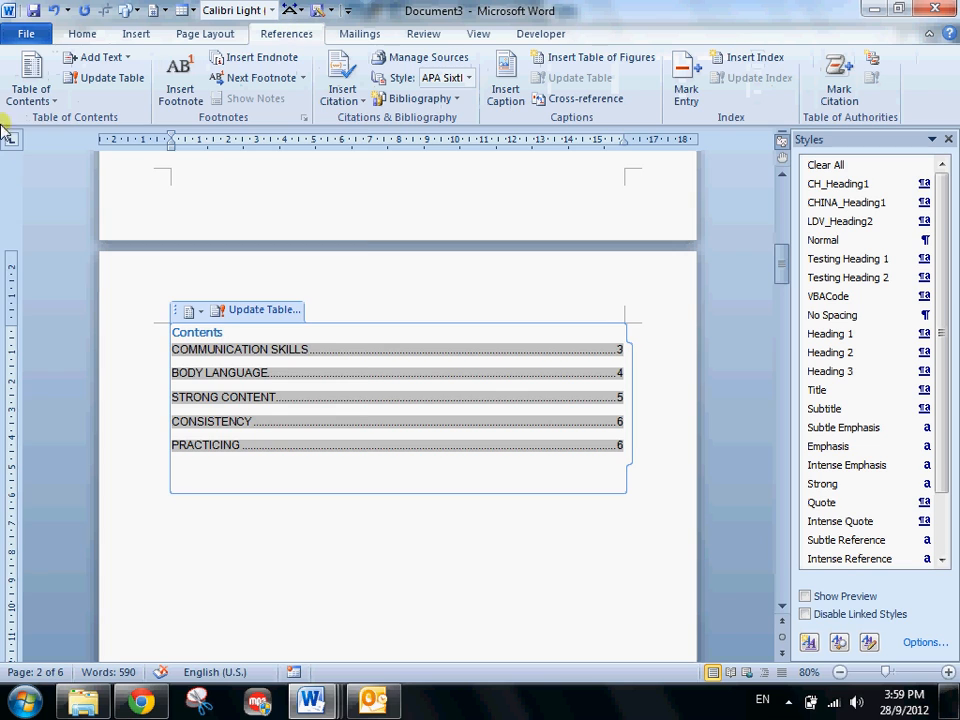
click(30, 82)
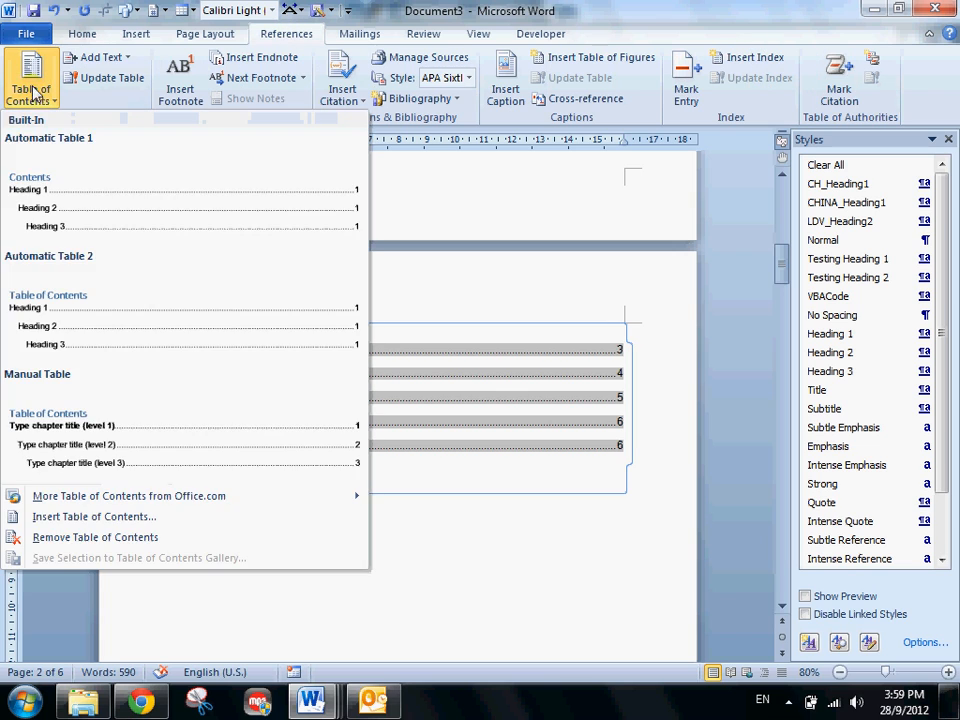
click(78, 518)
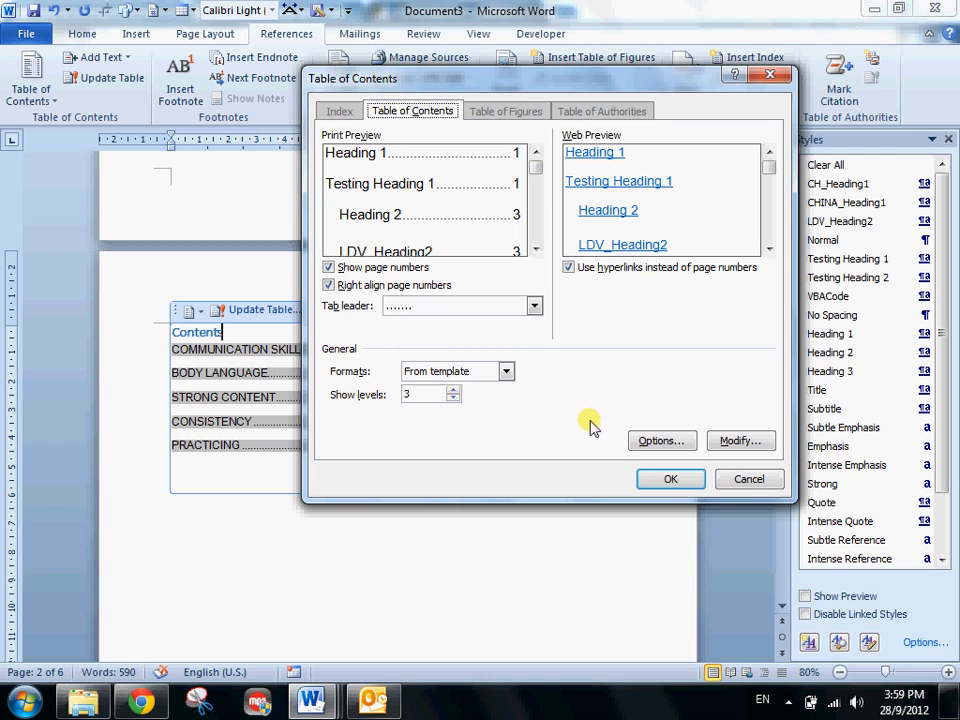
click(738, 443)
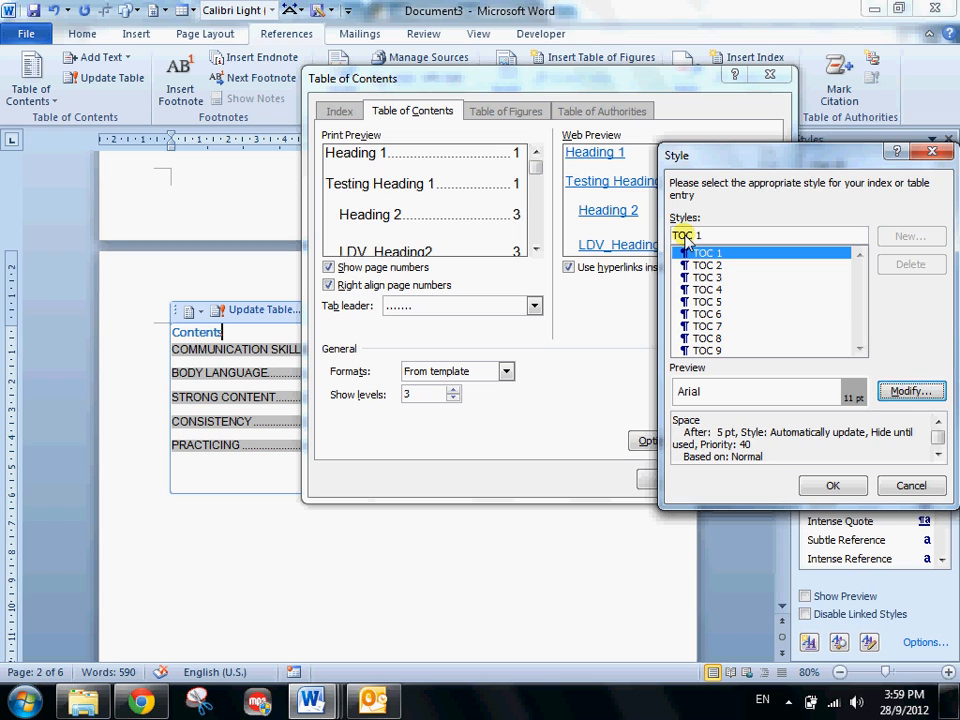
click(910, 391)
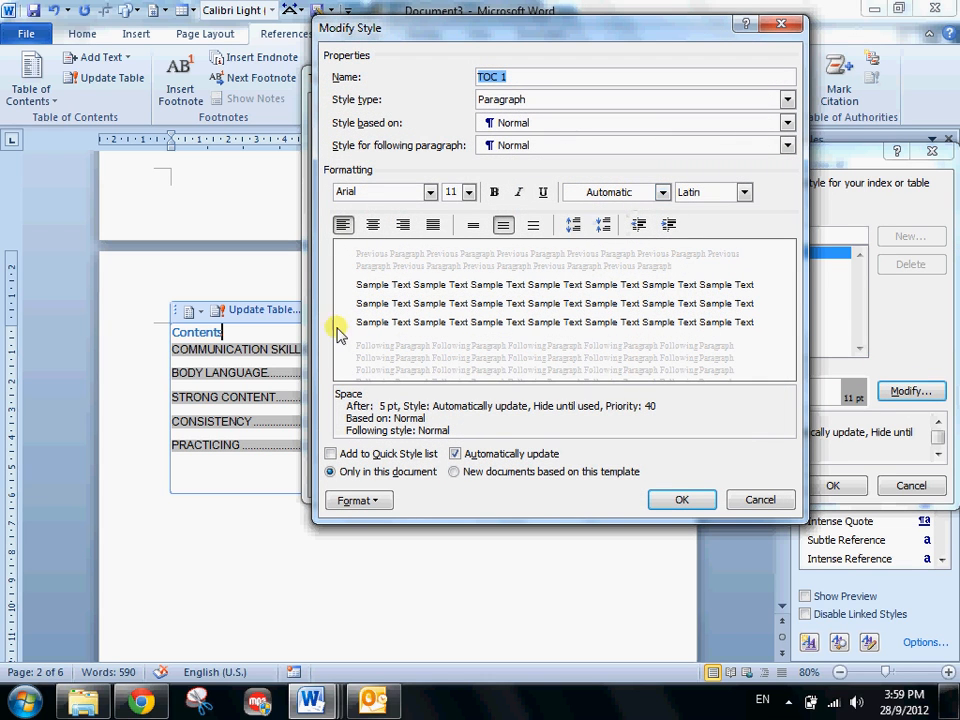
click(662, 192)
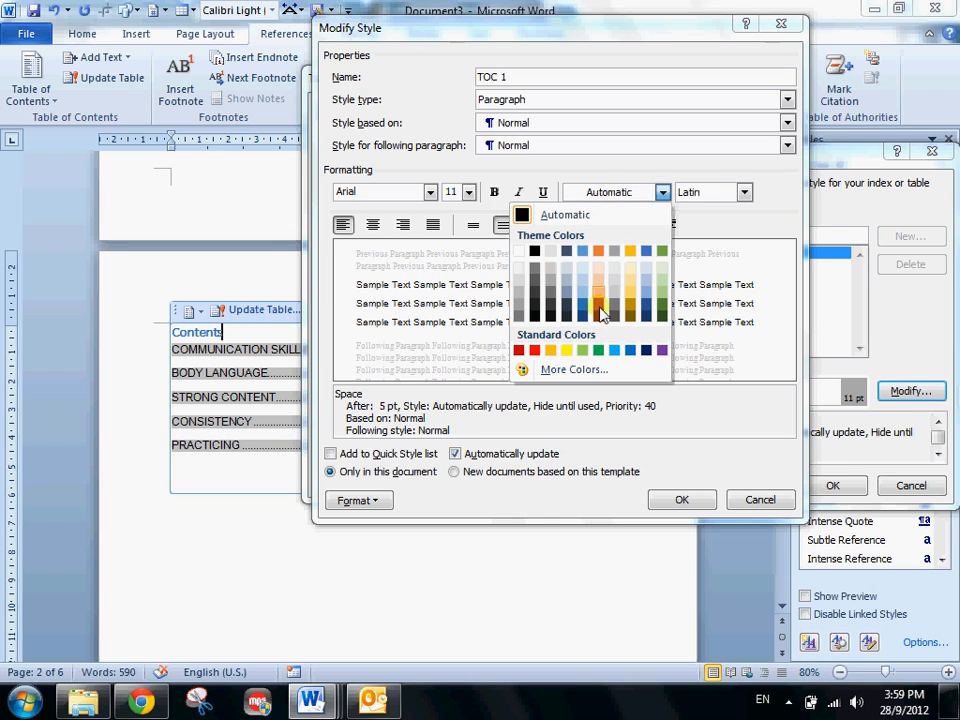
click(535, 350)
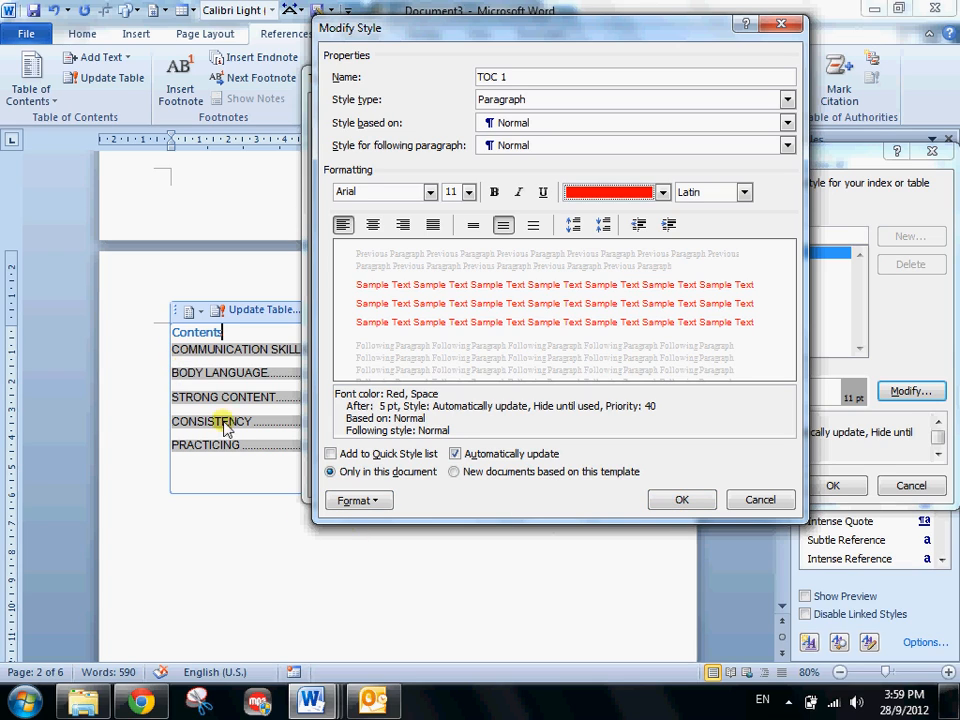
- Set the TOC 1 style's paragraph spacing after to 30 pt and accept the style changes
click(366, 500)
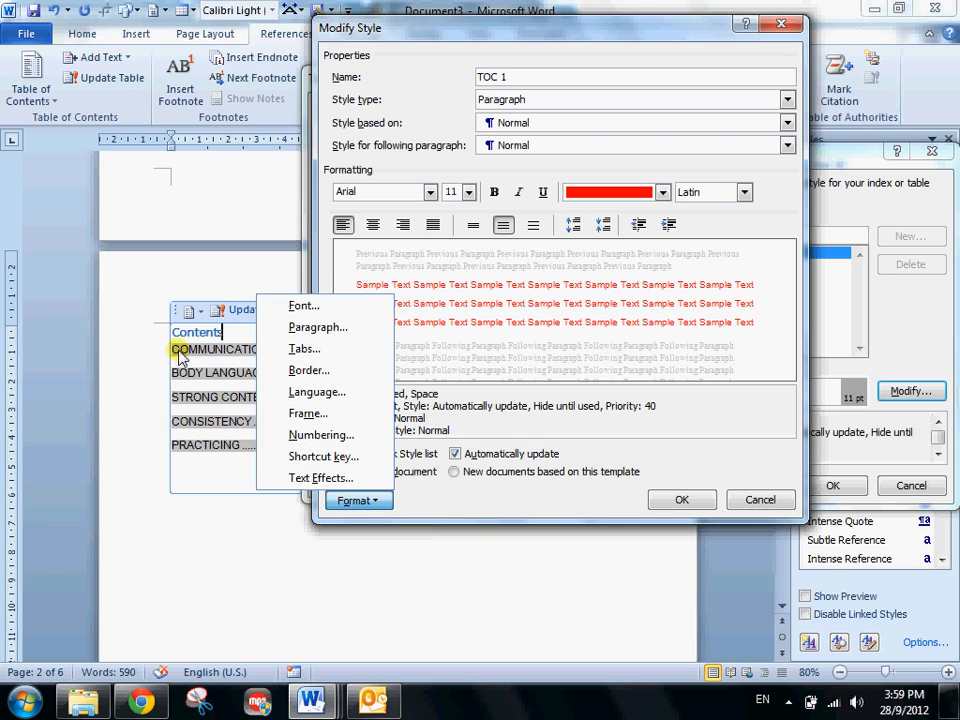
click(311, 330)
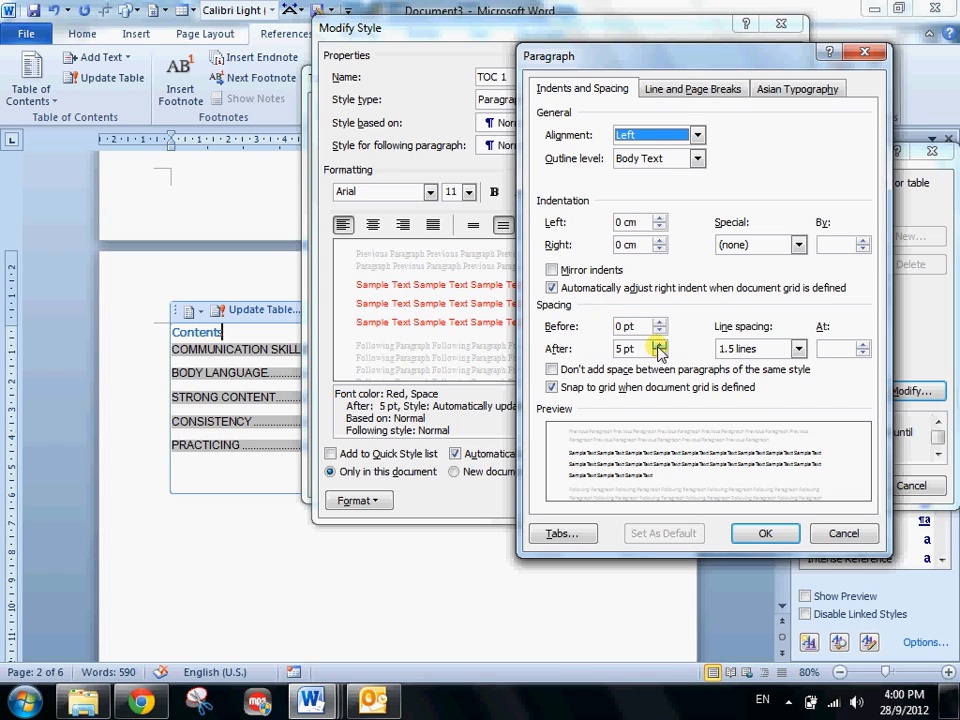
click(659, 343)
click(659, 343)
click(659, 343)
click(659, 343)
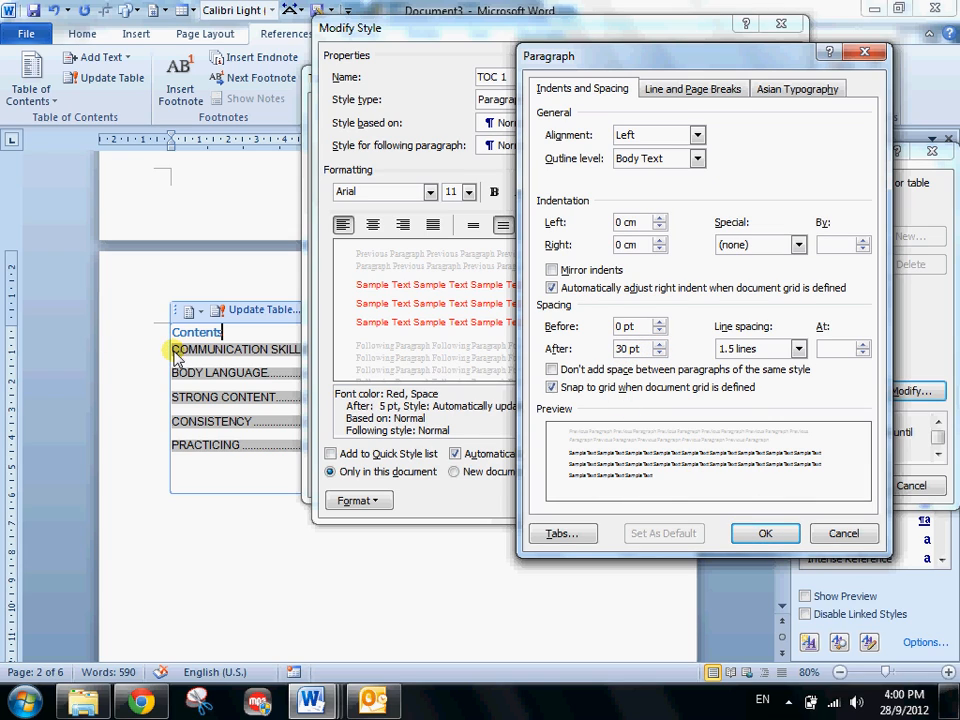
click(765, 535)
click(683, 502)
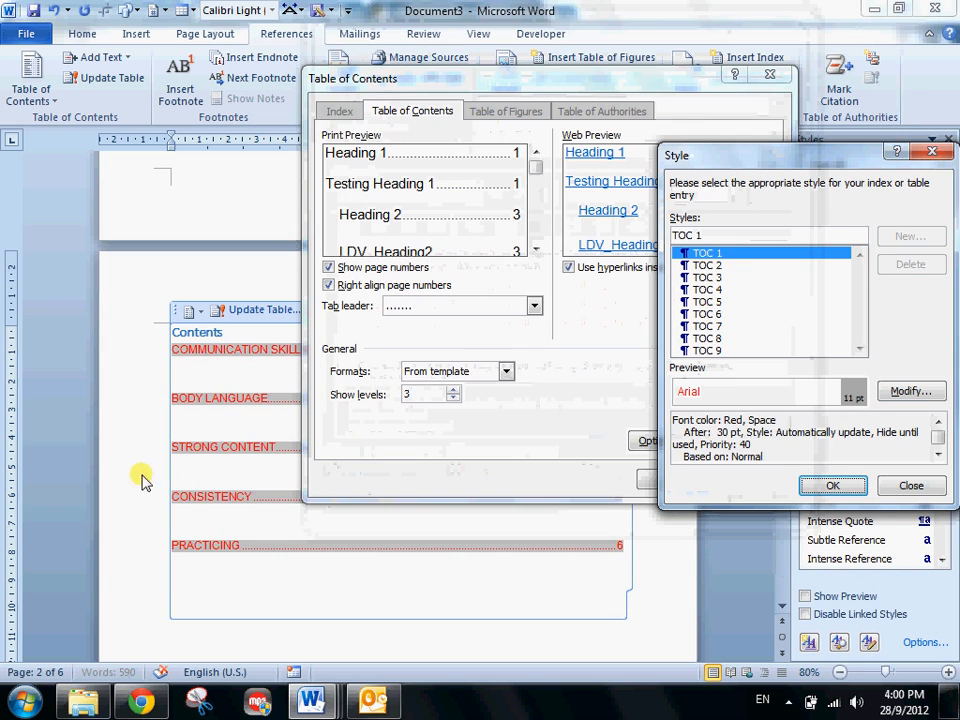
- Apply the custom table of contents settings and replace the existing table of contents
click(838, 490)
click(677, 480)
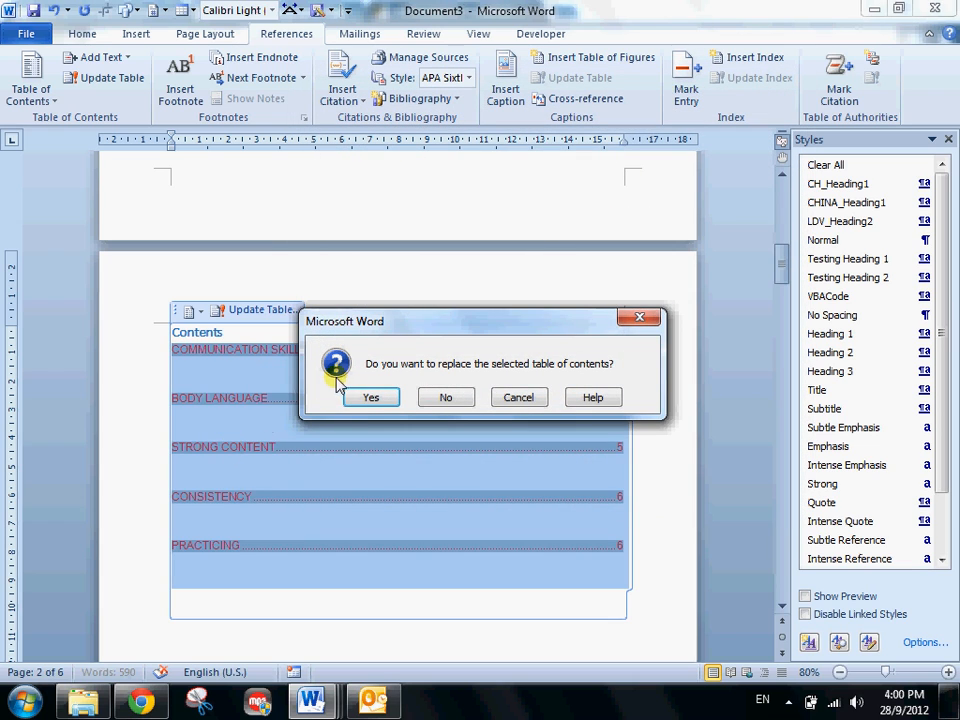
click(366, 398)
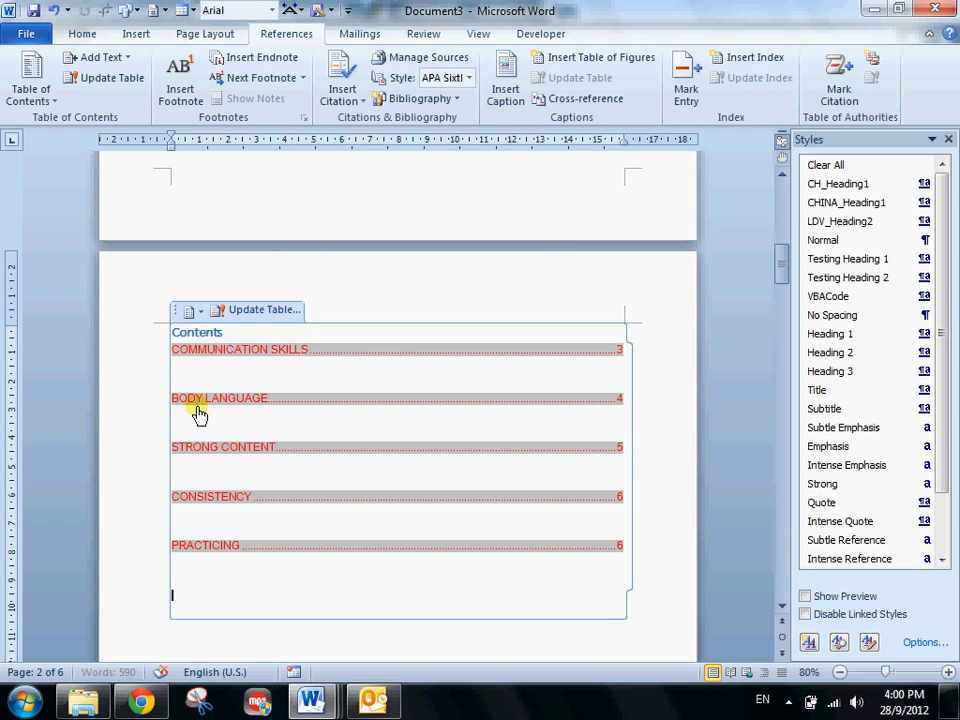
- Examine the restyled table of contents and the pages its COMMUNICATION SKILLS and BODY LANGUAGE entries refer to
click(146, 326)
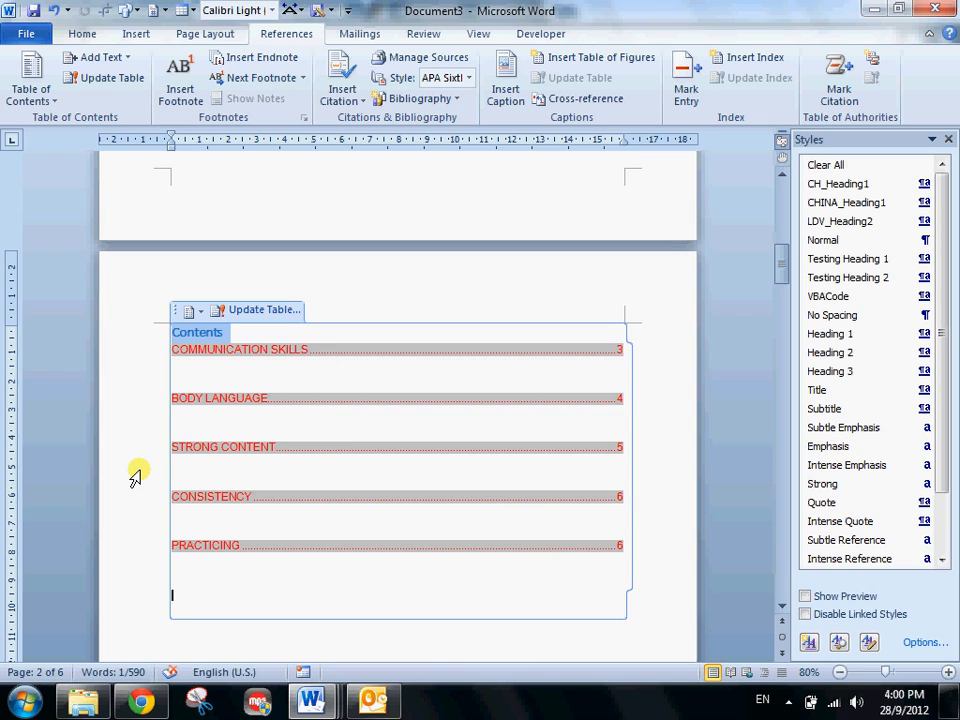
scroll(136, 478, down, 4)
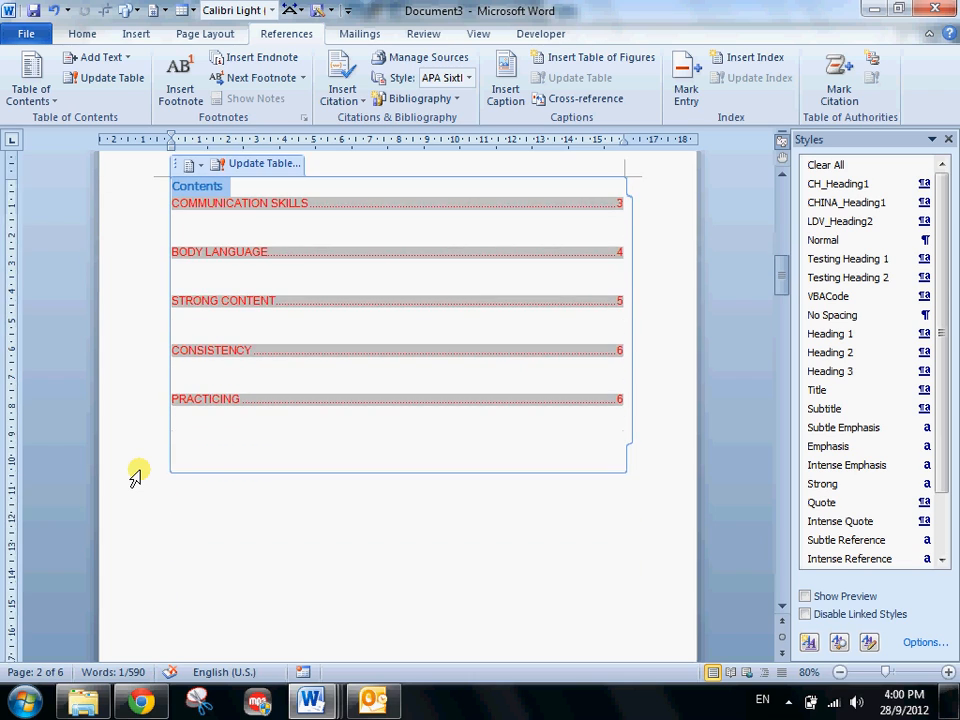
scroll(136, 478, up, 2)
scroll(136, 478, down, 2)
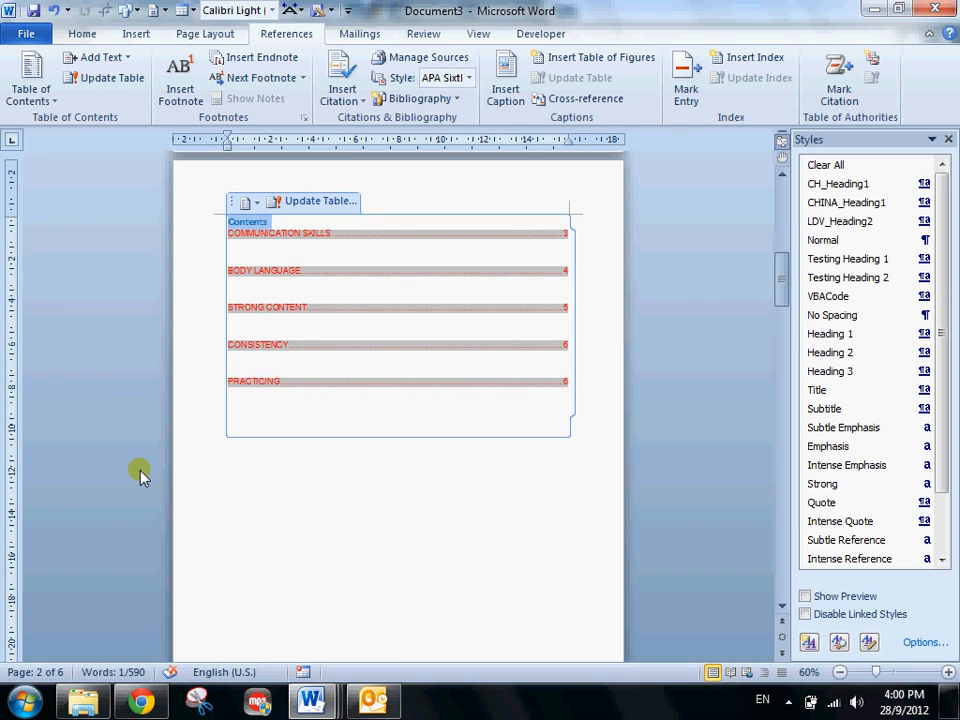
scroll(140, 470, down, 10)
scroll(140, 470, up, 5)
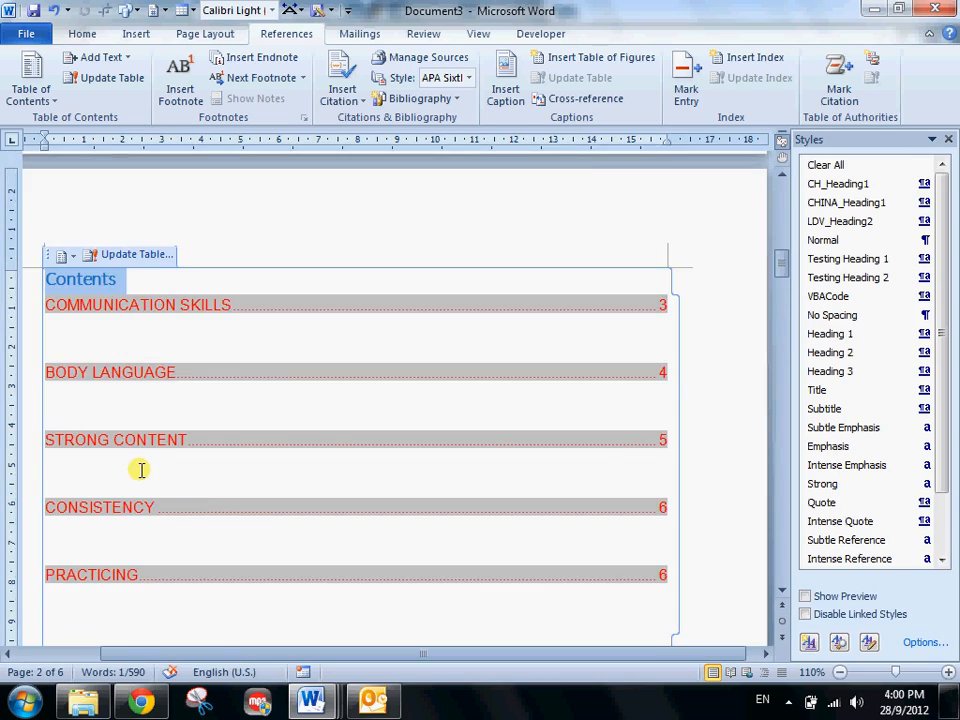
scroll(140, 470, down, 4)
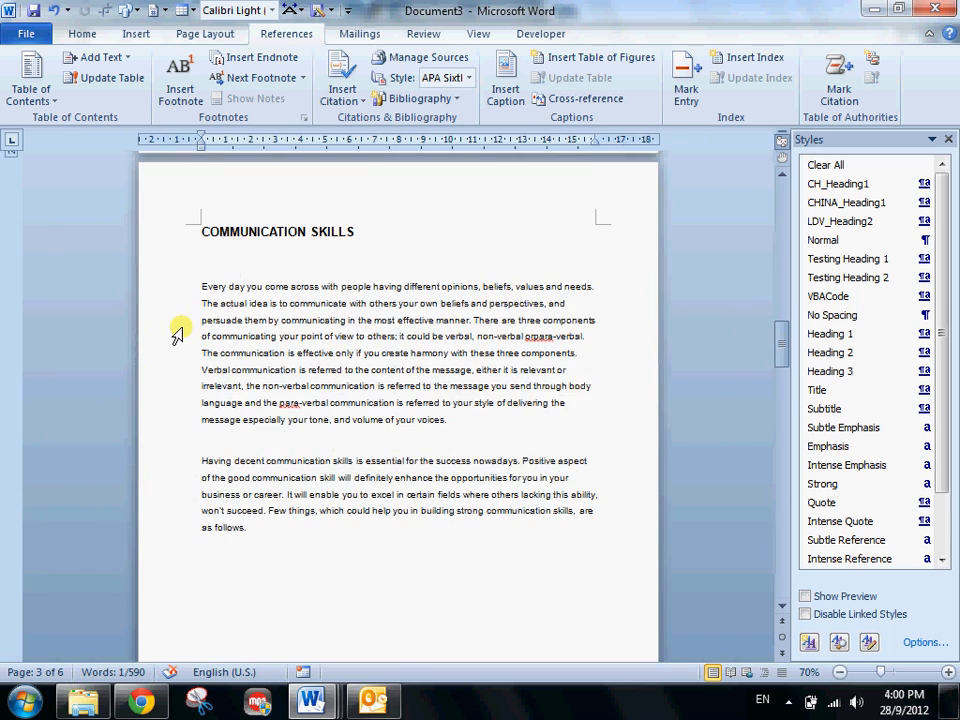
scroll(178, 323, down, 5)
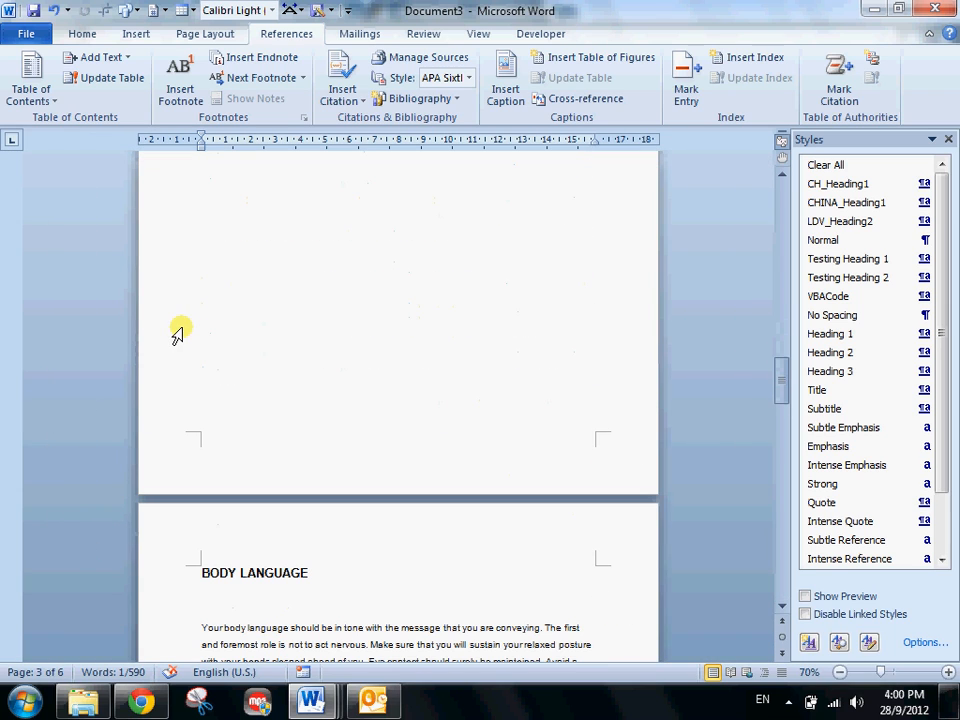
- Insert page numbers at the bottom of the pages using the right-aligned Plain Number 3 design
click(135, 33)
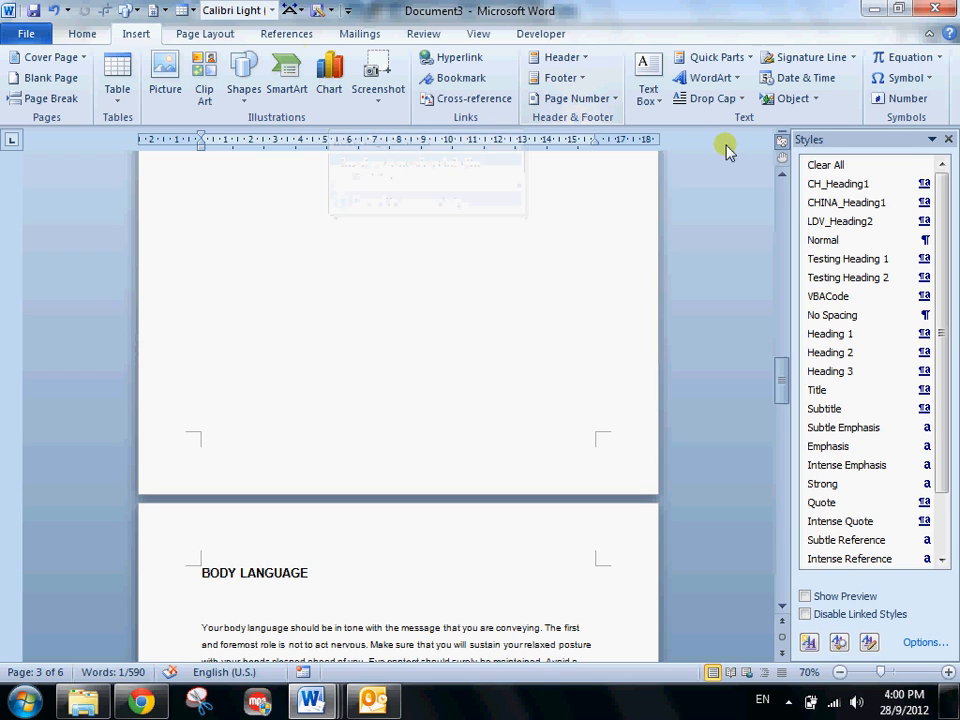
right_click(580, 105)
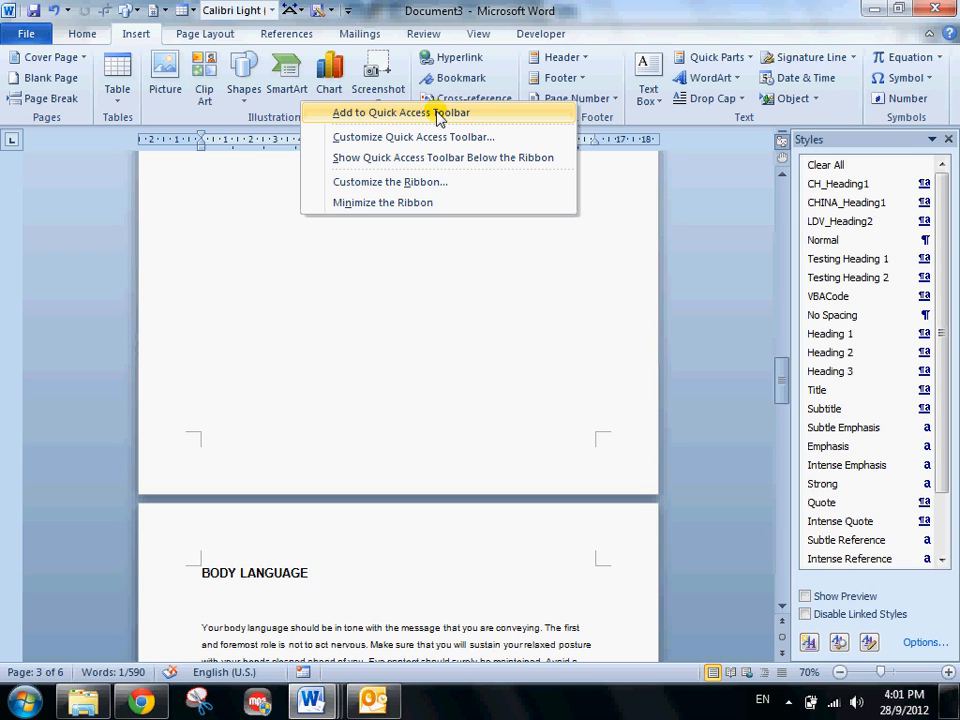
click(369, 287)
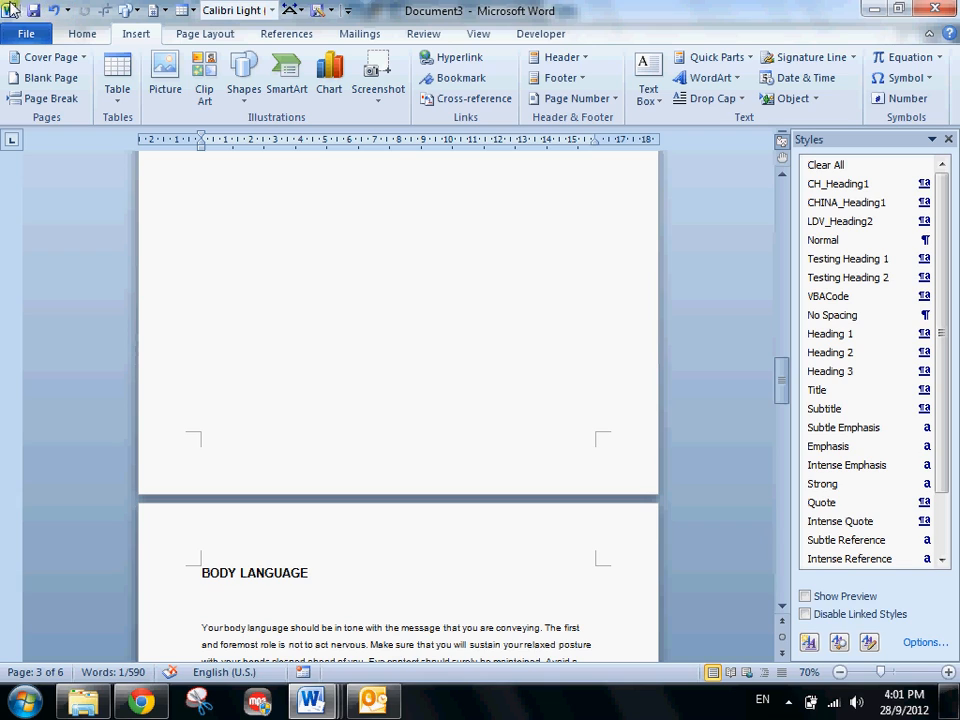
click(158, 12)
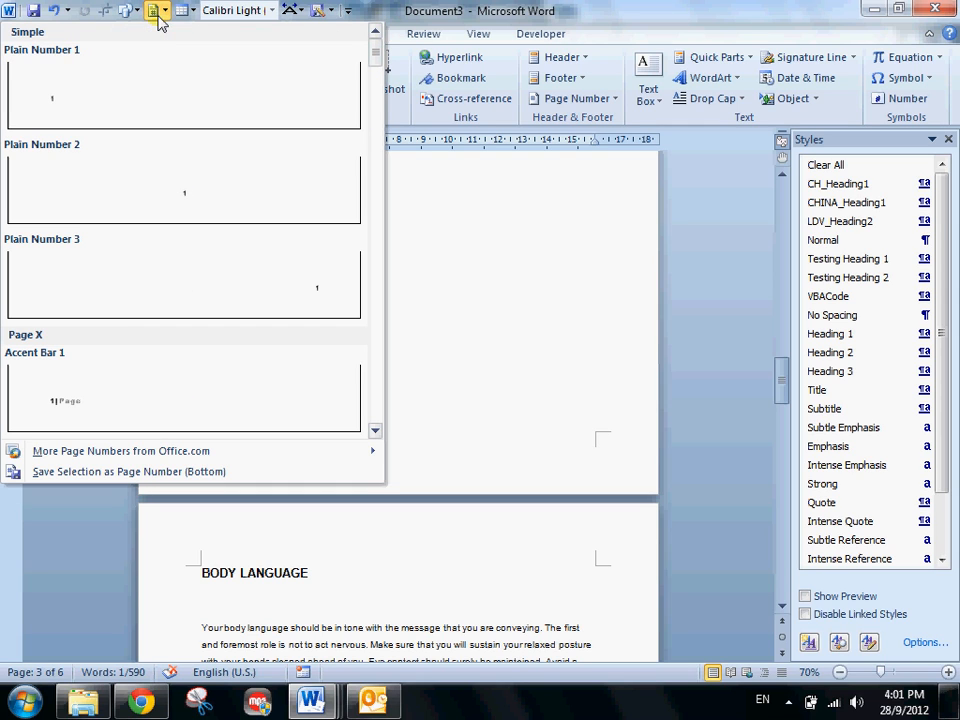
click(135, 283)
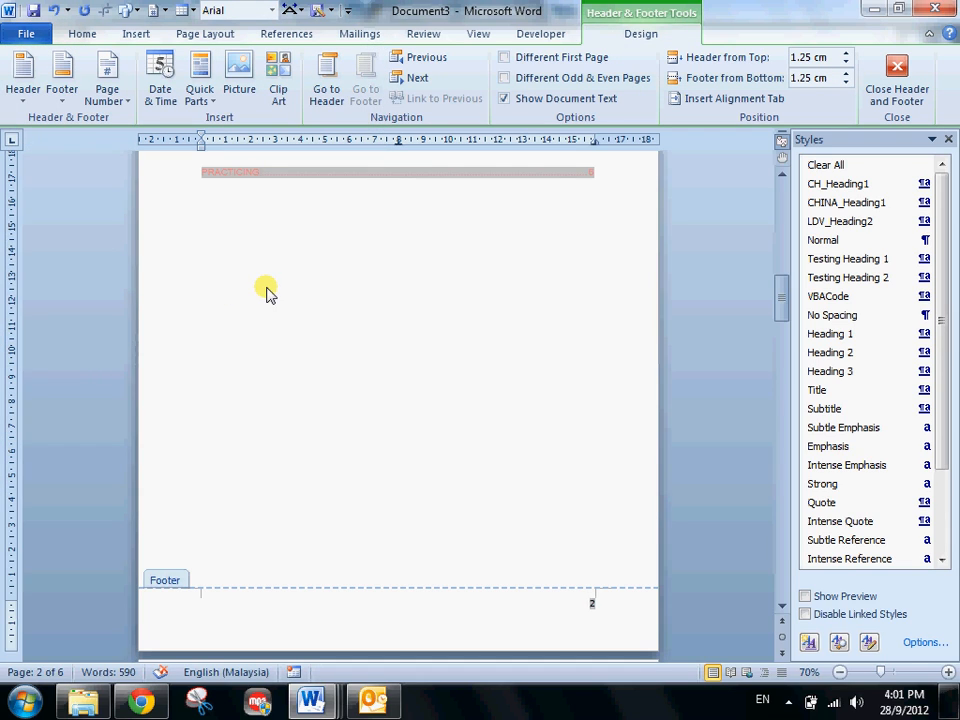
- Minimize the ribbon and restore it to its full display
click(84, 36)
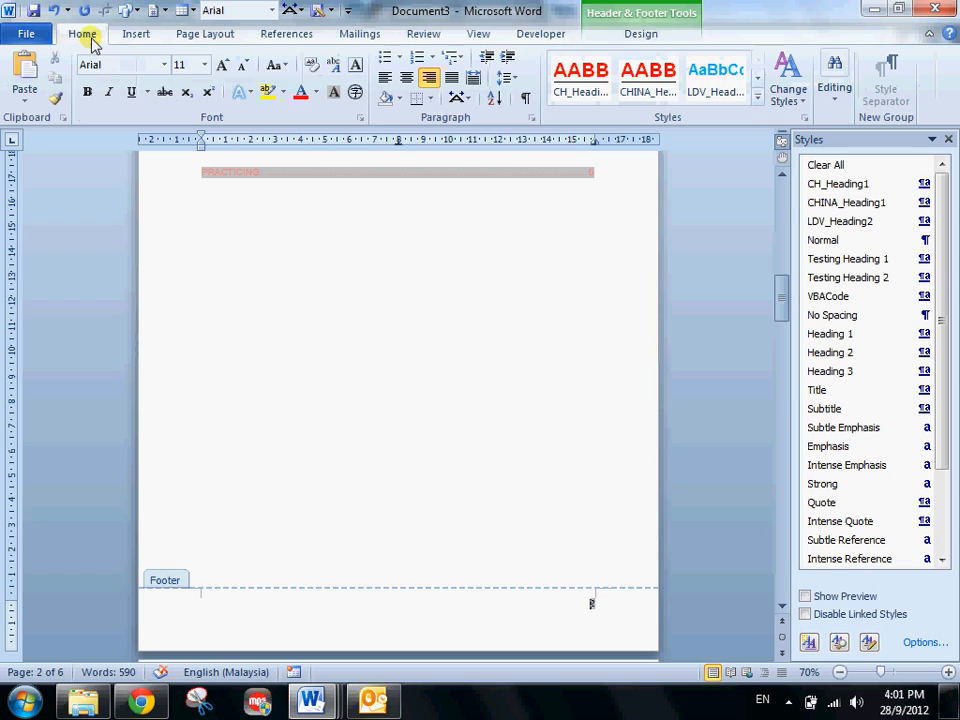
right_click(300, 97)
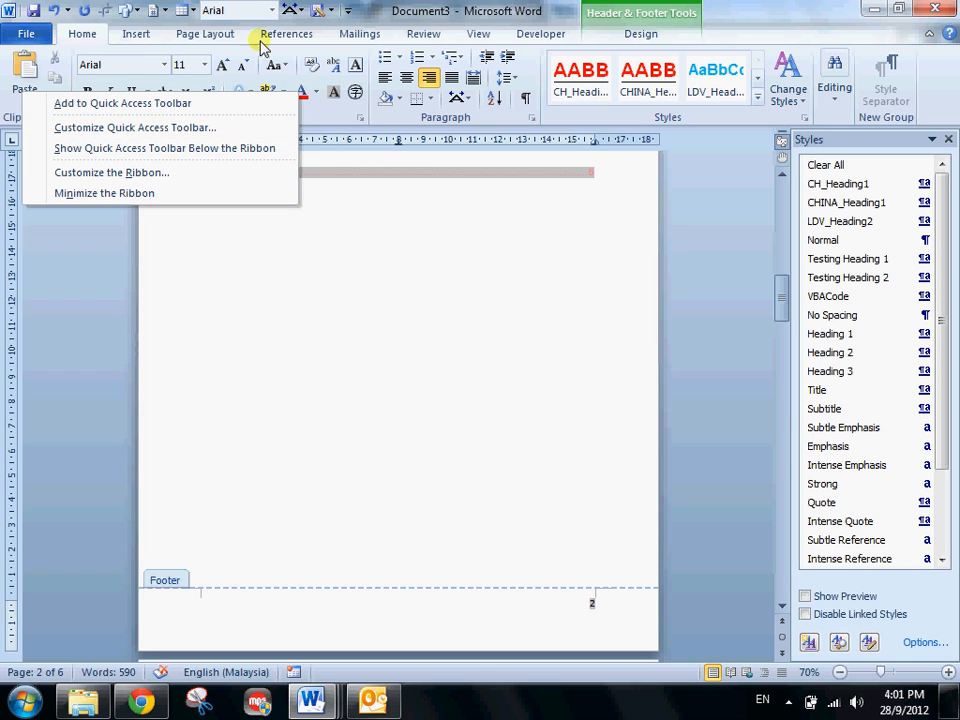
click(85, 40)
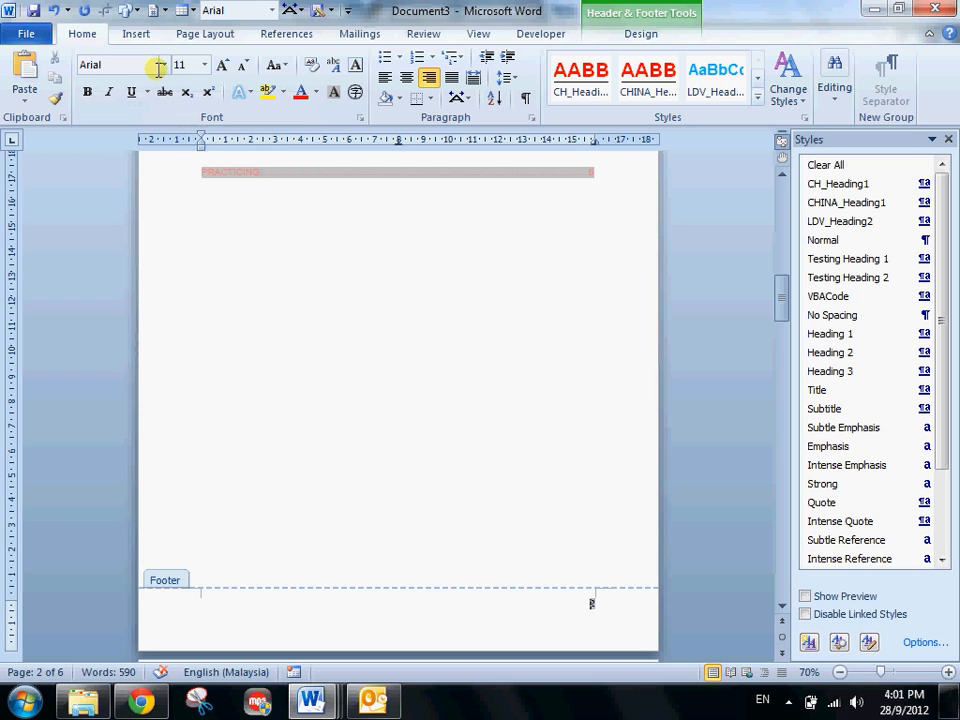
double_click(83, 34)
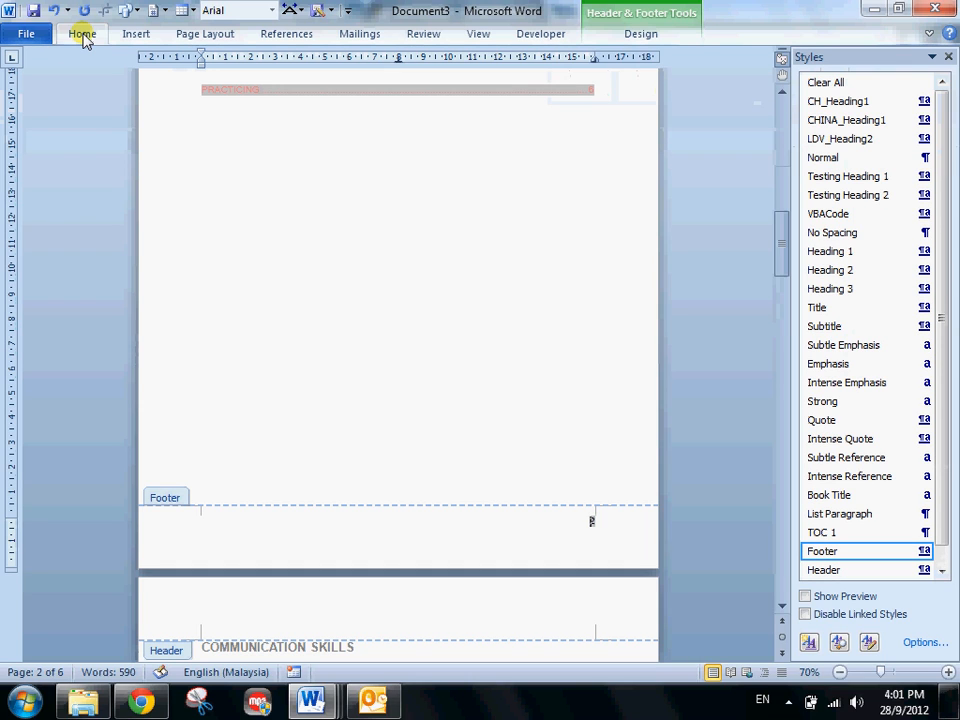
scroll(85, 40, up, 3)
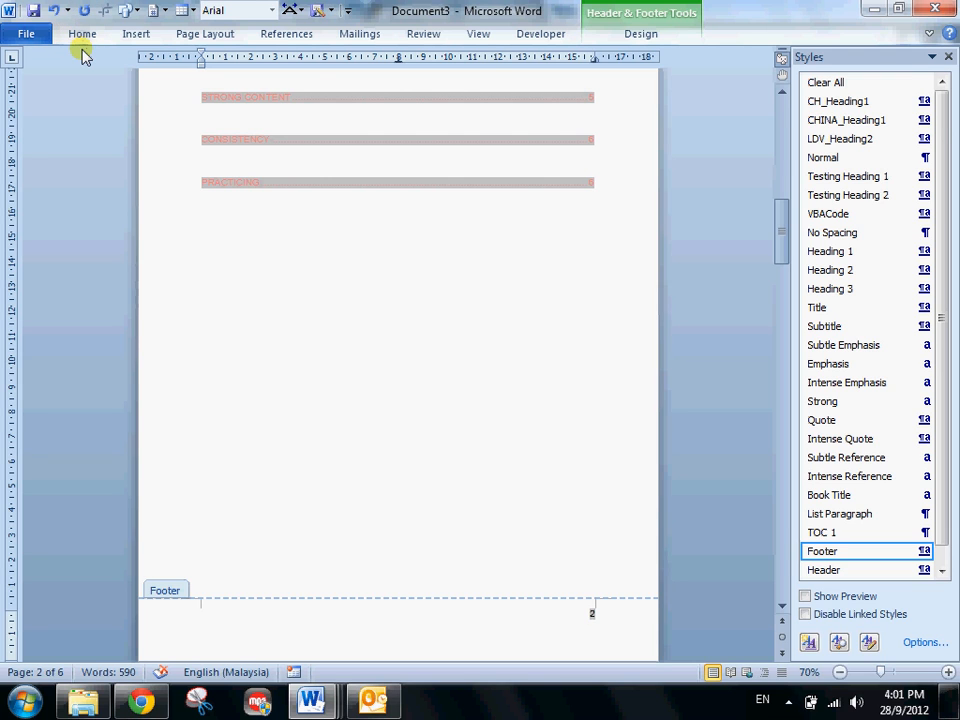
double_click(82, 40)
scroll(283, 238, up, 4)
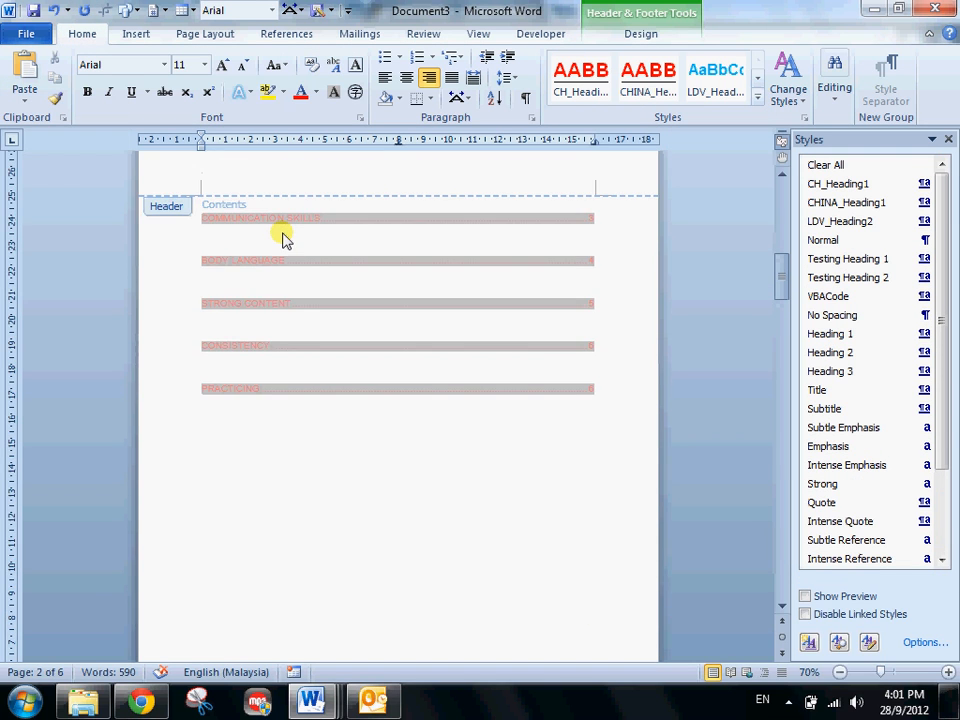
- Leave header and footer editing and check the page numbers at the bottom of the pages from the contents page onward
double_click(292, 396)
scroll(285, 401, down, 1)
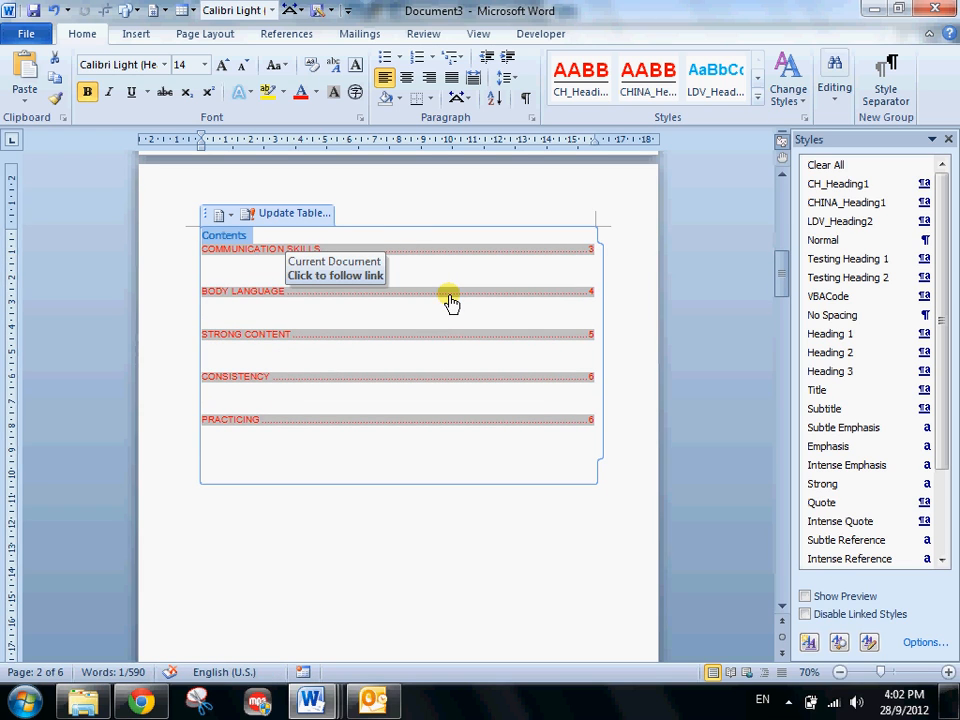
scroll(431, 360, down, 10)
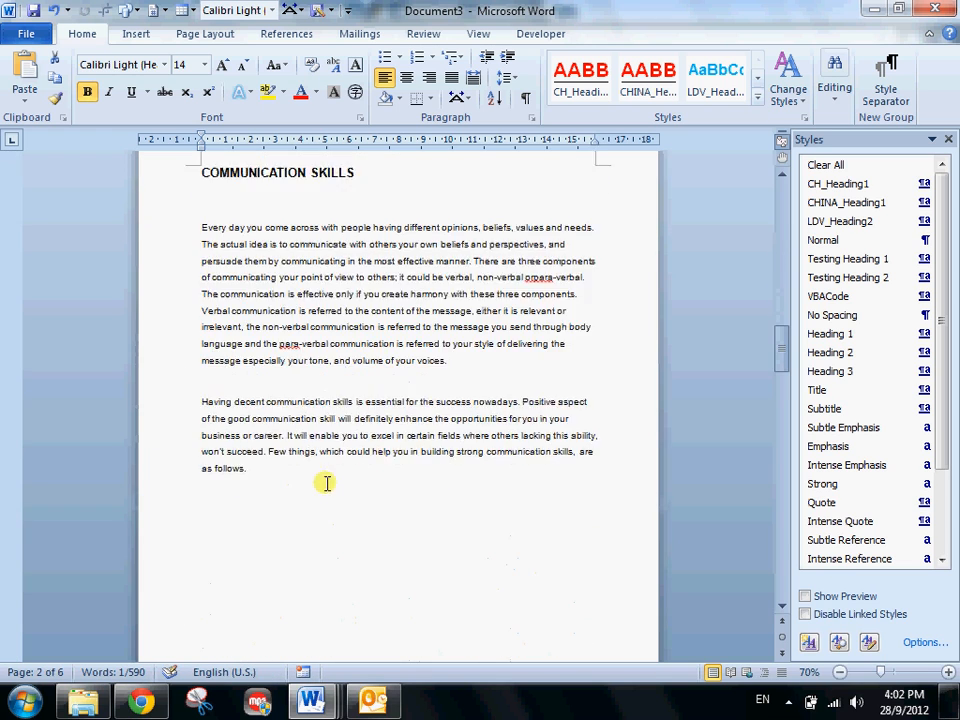
scroll(327, 483, down, 2)
scroll(334, 246, up, 3)
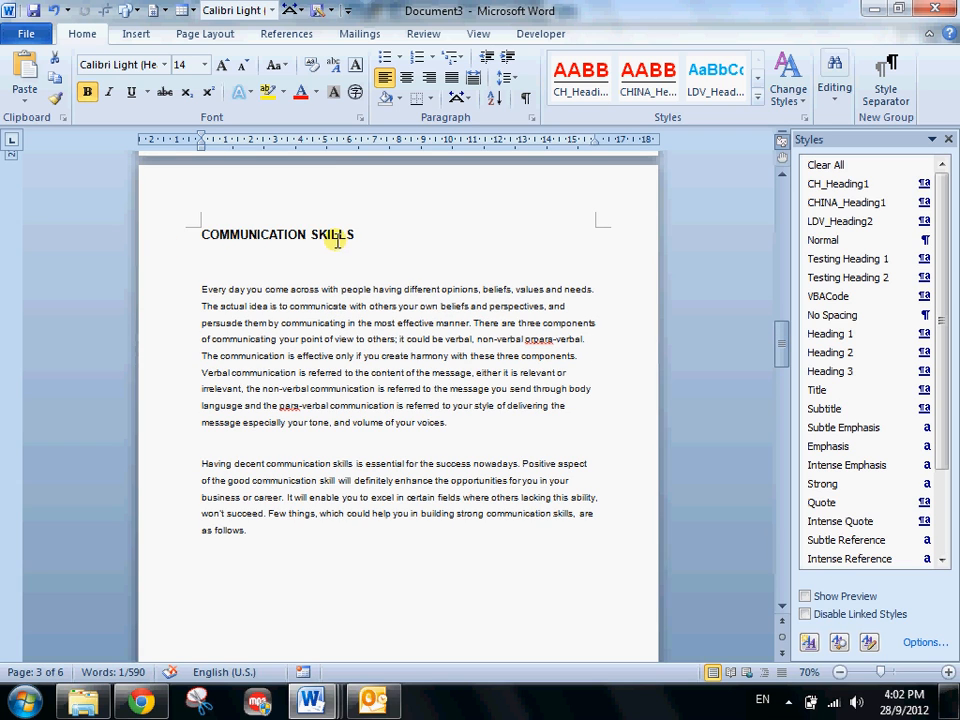
click(360, 234)
scroll(231, 424, down, 6)
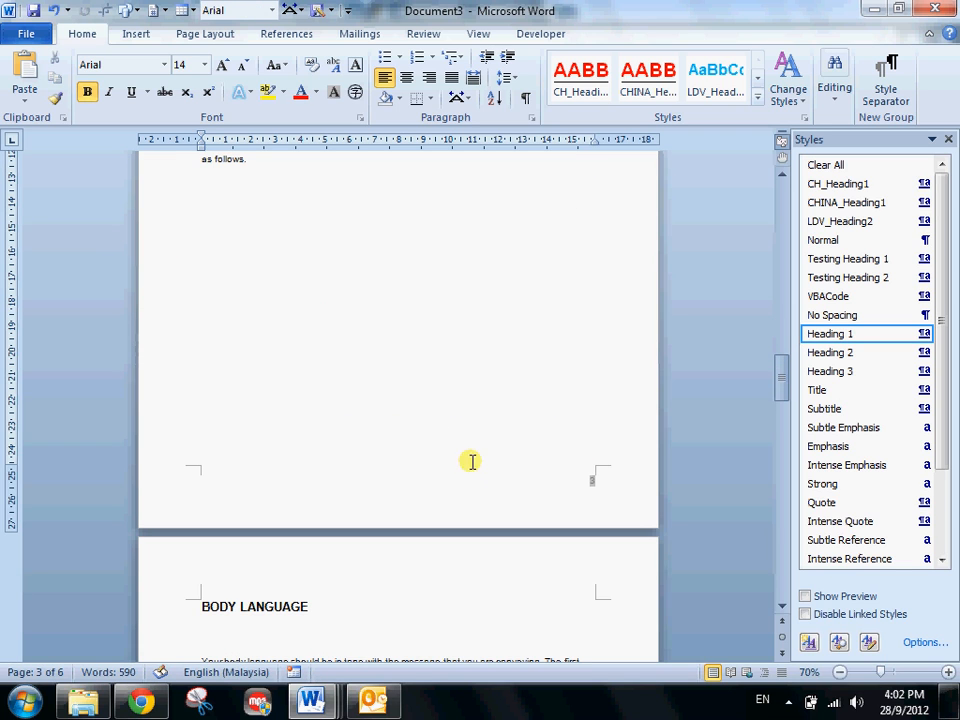
scroll(396, 444, down, 5)
- Add the line "Refer to on page ." below the last paragraph of the COMMUNICATION SKILLS section
scroll(396, 444, up, 2)
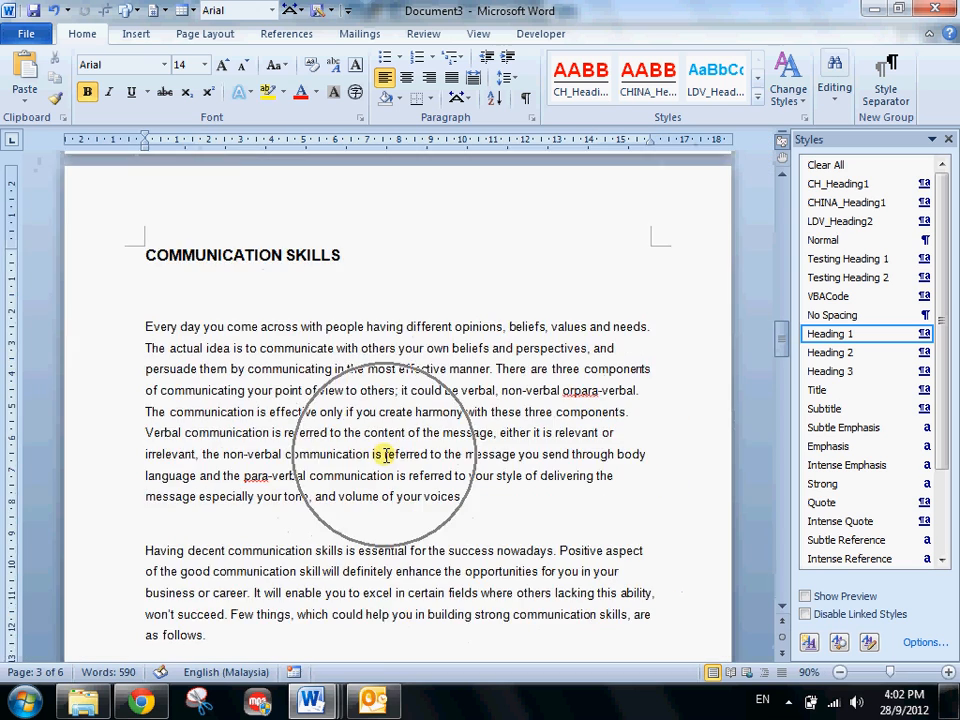
scroll(383, 454, down, 7)
scroll(336, 356, up, 2)
click(321, 348)
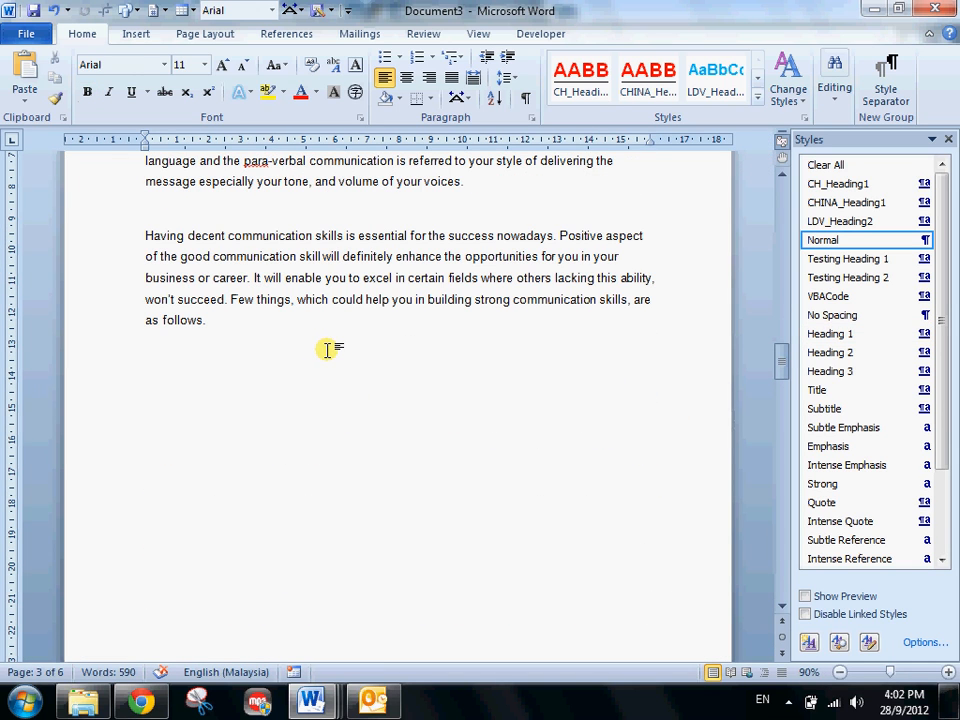
text(Refer to on page .)
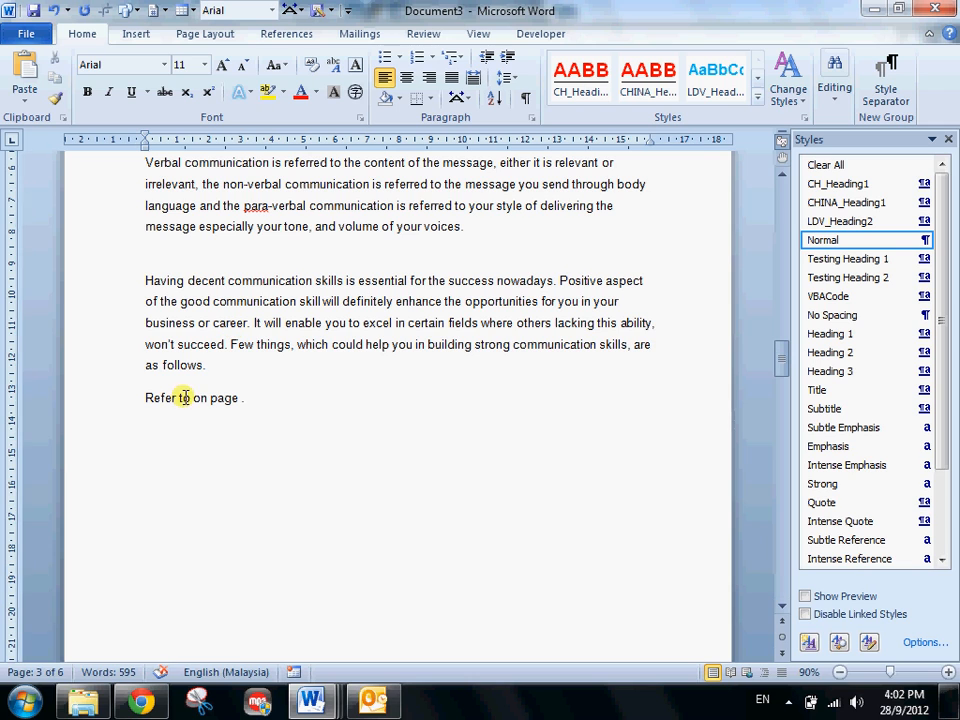
- Insert a hyperlinked cross-reference to the COMMUNICATION SKILLS heading text after "Refer to"
click(191, 398)
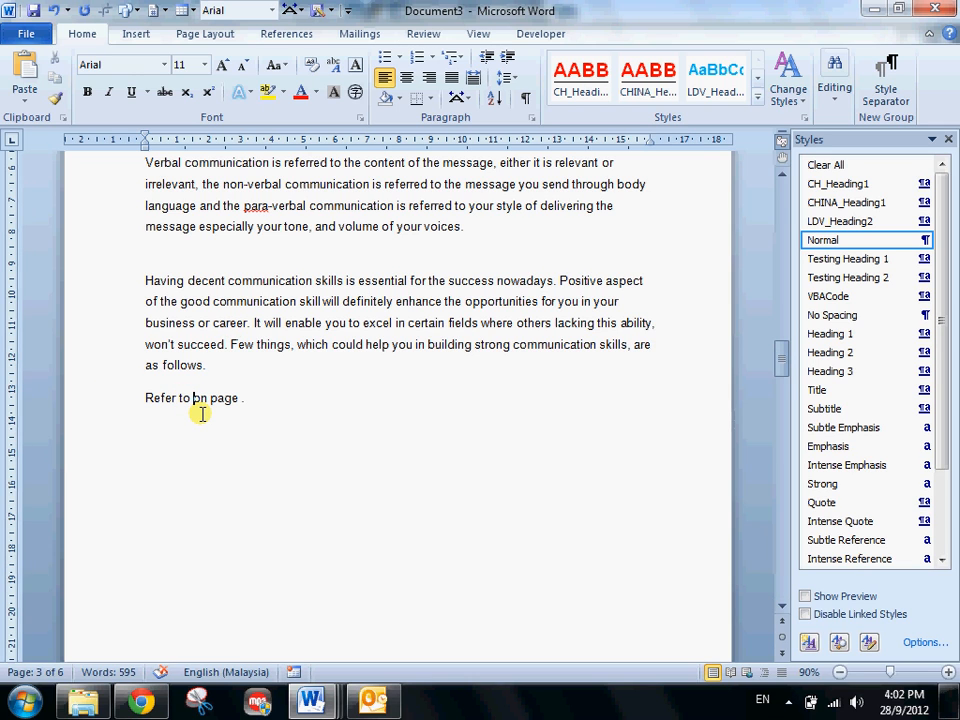
scroll(200, 413, up, 2)
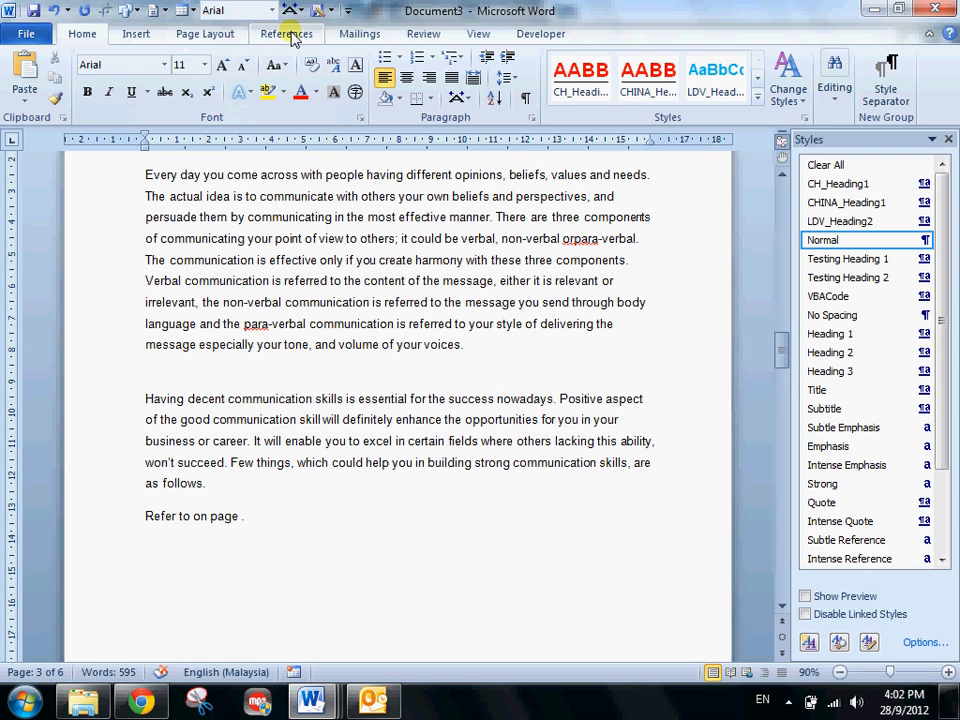
click(138, 34)
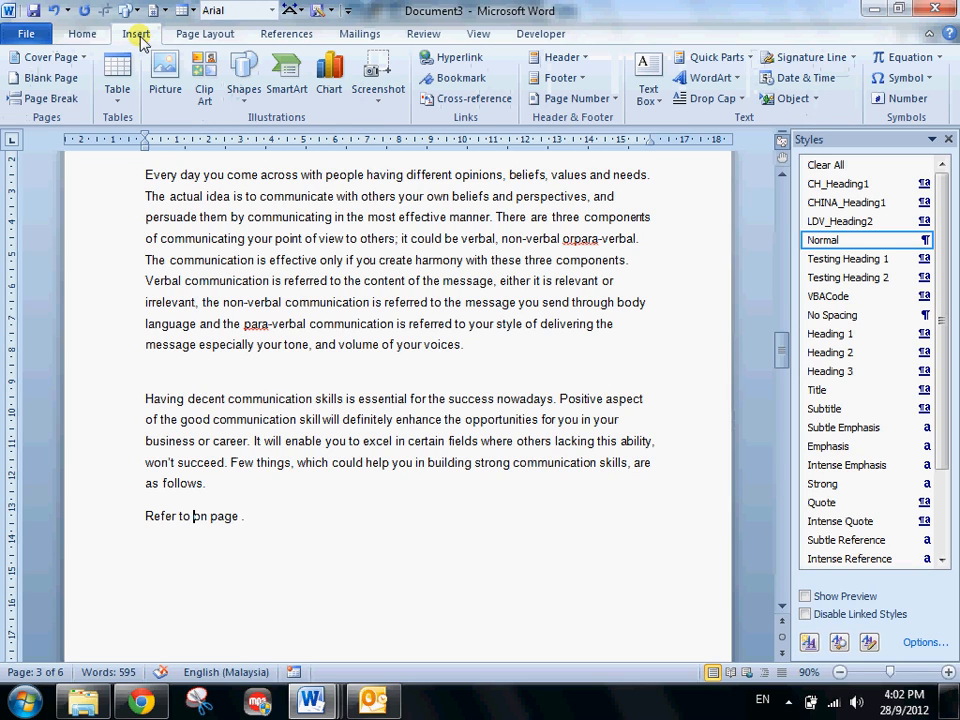
click(473, 101)
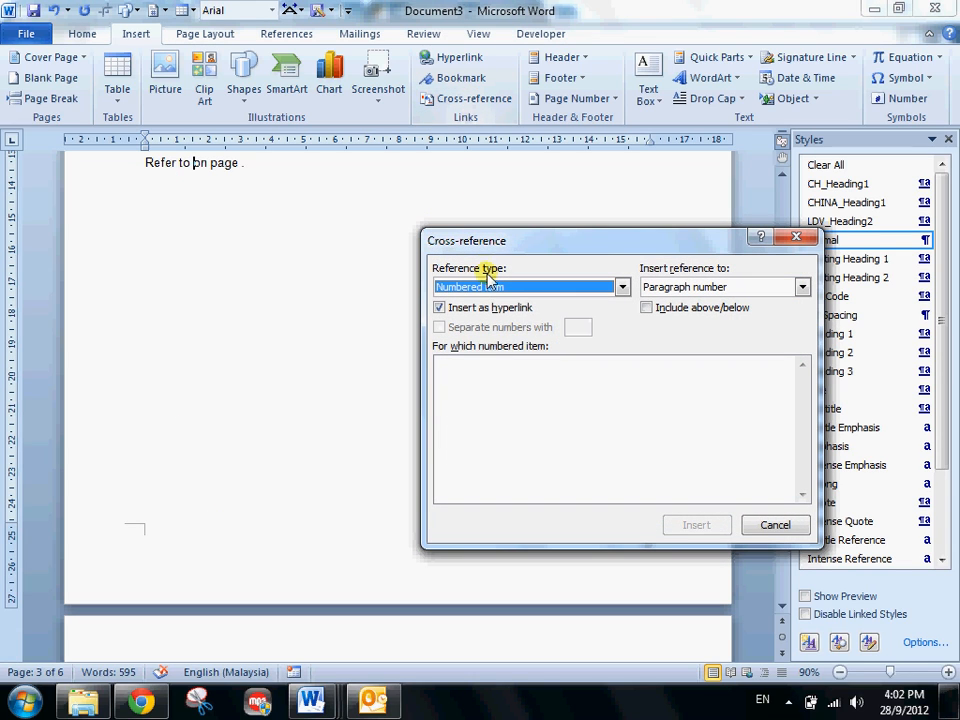
click(497, 287)
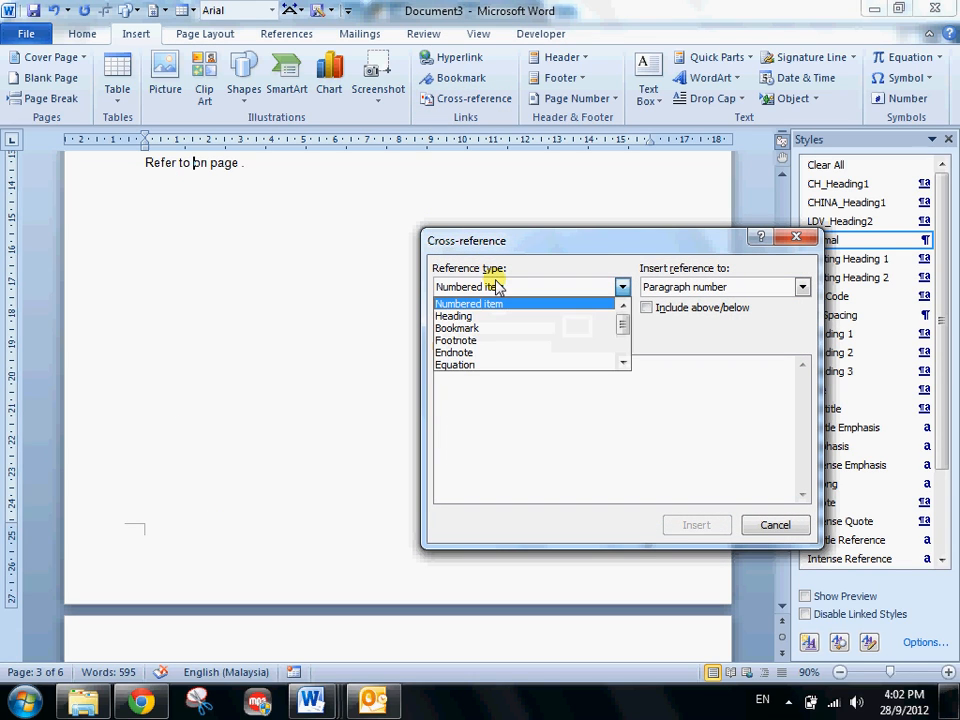
click(499, 314)
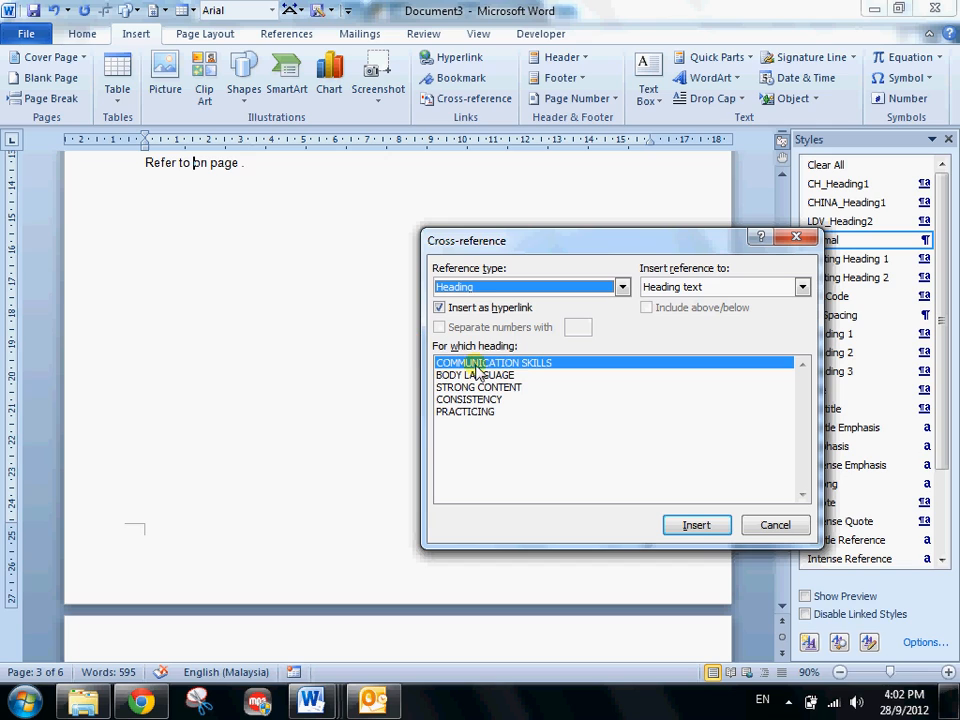
click(694, 528)
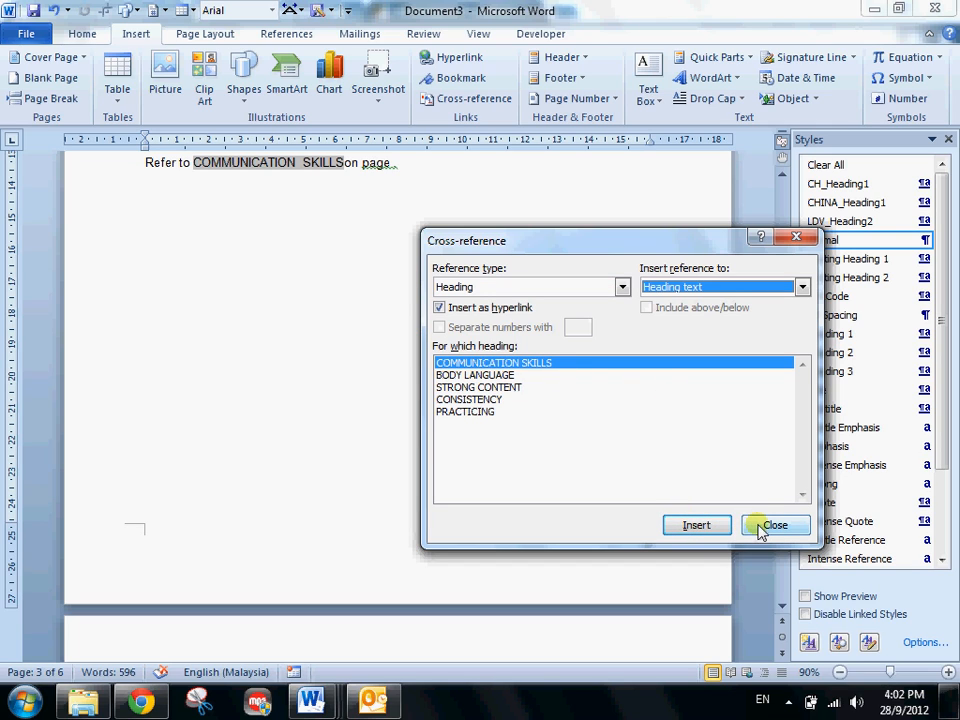
- Separate the inserted heading text from "on page" with a space, and insert an Above/below cross-reference to COMMUNICATION SKILLS after "page"
click(396, 162)
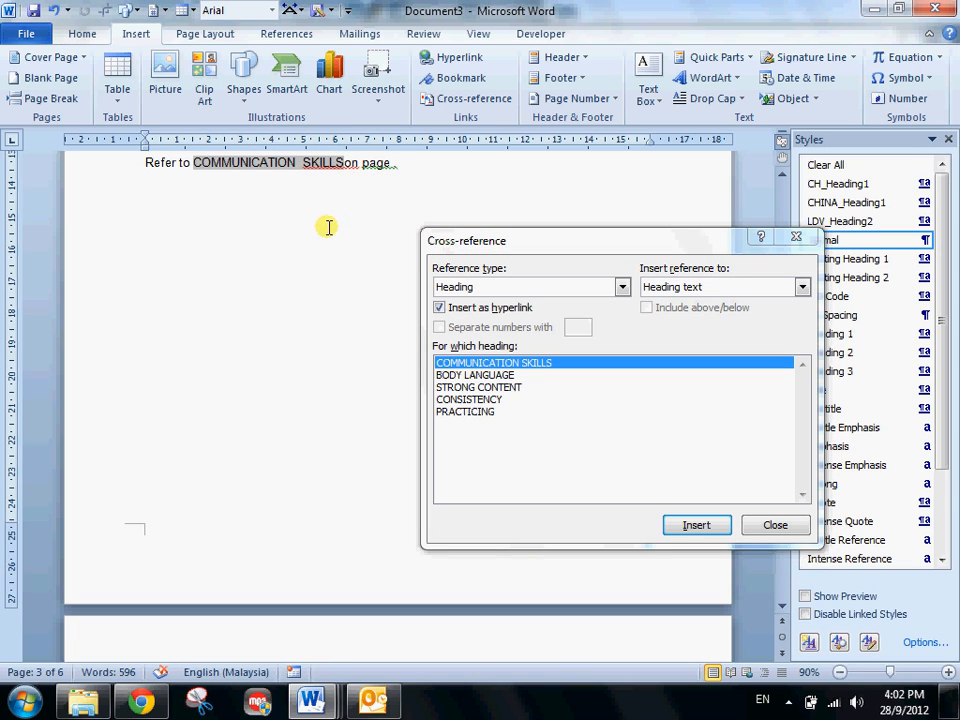
click(395, 160)
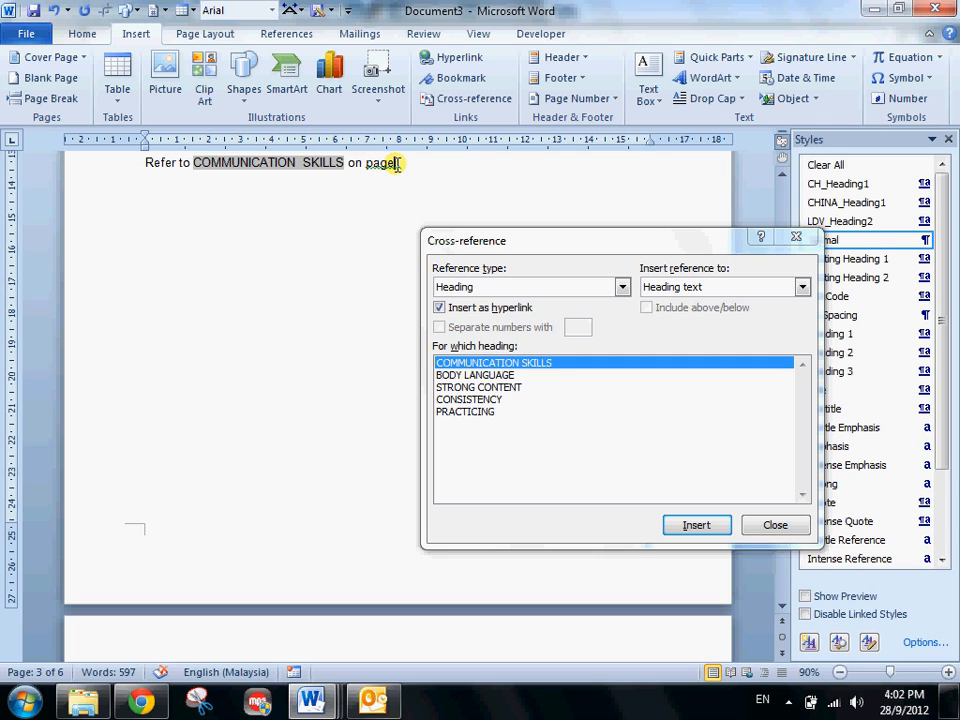
click(396, 163)
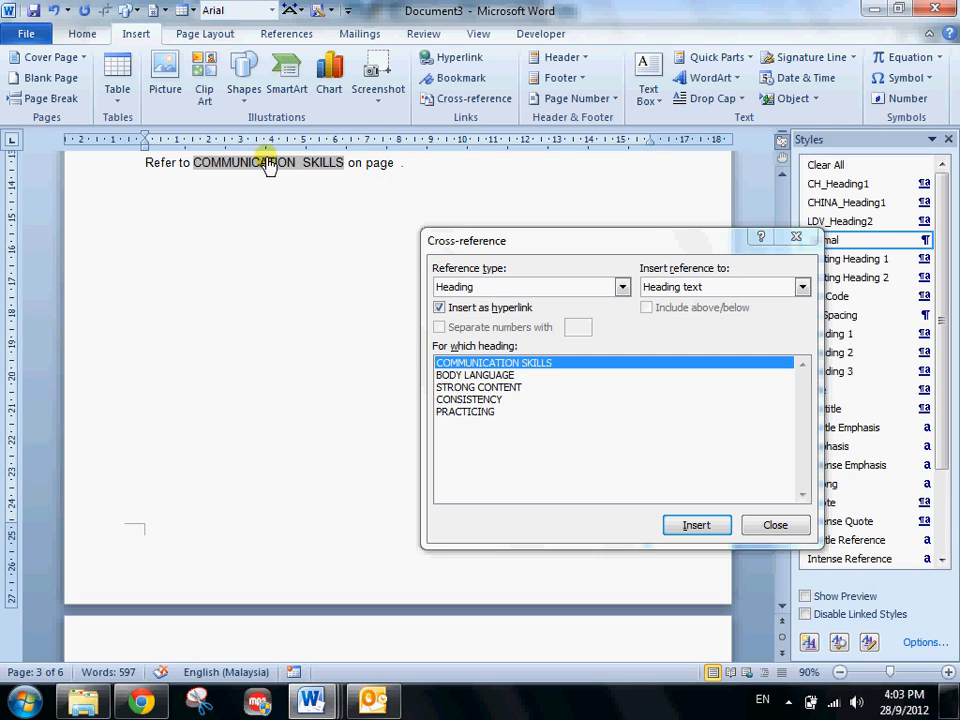
click(694, 287)
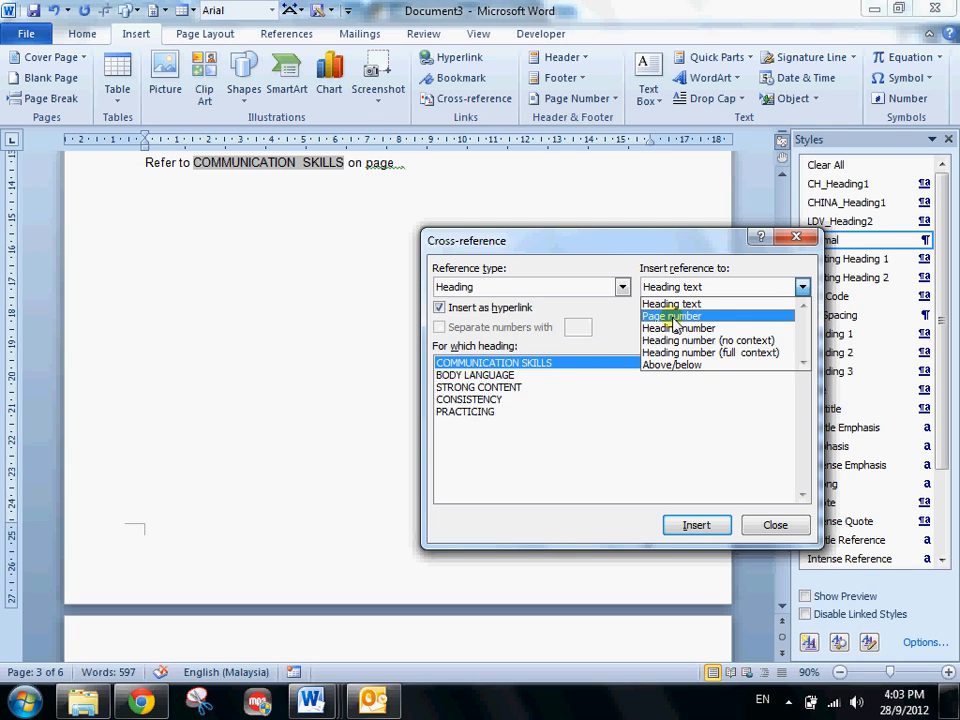
click(672, 317)
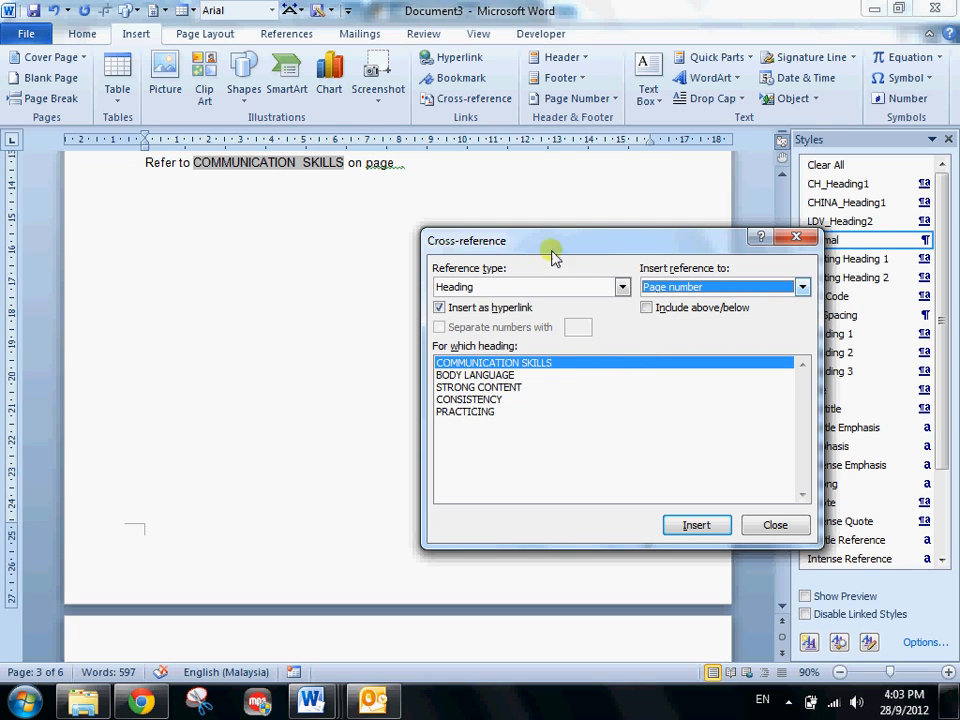
click(396, 162)
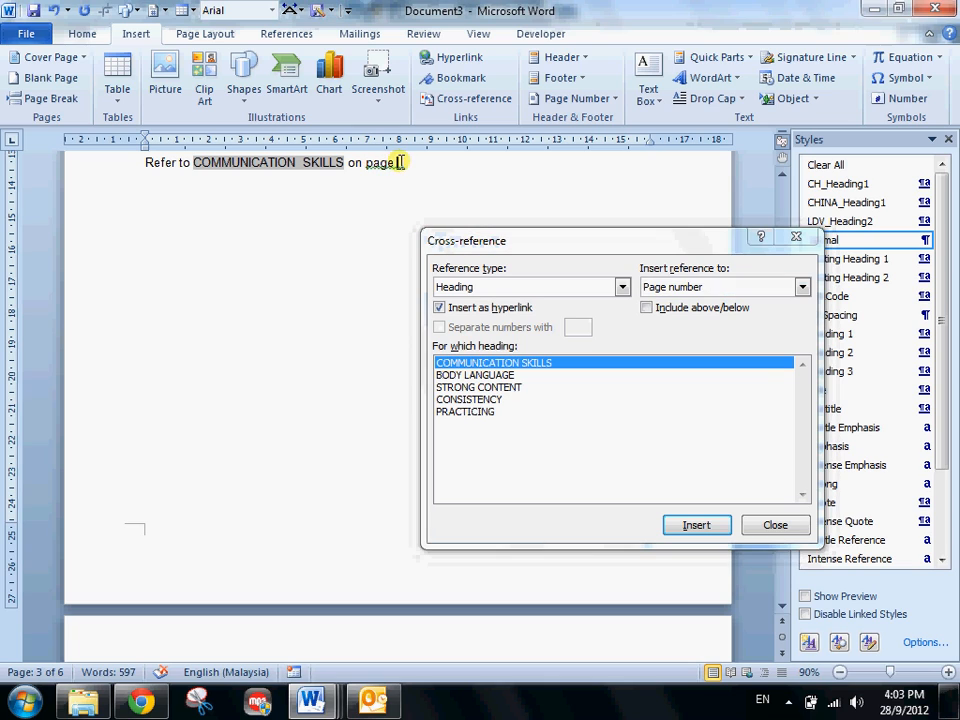
click(671, 286)
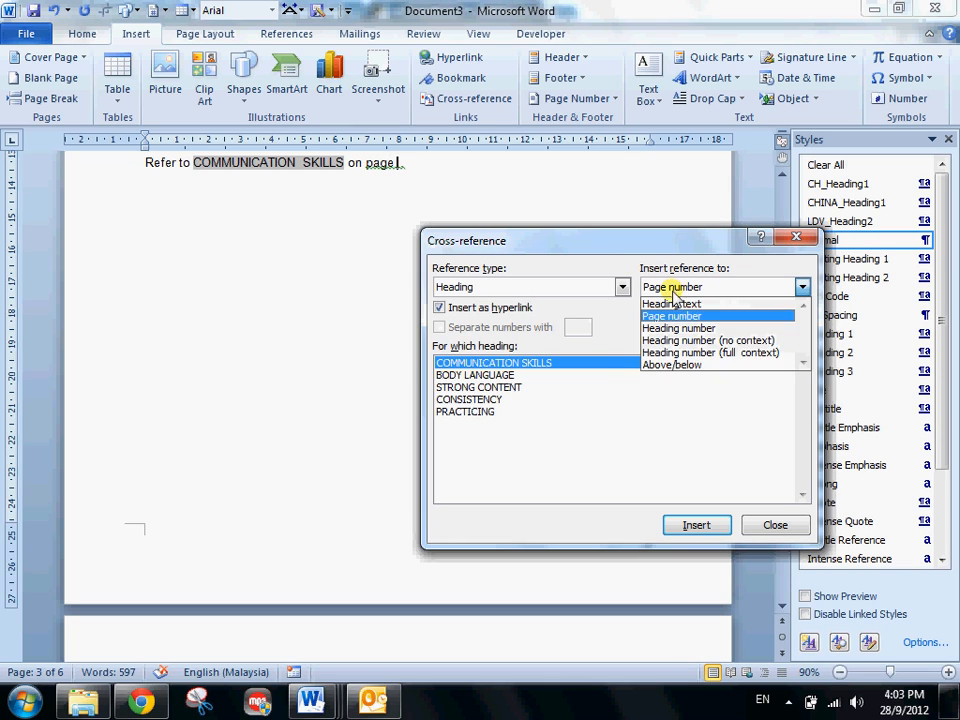
click(673, 366)
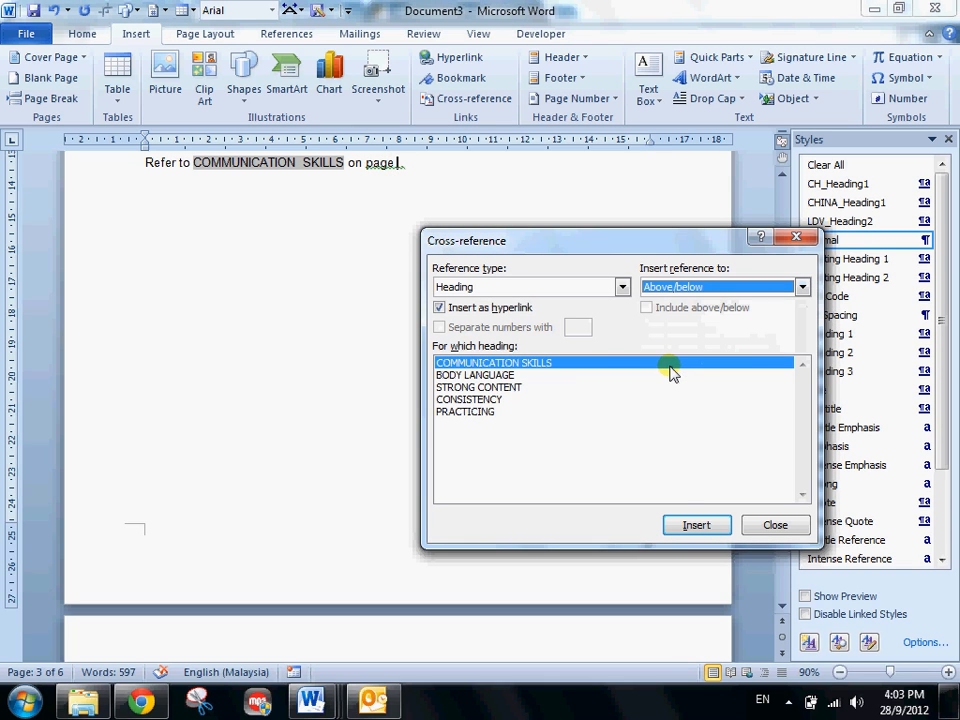
click(690, 528)
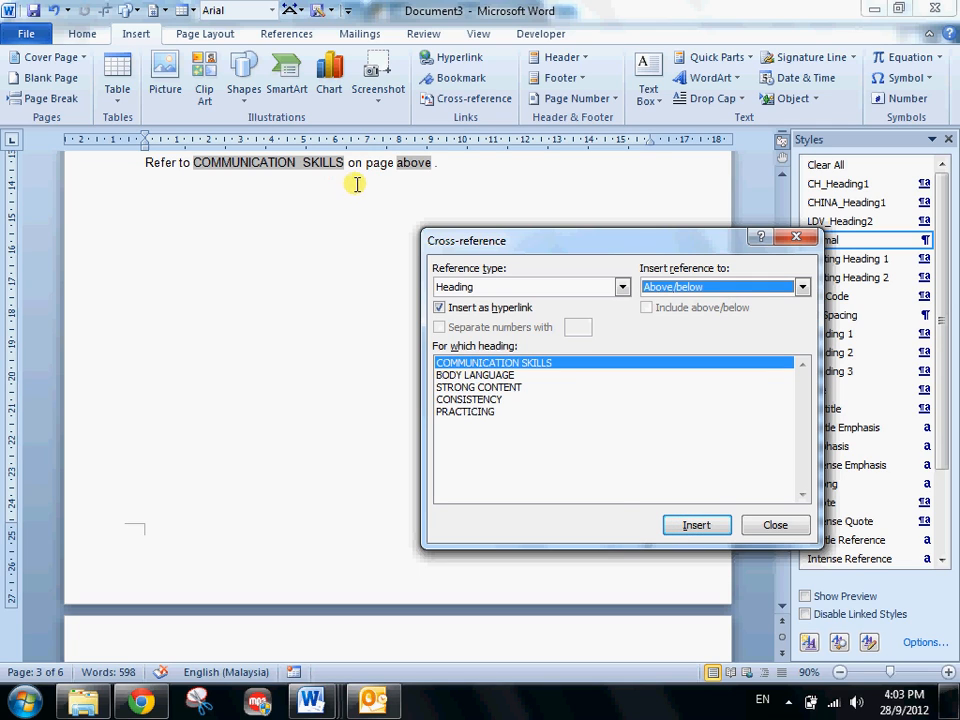
- Insert the COMMUNICATION SKILLS page number cross-reference between "page" and "above", and close the Cross-reference dialog
click(398, 164)
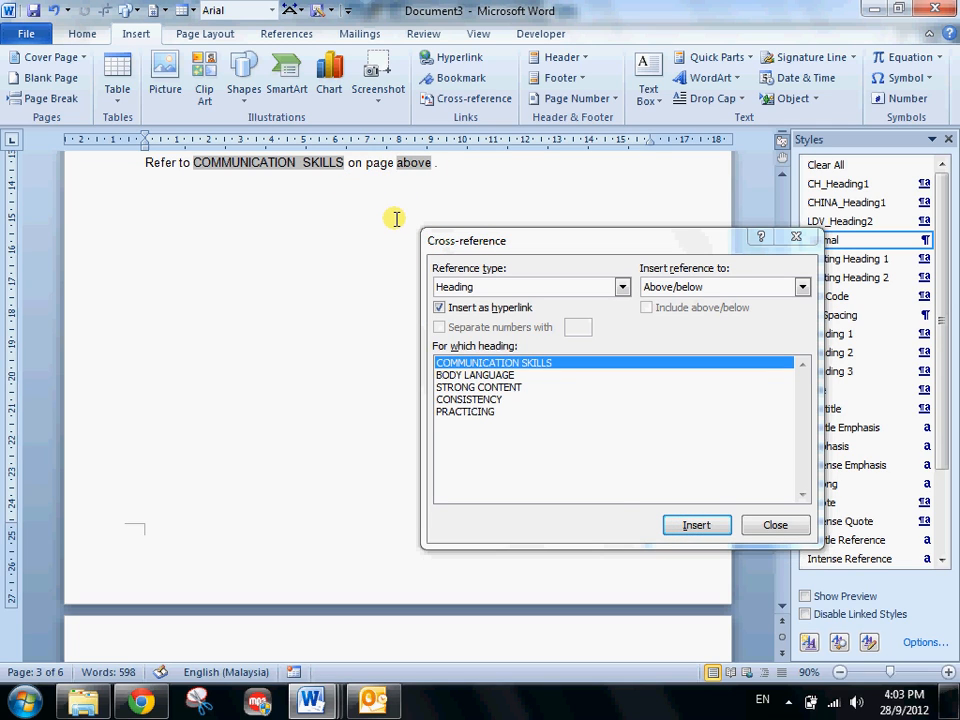
click(700, 287)
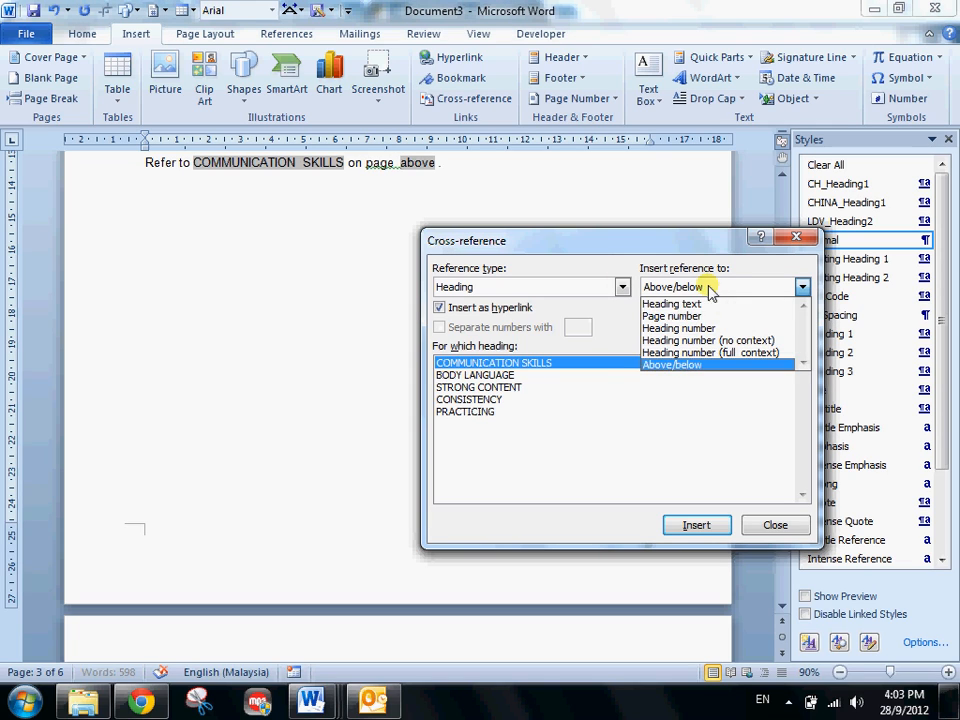
click(660, 314)
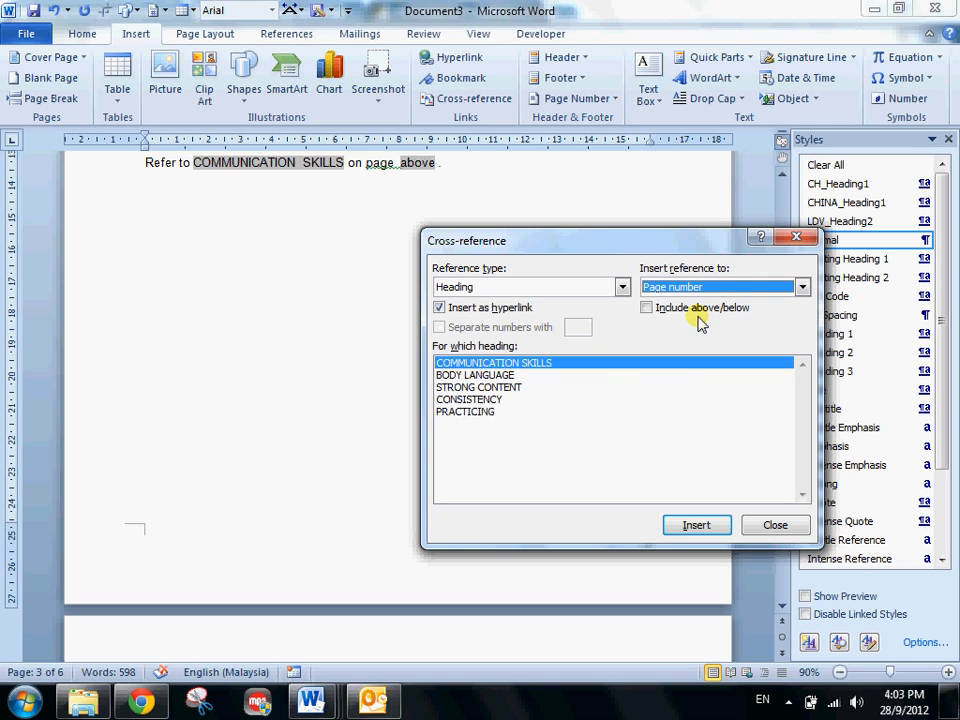
click(679, 525)
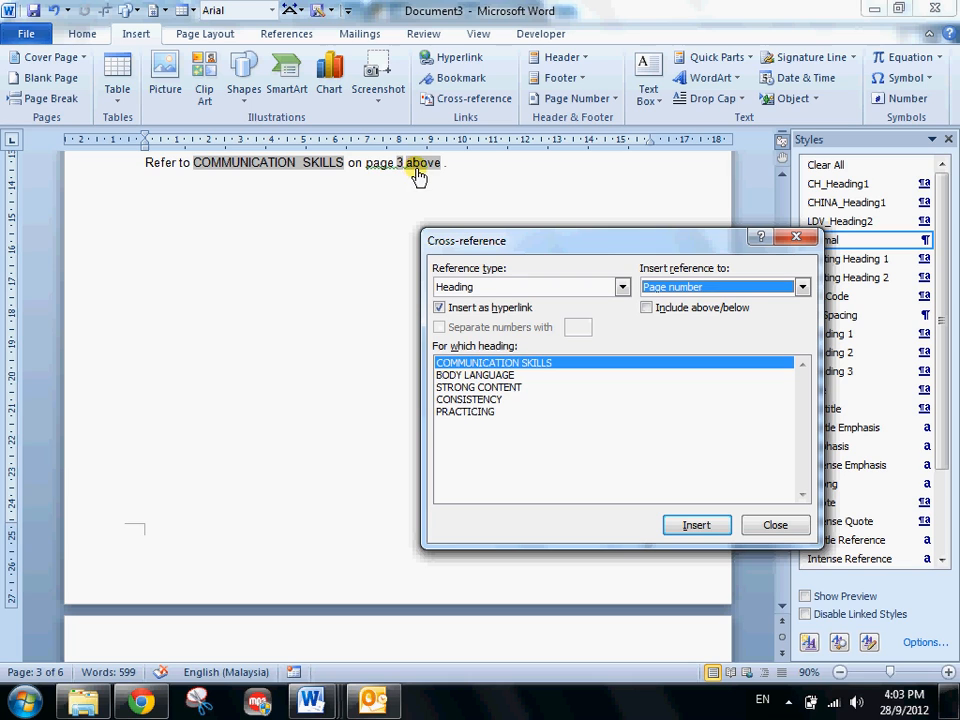
click(770, 526)
- Compare the cross-reference line with the COMMUNICATION SKILLS heading and the table of contents
scroll(225, 396, up, 4)
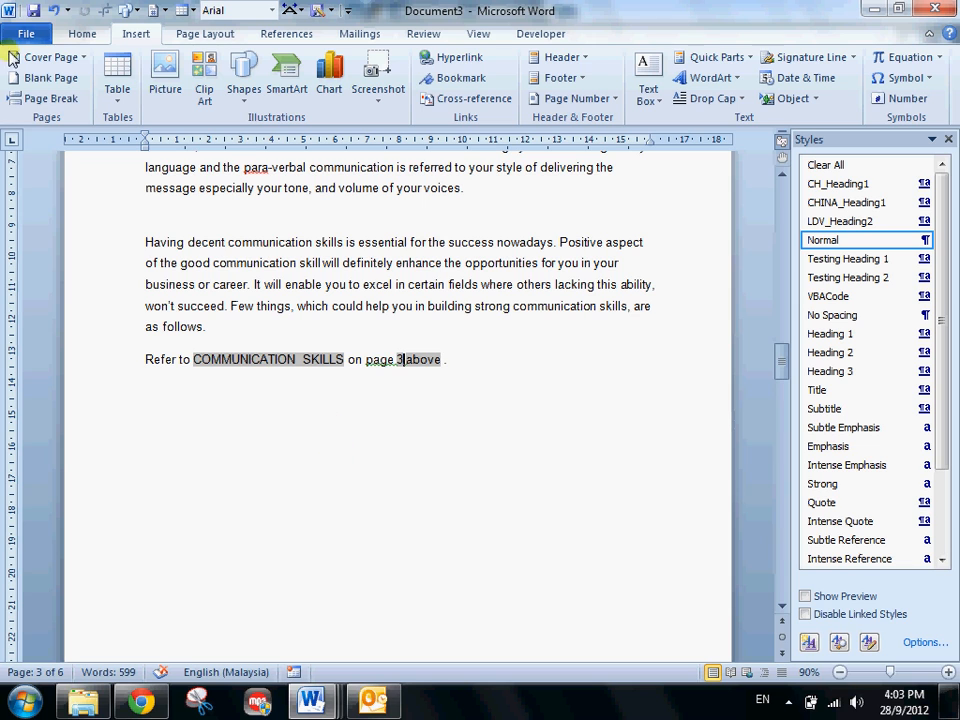
scroll(441, 486, down, 1)
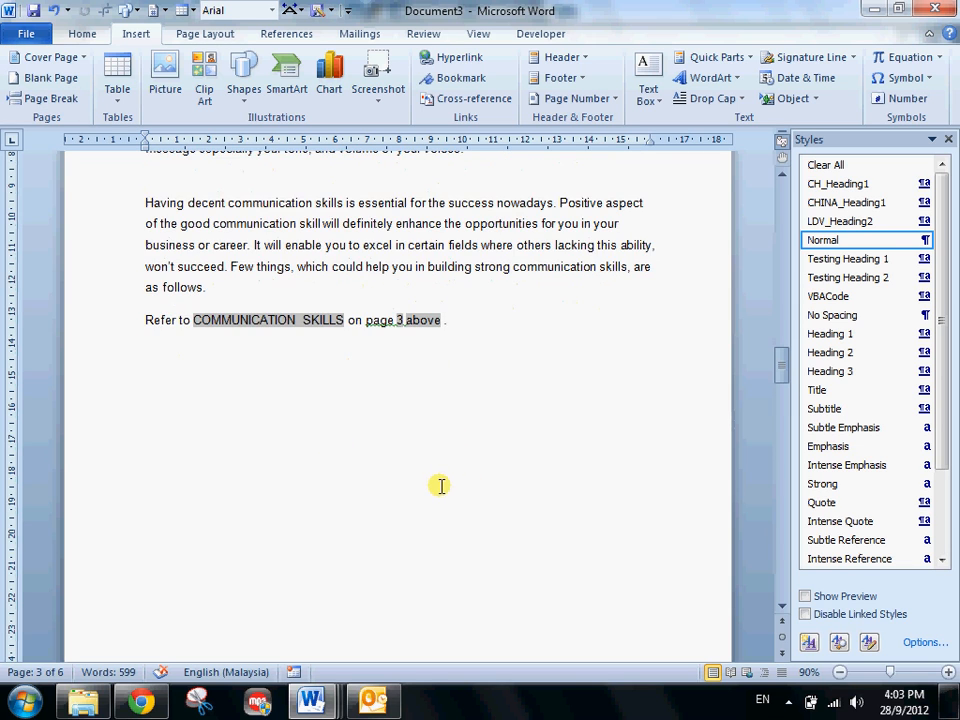
scroll(441, 486, up, 3)
scroll(424, 489, down, 1)
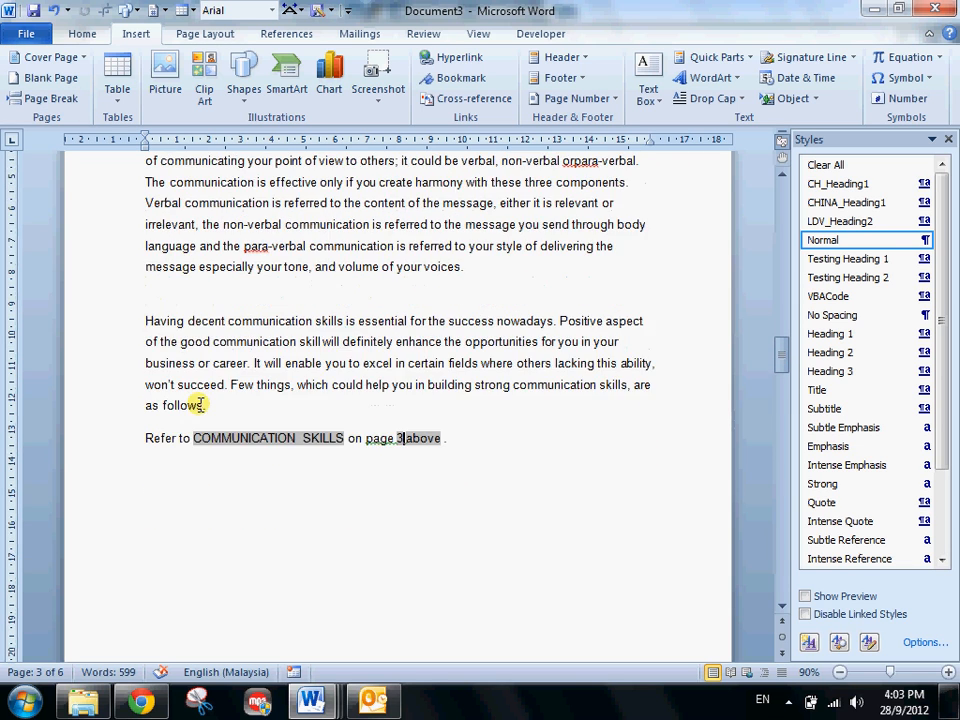
scroll(200, 404, up, 3)
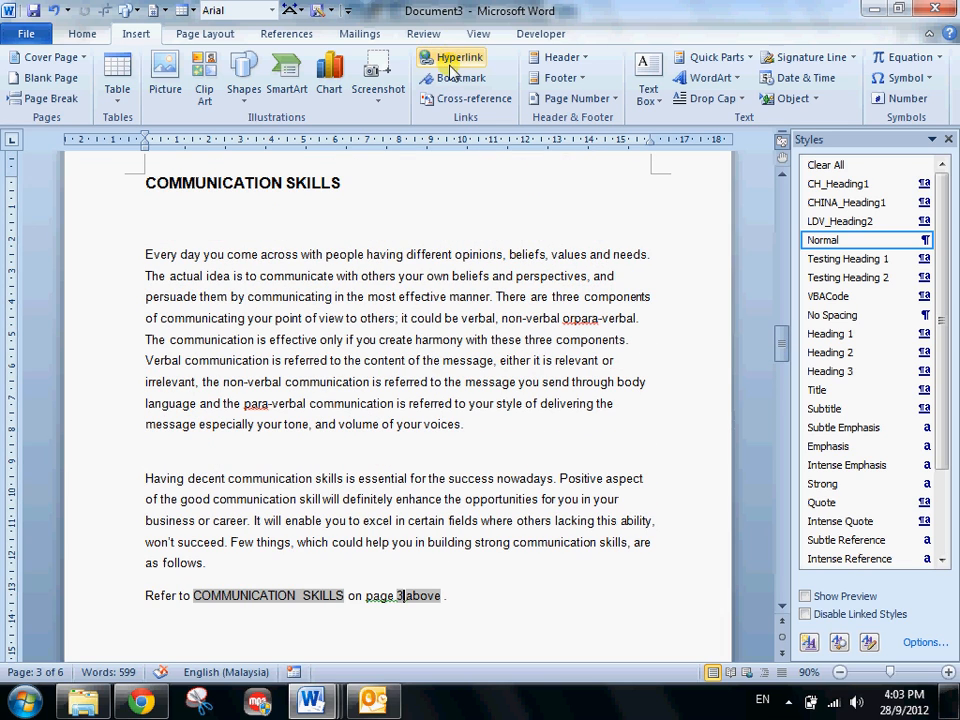
scroll(324, 354, up, 15)
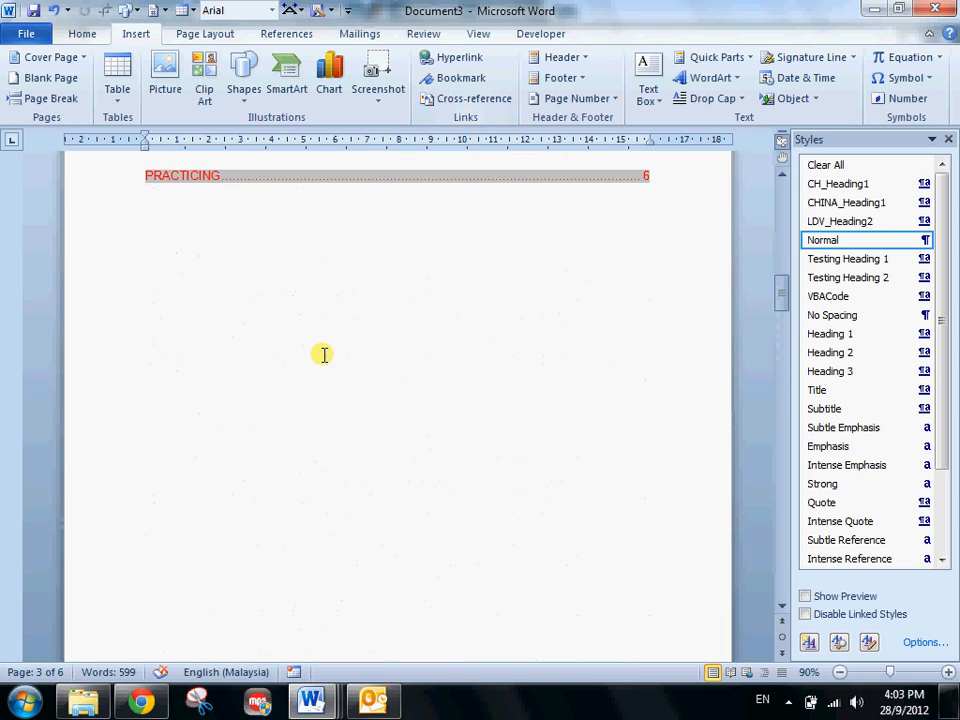
scroll(324, 354, down, 20)
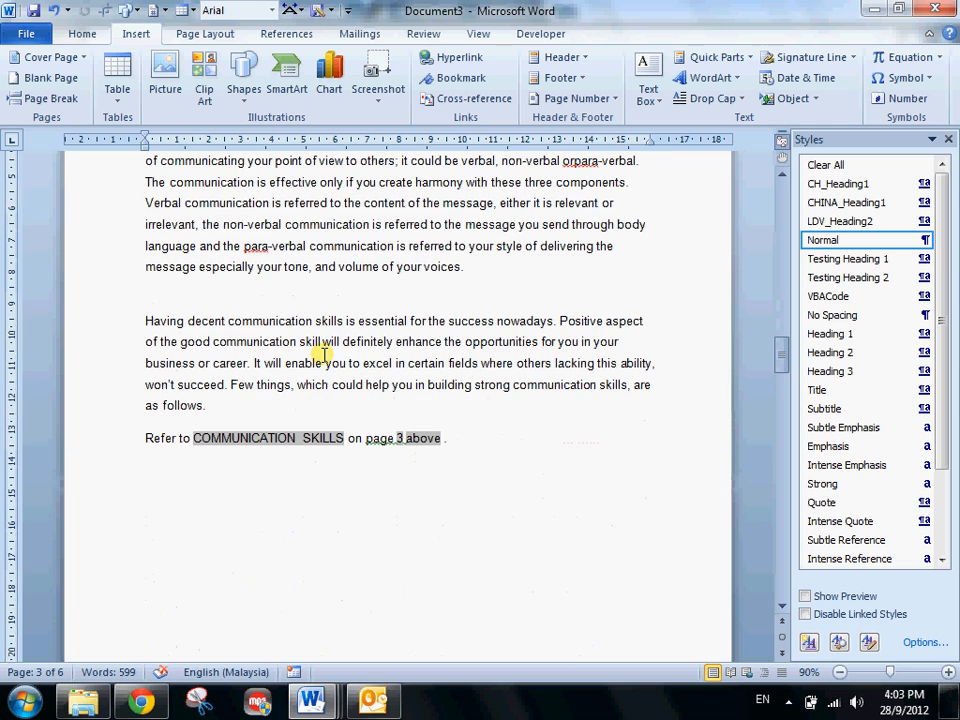
- Move the "Refer to COMMUNICATION SKILLS" cross-reference line from page 3 to the empty line below the BODY LANGUAGE paragraph
click(67, 414)
click(73, 439)
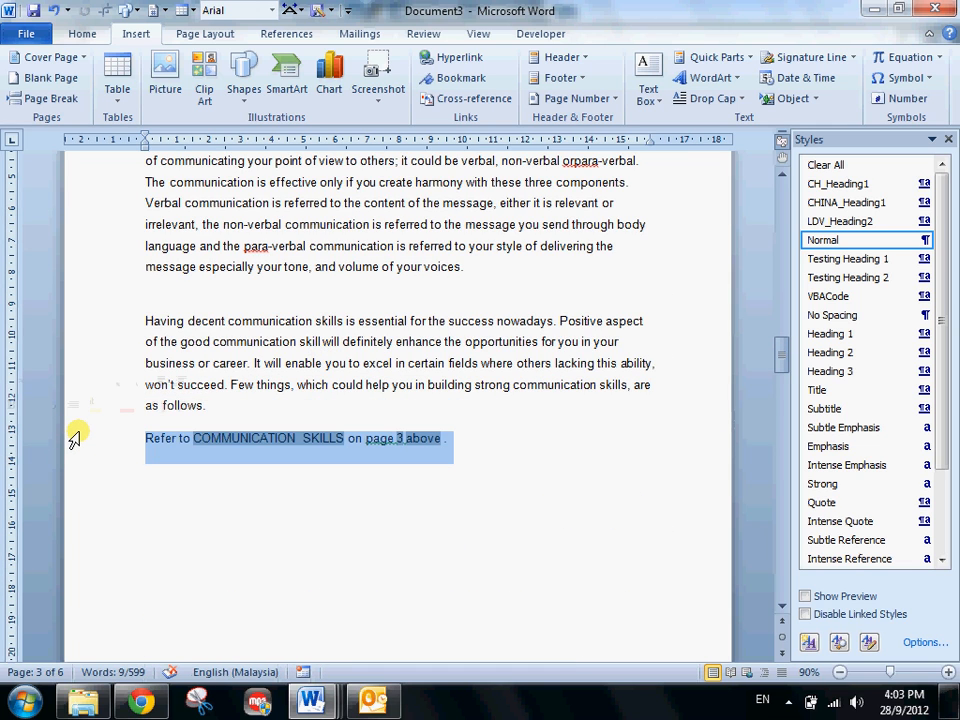
key(ctrl+x)
scroll(75, 439, down, 10)
click(150, 445)
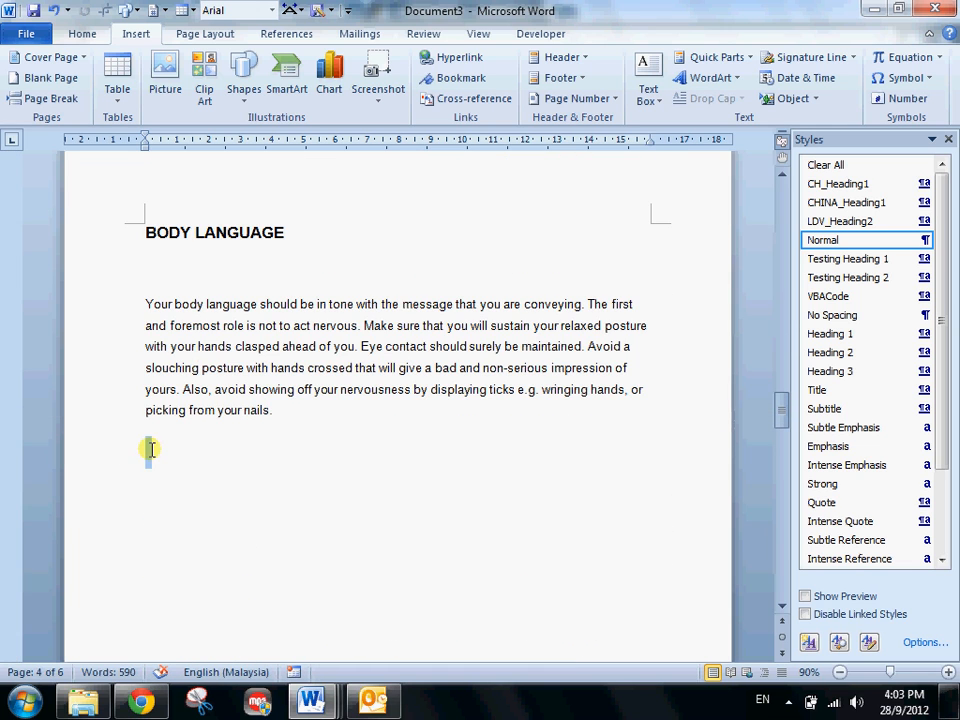
key(ctrl+v)
- Bookmark the word "communication" after "para-verbal" in the COMMUNICATION SKILLS section, naming the bookmark "communication"
scroll(274, 458, up, 5)
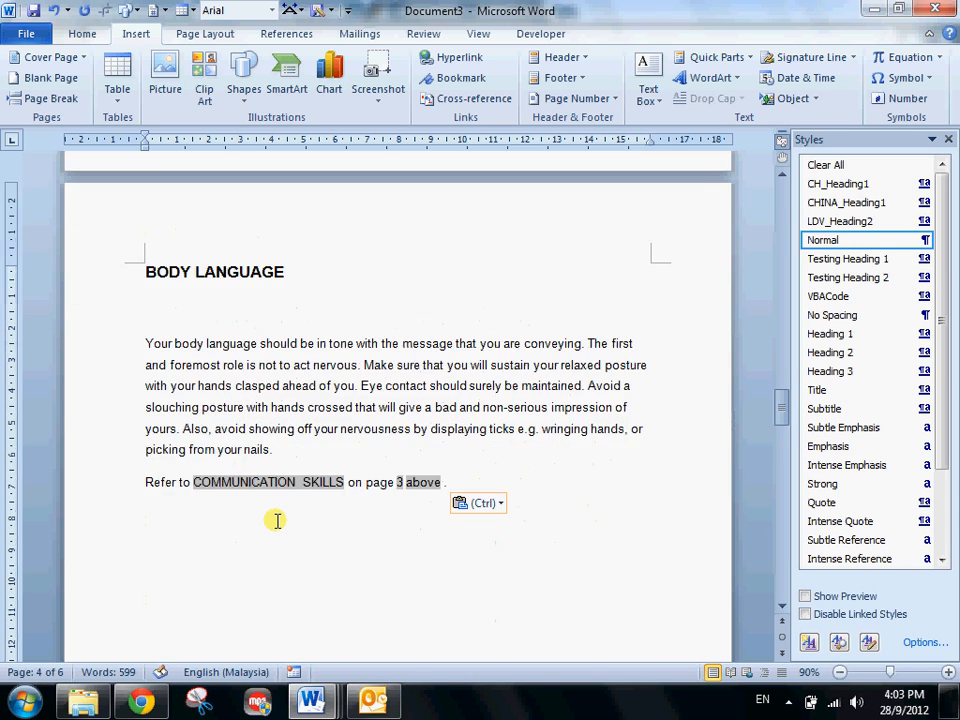
scroll(277, 520, up, 5)
scroll(277, 520, up, 3)
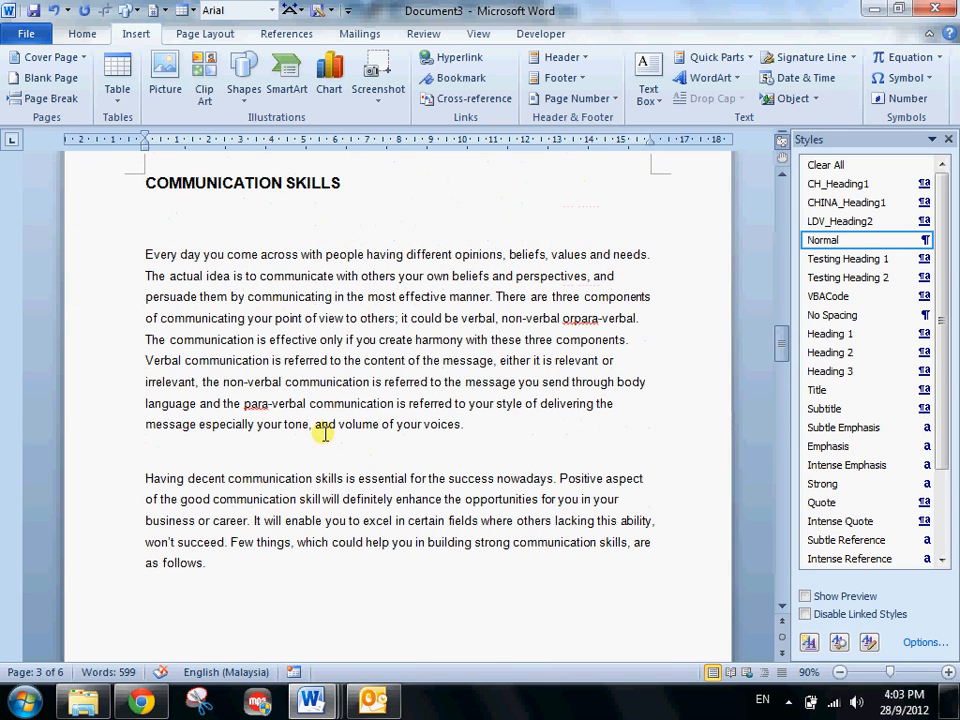
double_click(338, 404)
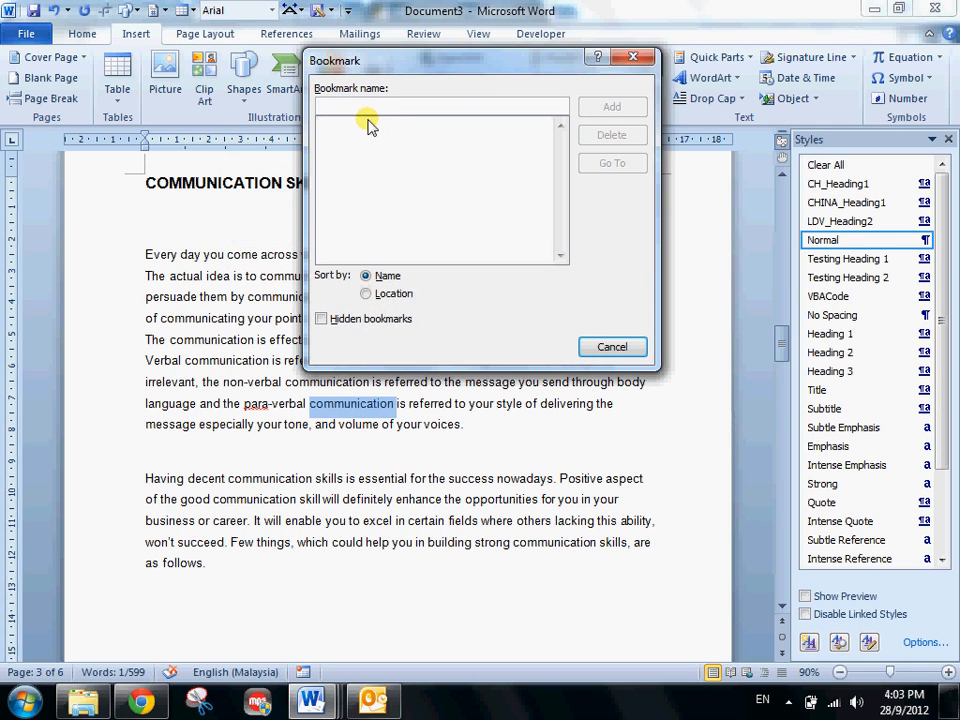
text(bookmark)
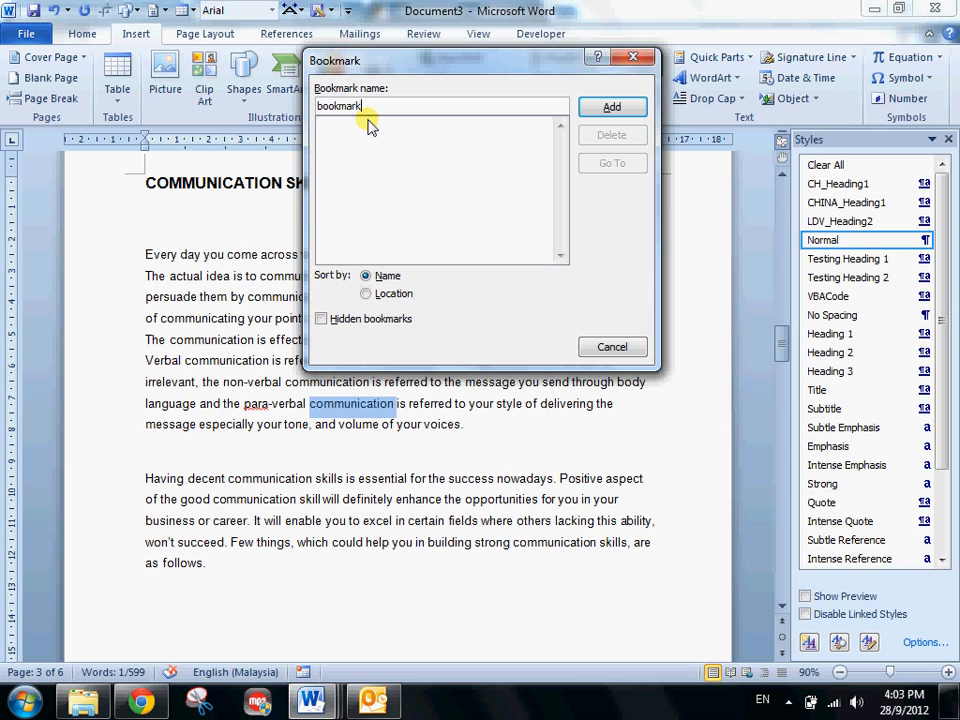
key(BackSpace)
key(BackSpace)
key(BackSpace)
key(BackSpace)
key(BackSpace)
key(BackSpace)
key(BackSpace)
text(c)
drag(614, 346, 600, 146)
click(608, 112)
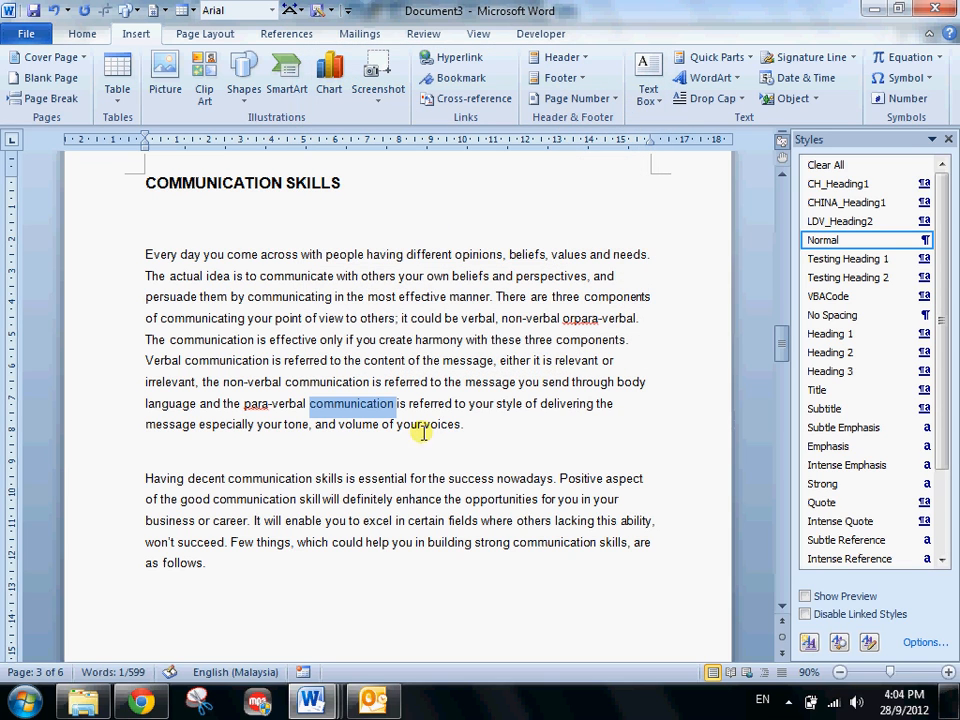
- Remove the page break before STRONG CONTENT and write "Look for on page ." on the line below the "Refer to" sentence
click(407, 381)
scroll(320, 428, down, 15)
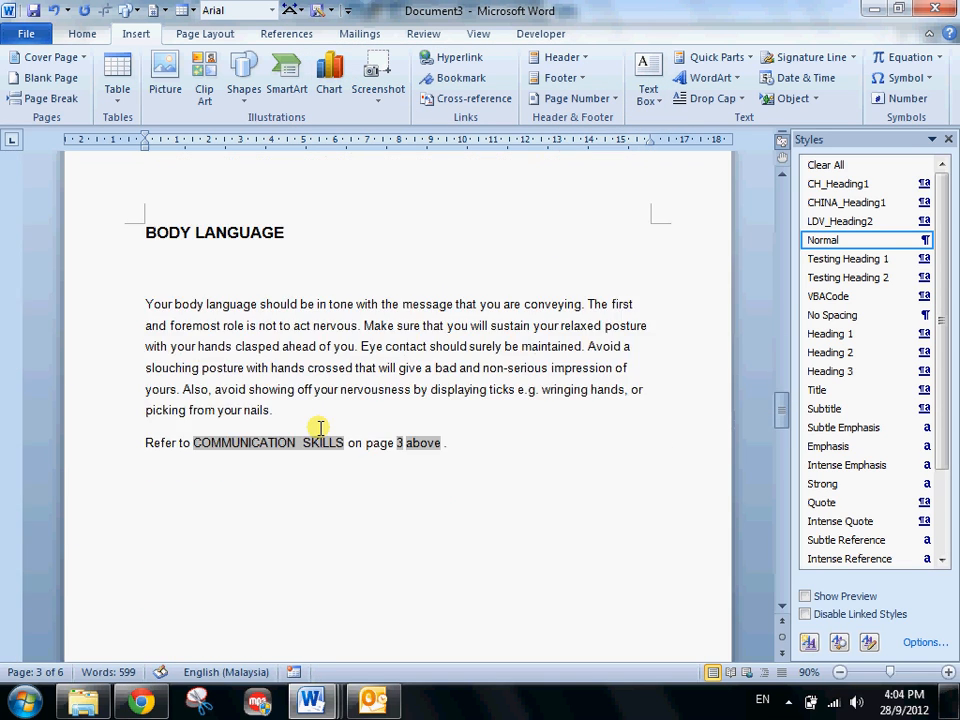
click(489, 312)
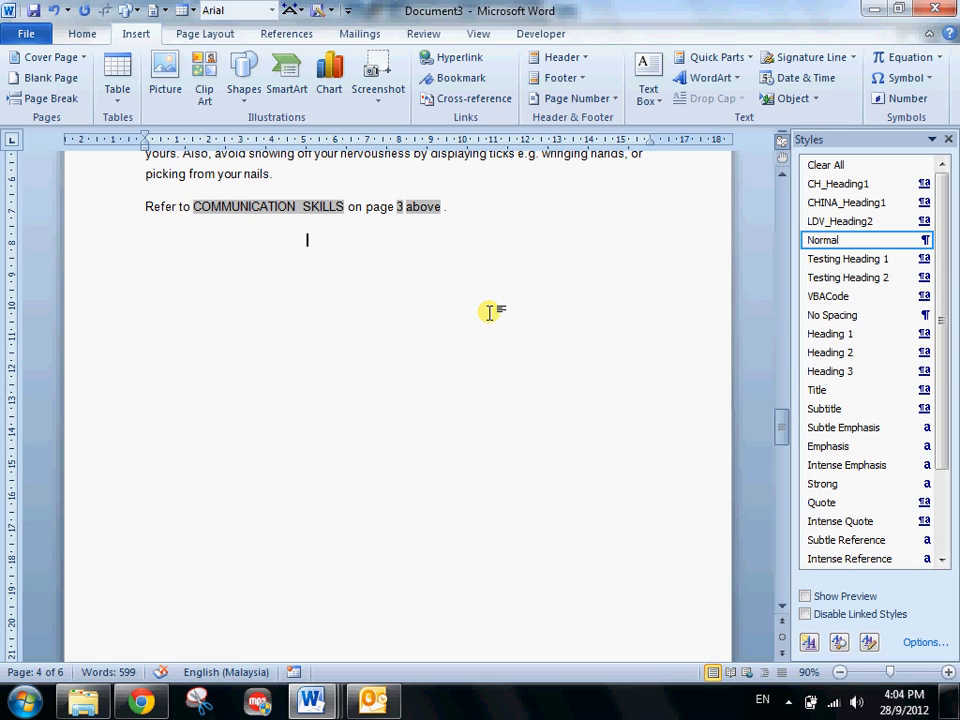
key(Delete)
text(R)
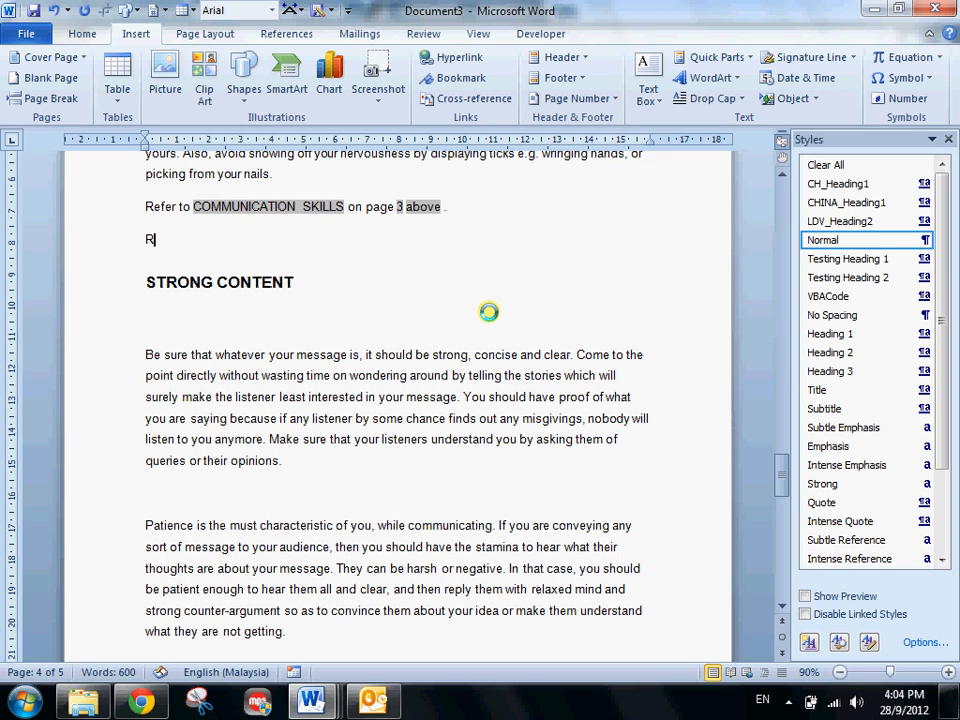
key(BackSpace)
text(Look)
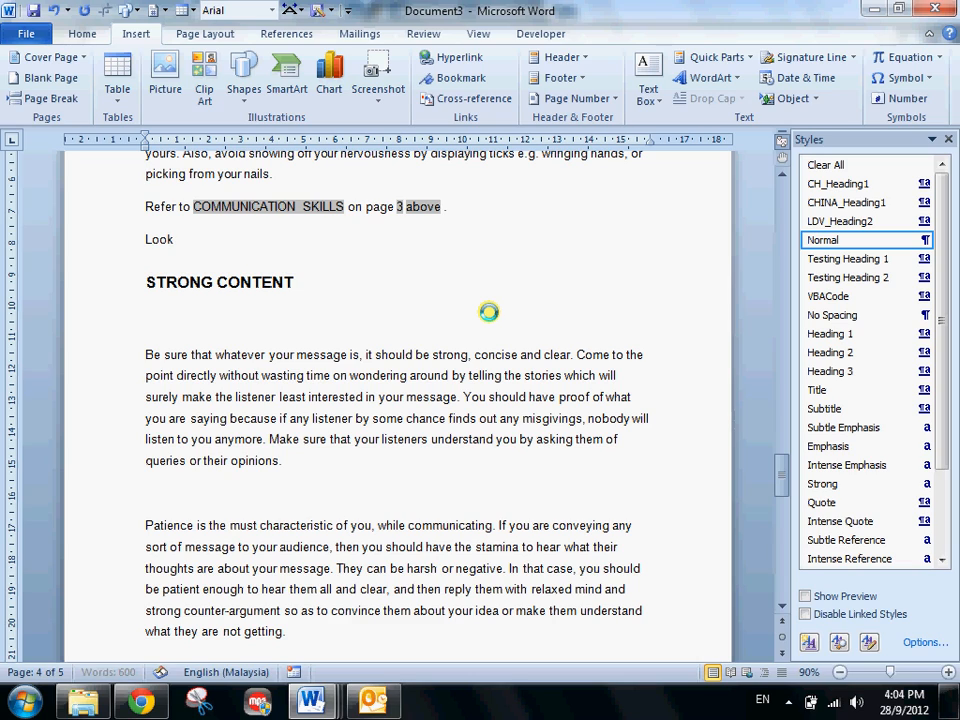
text( for)
text(on page .)
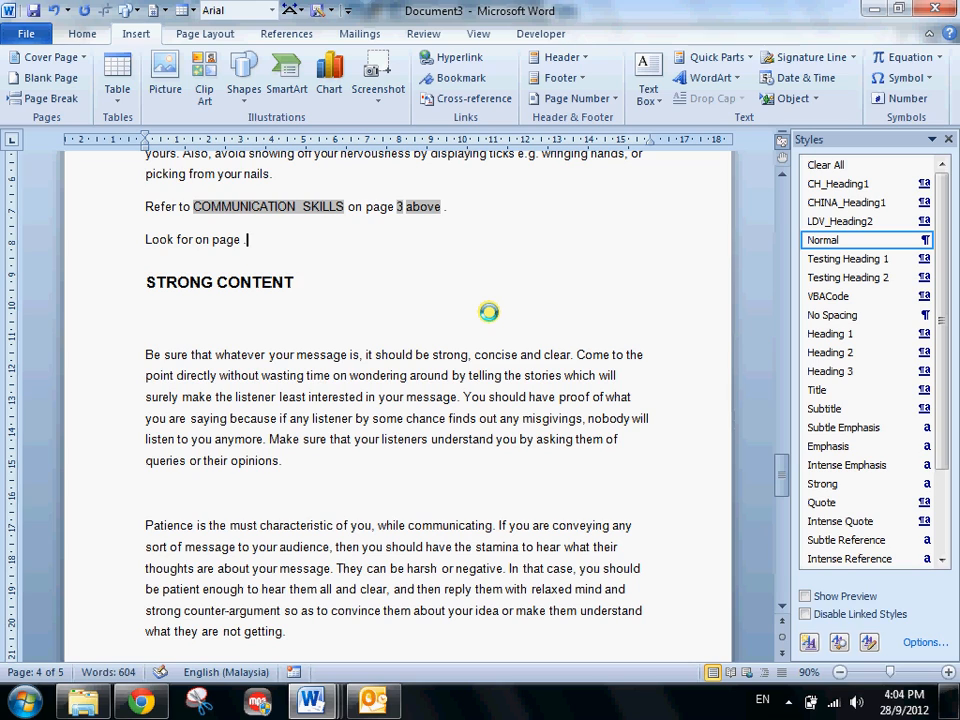
- Insert a hyperlinked cross-reference to the text of the "communication" bookmark after "Look for"
click(196, 240)
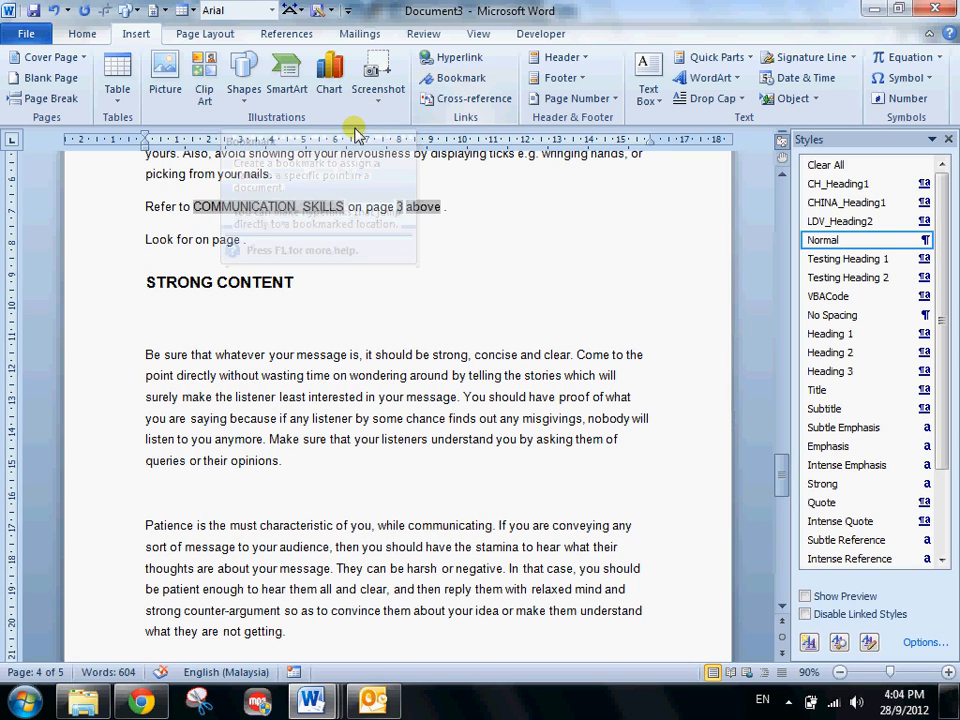
click(462, 102)
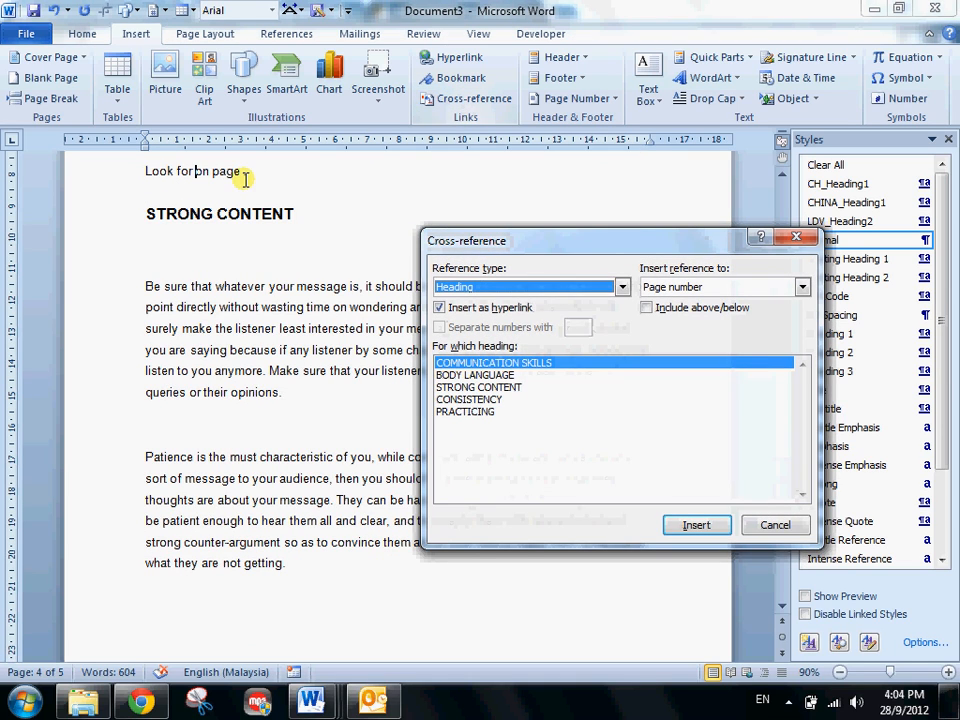
click(456, 286)
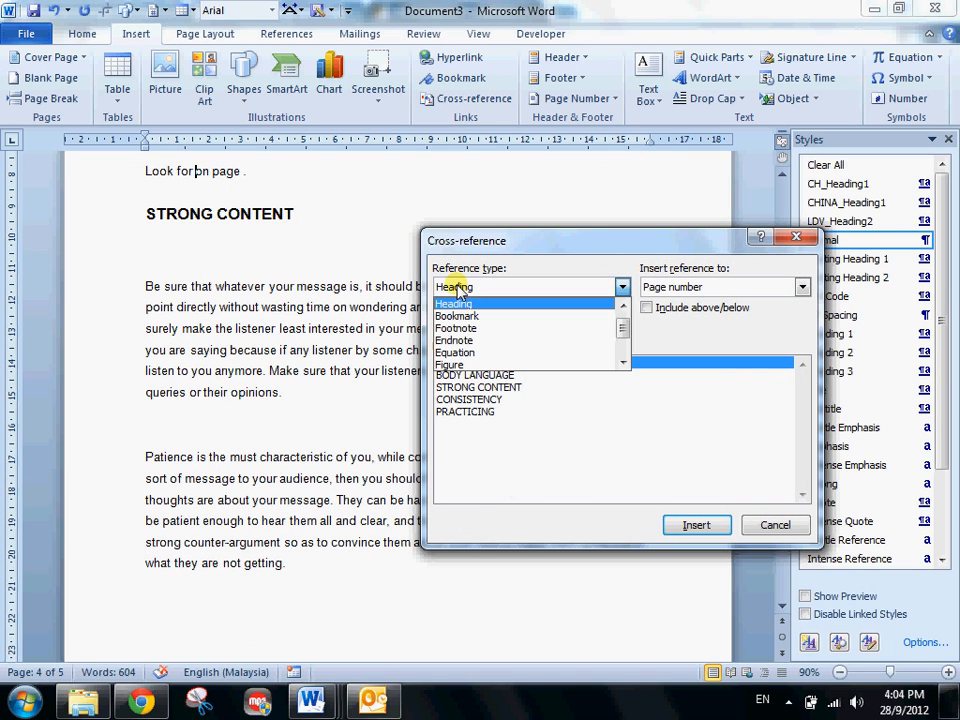
click(457, 315)
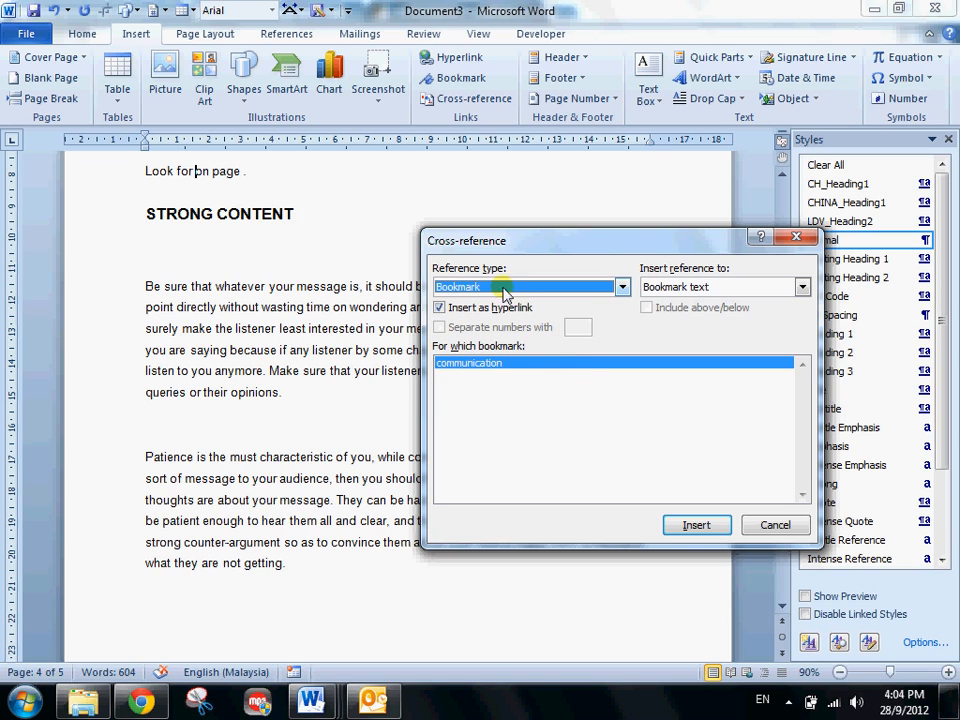
click(681, 526)
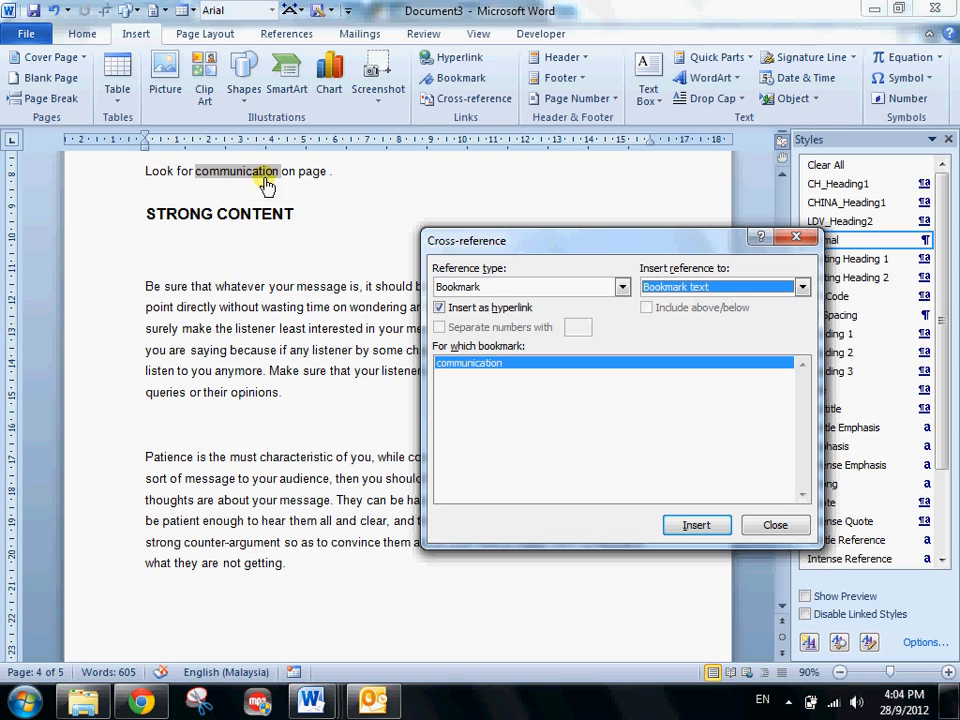
- Insert a page number cross-reference to the "communication" bookmark after "on page", and close the Cross-reference dialog
click(329, 173)
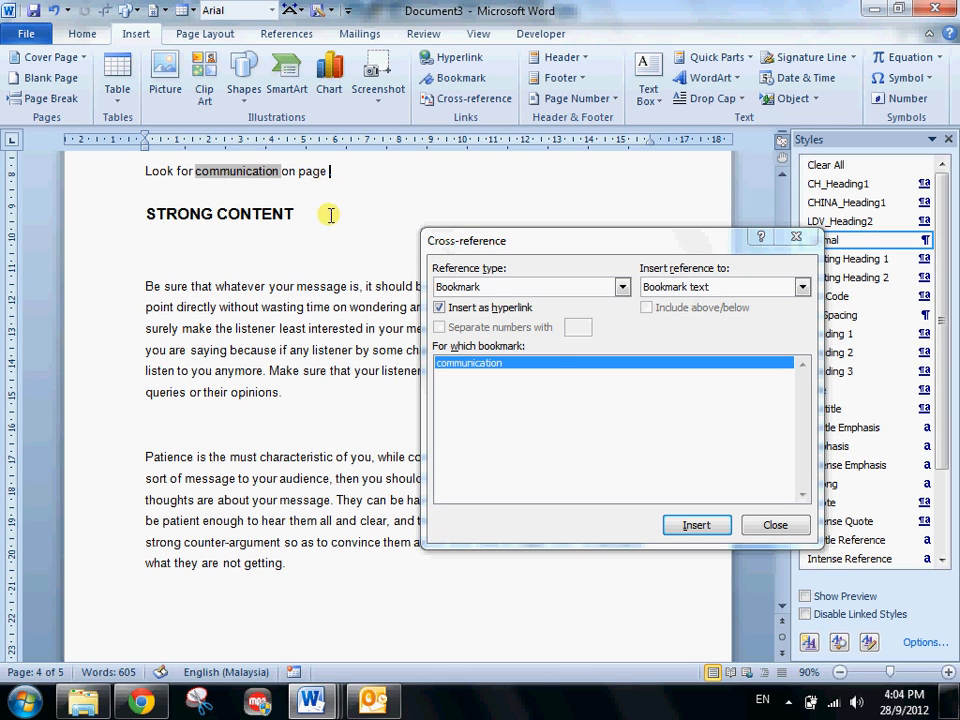
click(703, 289)
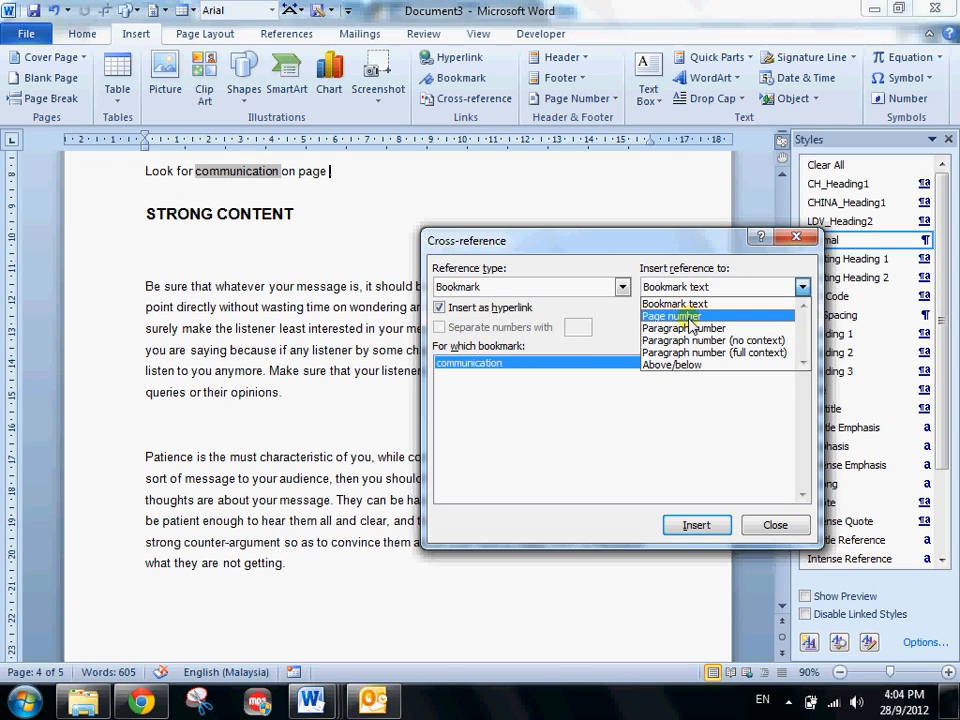
click(676, 316)
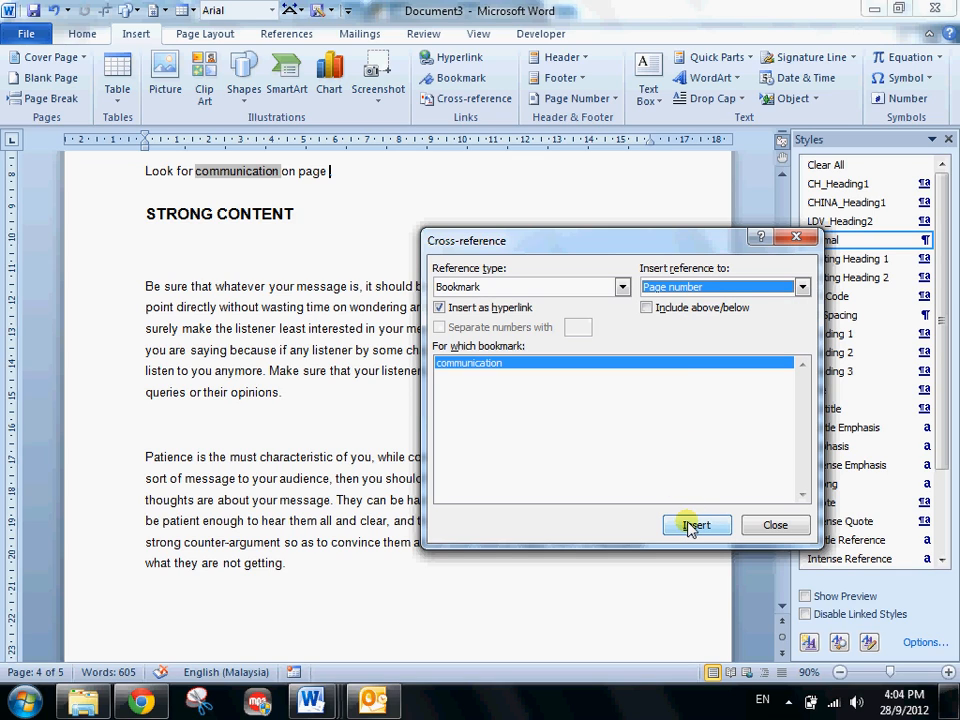
click(688, 526)
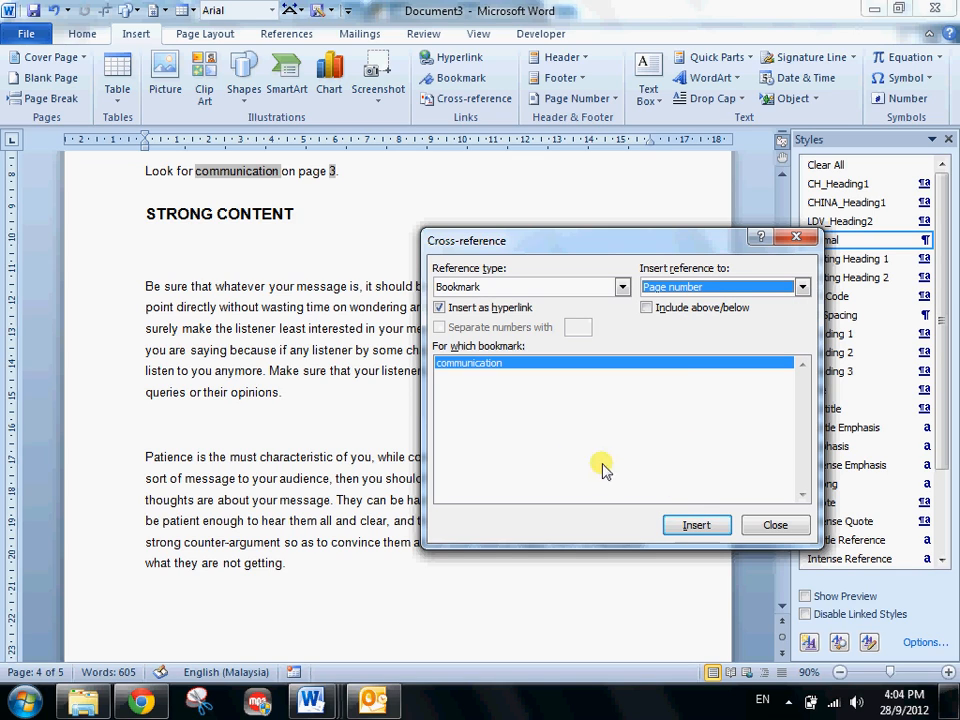
click(770, 524)
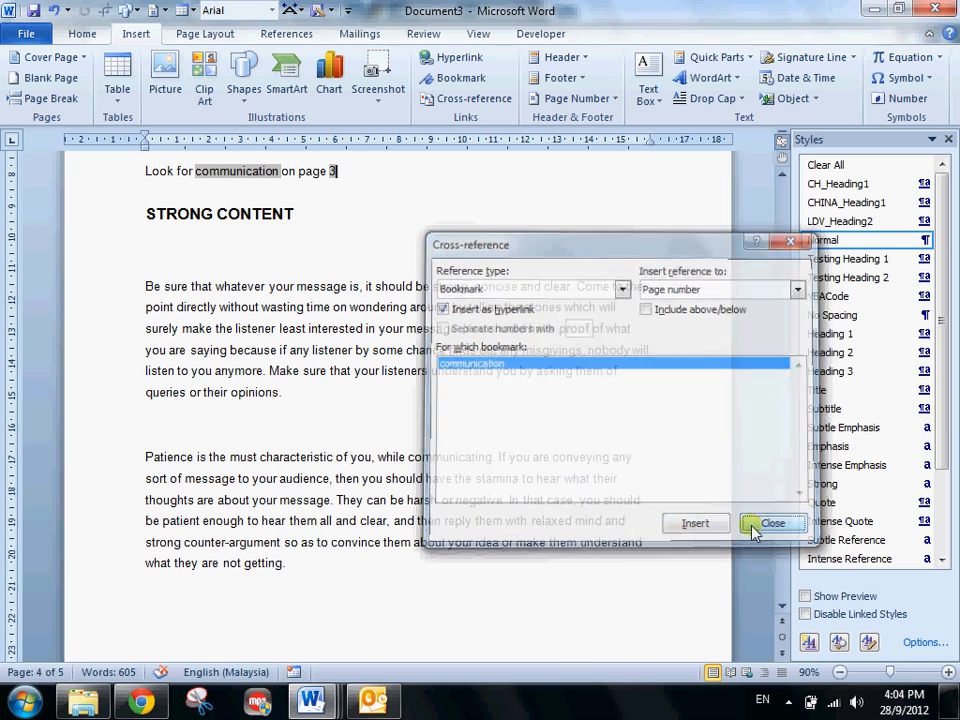
- Add an empty line between the "Look for" sentence and the STRONG CONTENT heading
scroll(157, 271, up, 2)
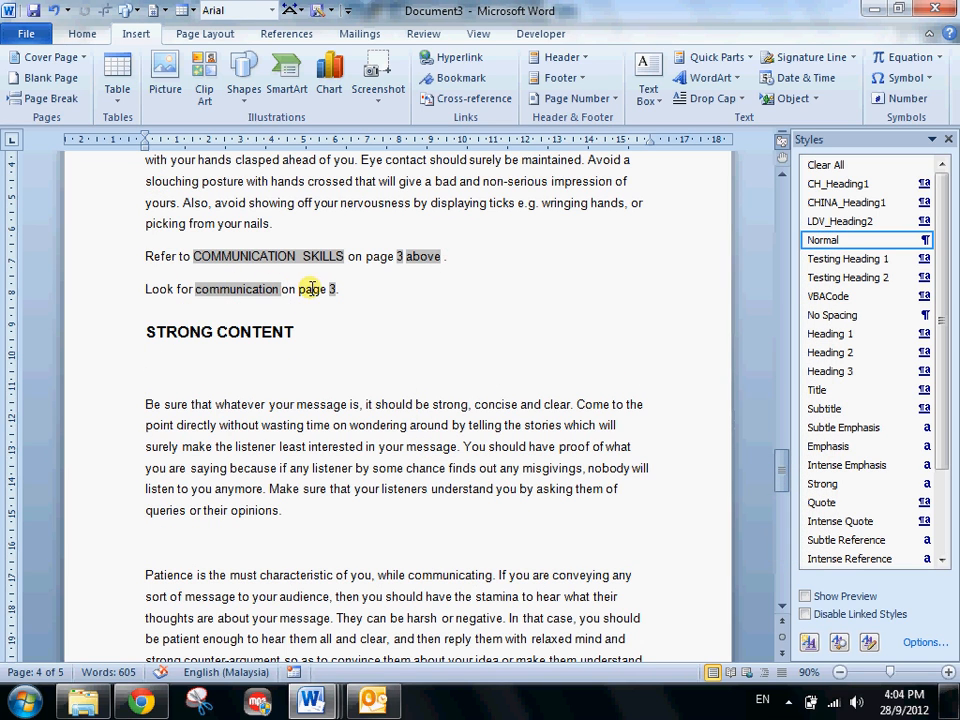
scroll(360, 298, up, 3)
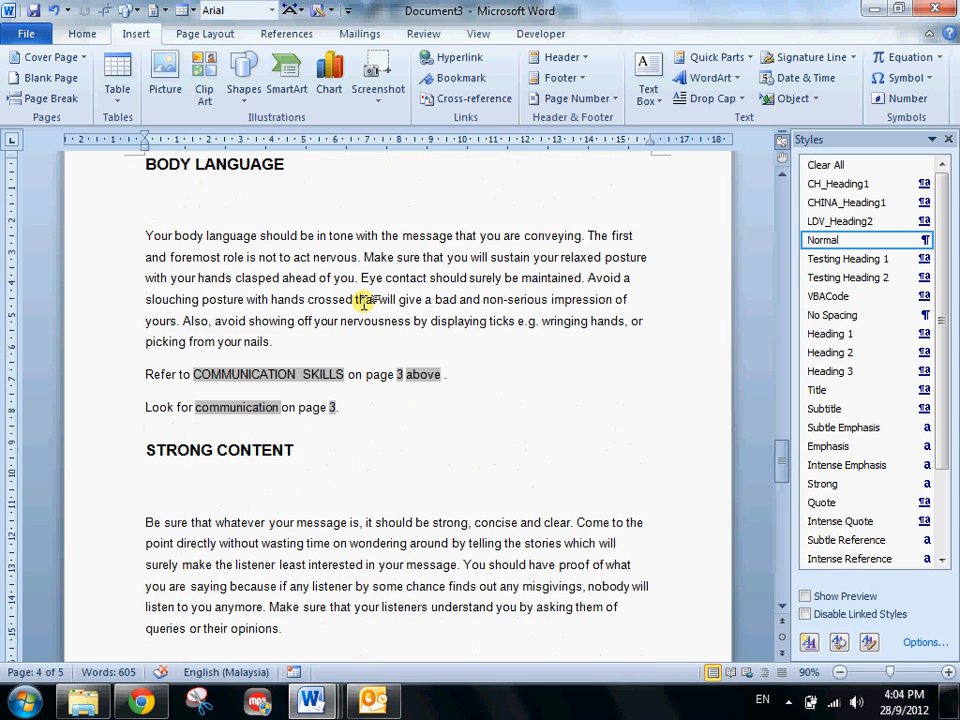
key(Return)
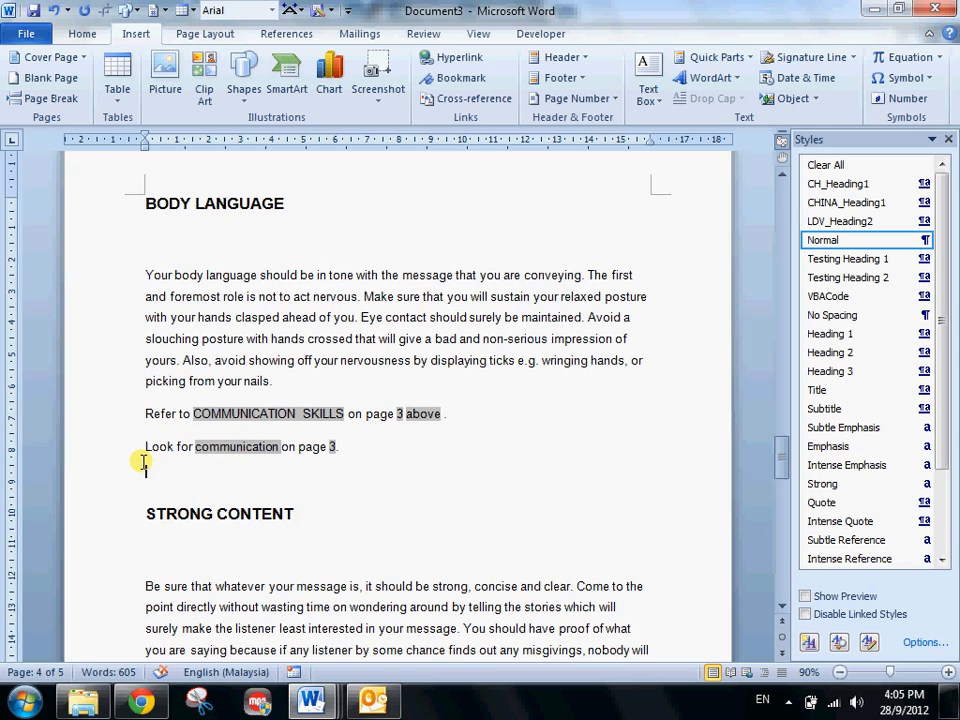
scroll(141, 460, down, 2)
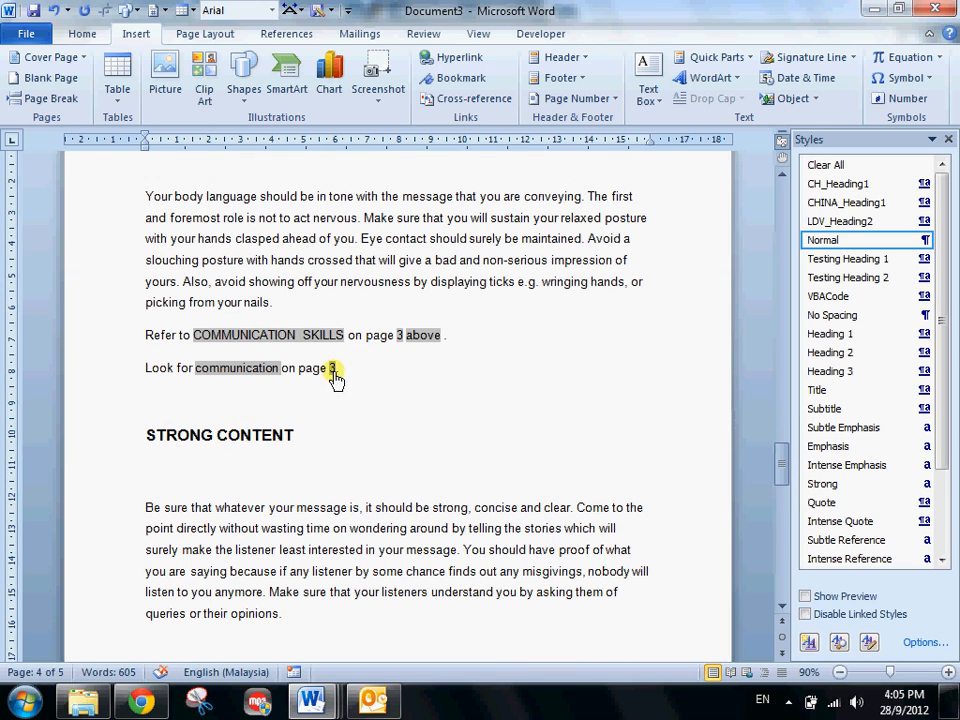
scroll(216, 398, up, 8)
scroll(185, 117, down, 3)
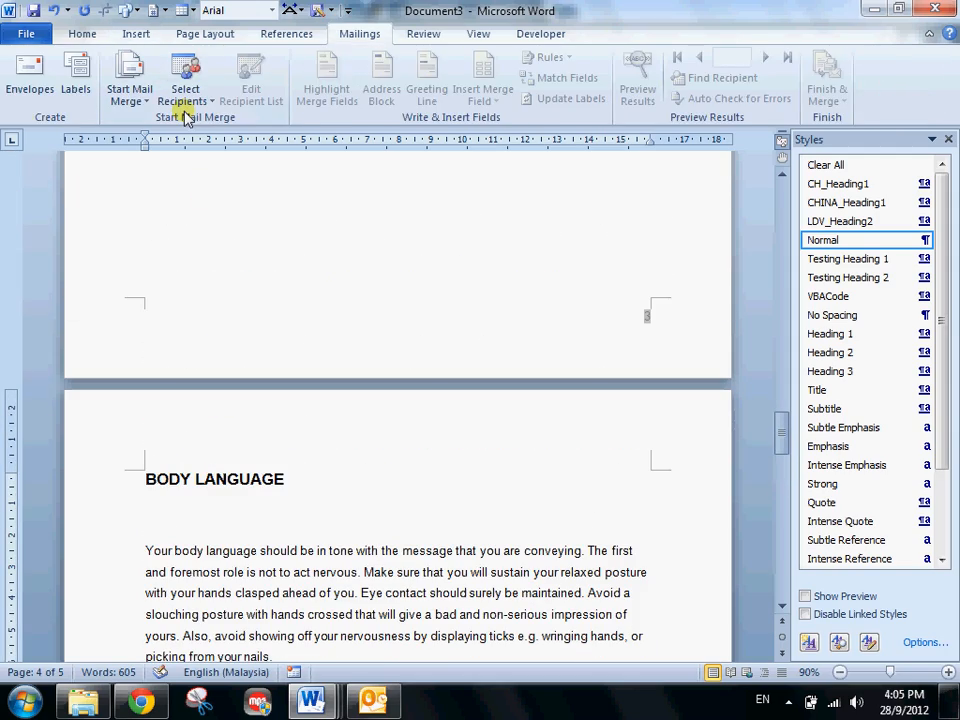
scroll(185, 117, down, 3)
scroll(237, 526, down, 6)
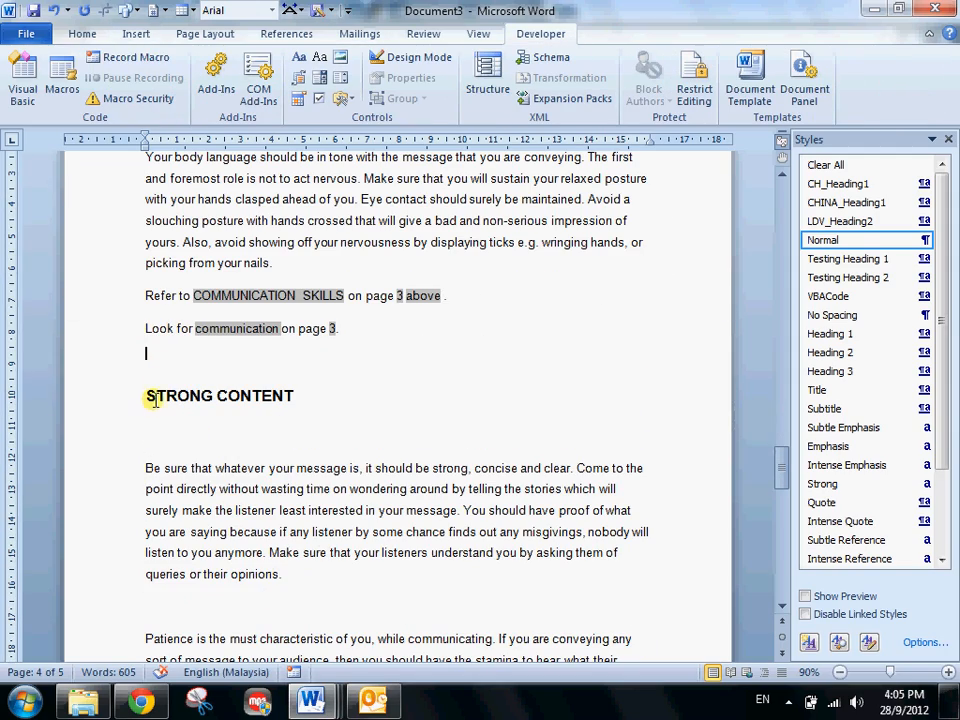
click(141, 398)
scroll(141, 443, up, 3)
scroll(100, 425, down, 3)
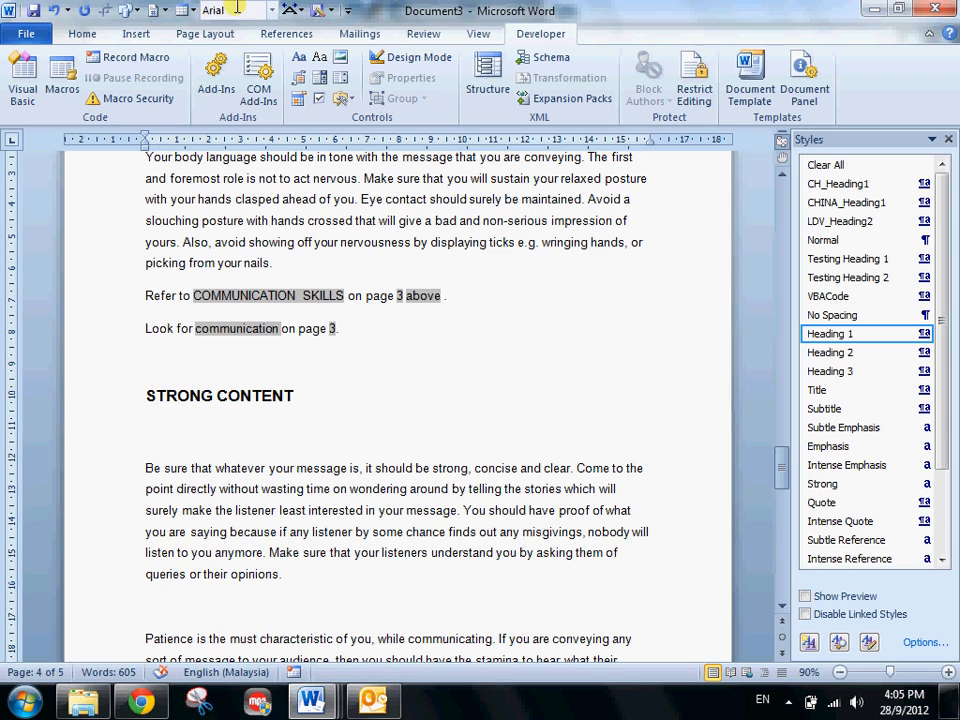
scroll(274, 295, up, 3)
scroll(274, 295, down, 11)
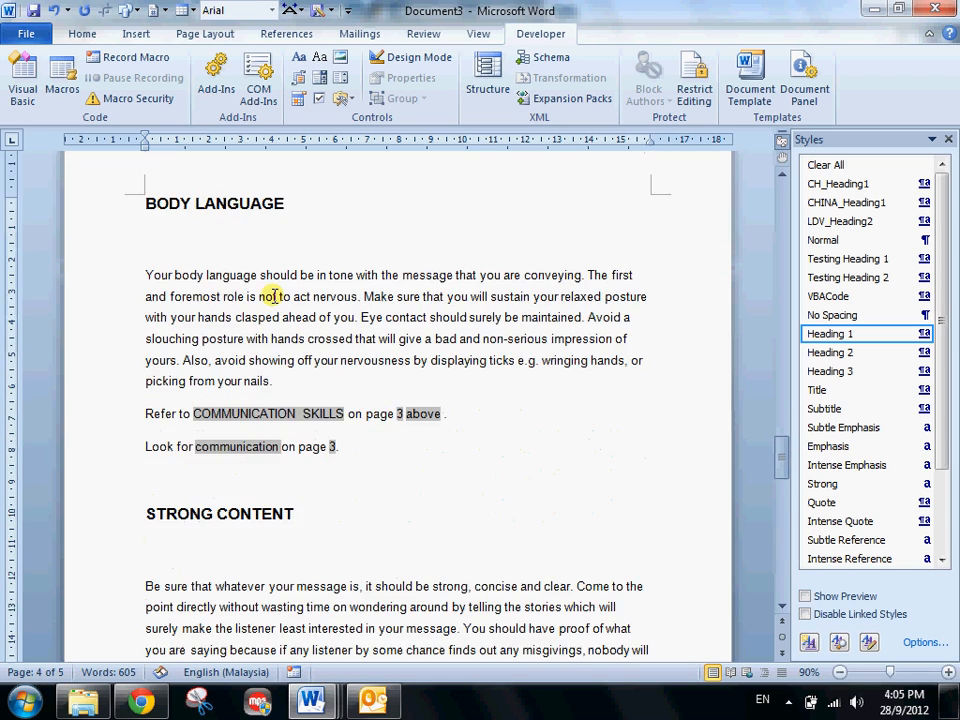
scroll(274, 295, up, 11)
scroll(274, 295, up, 5)
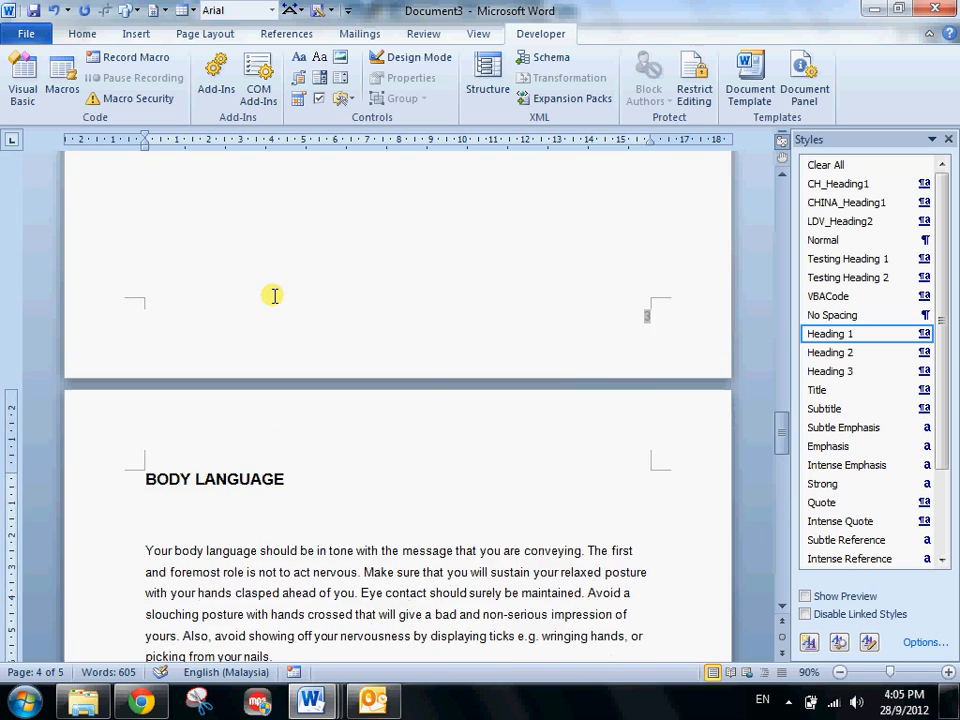
scroll(272, 294, down, 4)
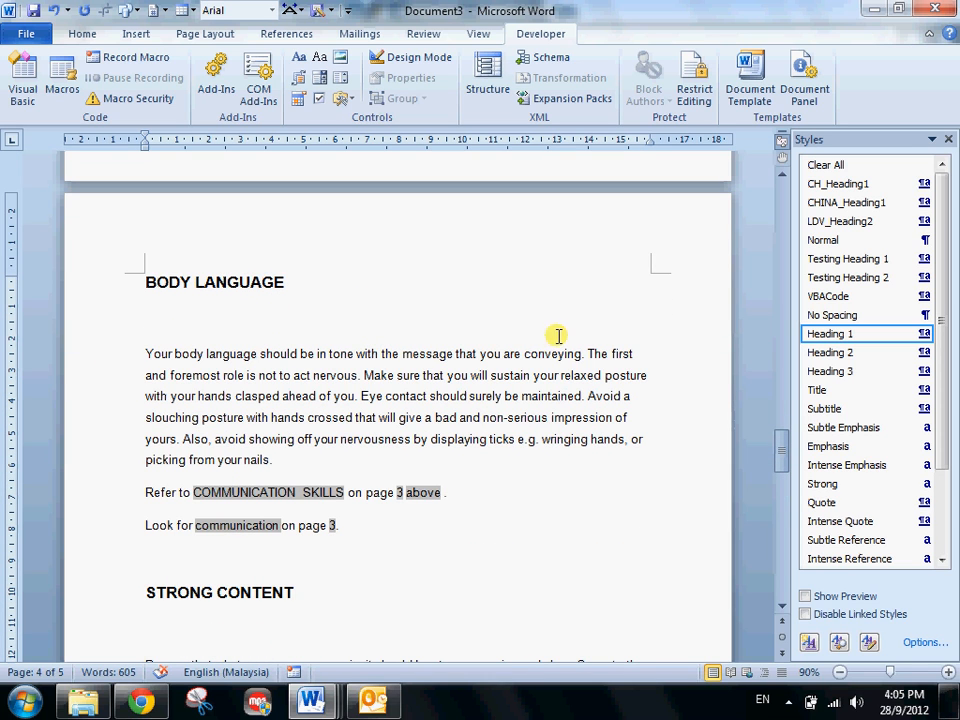
- Start a new Book source in the Source Manager and enter the author's full name
drag(586, 354, 34, 330)
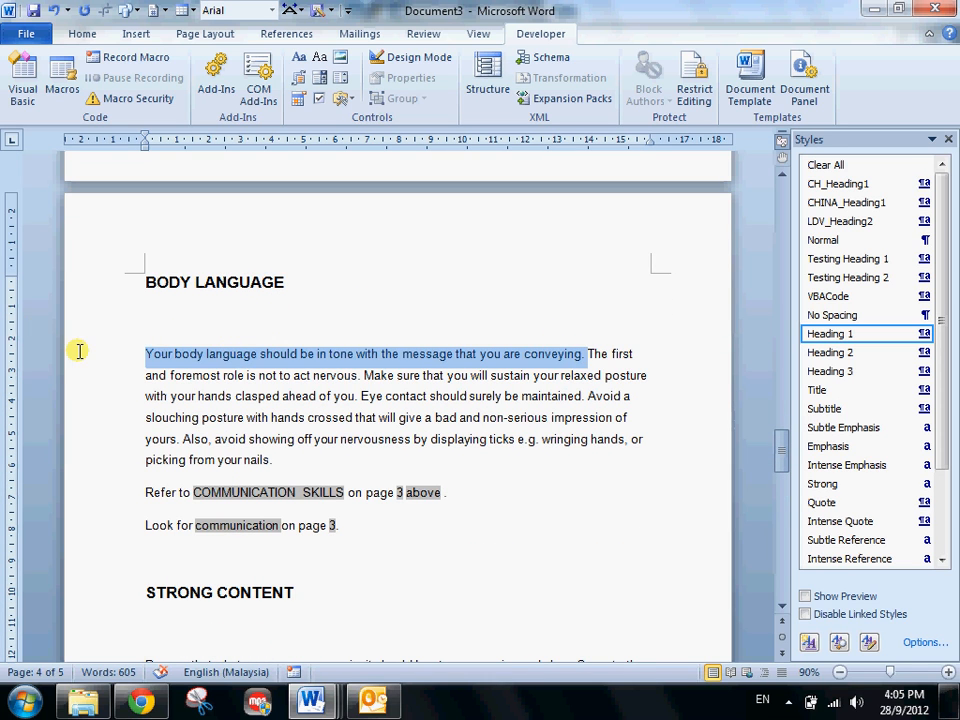
click(350, 488)
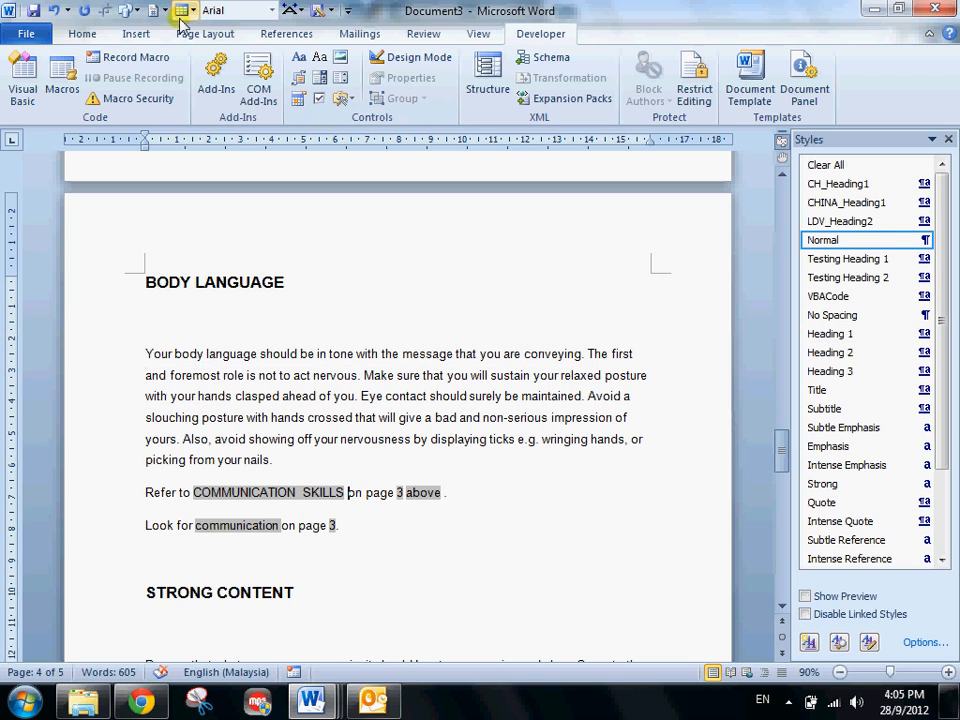
click(276, 36)
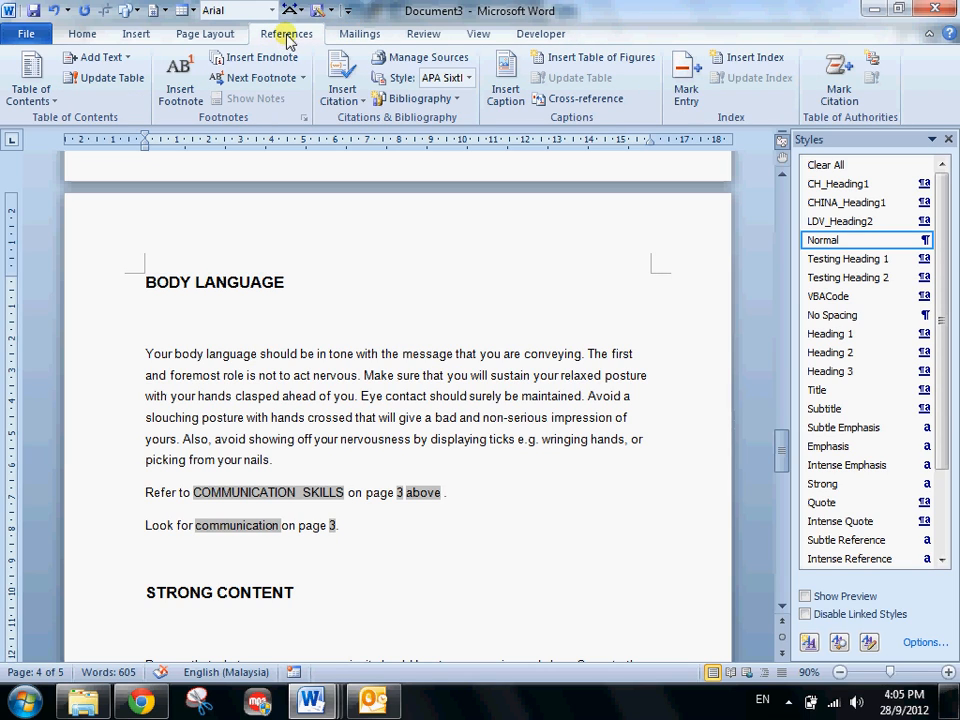
click(420, 60)
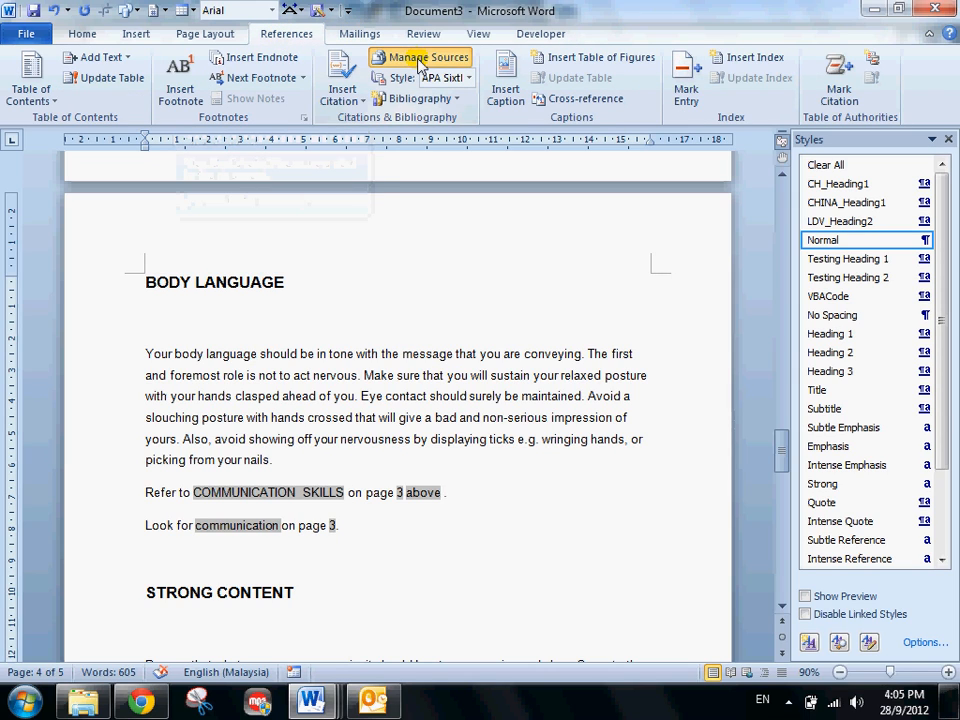
drag(467, 137, 363, 119)
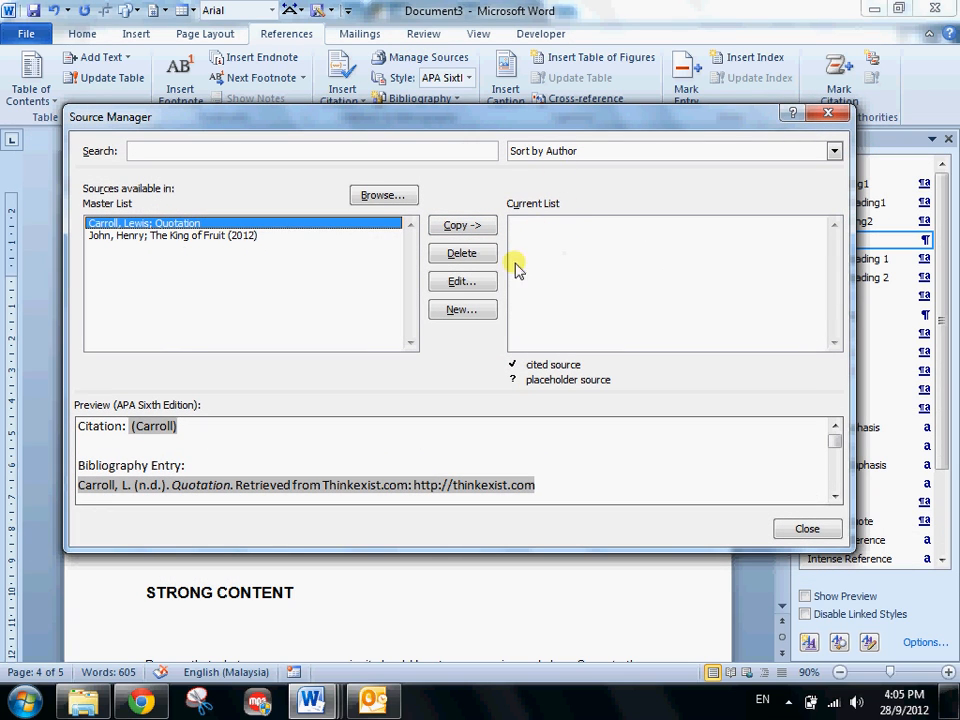
click(461, 312)
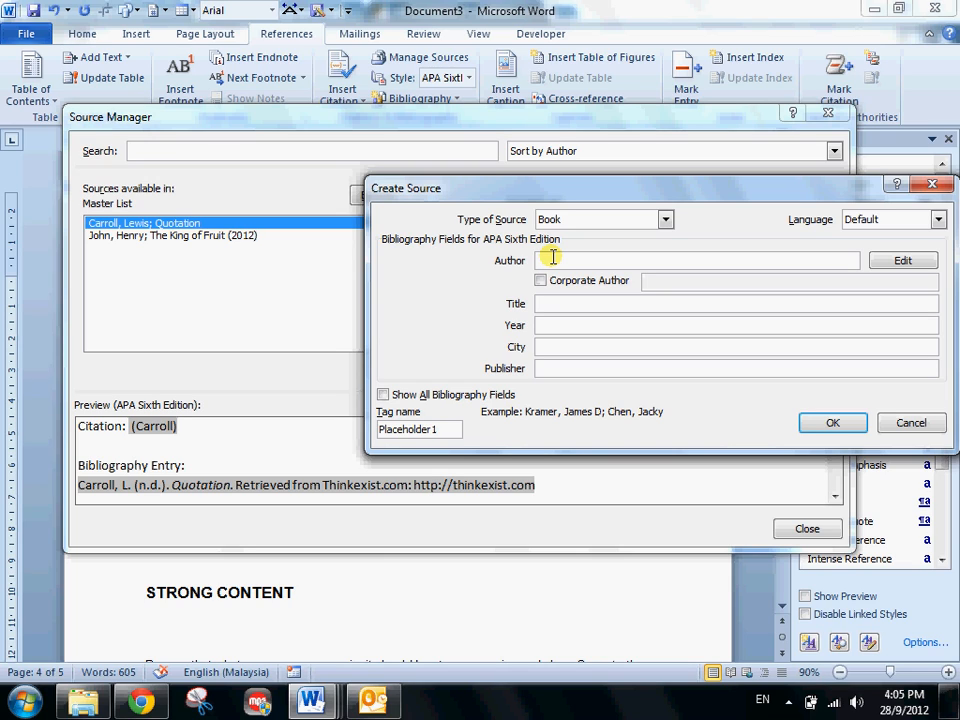
text(Amy Mickey)
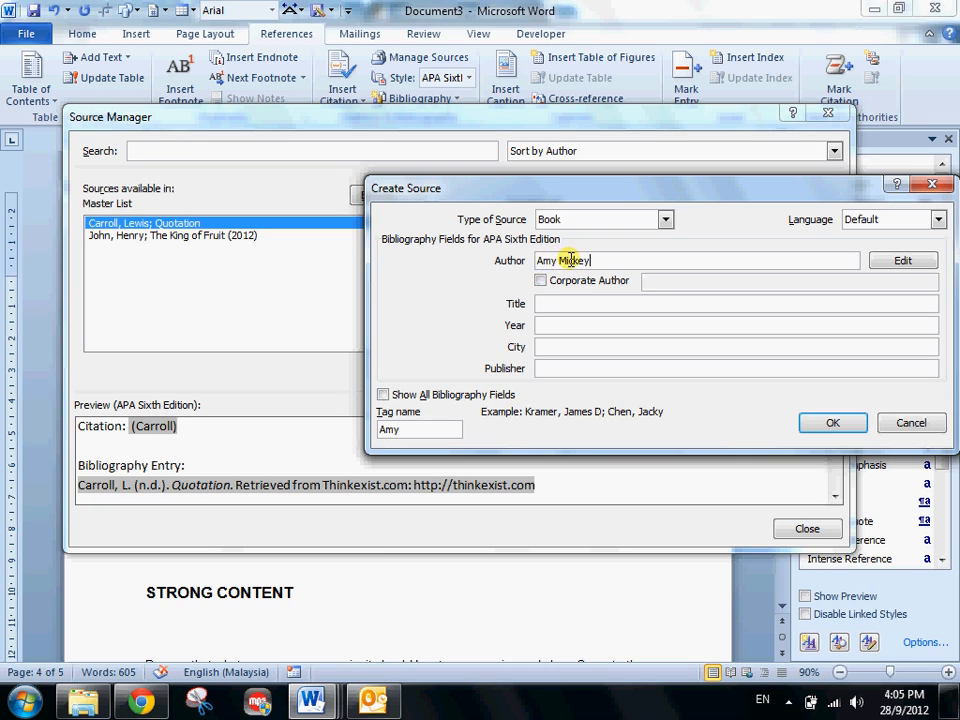
- Set the source's title to "How to stay healthy" and publisher to "100 Years", save it, and close the Source Manager
click(546, 304)
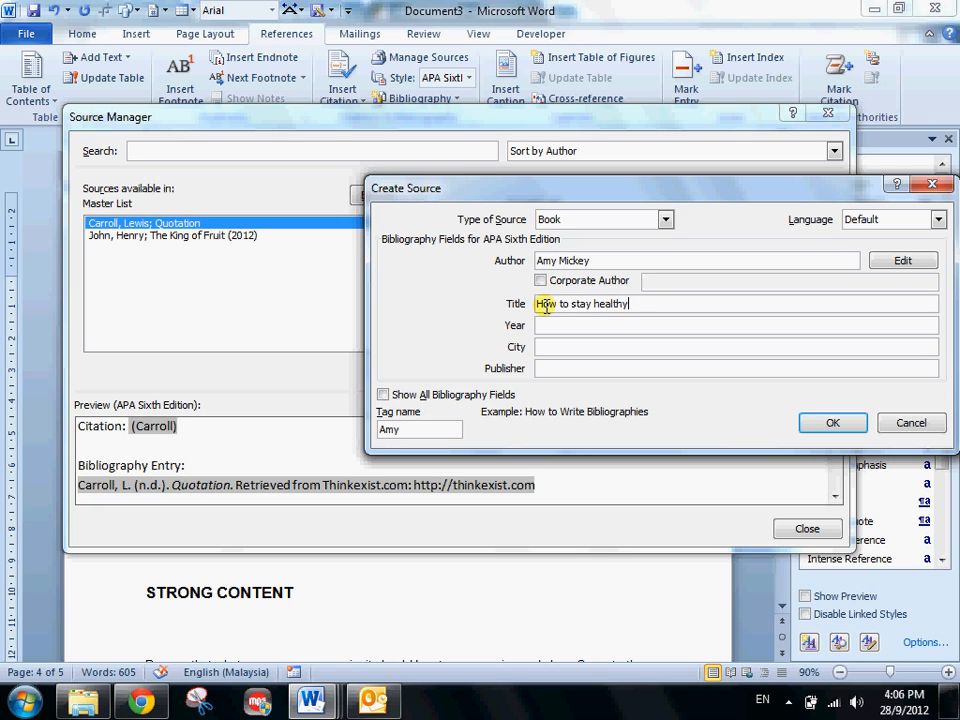
click(547, 368)
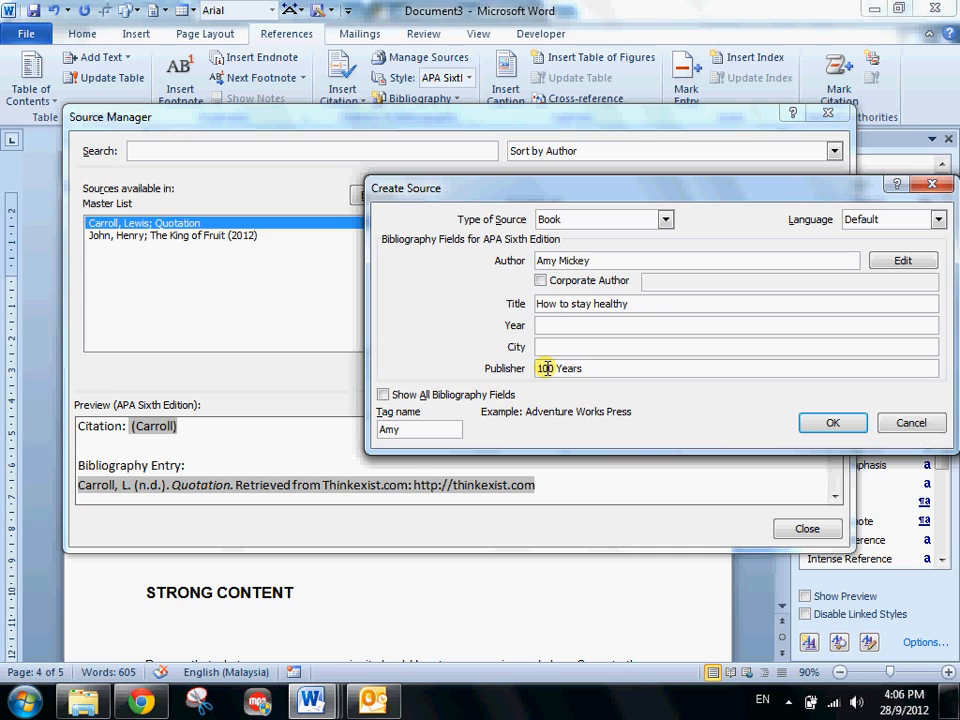
click(420, 429)
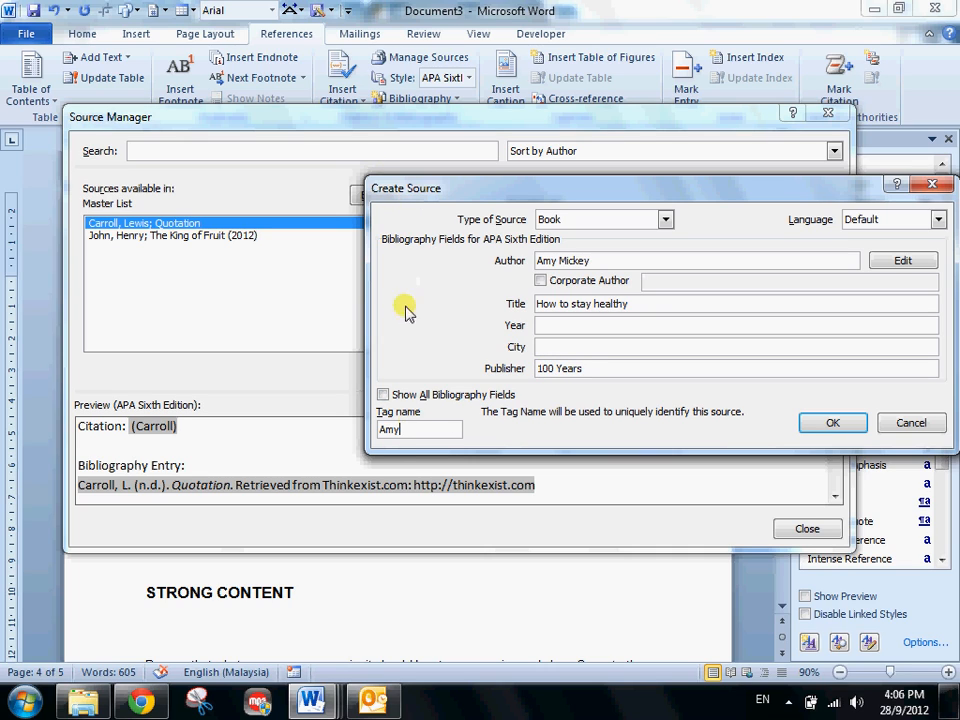
click(831, 424)
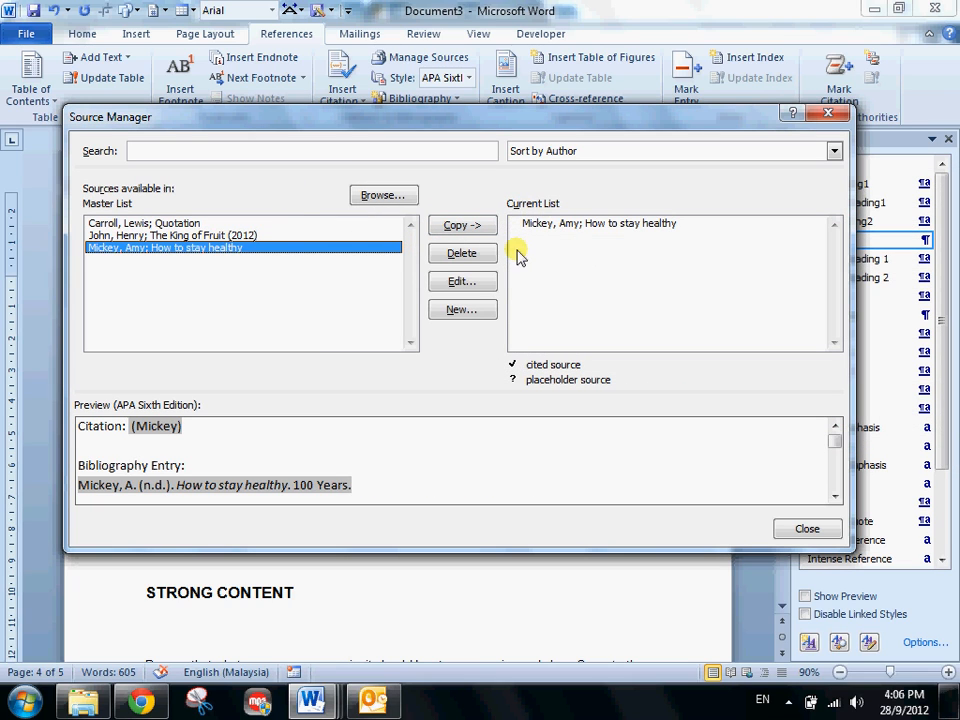
click(807, 529)
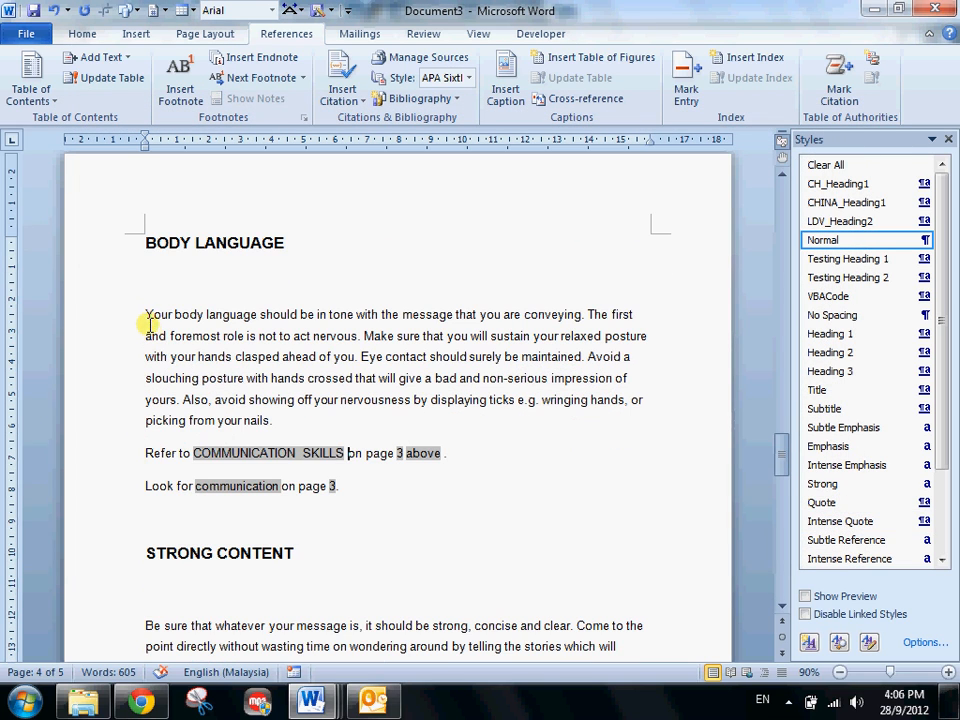
- Insert a citation of the "How to stay healthy" source after the first sentence under BODY LANGUAGE
drag(146, 316, 588, 315)
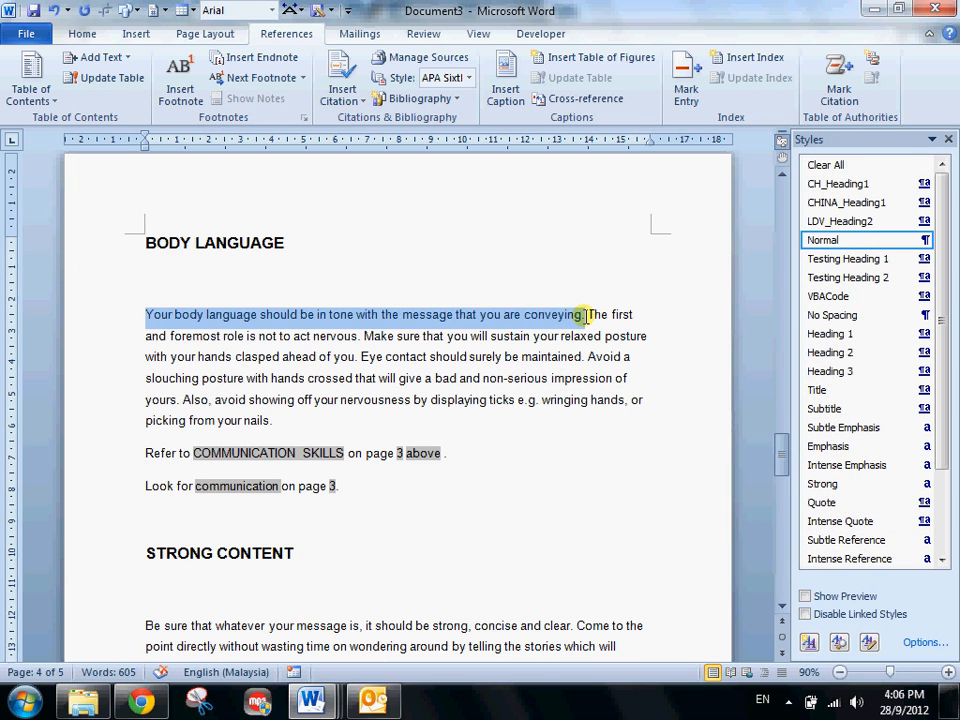
click(588, 315)
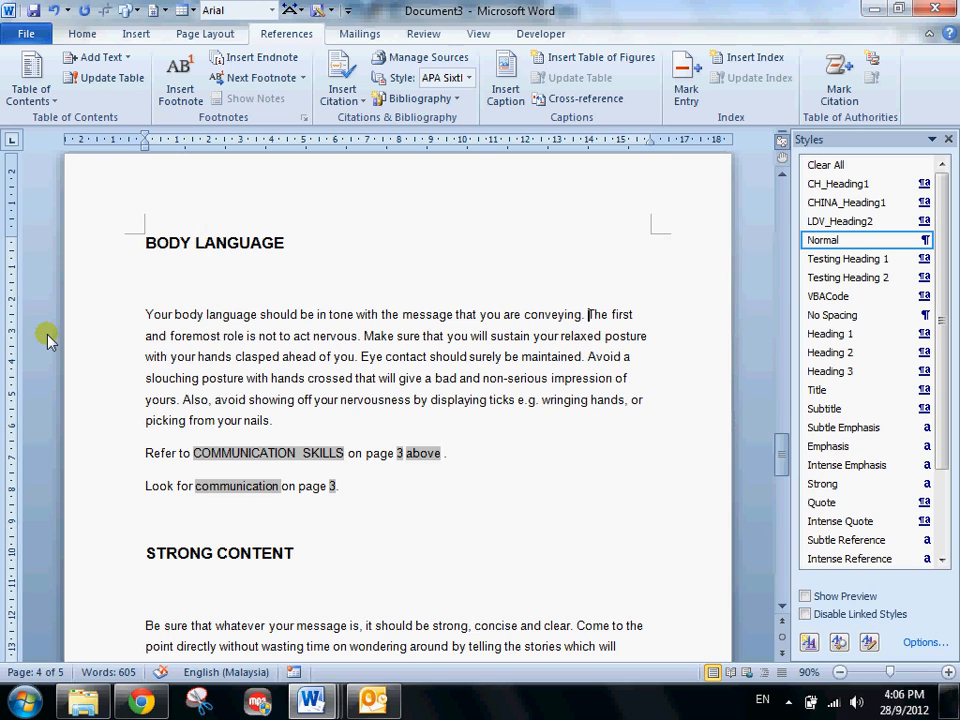
click(345, 100)
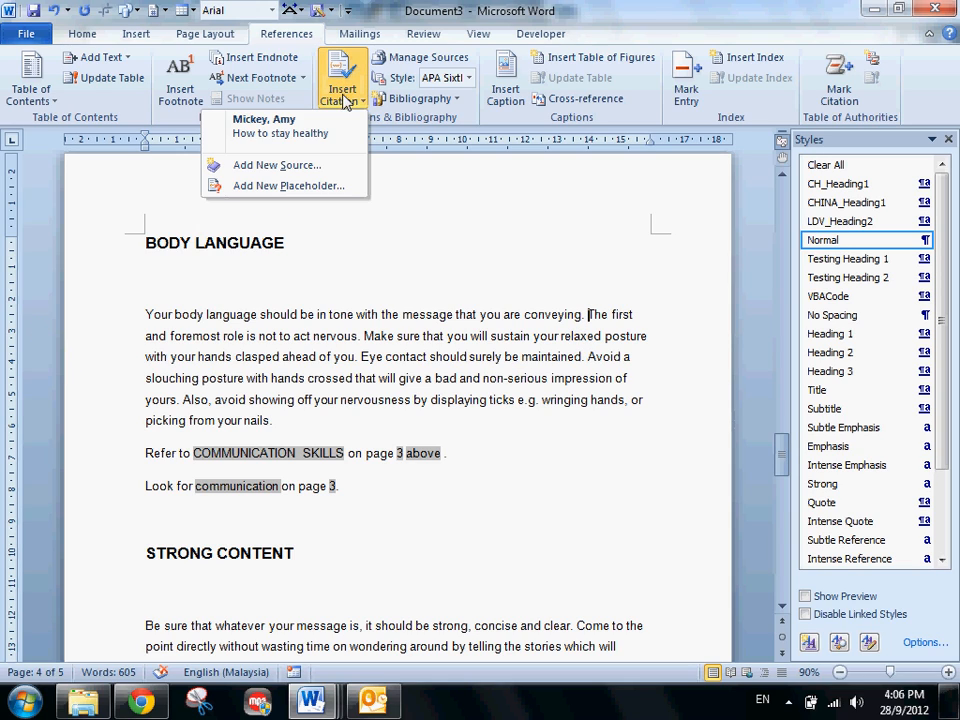
click(313, 143)
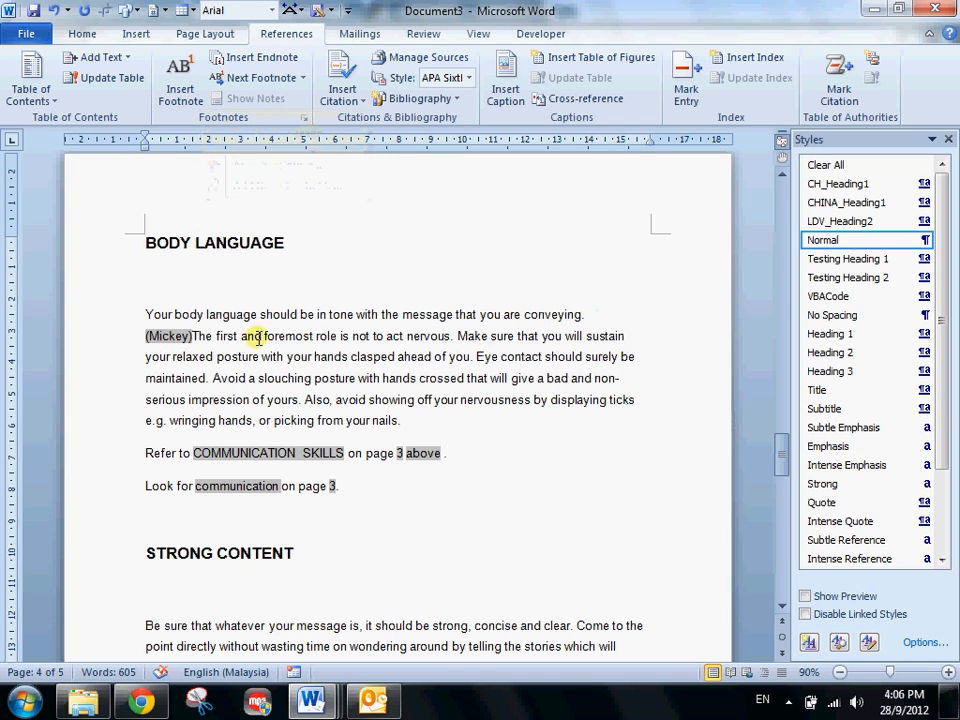
- Start a new paragraph at "The first and foremost role" in the BODY LANGUAGE section
click(146, 310)
click(195, 337)
key(Return)
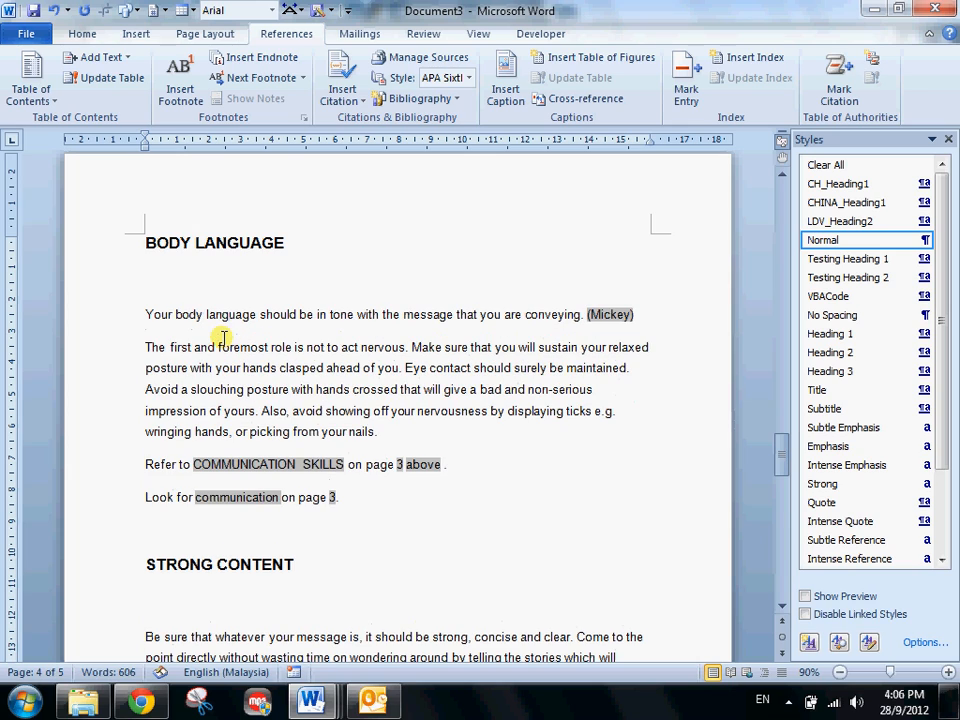
click(660, 314)
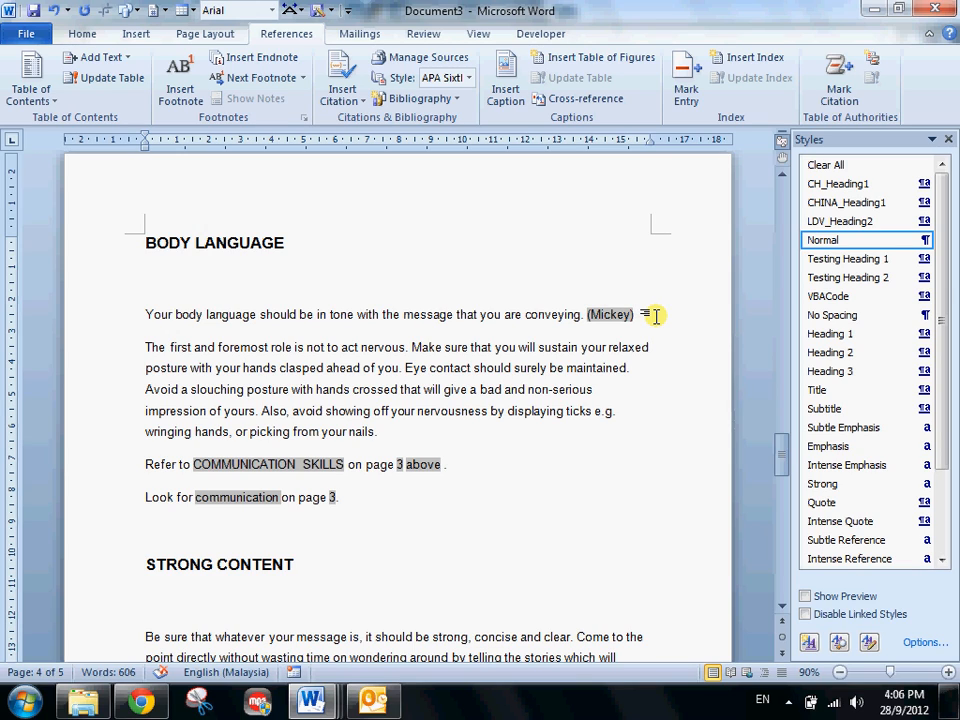
- Add a page break at the end of the document and insert the built-in Bibliography on the new page
key(ctrl+End)
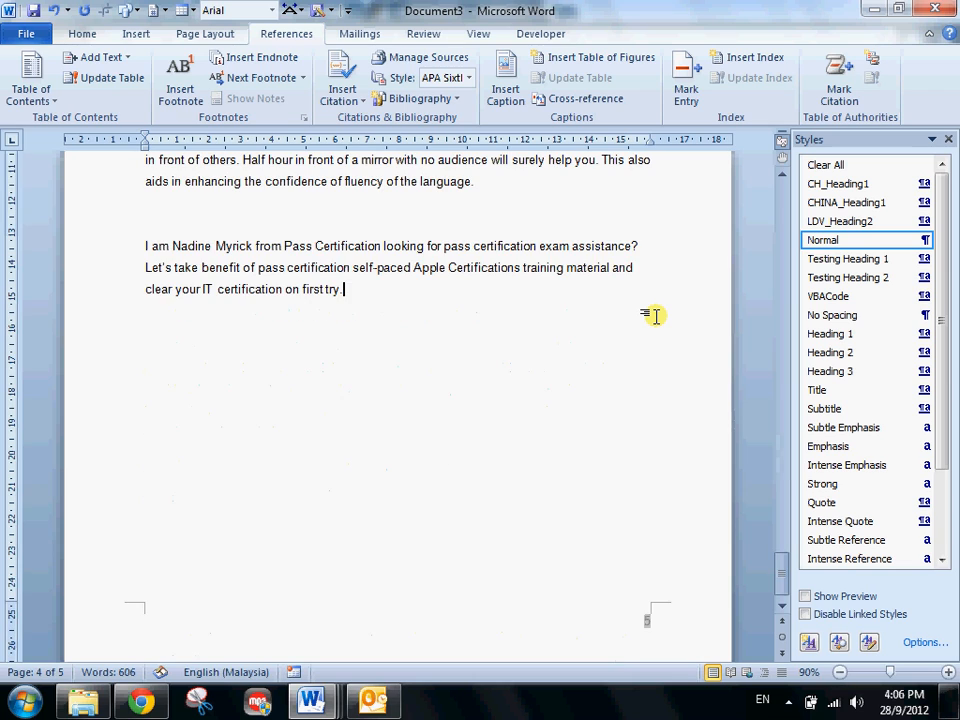
key(ctrl+Return)
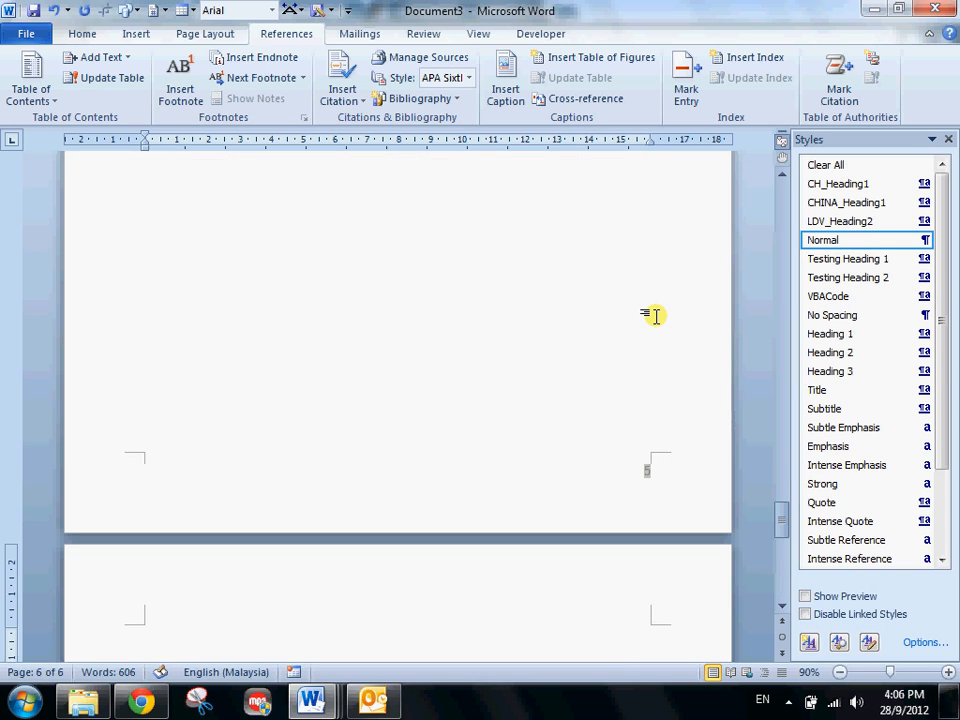
scroll(654, 315, down, 3)
scroll(341, 318, up, 2)
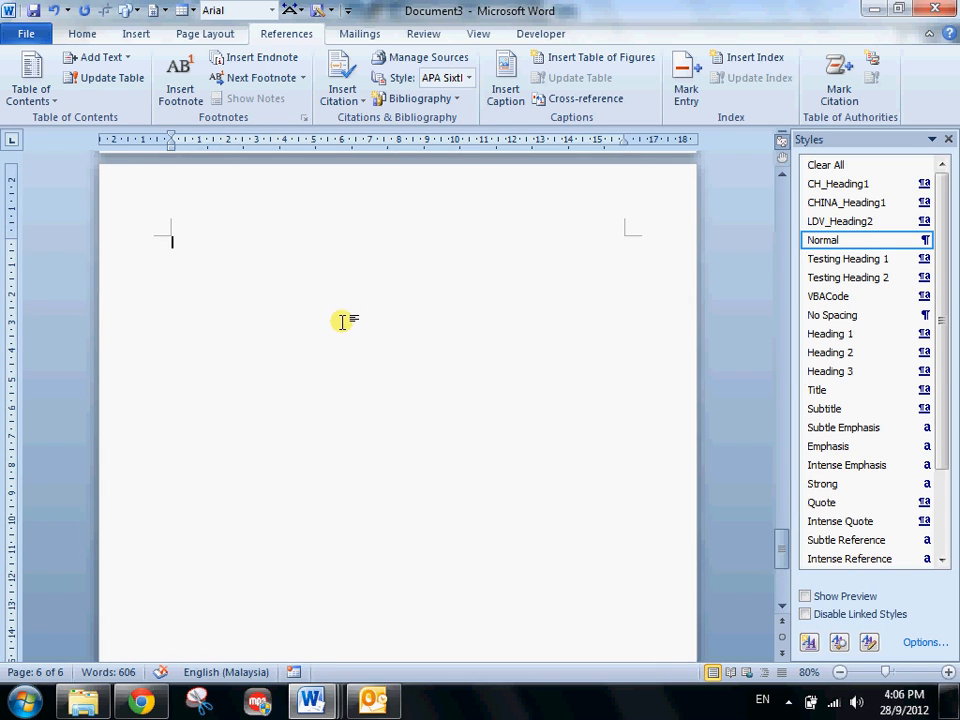
click(407, 101)
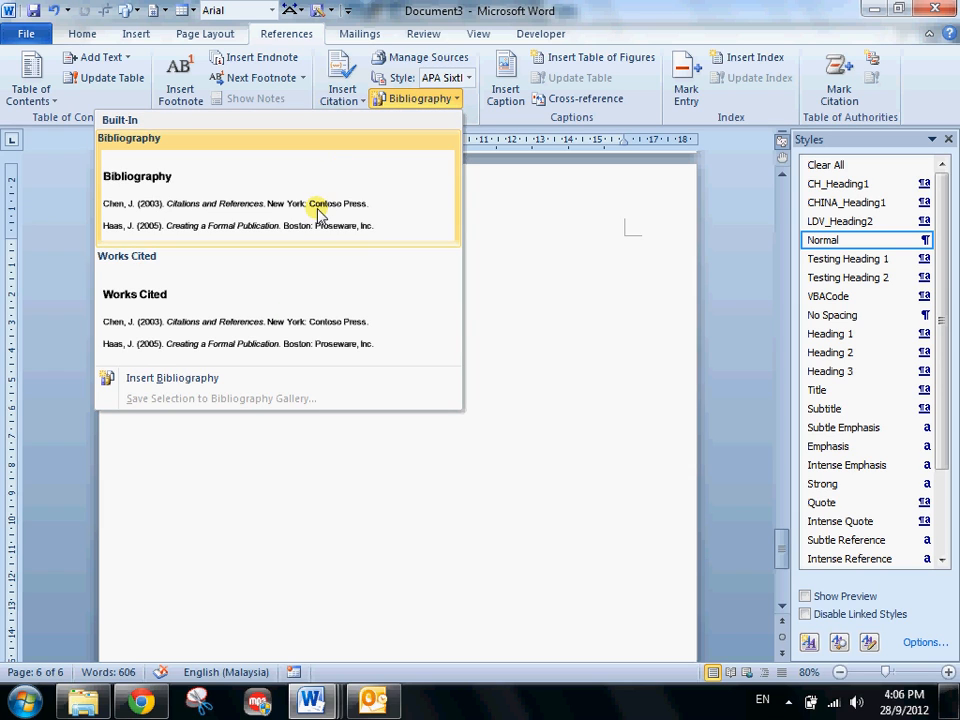
click(212, 197)
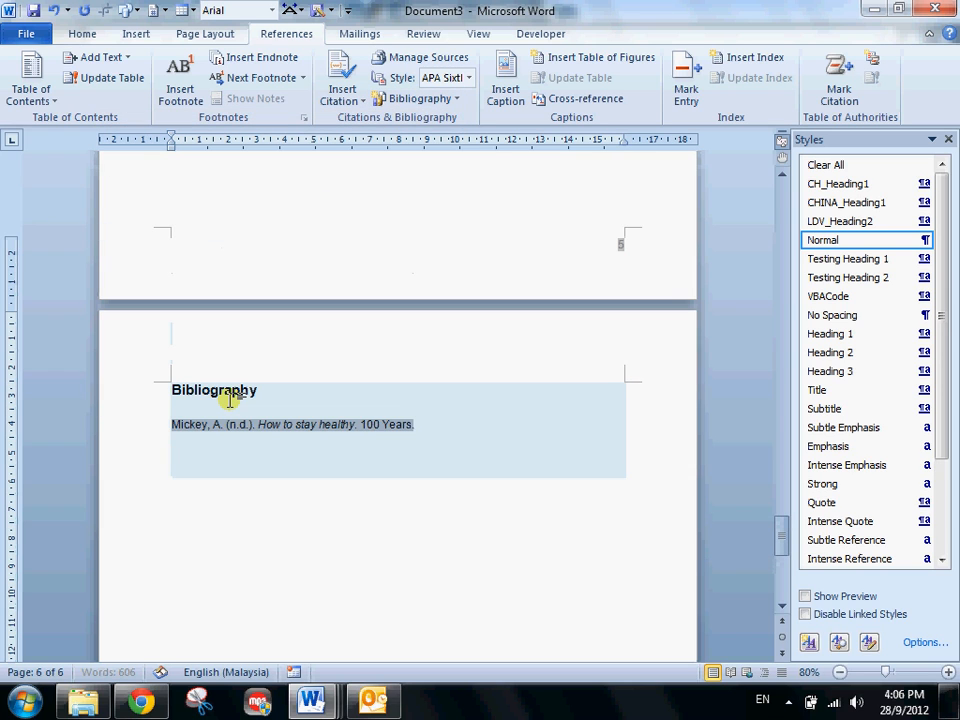
- Delete the in-text citation after the first sentence under BODY LANGUAGE
scroll(230, 399, up, 12)
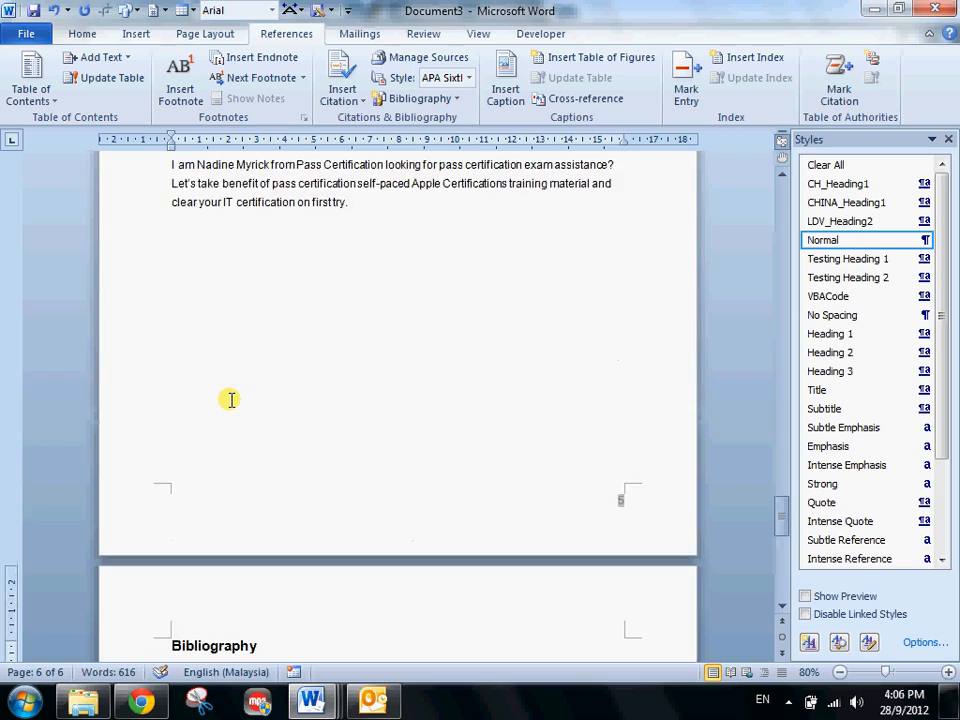
scroll(335, 395, up, 10)
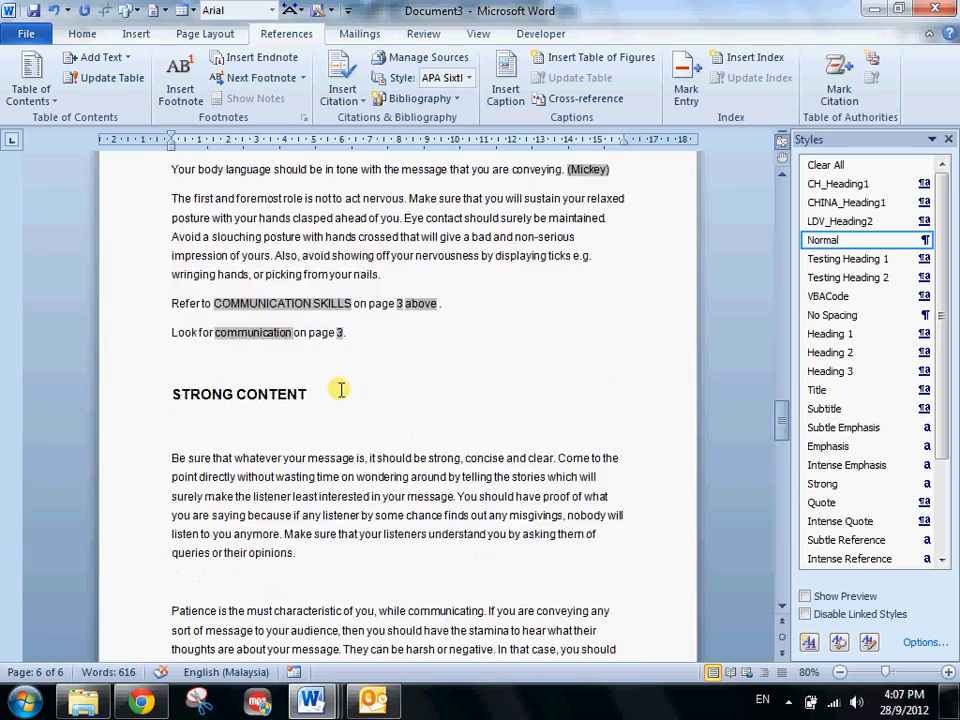
scroll(300, 406, up, 3)
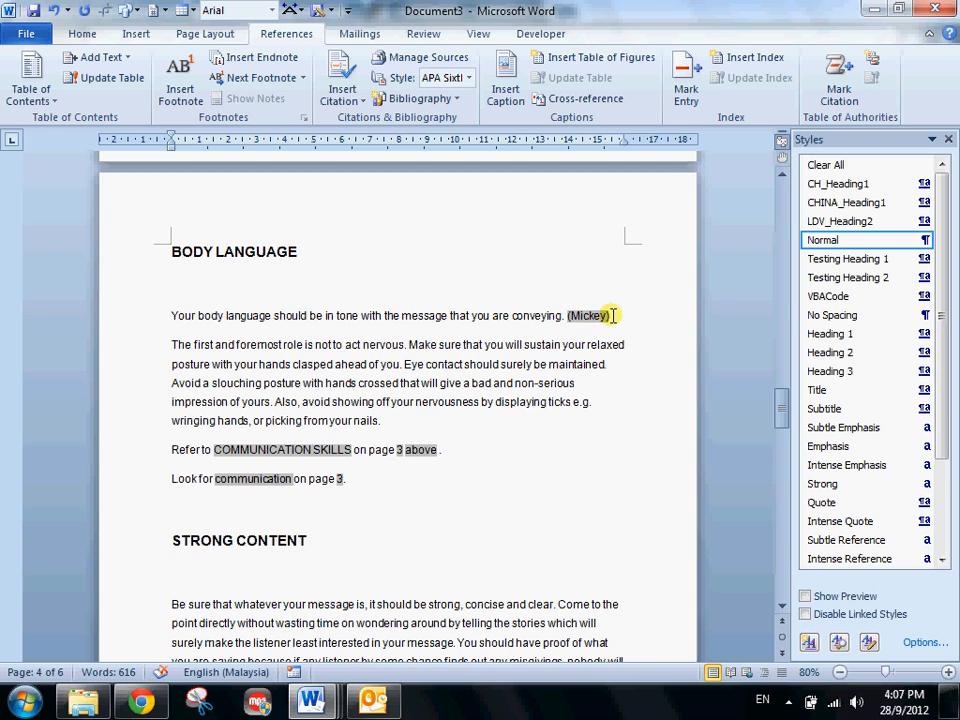
click(565, 316)
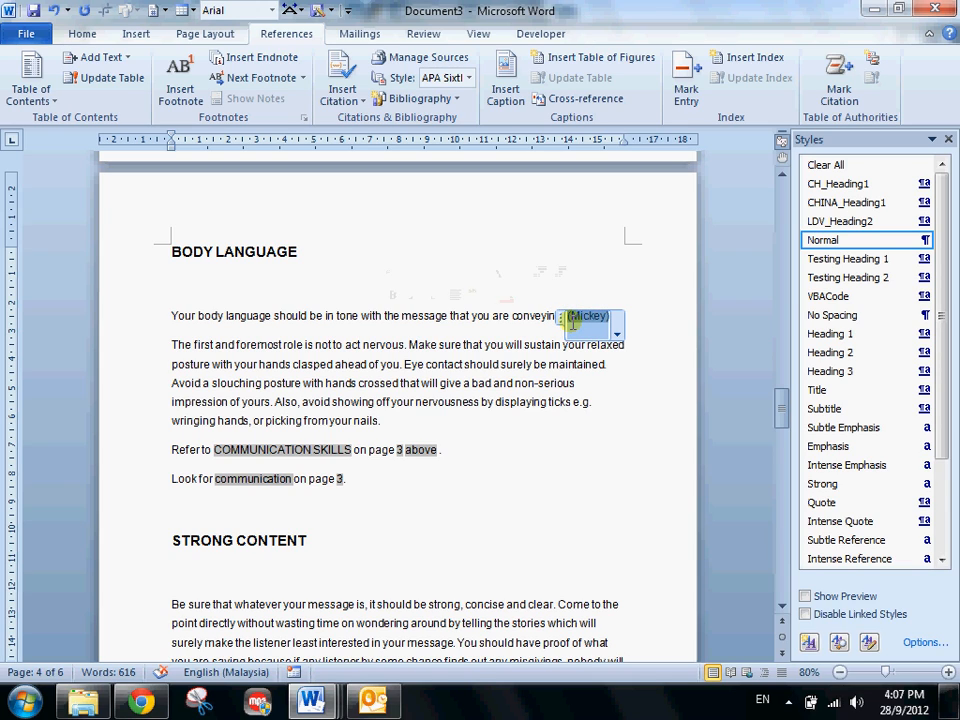
key(Delete)
click(659, 321)
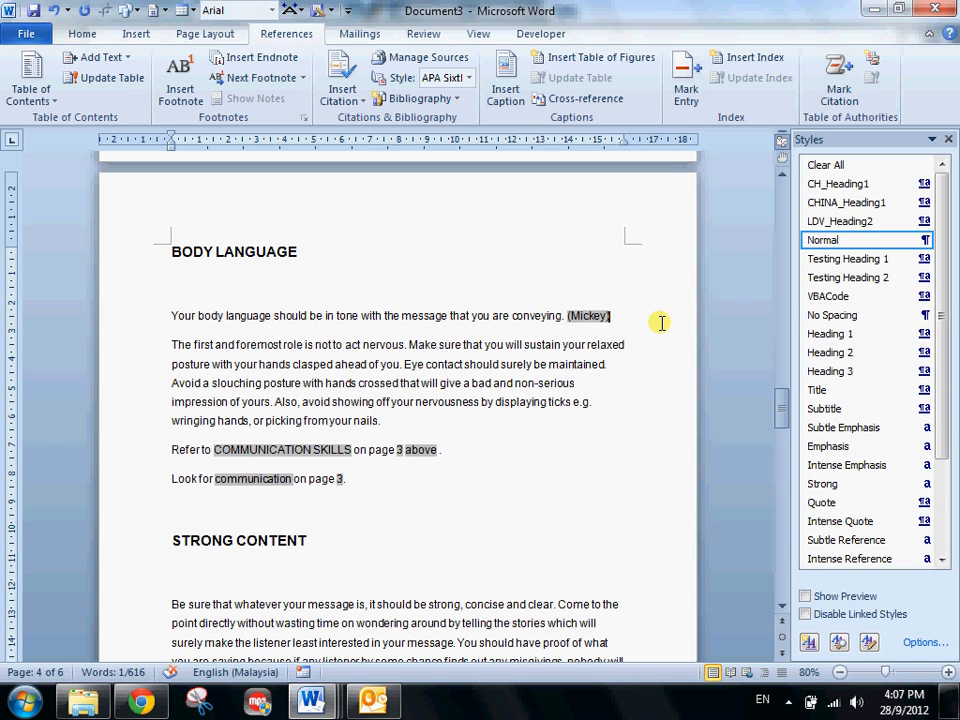
key(BackSpace)
key(BackSpace)
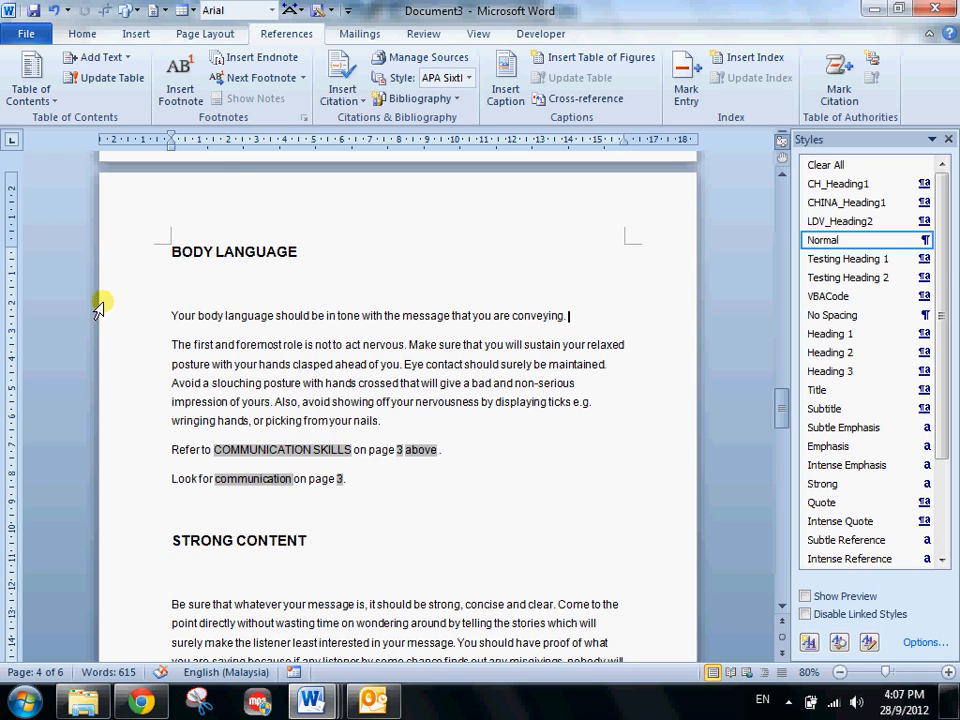
- Insert a footnote after the first BODY LANGUAGE sentence and cite the "How to stay healthy" source in its text
click(185, 95)
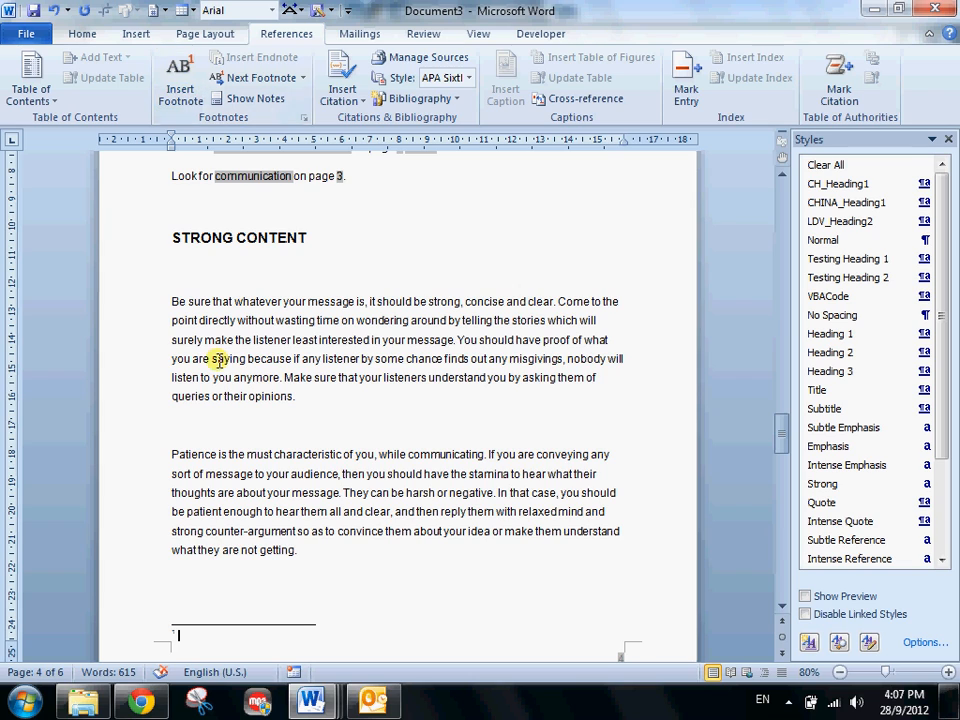
scroll(214, 340, up, 5)
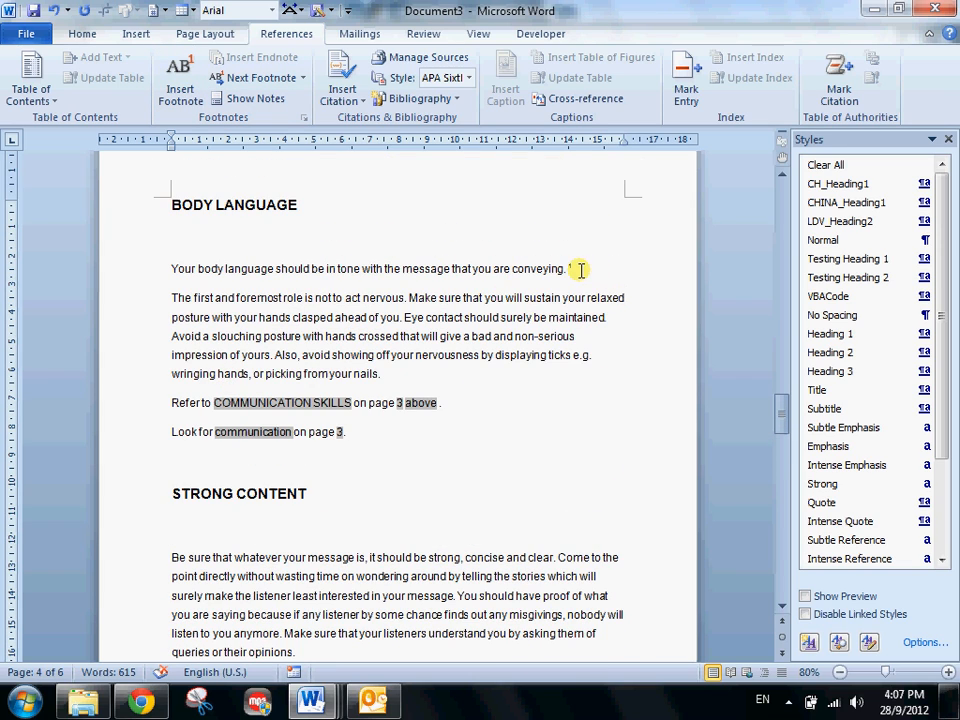
scroll(556, 386, up, 3)
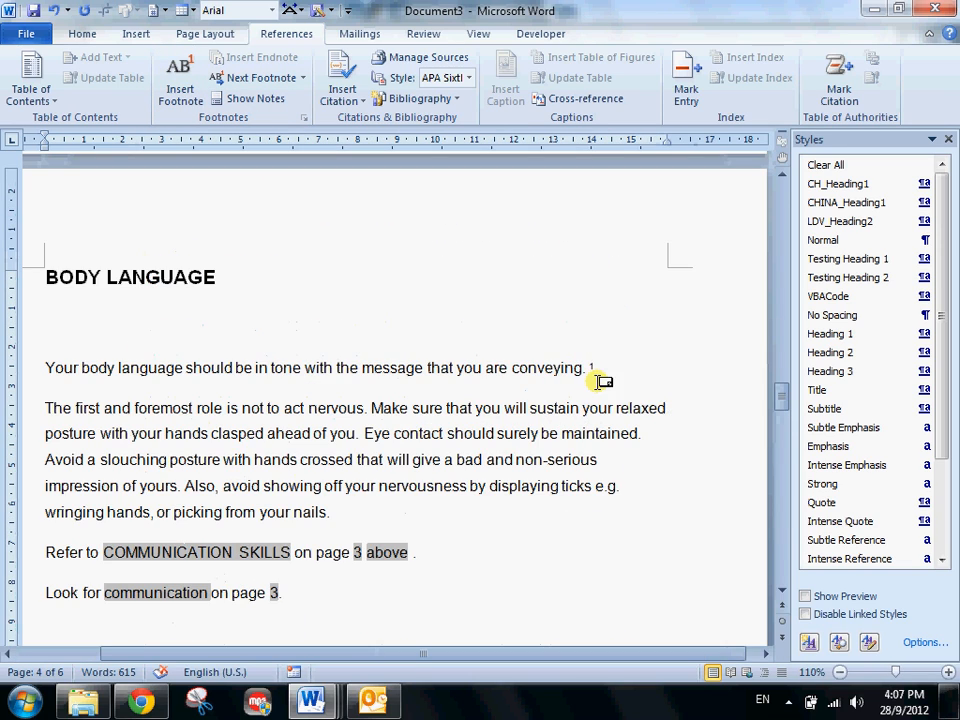
scroll(605, 378, down, 10)
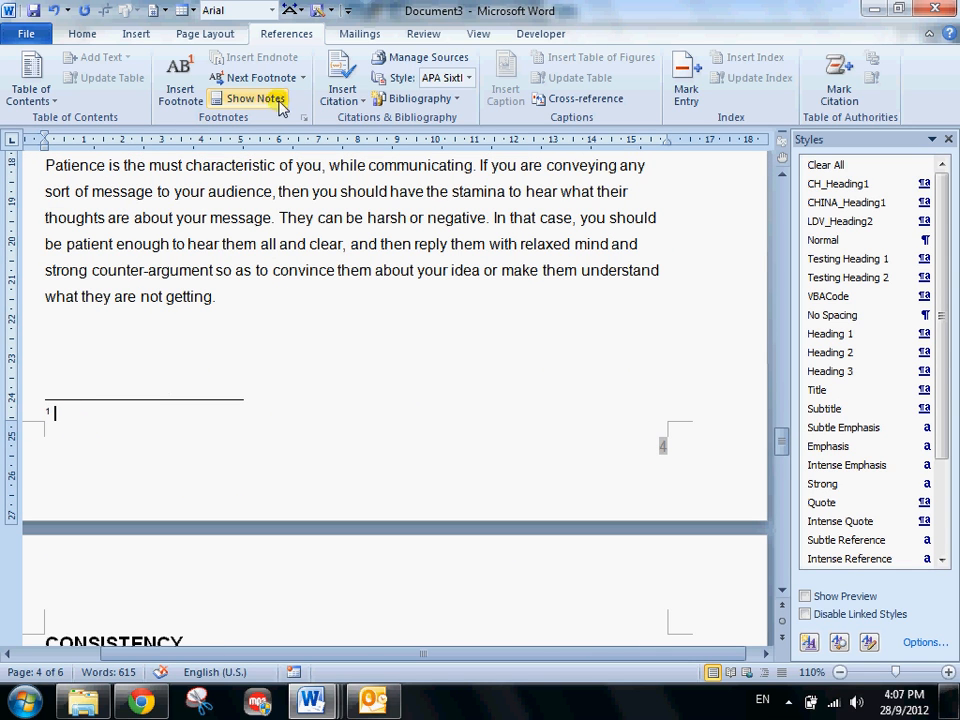
click(340, 88)
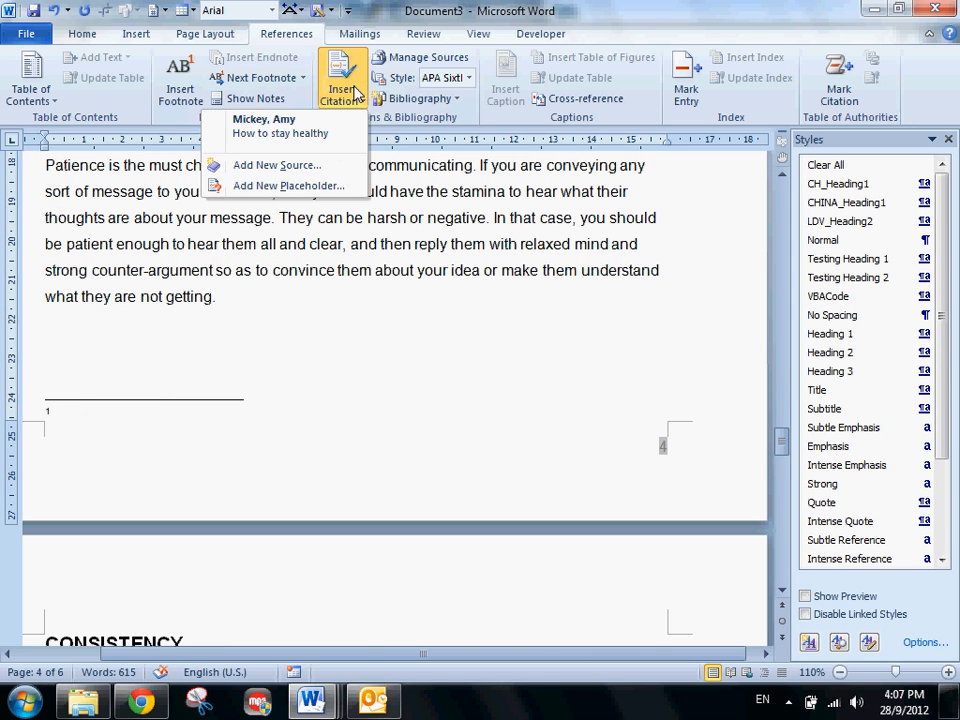
click(266, 128)
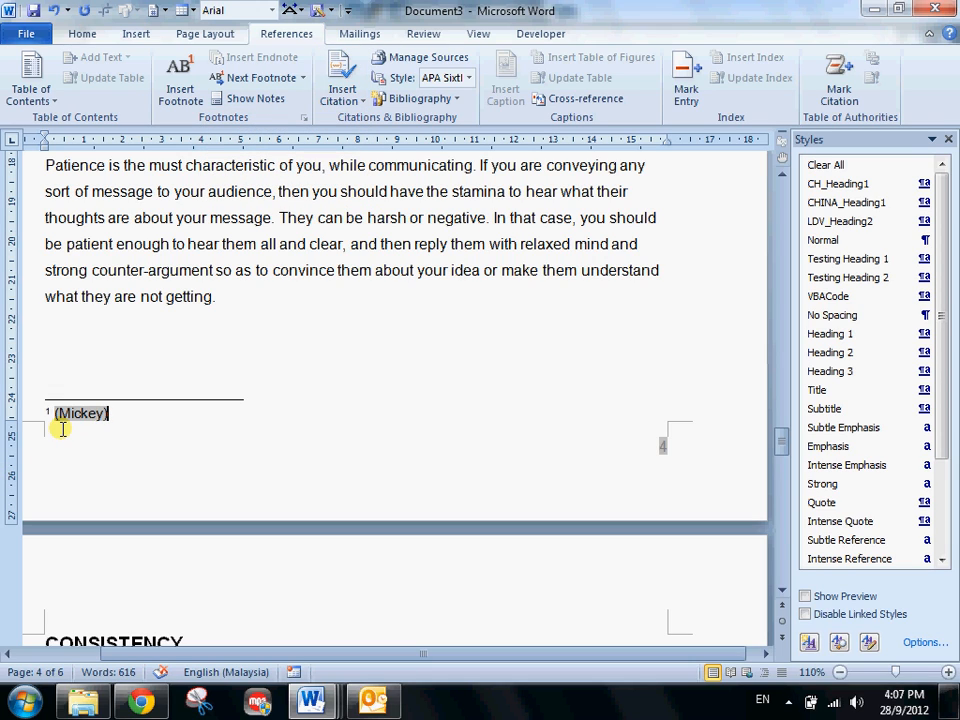
- Add the text "Please refer to end of documents - " before the citation in the footnote
drag(51, 413, 57, 411)
text(Please refer t)
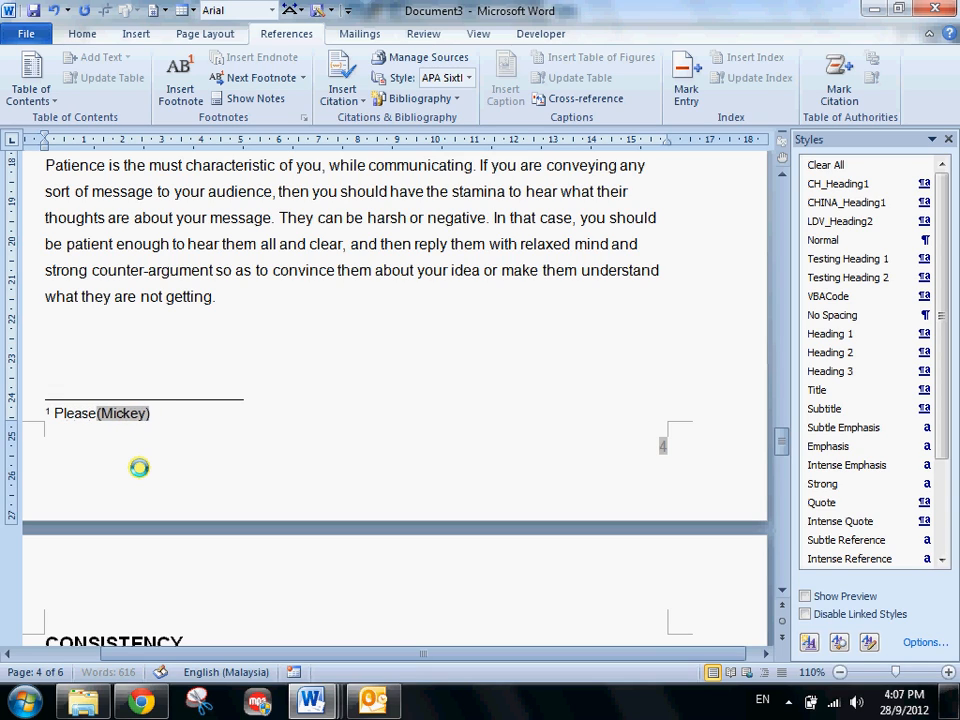
text(o d)
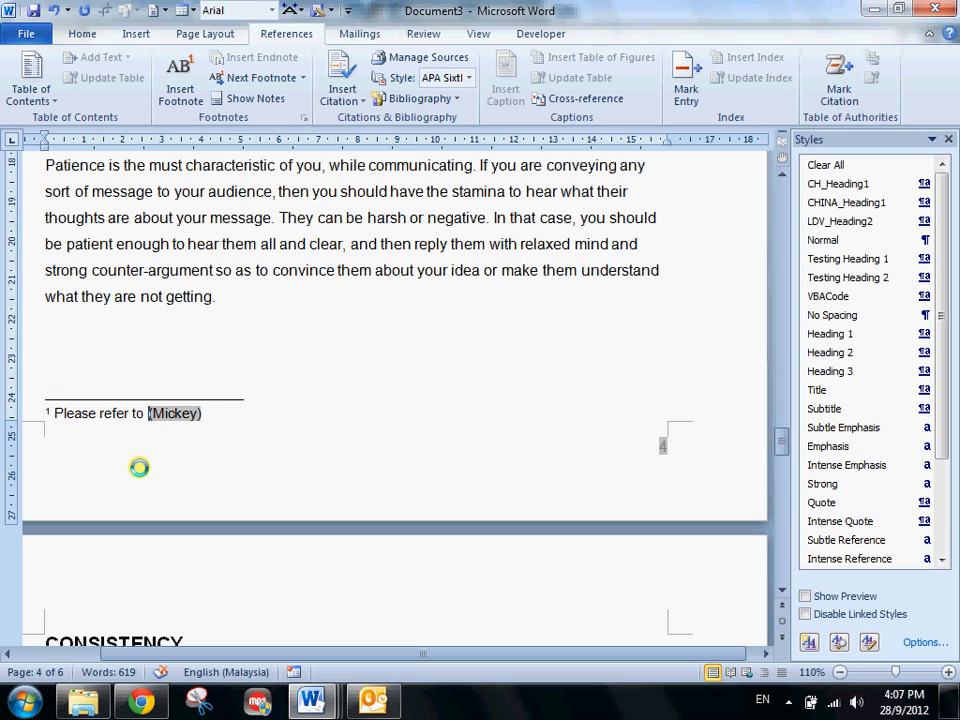
text(end of )
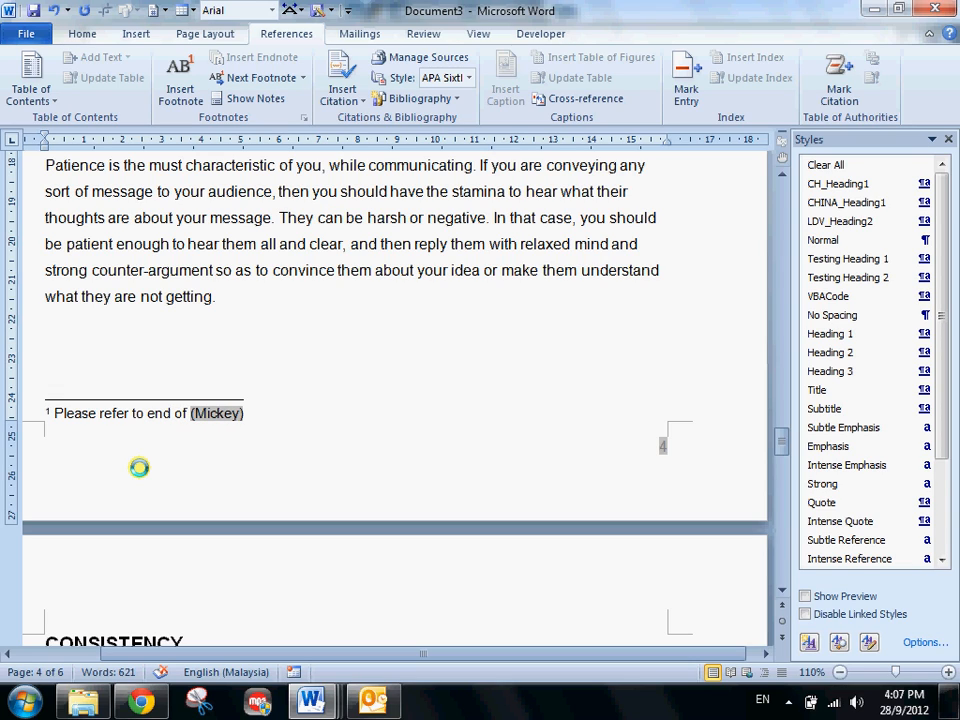
text(documents)
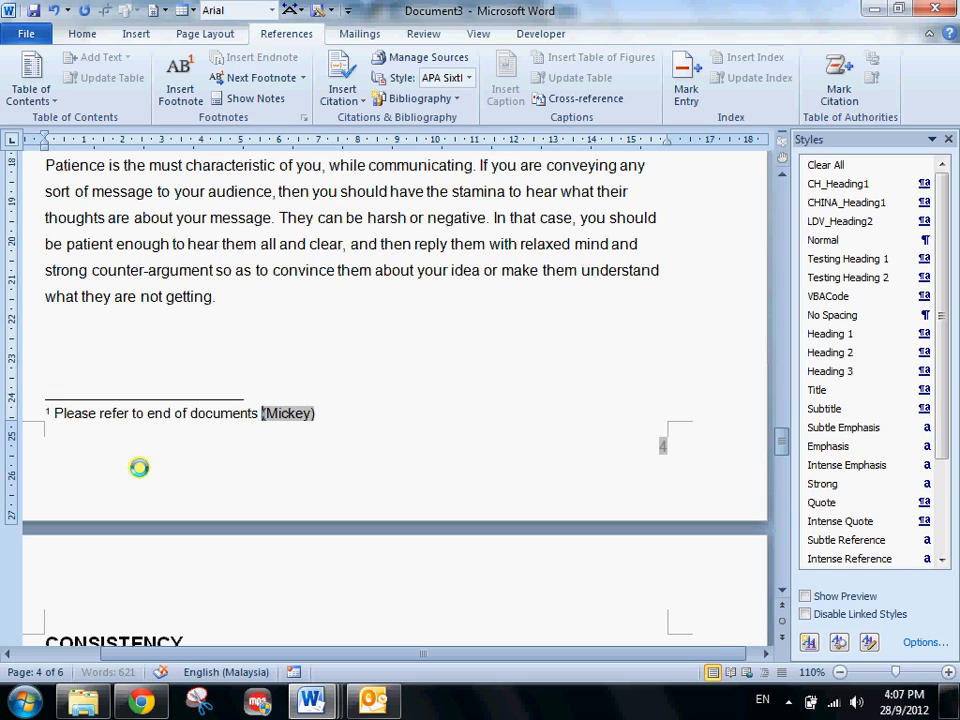
text( -)
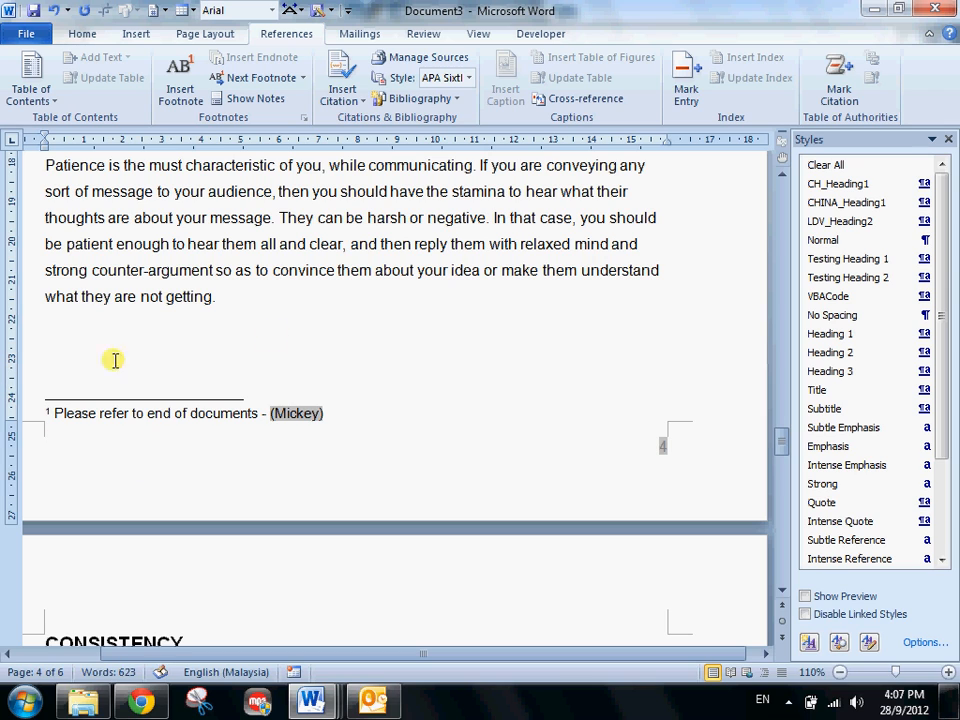
- Mark the word "strong" in the first STRONG CONTENT paragraph as a main index entry for the current page
scroll(295, 320, up, 4)
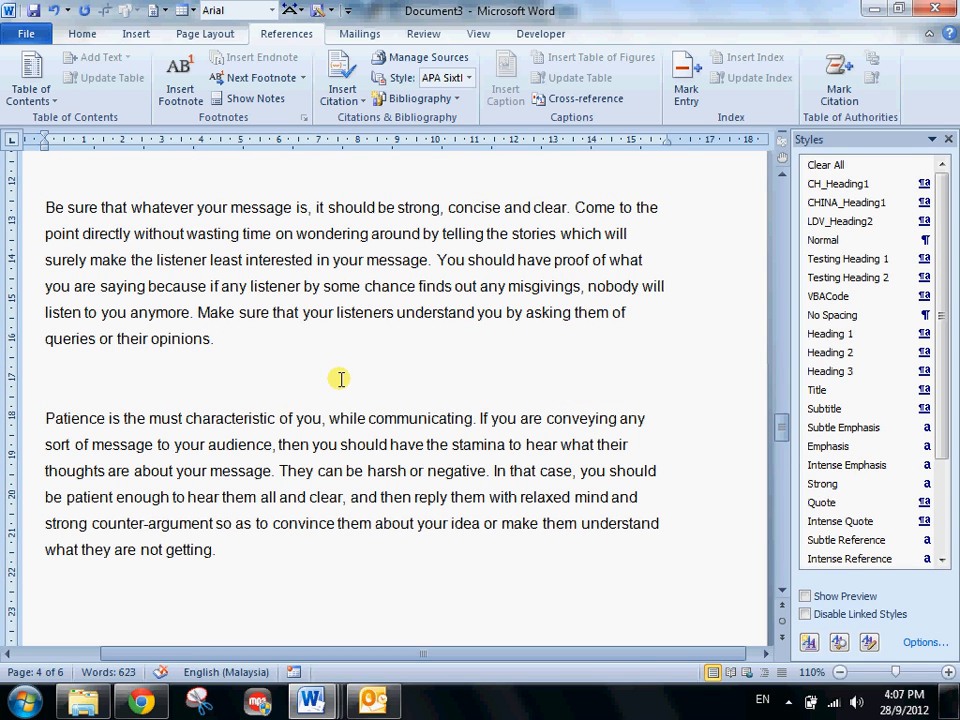
click(335, 271)
click(352, 358)
scroll(346, 396, up, 1)
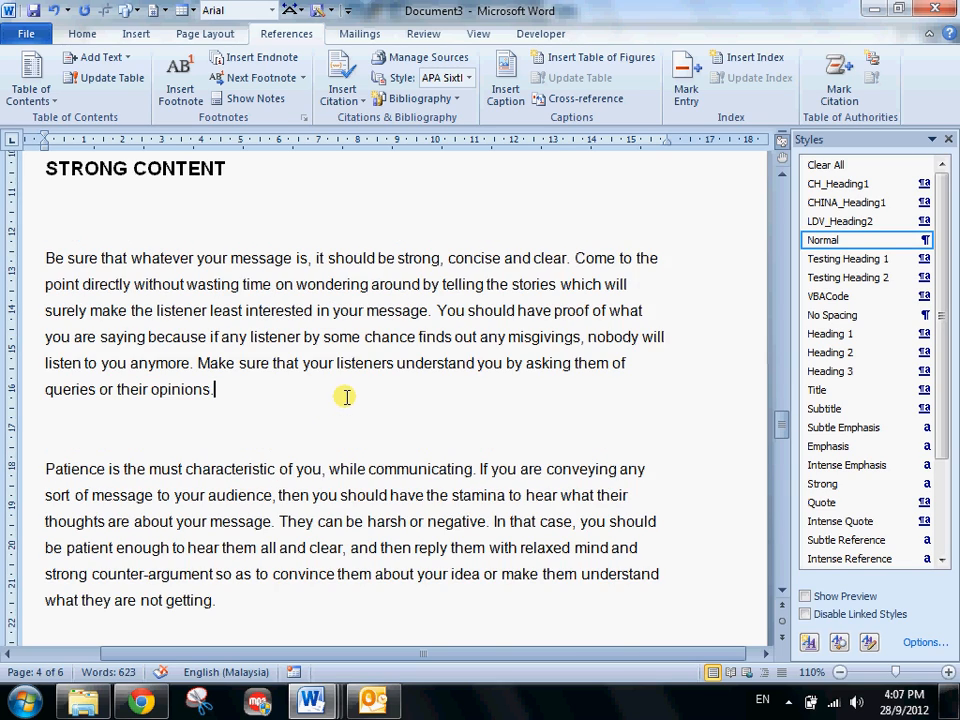
scroll(346, 396, down, 1)
scroll(346, 396, up, 4)
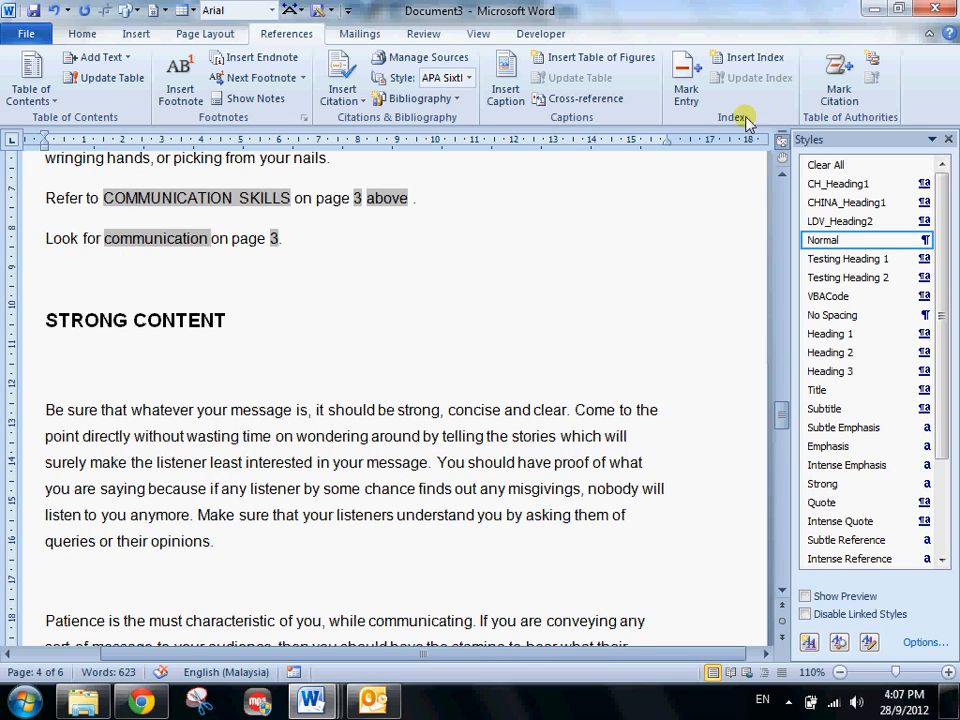
scroll(356, 375, down, 3)
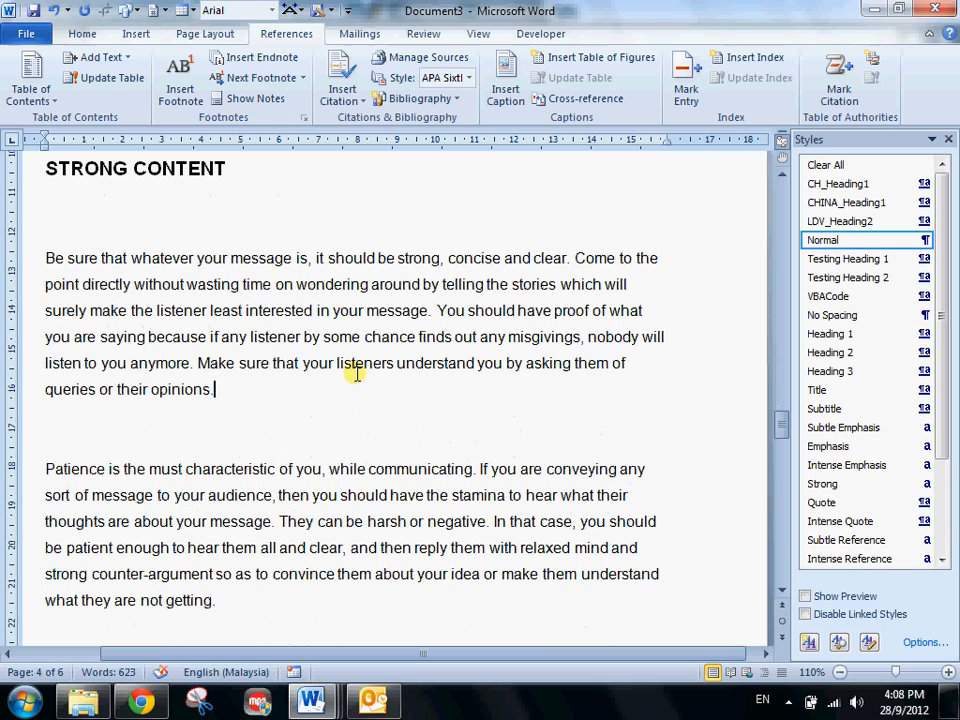
double_click(402, 259)
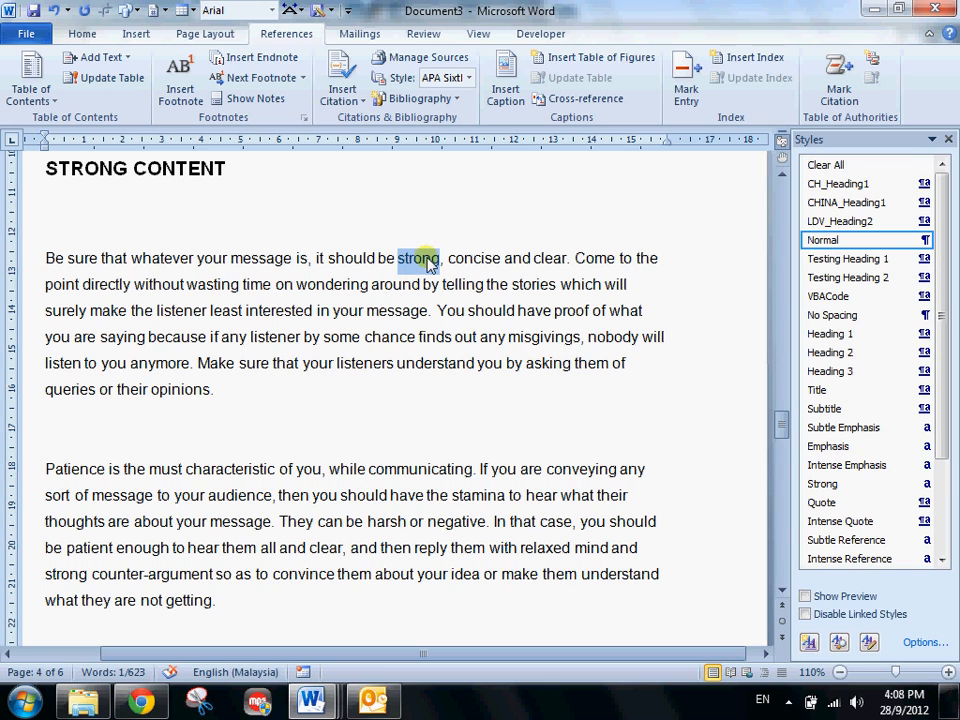
click(686, 97)
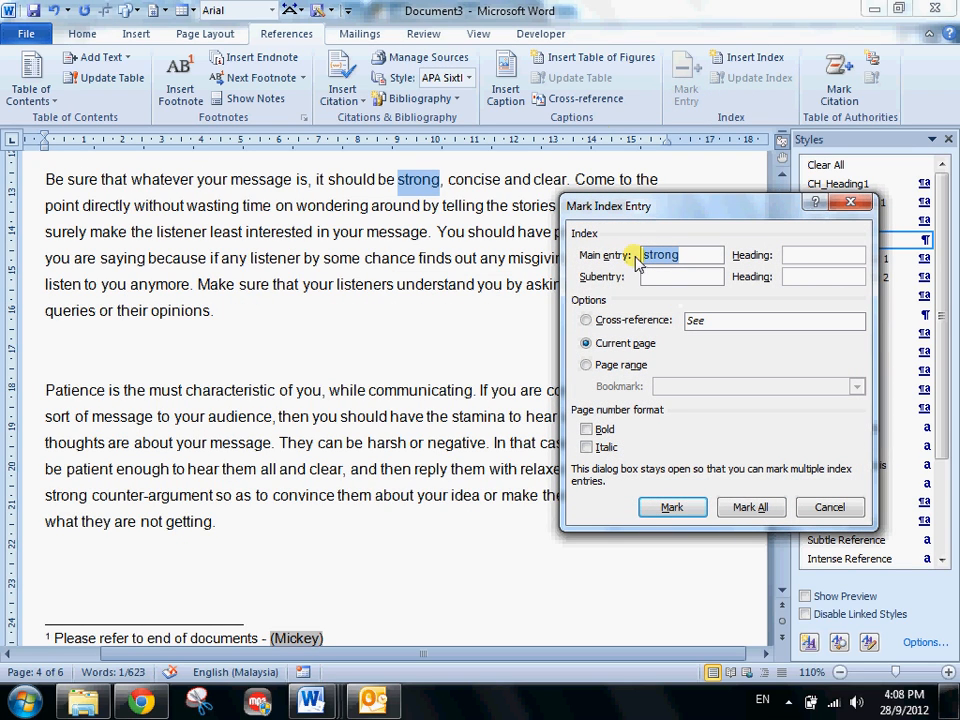
click(670, 507)
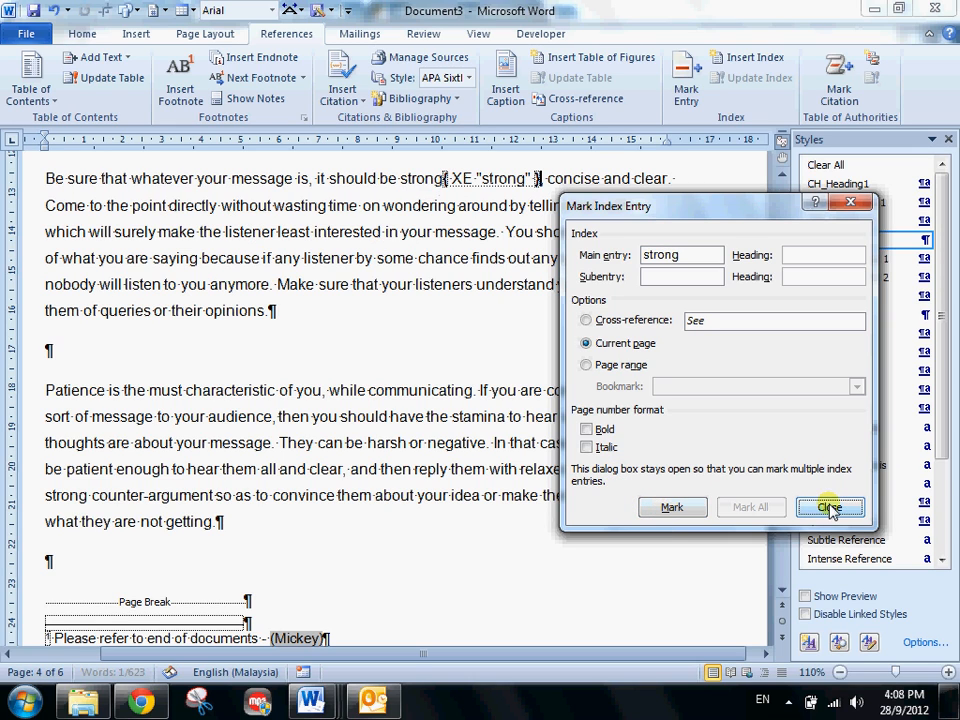
click(828, 507)
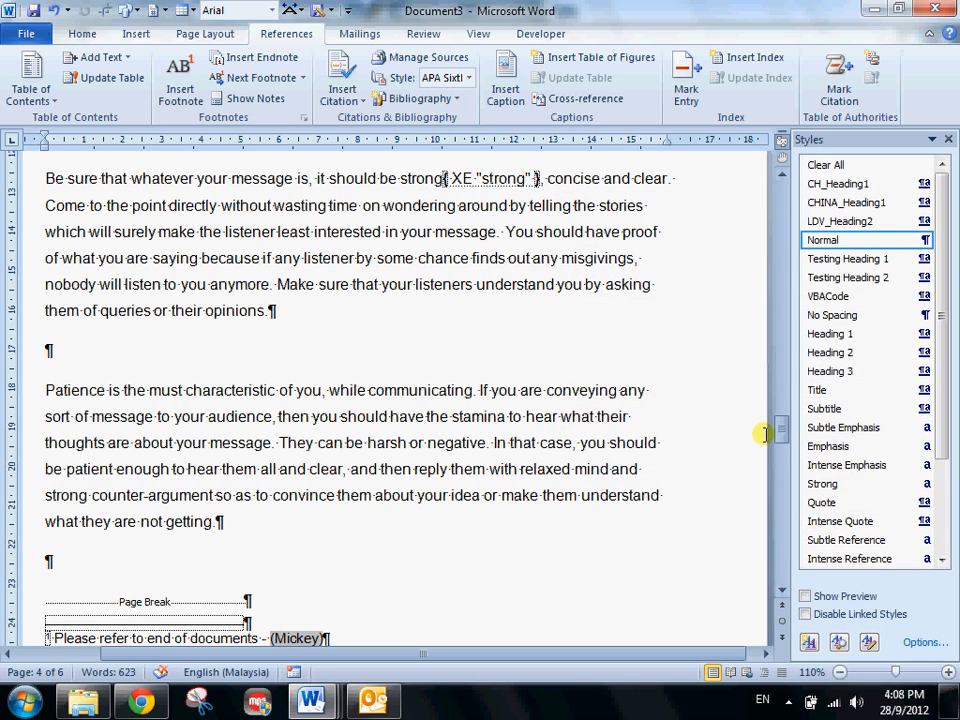
- Insert an index in the Classic format below the bibliography on the last page
drag(781, 432, 784, 523)
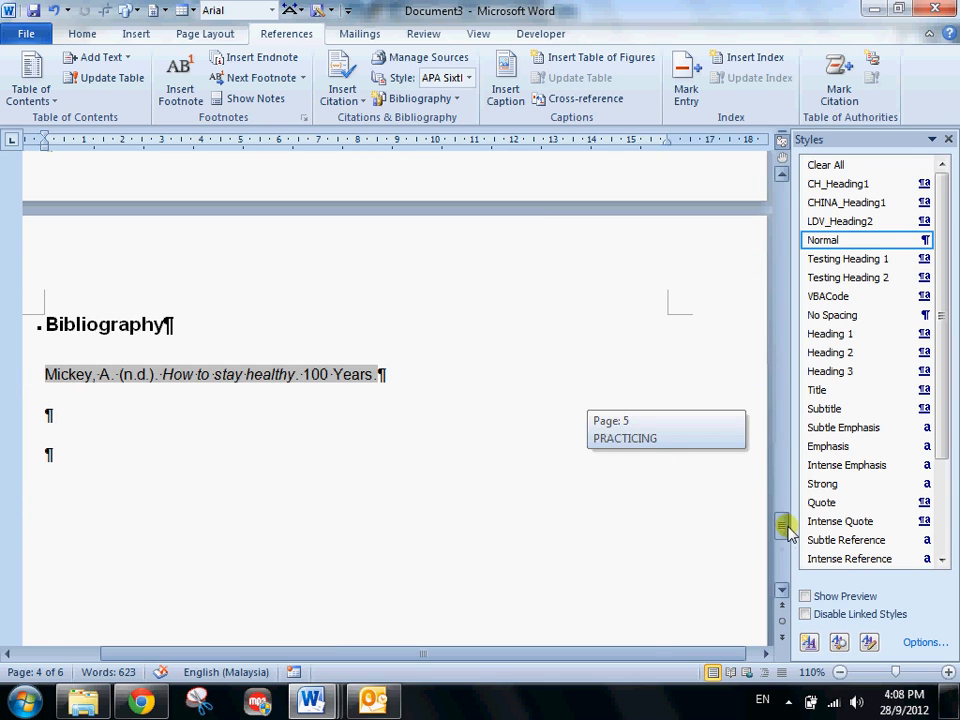
click(745, 57)
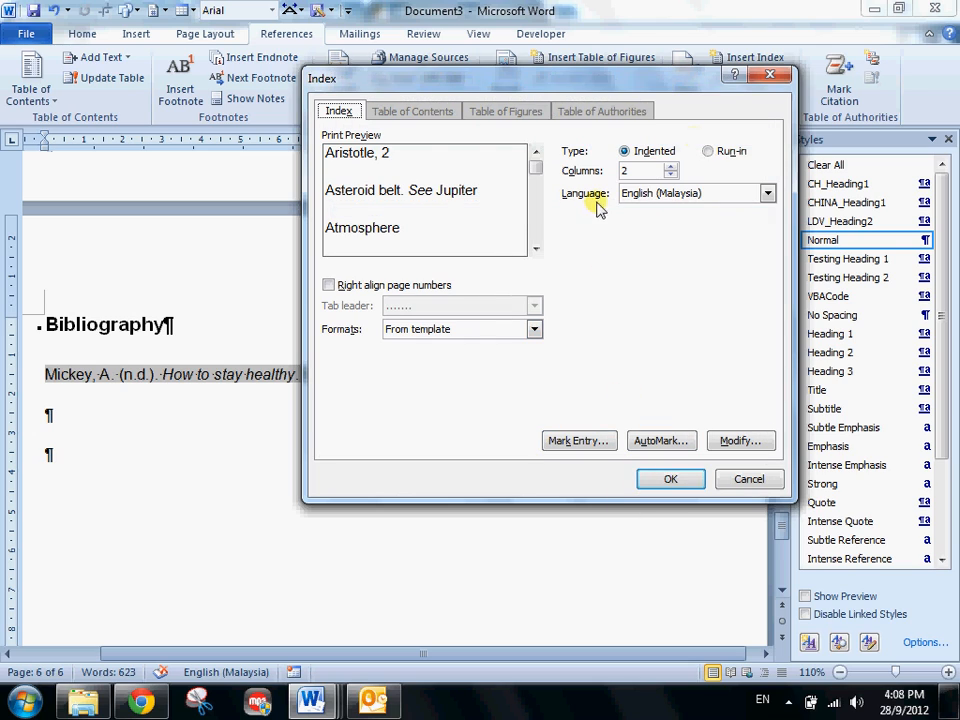
click(420, 329)
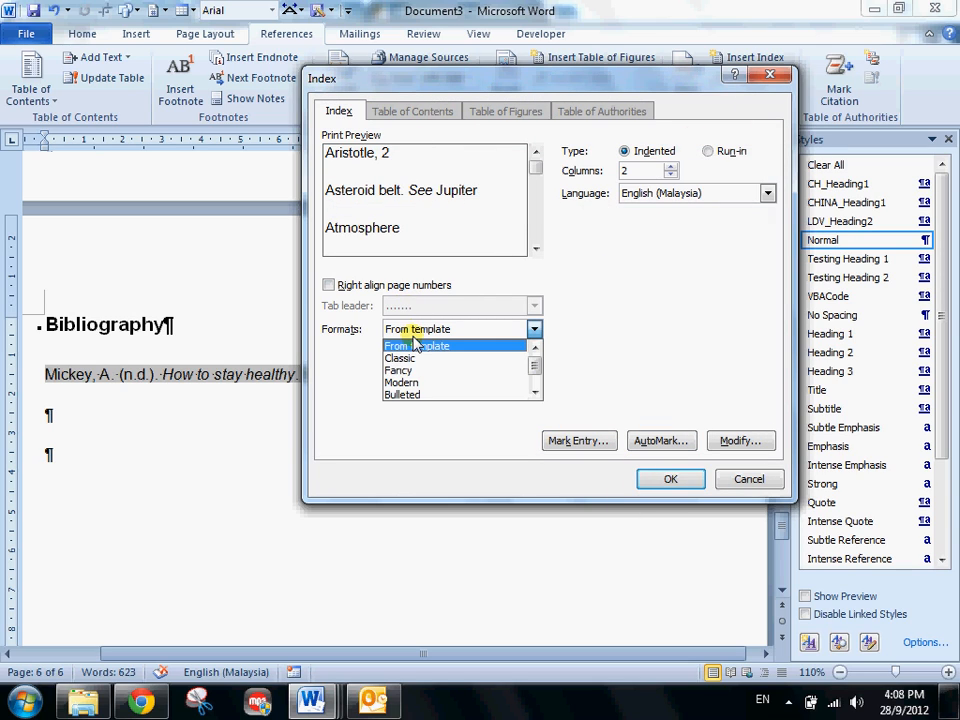
click(396, 358)
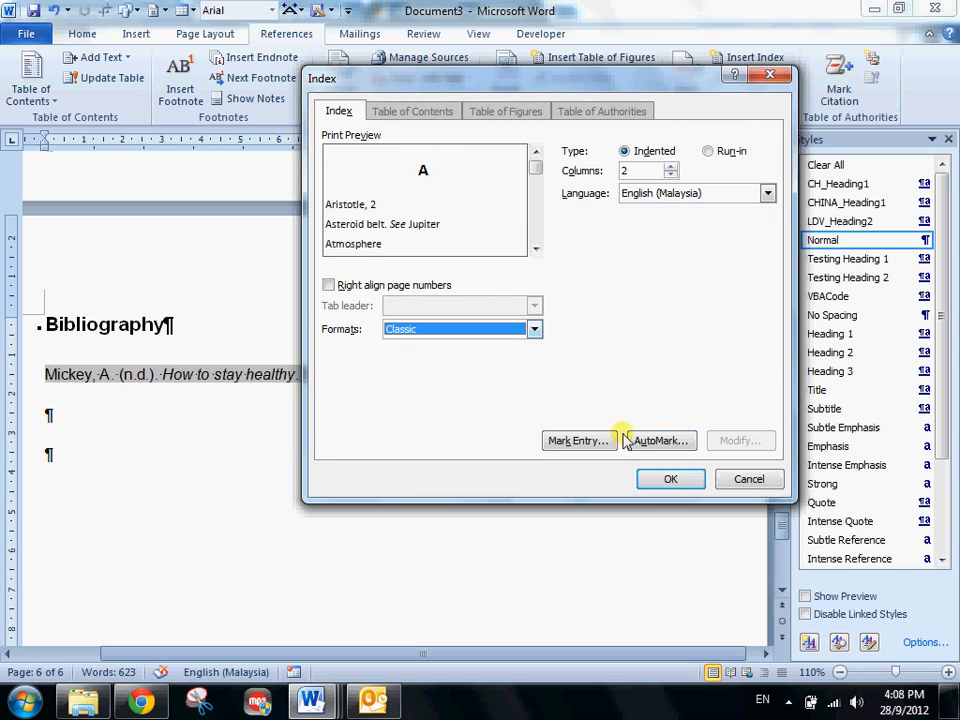
click(668, 478)
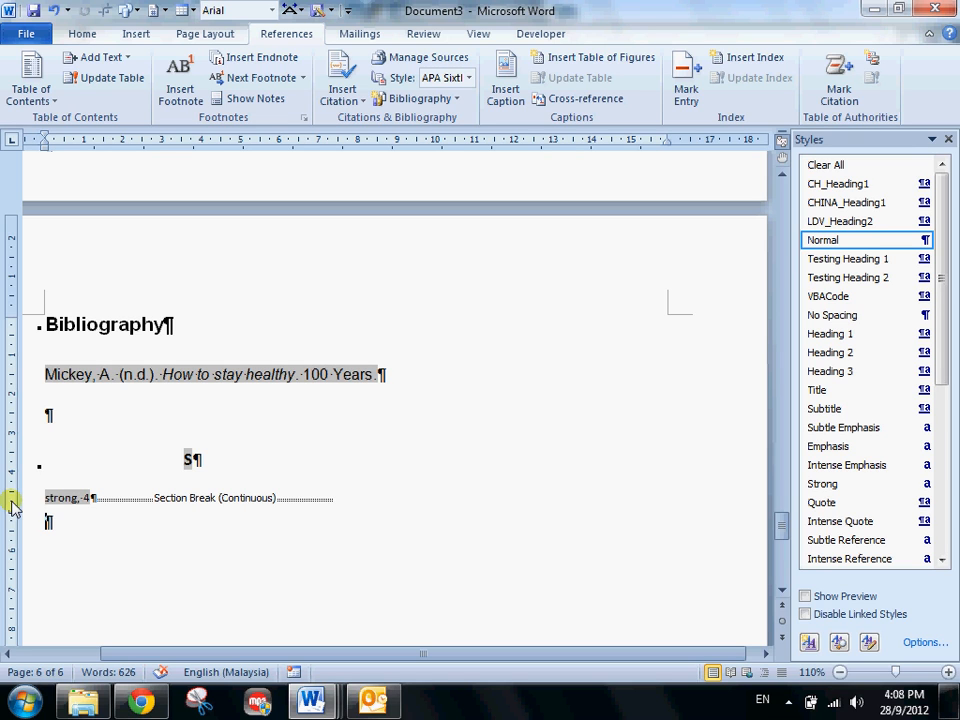
- Insert the LCY logo picture from the Desktop into the empty paragraph under the CONSISTENCY heading
scroll(12, 505, up, 15)
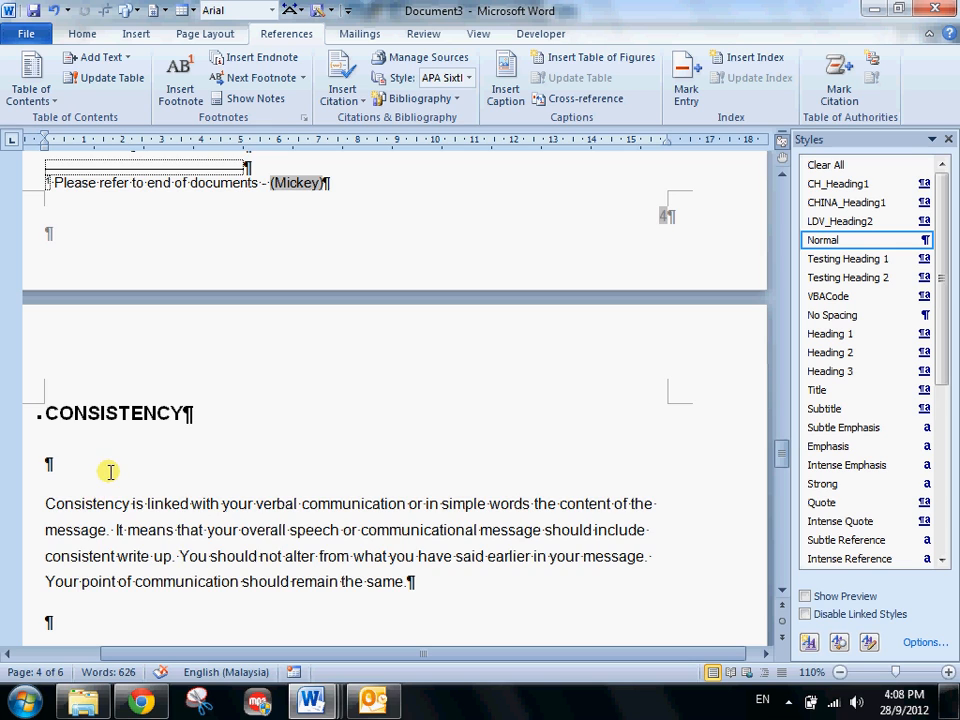
scroll(105, 470, up, 5)
scroll(100, 480, down, 9)
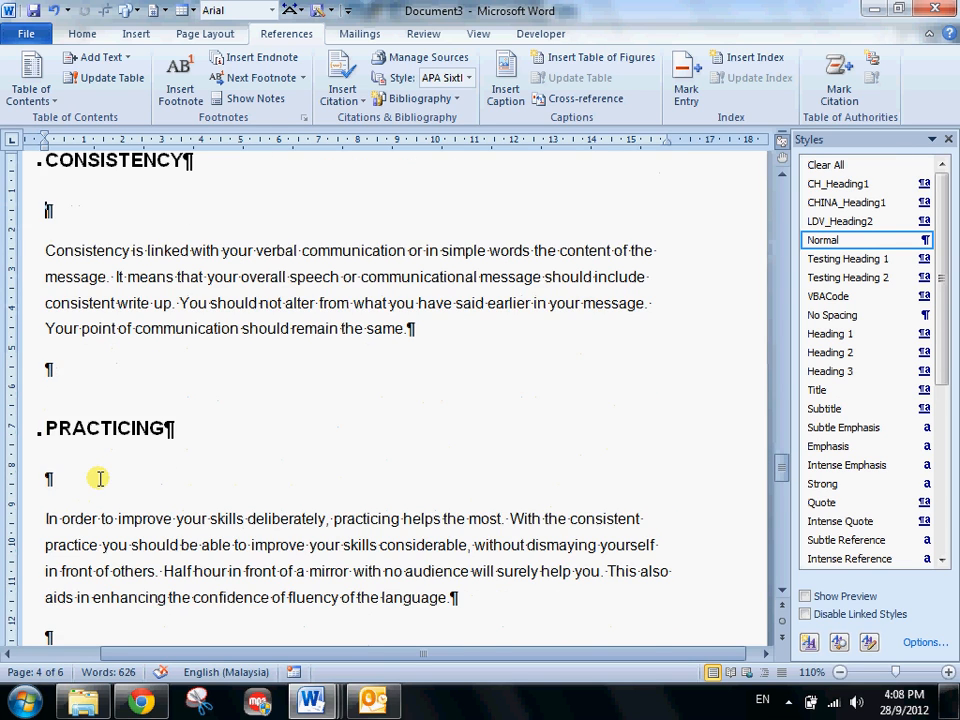
scroll(96, 476, up, 3)
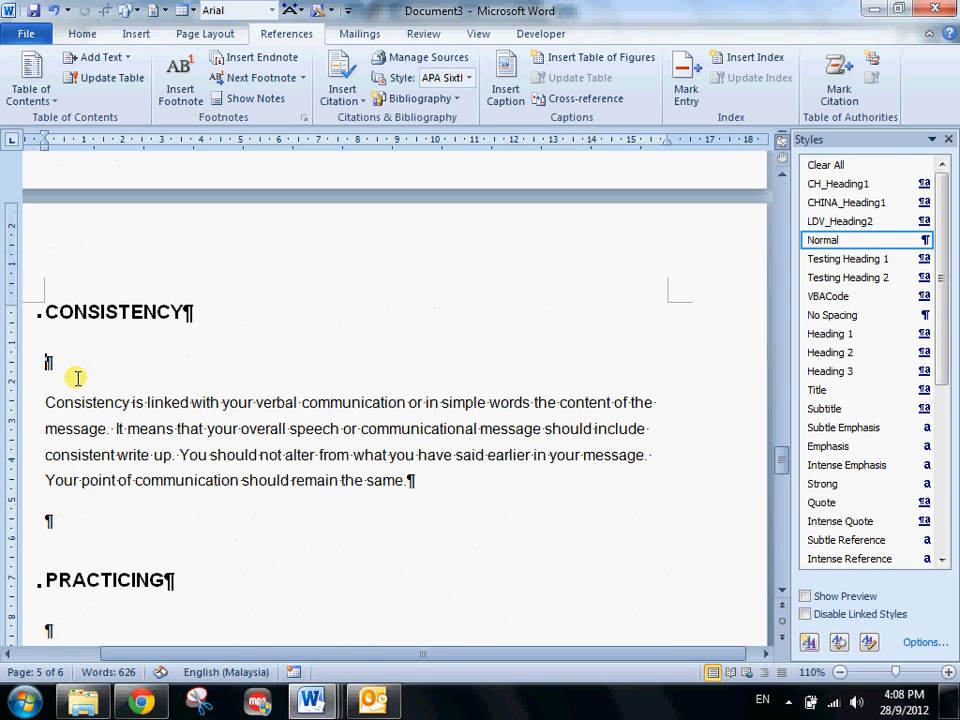
click(134, 34)
click(163, 80)
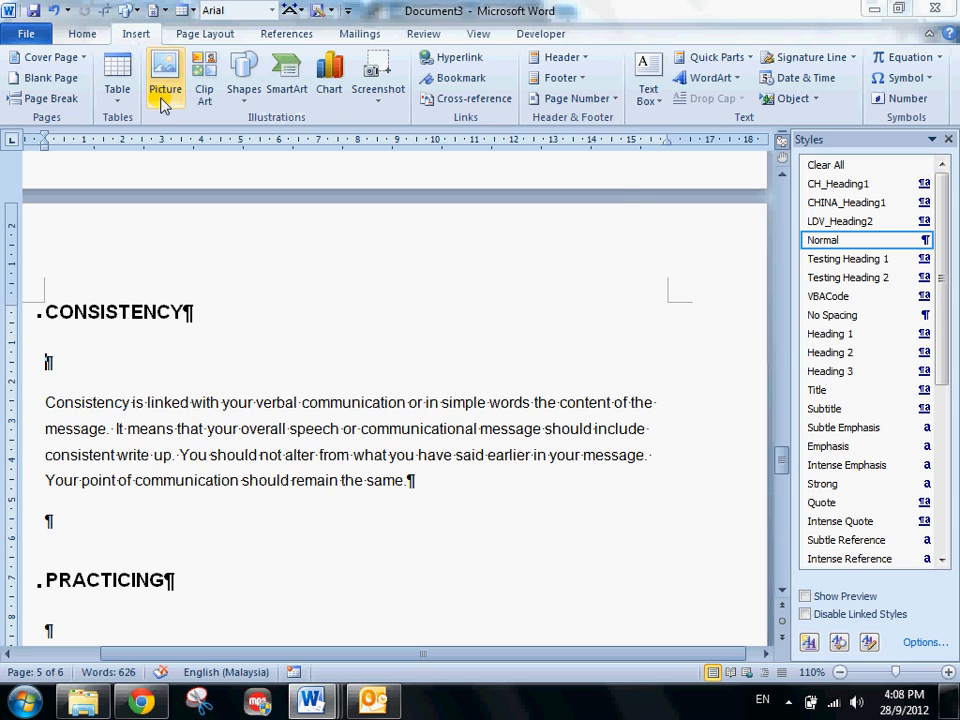
click(96, 167)
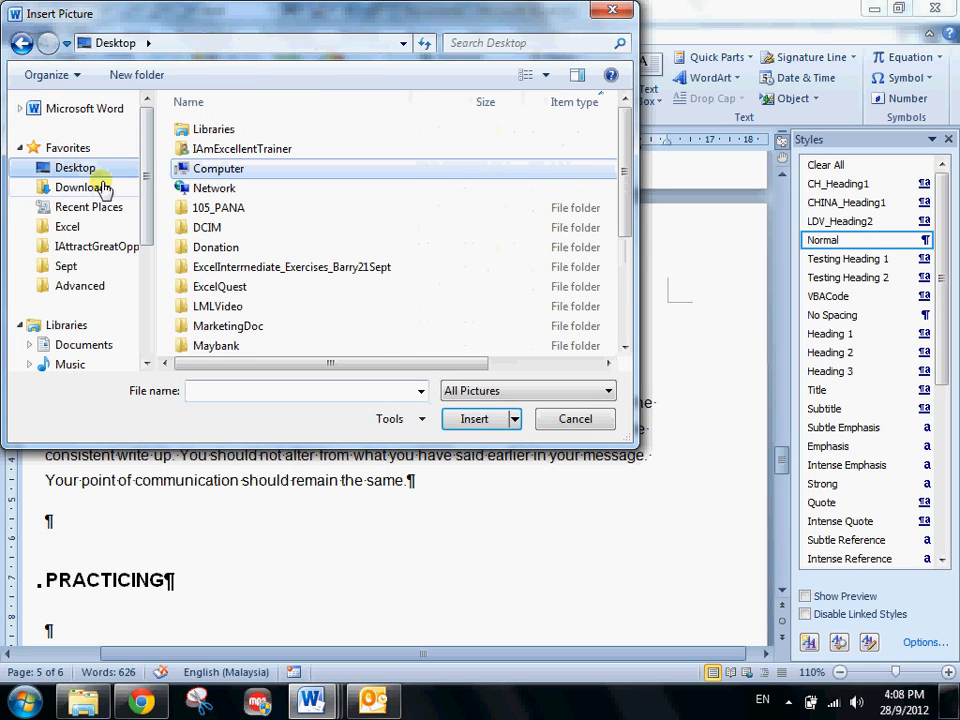
scroll(626, 278, down, 2)
scroll(626, 278, down, 2)
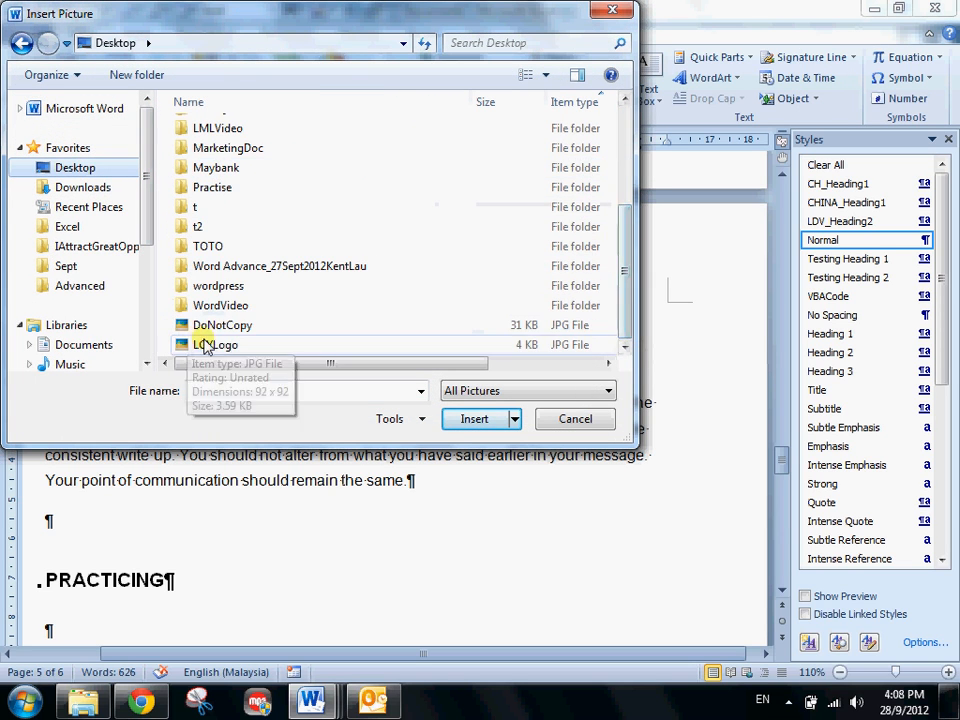
click(240, 325)
click(255, 344)
click(470, 419)
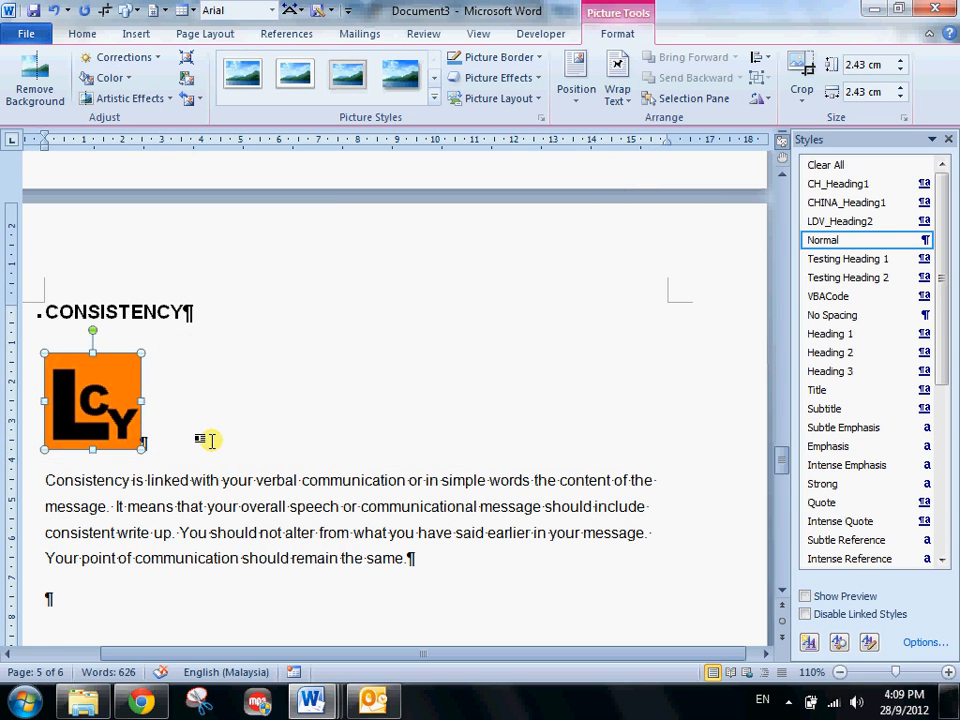
- Add an empty paragraph after the logo picture
click(211, 440)
key(Return)
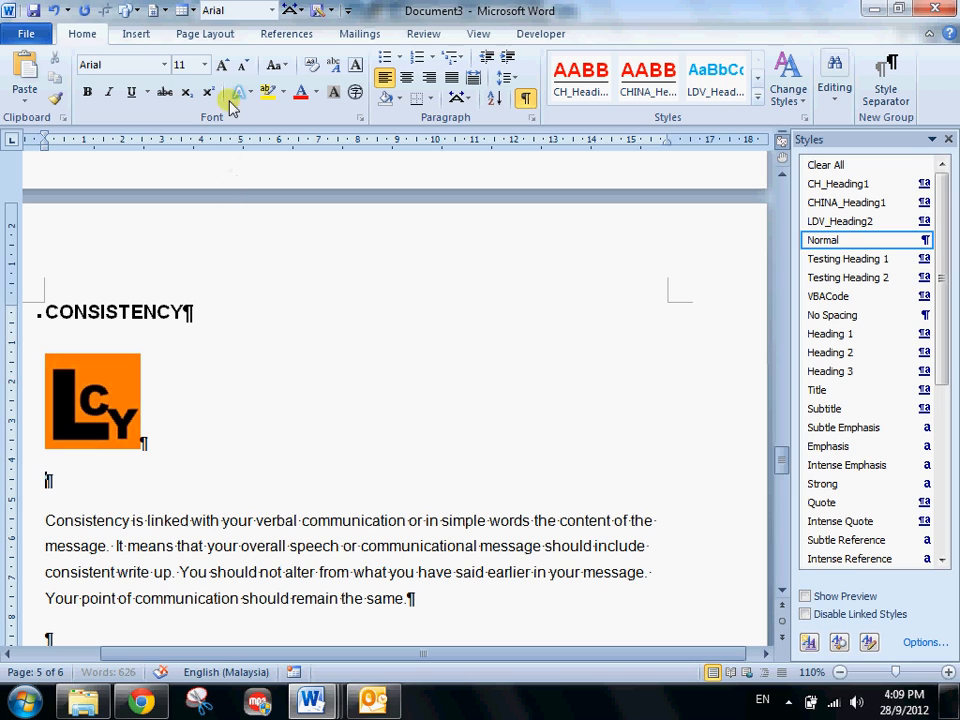
click(94, 396)
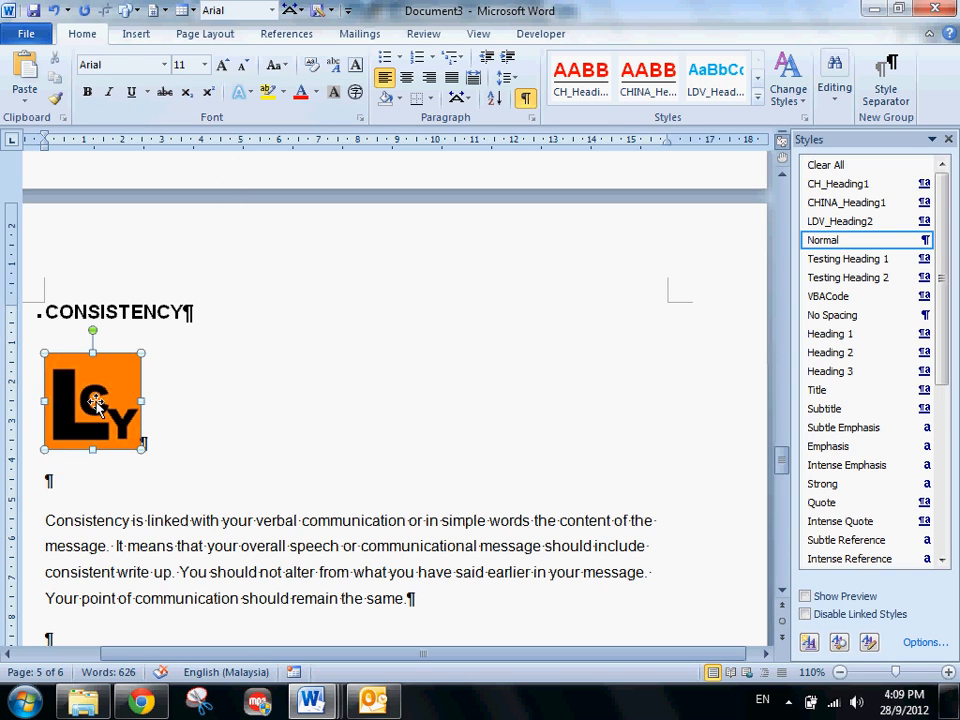
click(66, 481)
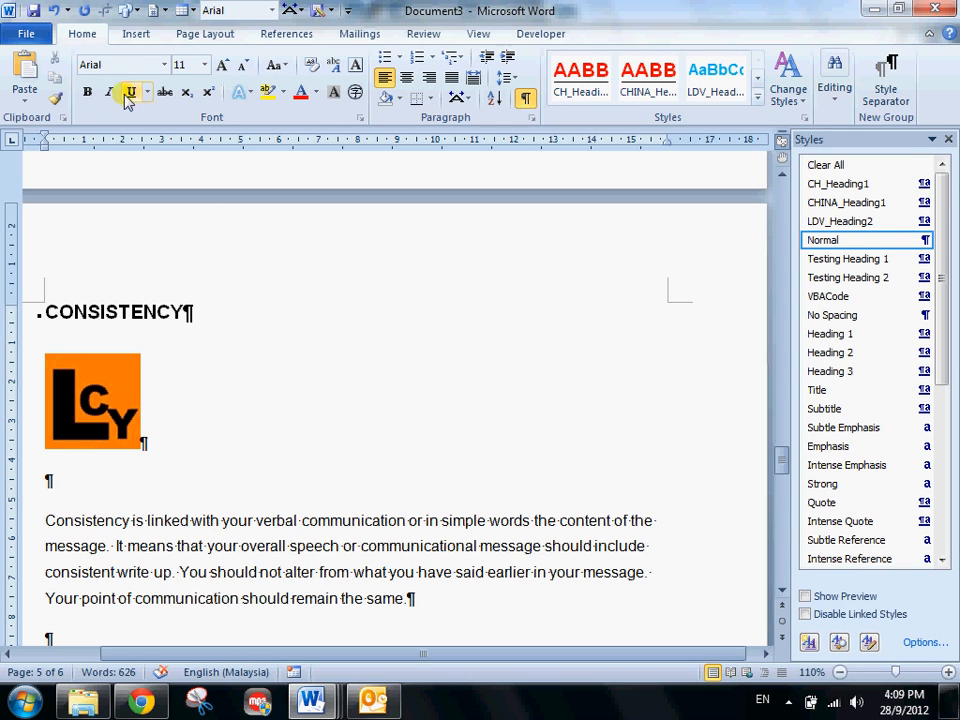
- Insert a caption below the logo picture with the Figure label and the text "LCY Logo"
click(97, 413)
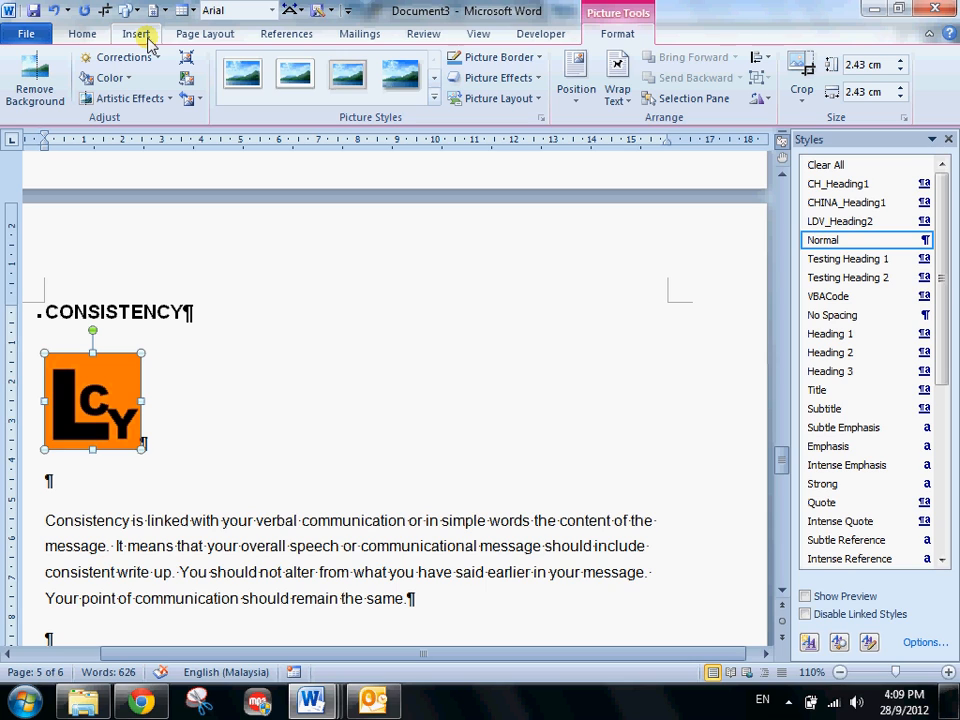
click(222, 36)
click(283, 34)
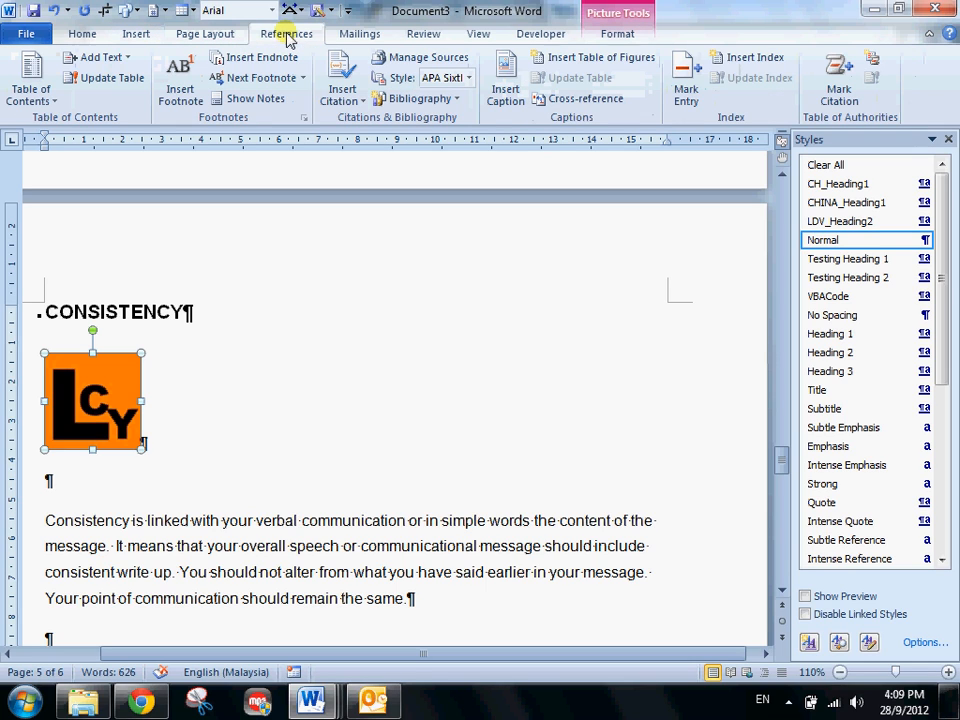
click(505, 95)
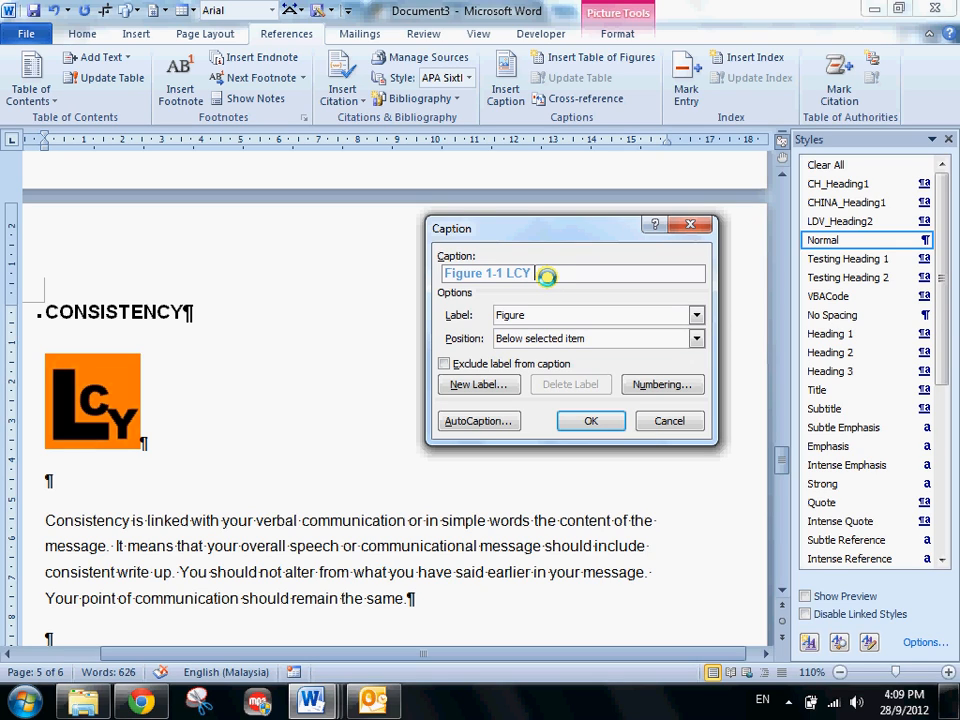
text(LCY Logo)
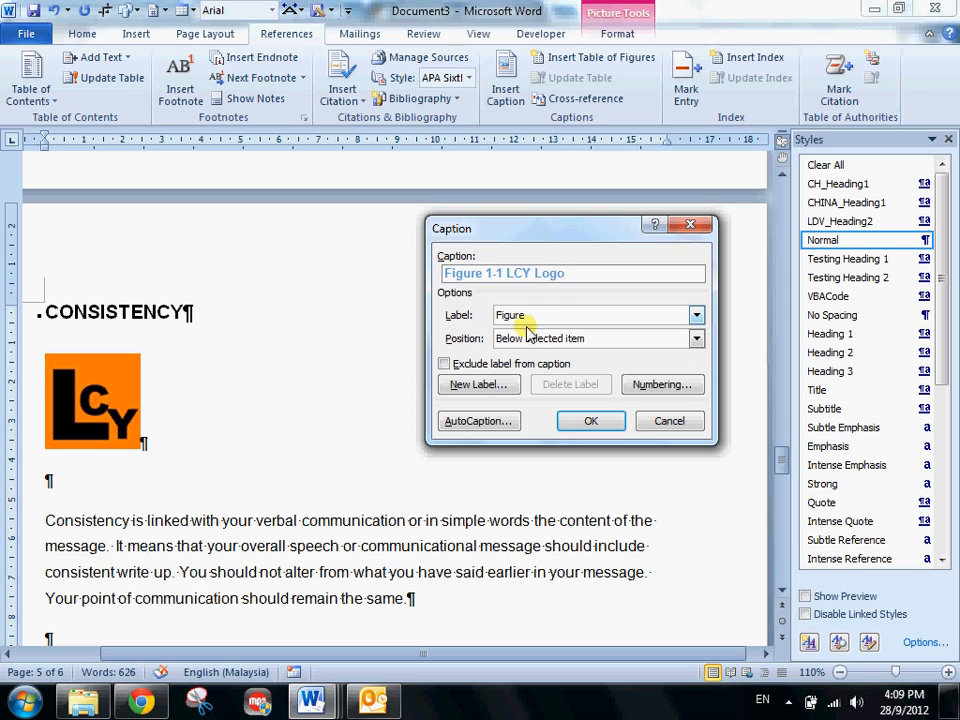
click(516, 316)
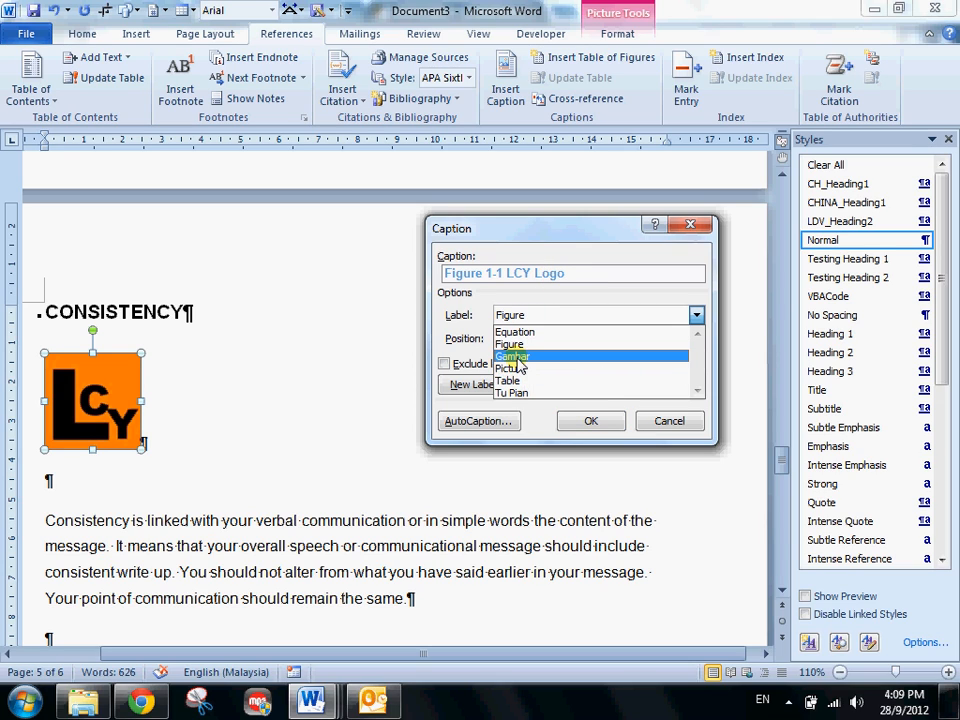
click(525, 303)
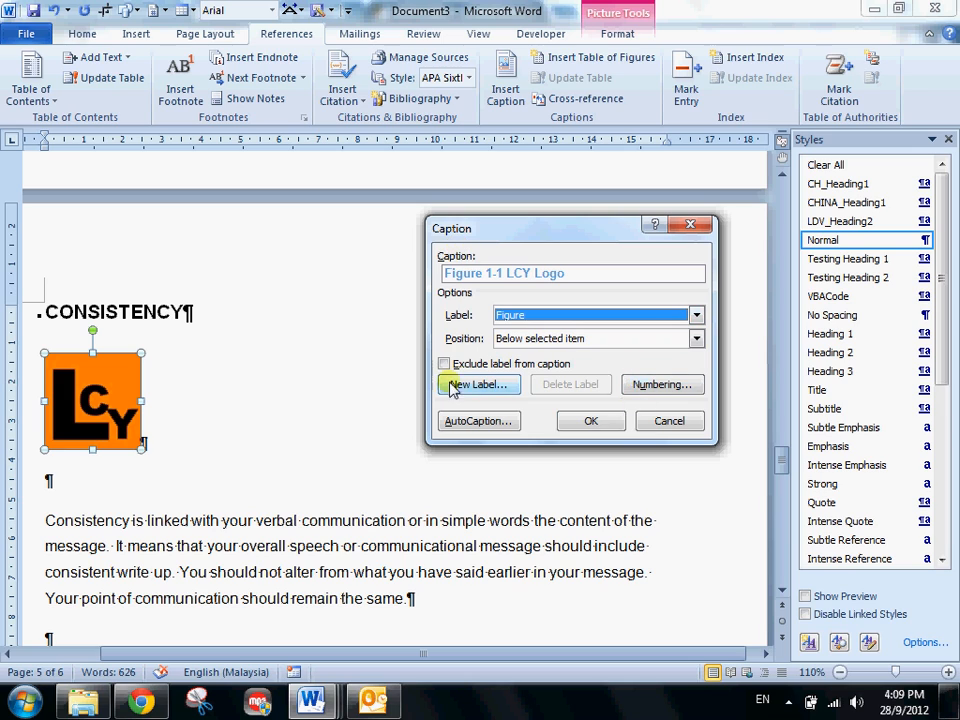
click(591, 423)
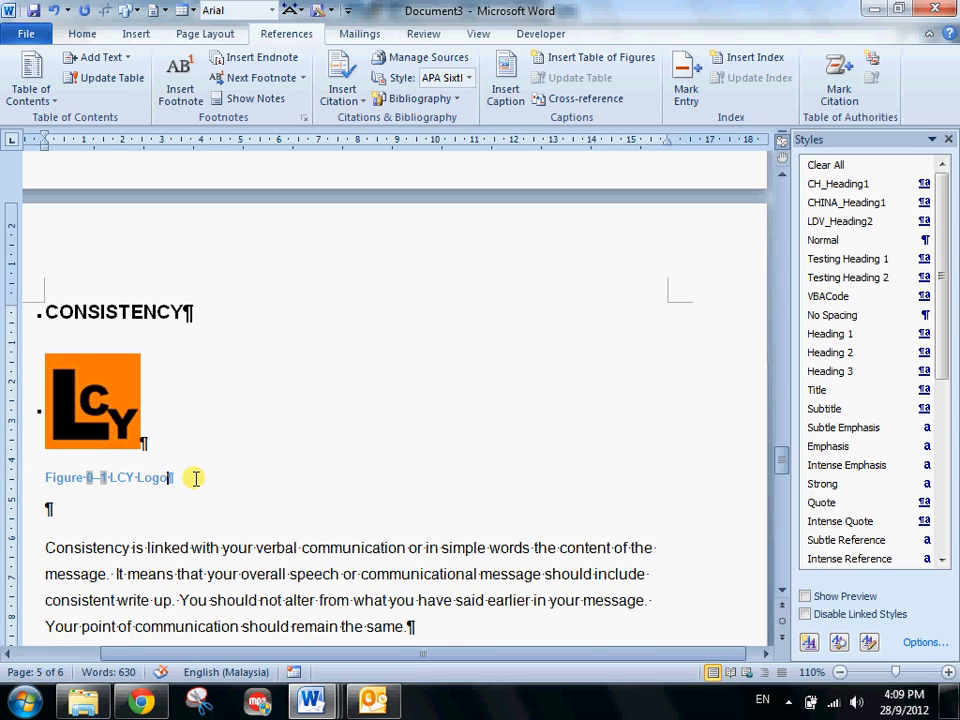
- Add a paragraph below the LCY Logo caption and insert the DoNotCopy picture from the Desktop there
key(Return)
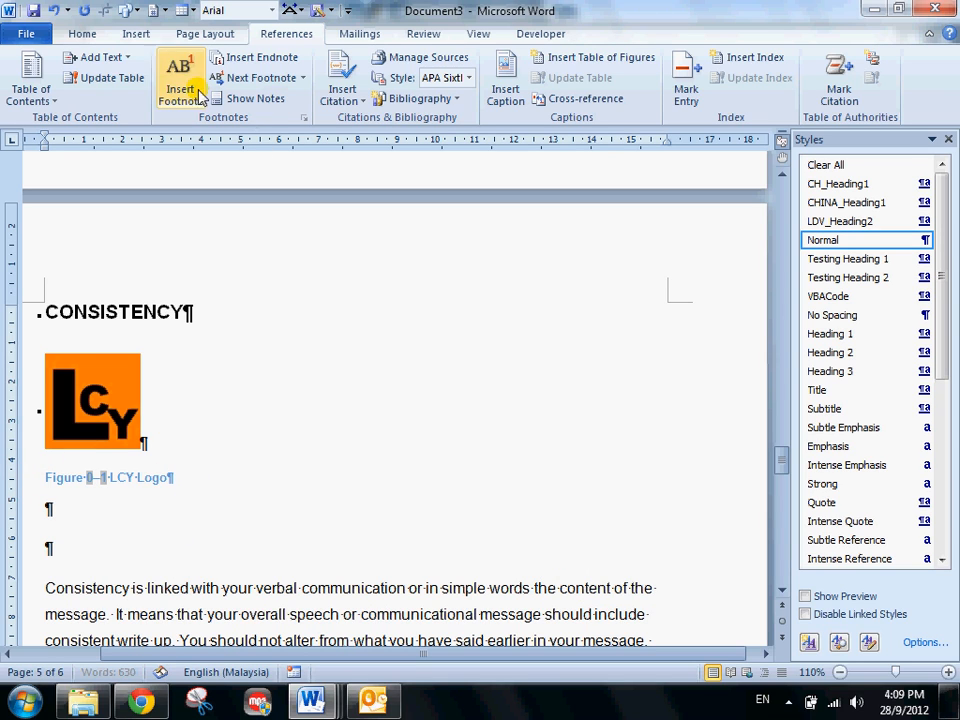
click(133, 35)
click(165, 90)
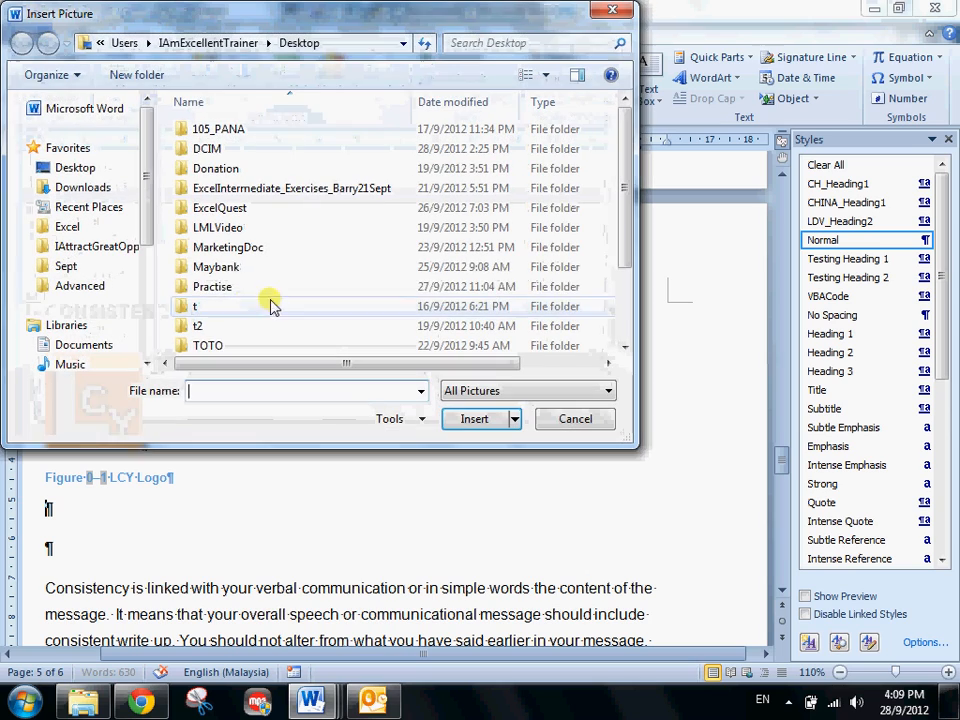
drag(624, 184, 648, 350)
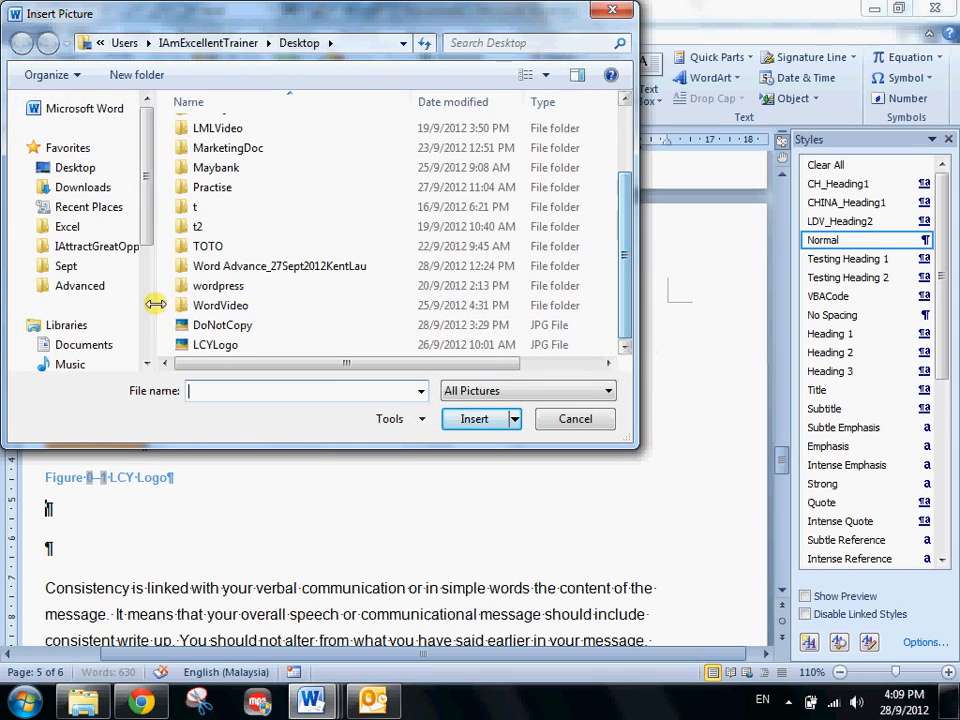
click(200, 325)
click(474, 419)
- Shrink the Do Not Copy picture proportionally to about 6 cm by 6 cm
scroll(155, 545, down, 3)
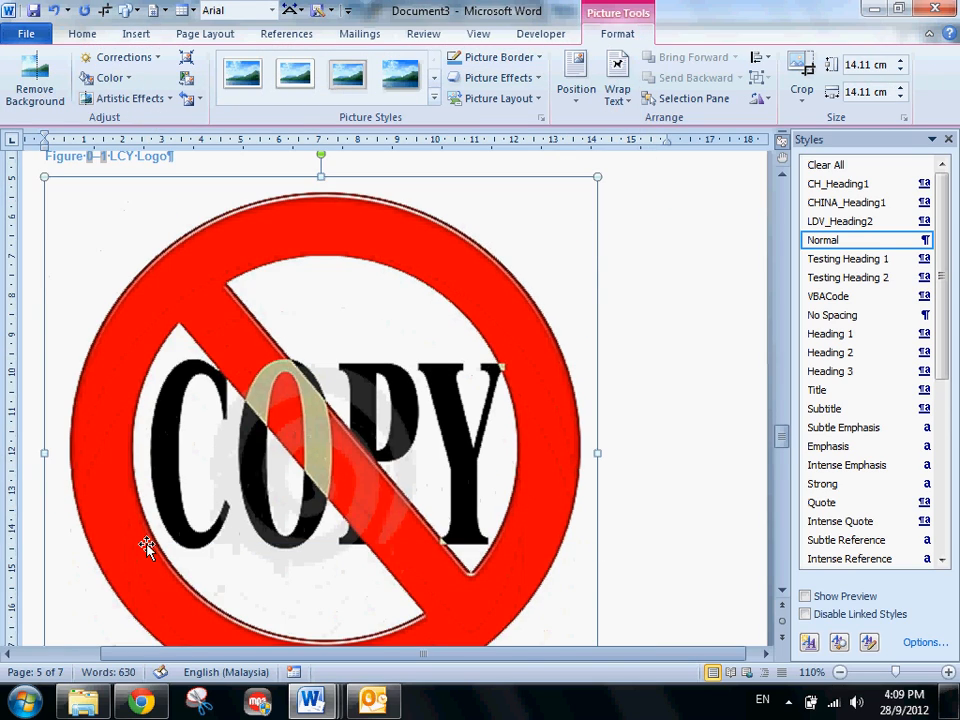
scroll(235, 454, down, 3)
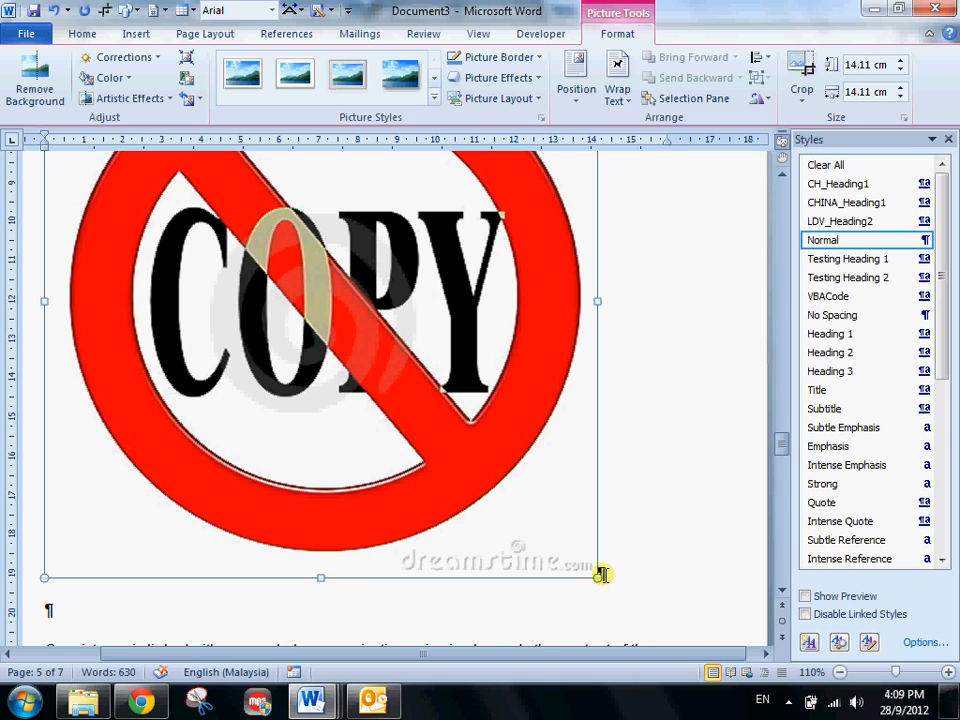
drag(595, 573, 126, 259)
scroll(205, 420, up, 5)
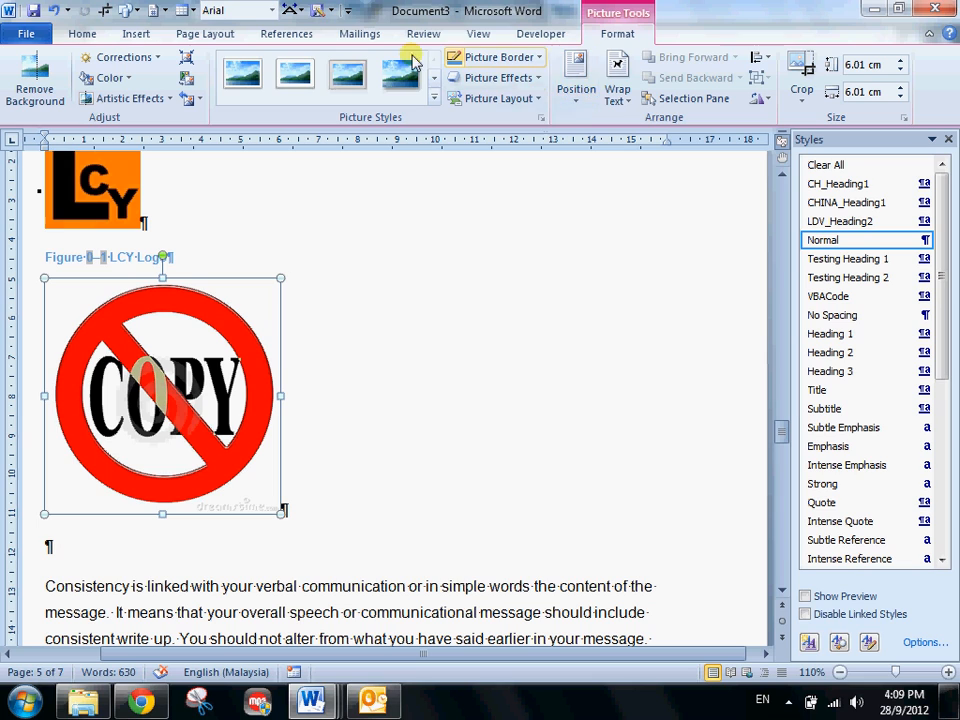
- Insert a caption below the Do Not Copy picture with the Figure label and the text "Do Not Copy Sign"
click(138, 34)
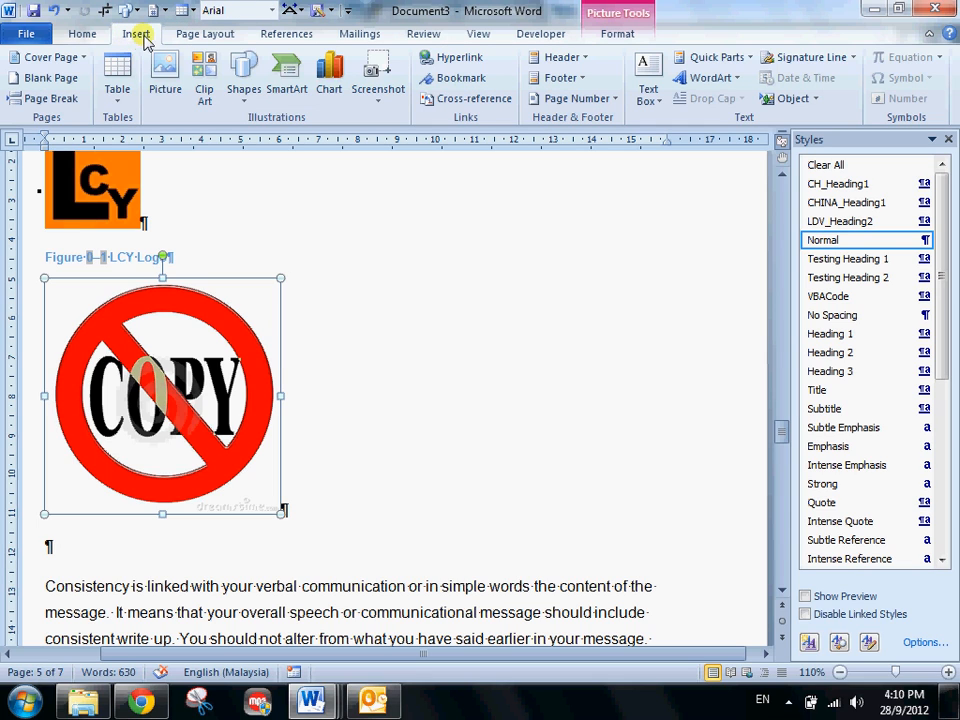
click(263, 34)
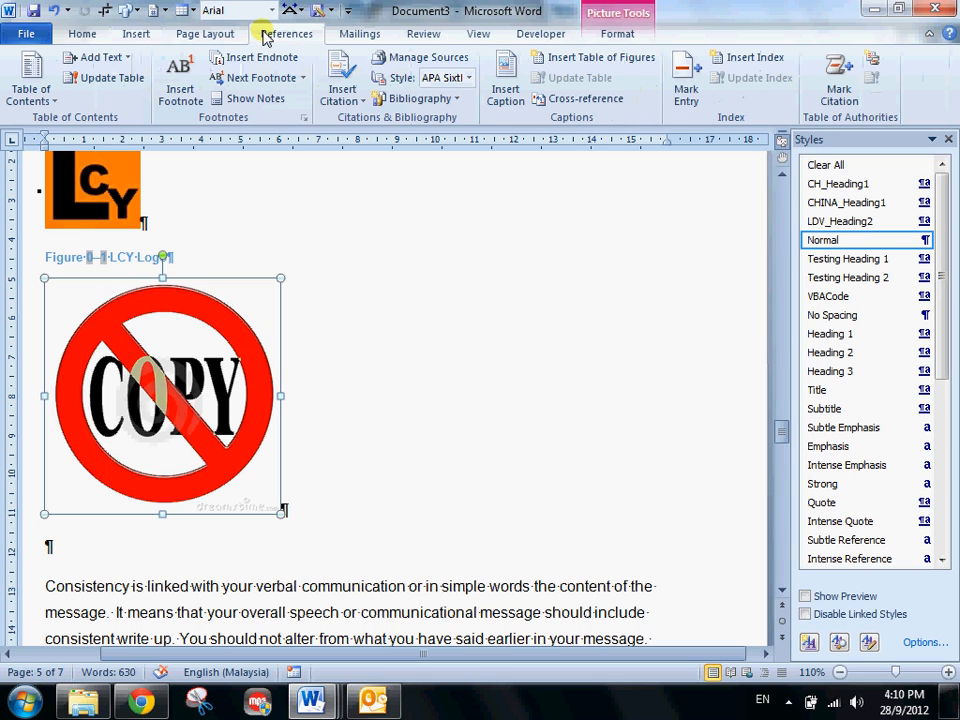
click(510, 86)
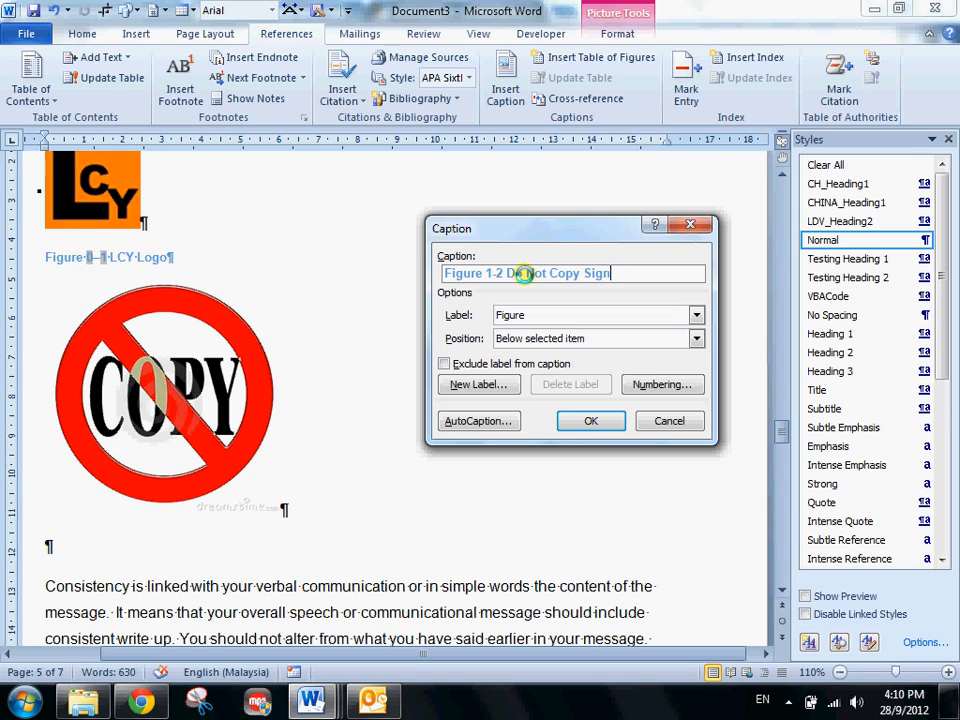
text(Do Not Copy Sign)
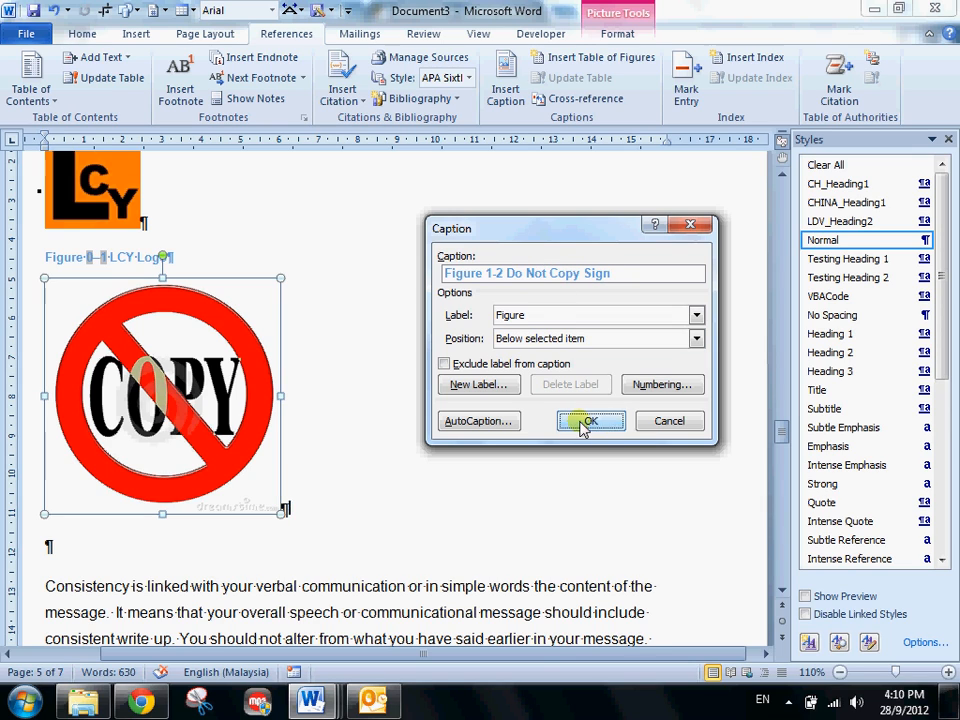
click(590, 420)
- Examine the numbering of both figure captions under CONSISTENCY against the headings on the preceding pages
scroll(103, 333, up, 2)
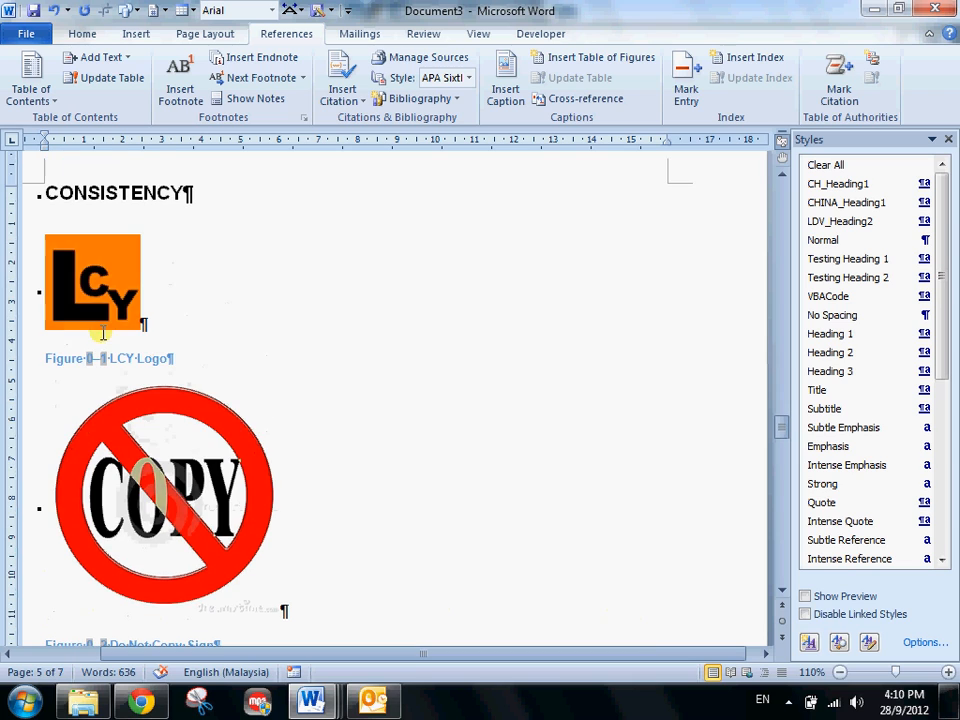
scroll(90, 290, down, 2)
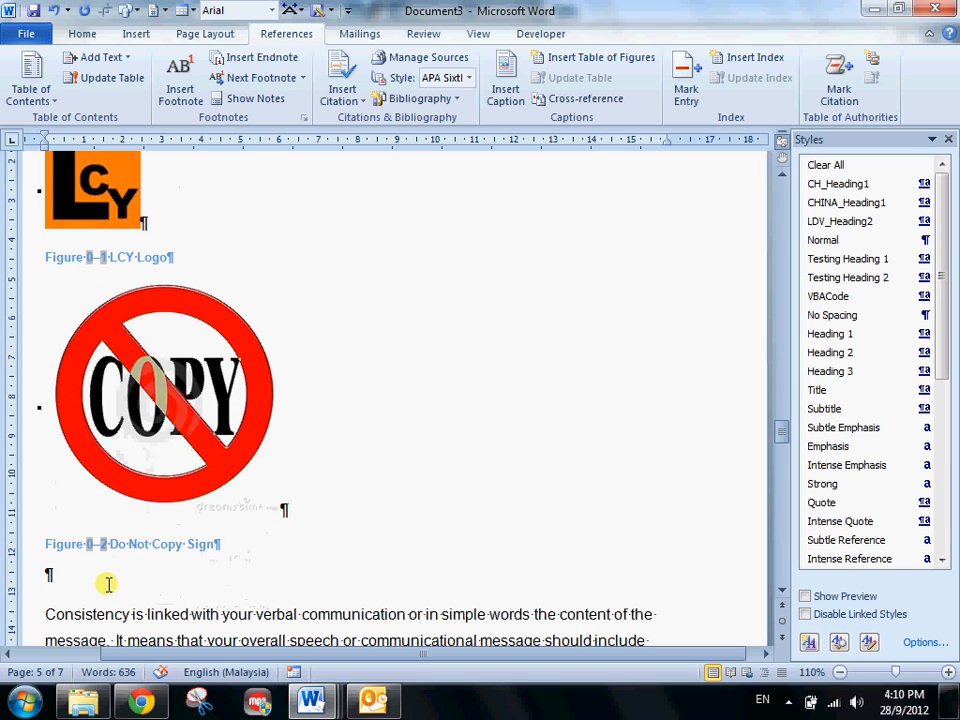
scroll(150, 550, up, 5)
scroll(150, 553, up, 5)
scroll(150, 550, down, 9)
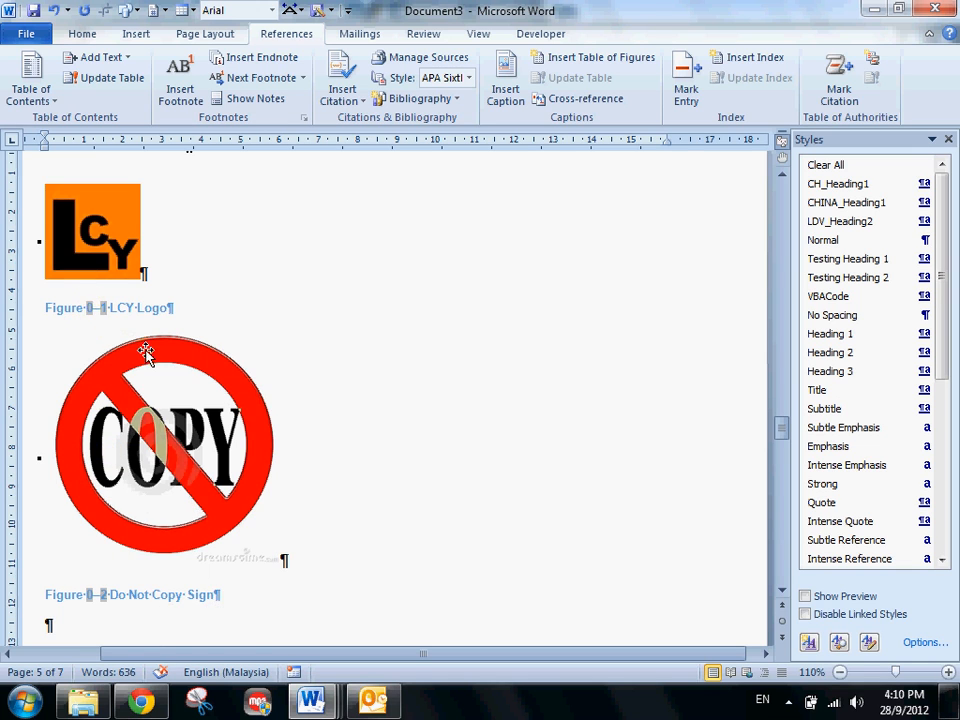
scroll(146, 352, up, 20)
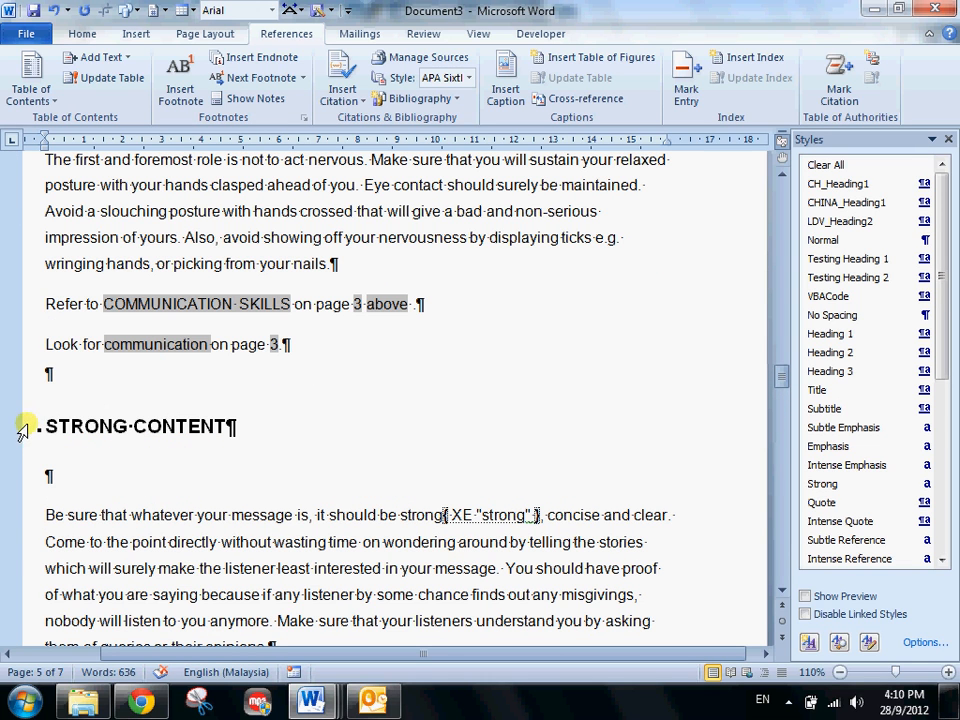
click(25, 430)
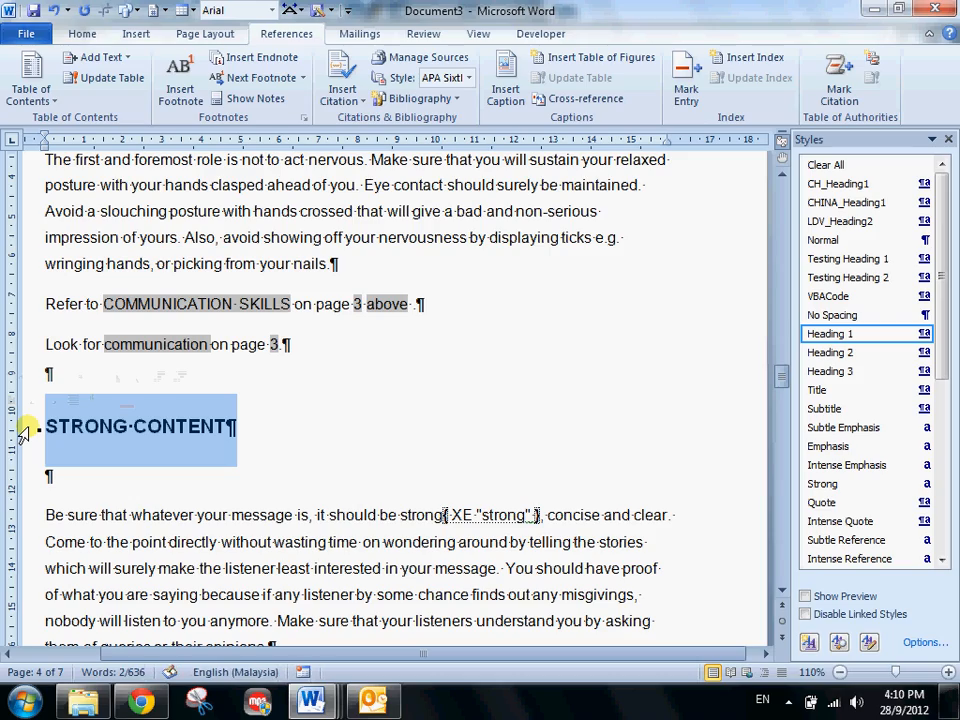
scroll(25, 430, up, 3)
scroll(25, 430, down, 3)
scroll(25, 430, up, 7)
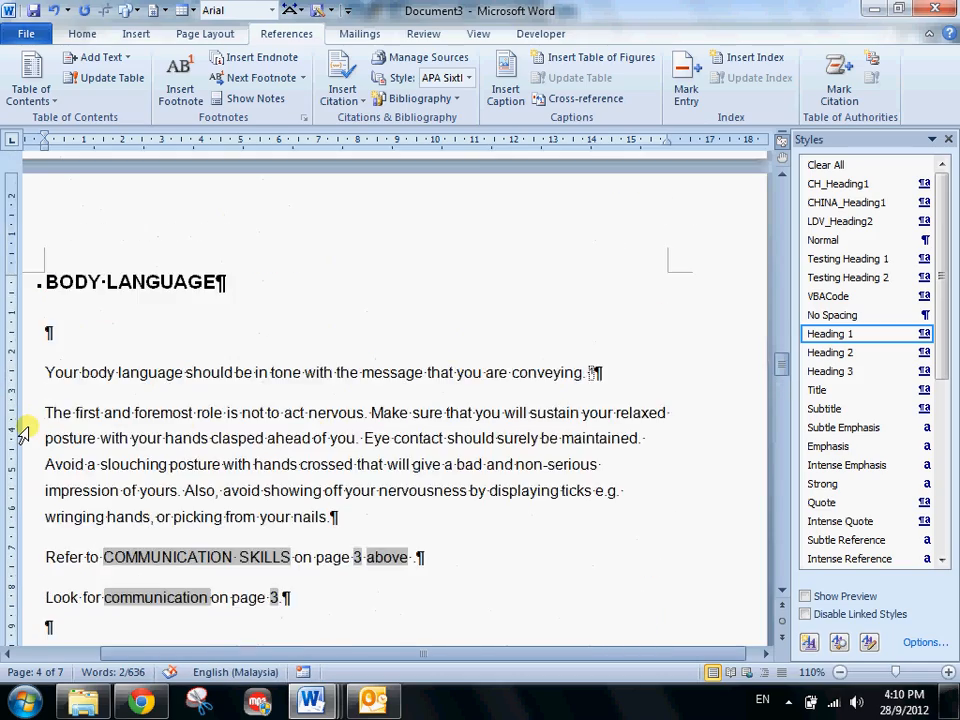
scroll(25, 430, down, 15)
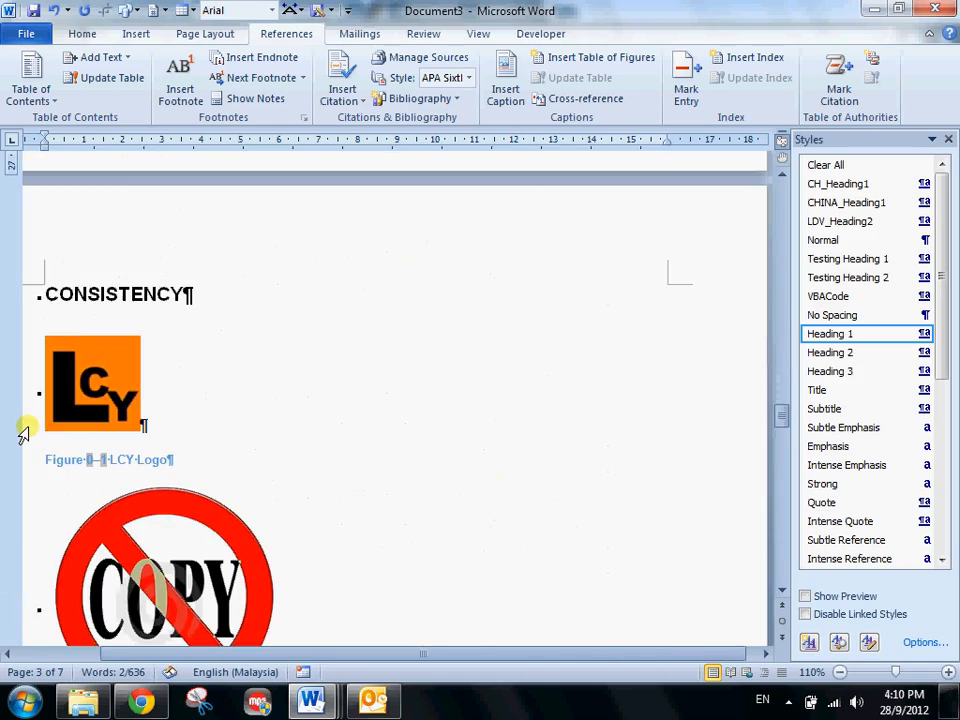
click(93, 460)
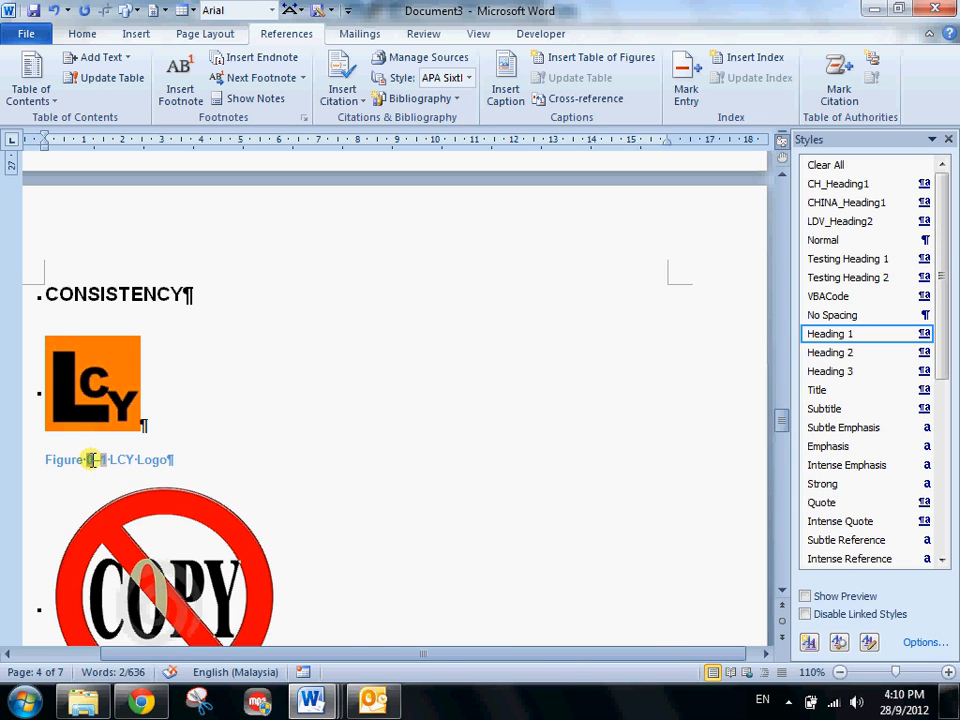
scroll(93, 460, down, 3)
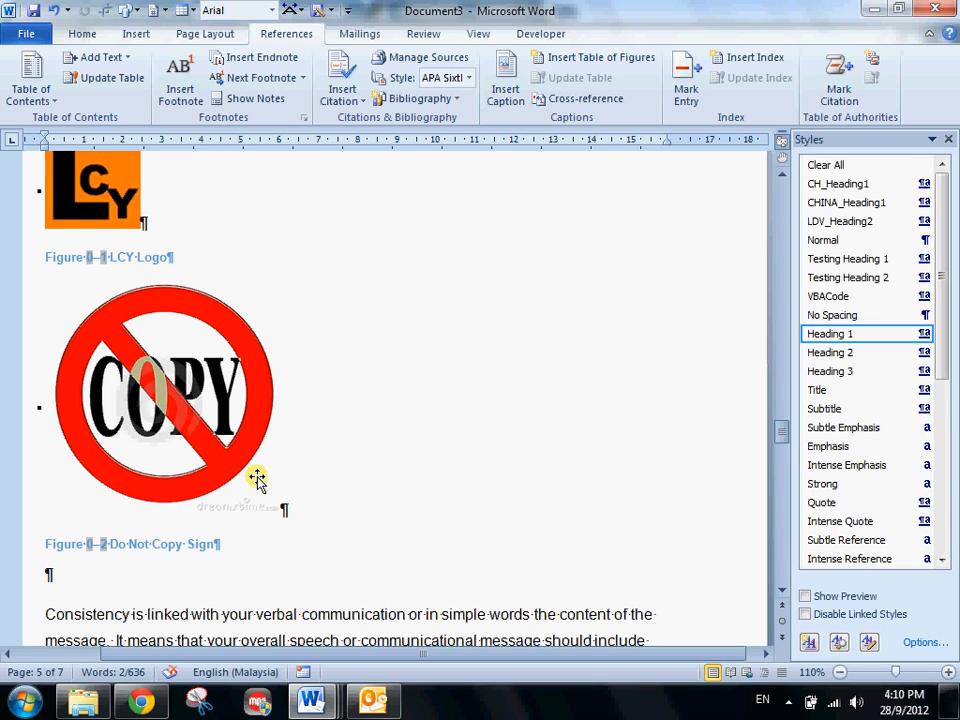
scroll(90, 422, up, 10)
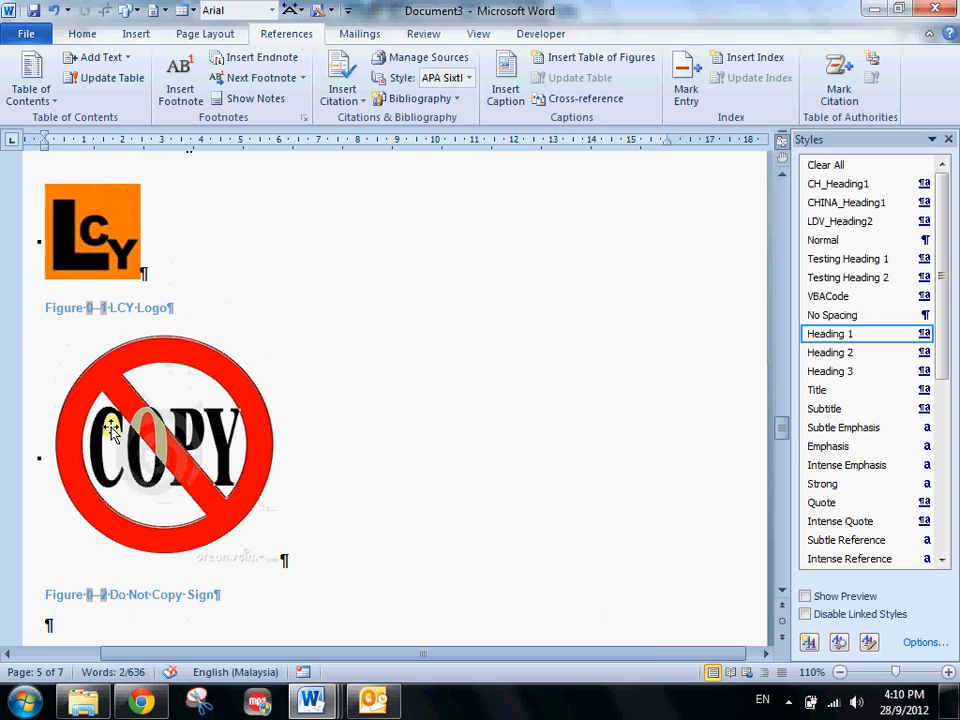
scroll(3, 392, up, 8)
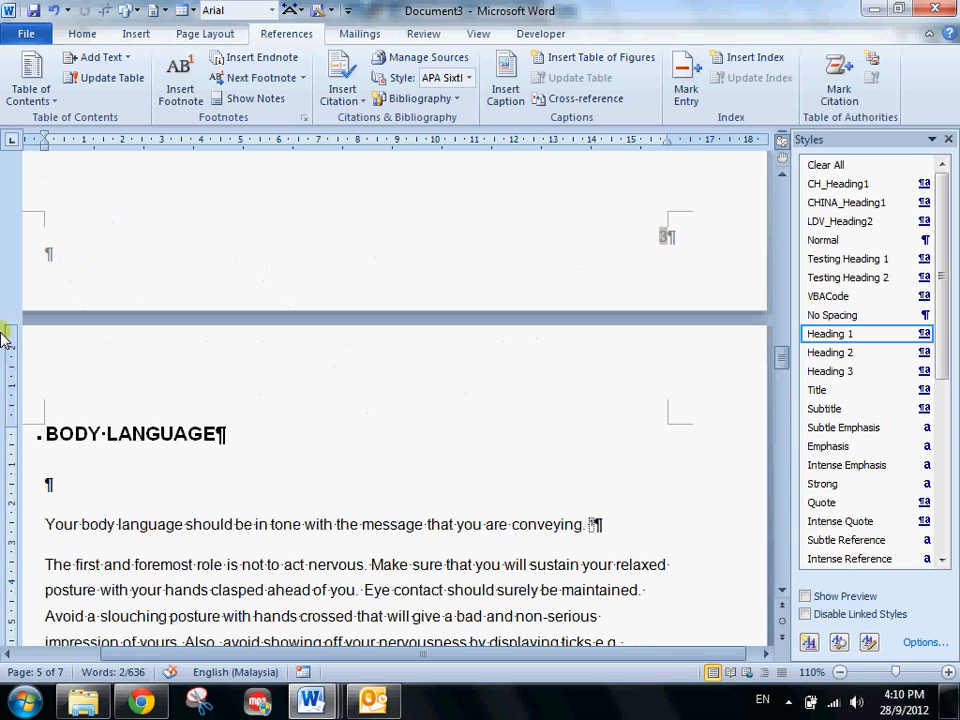
- Apply the CONFIDENTIAL 1 watermark to the document pages
click(138, 38)
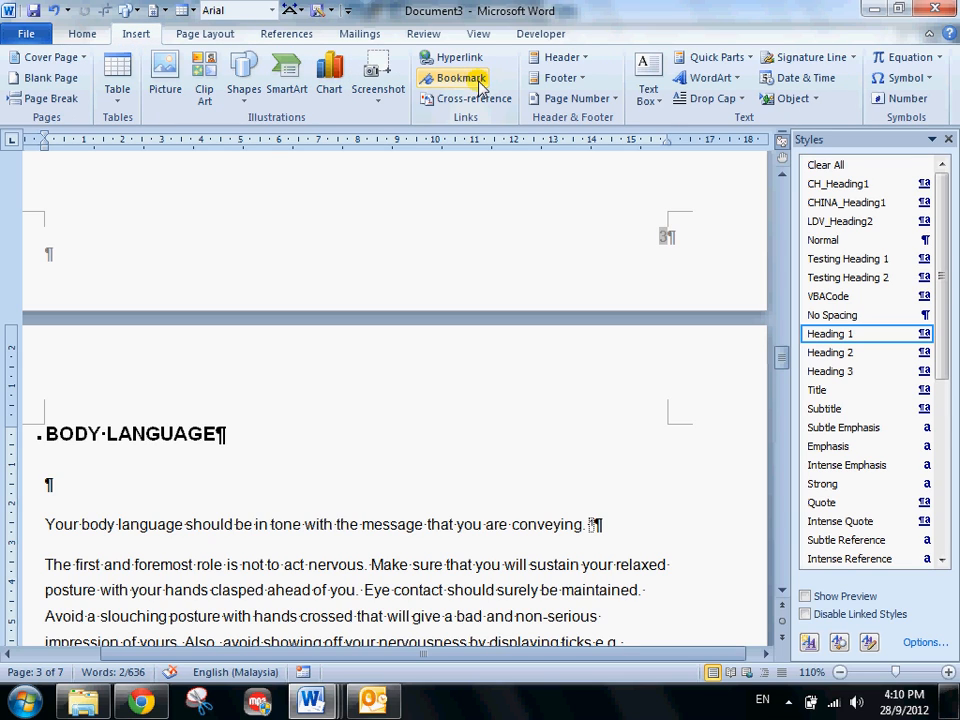
click(206, 34)
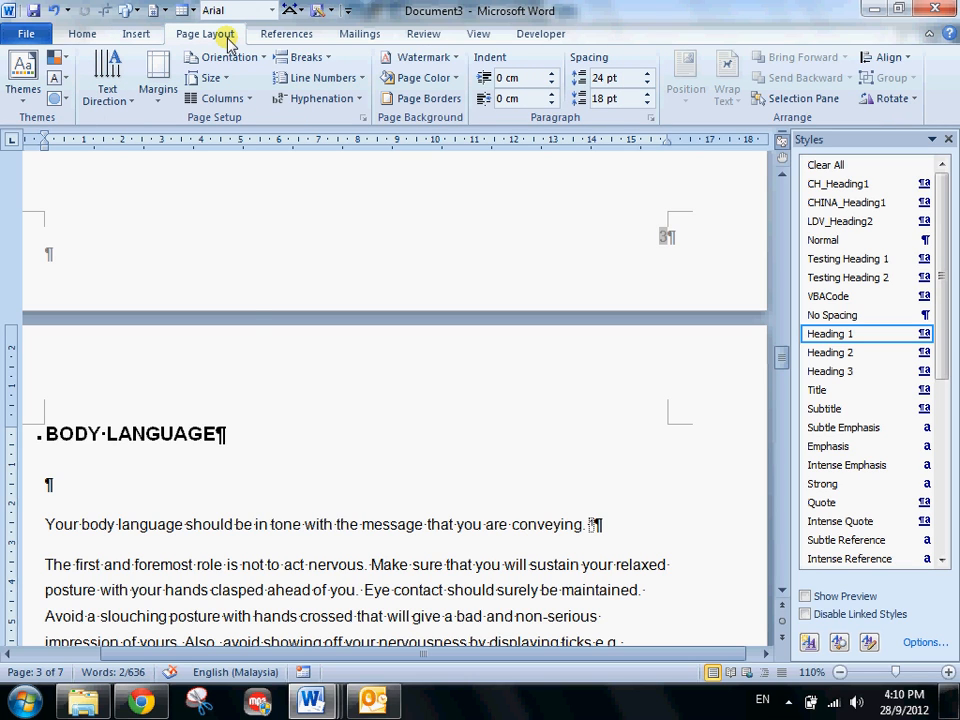
scroll(257, 343, up, 10)
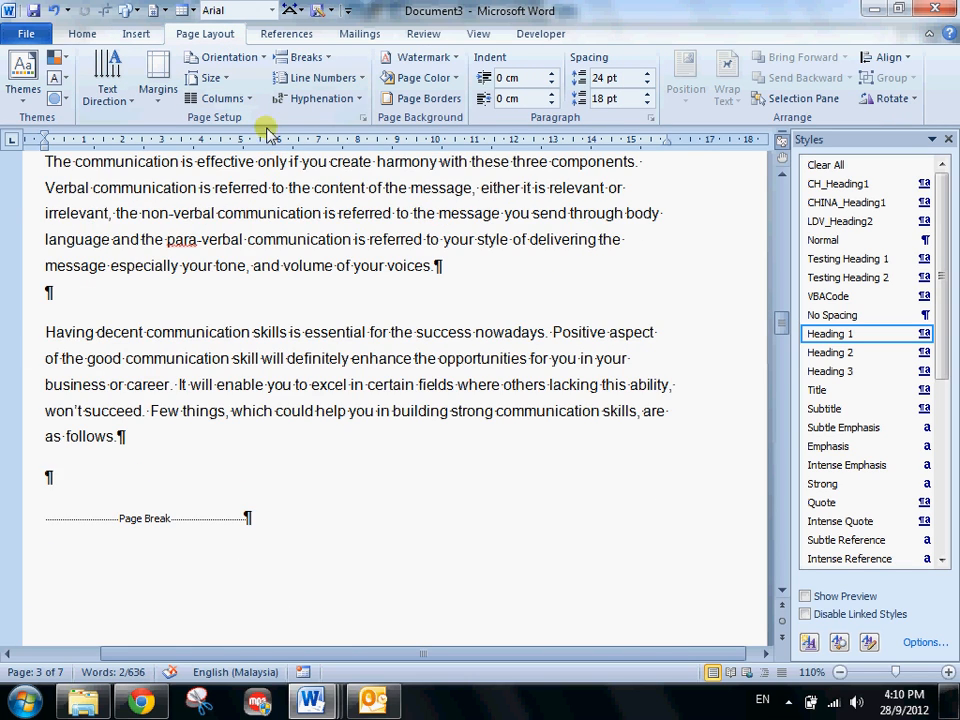
scroll(268, 133, up, 8)
click(200, 33)
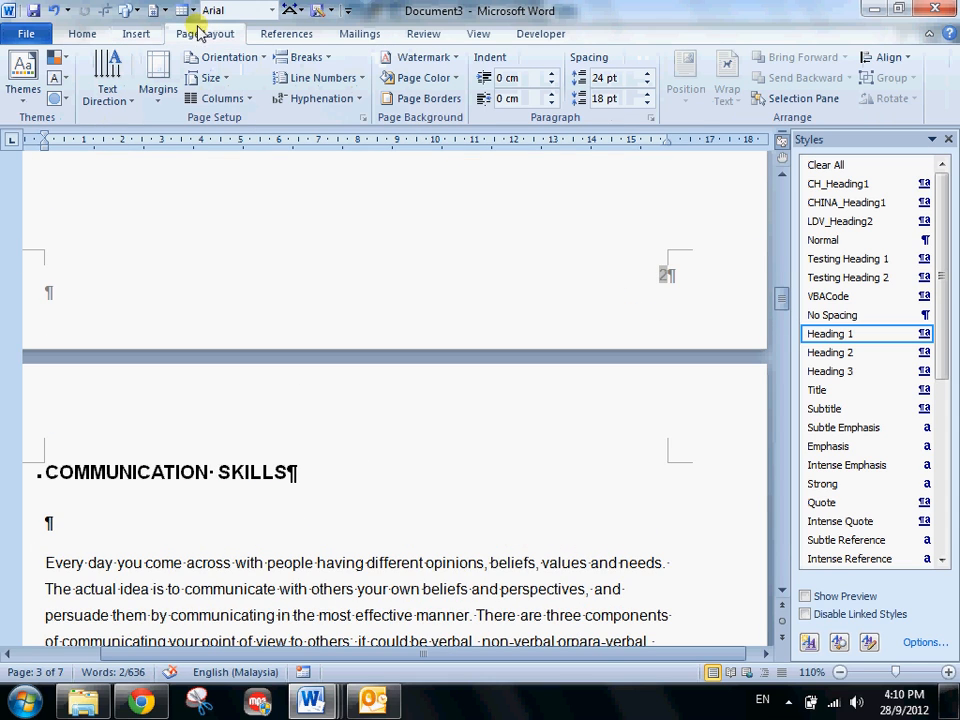
scroll(321, 259, up, 4)
scroll(321, 259, down, 1)
click(423, 57)
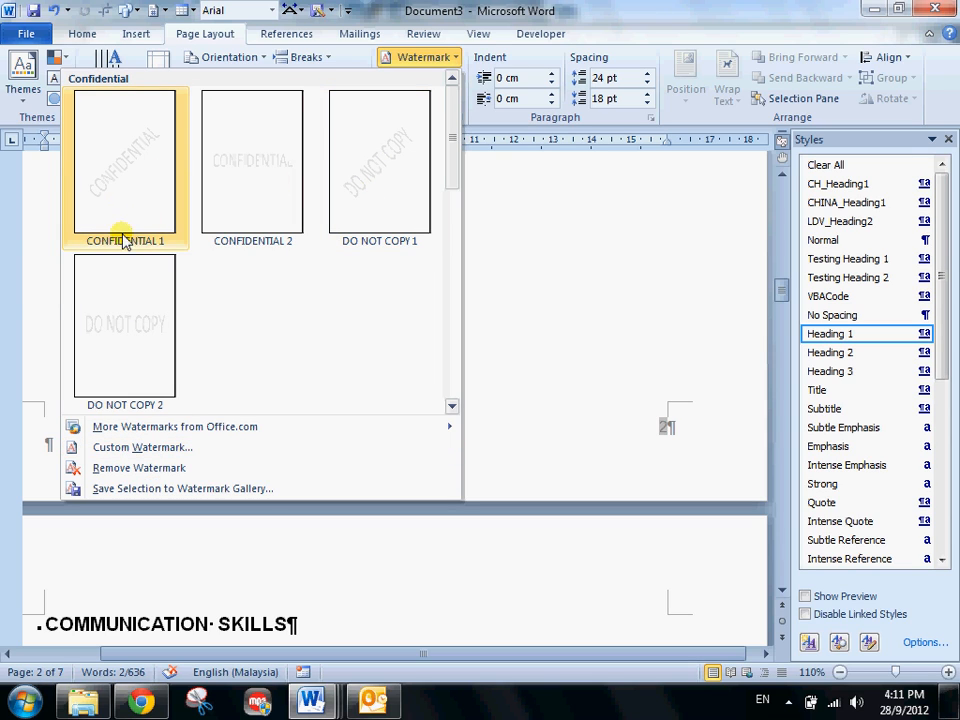
click(114, 203)
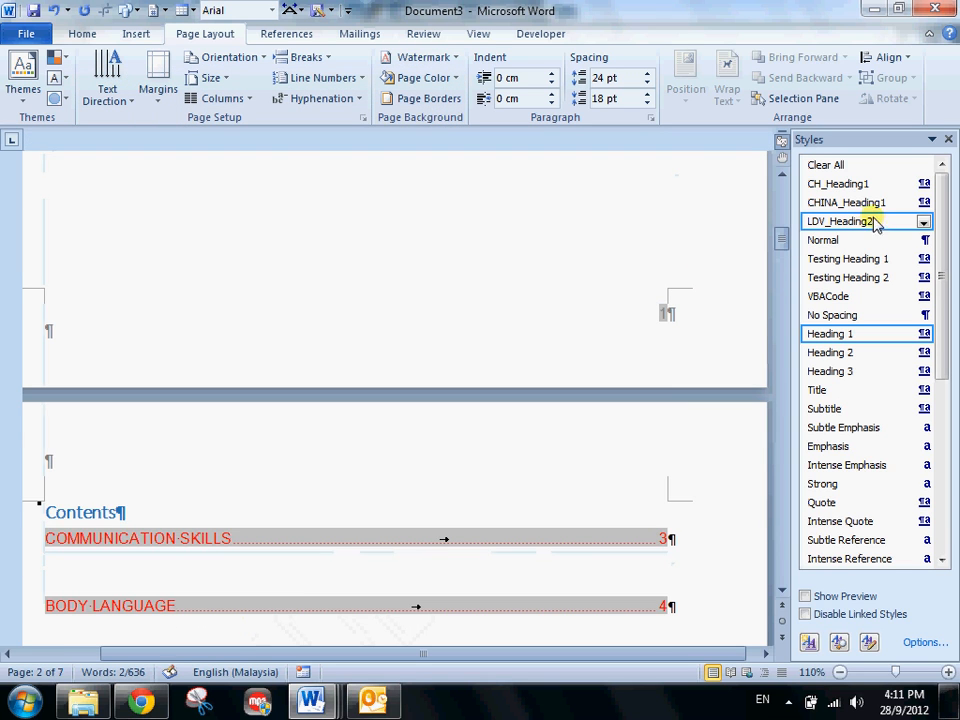
- Lay out the first body paragraph under the COMMUNICATION SKILLS heading in two columns
drag(781, 253, 781, 396)
ctrl+scroll(580, 412, down, 5)
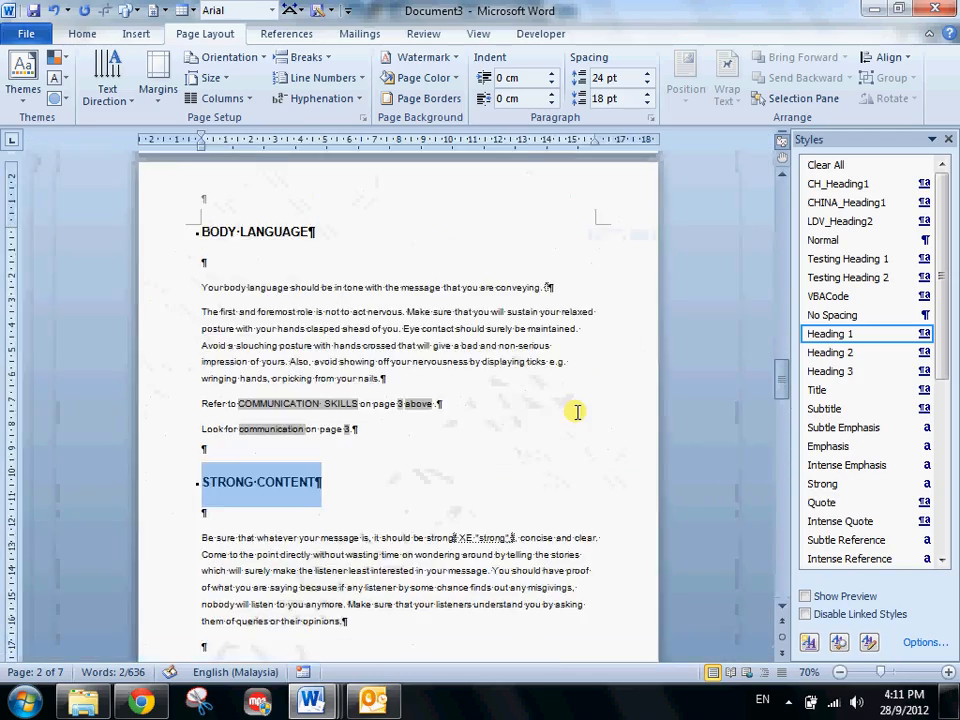
scroll(184, 293, up, 10)
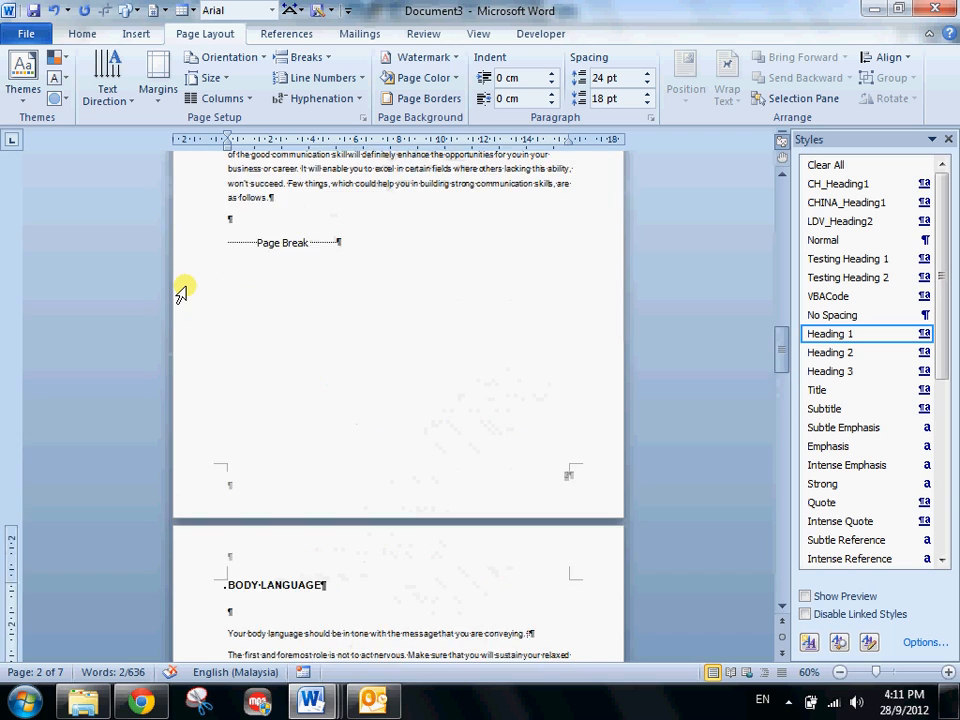
scroll(187, 291, down, 1)
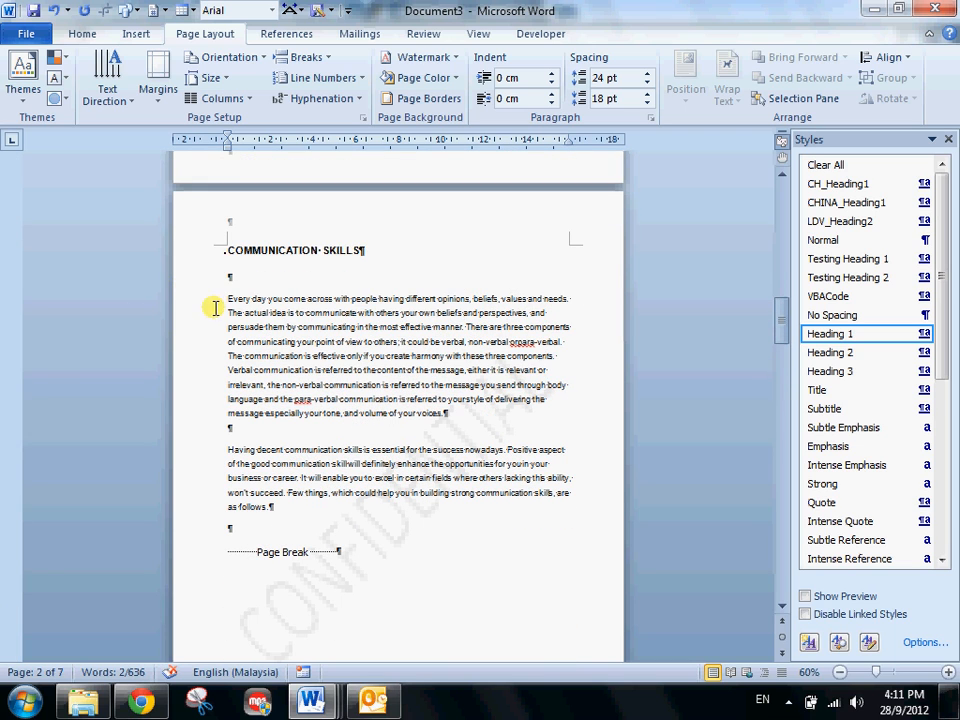
drag(201, 306, 209, 514)
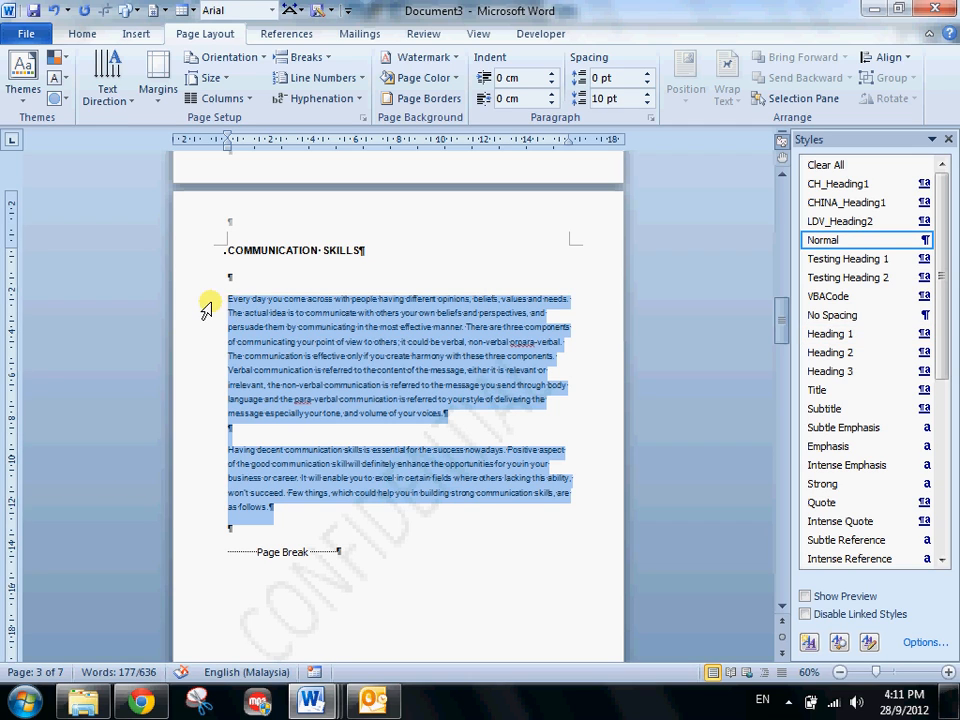
drag(205, 307, 201, 428)
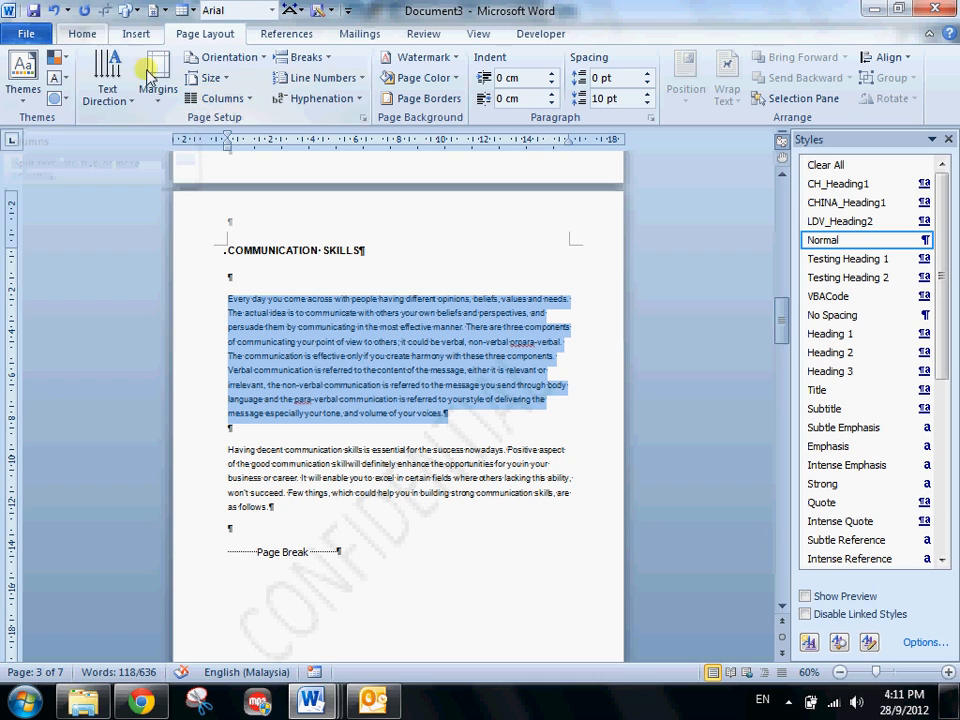
click(219, 100)
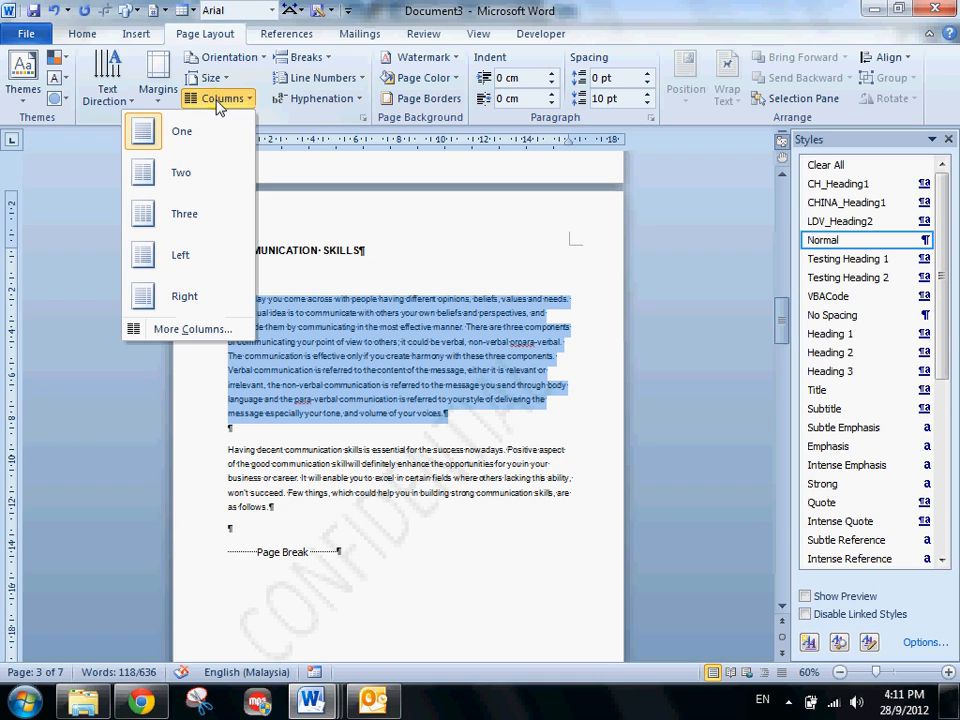
click(189, 187)
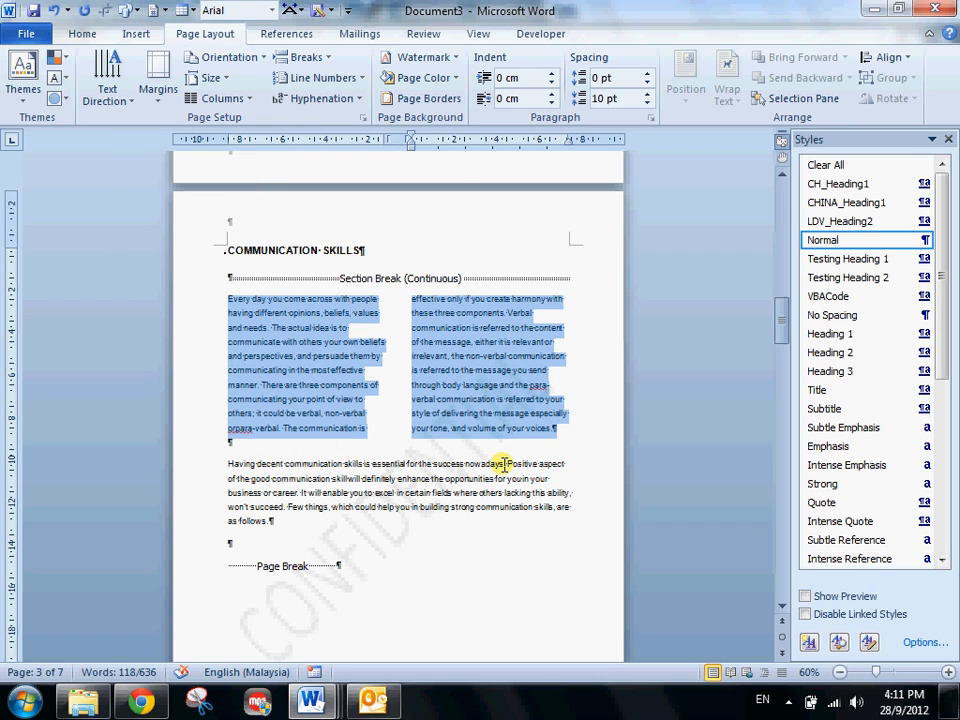
- Justify the text of the two-column paragraph under the COMMUNICATION SKILLS heading
click(93, 34)
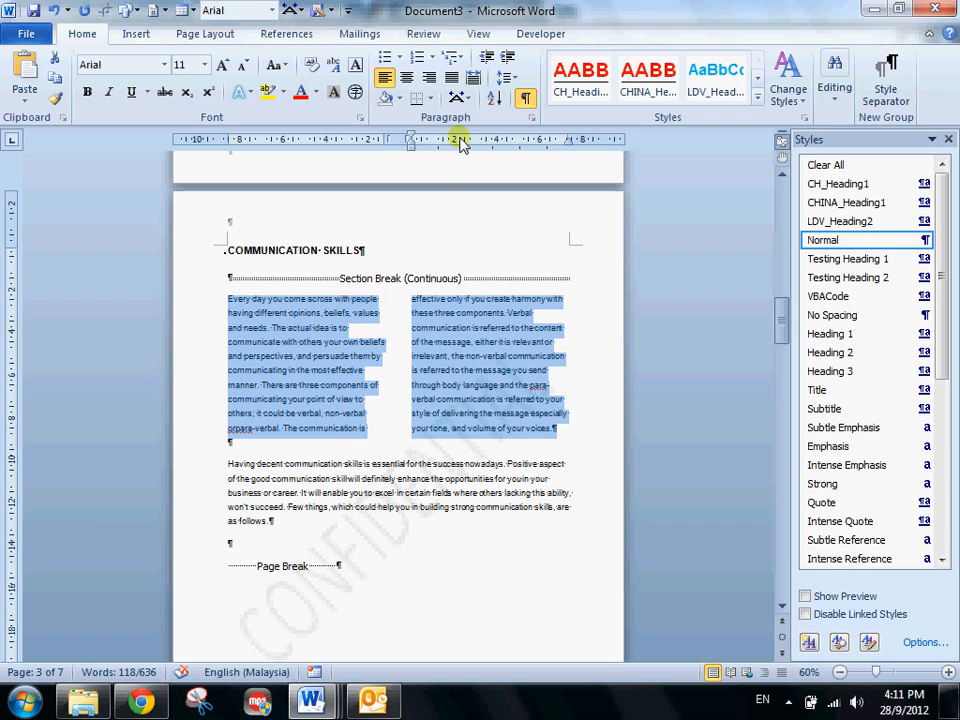
click(455, 78)
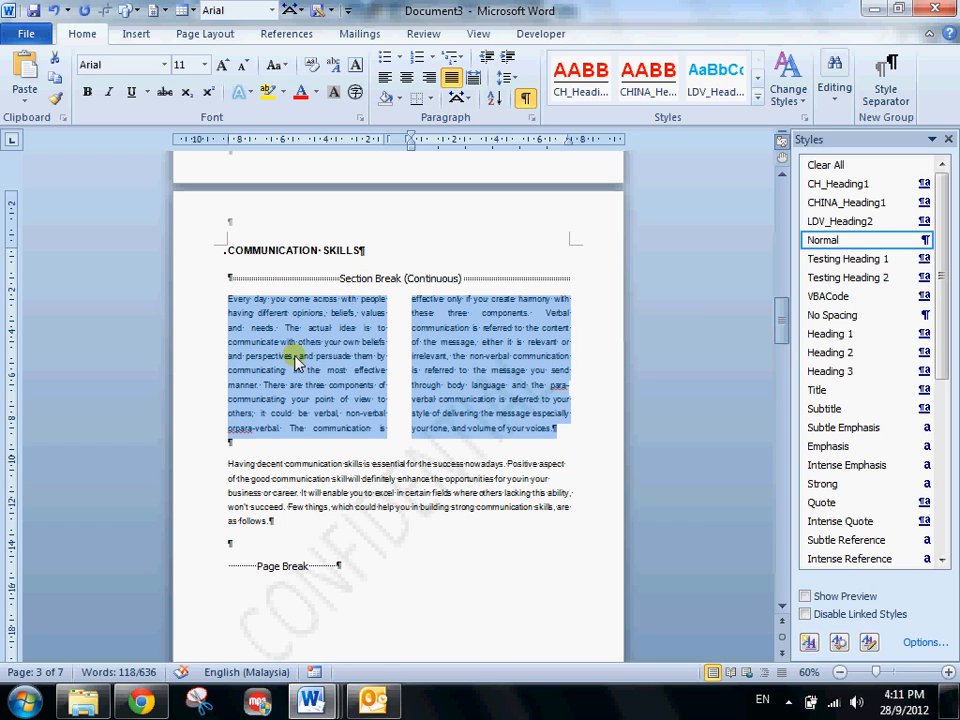
scroll(297, 362, up, 4)
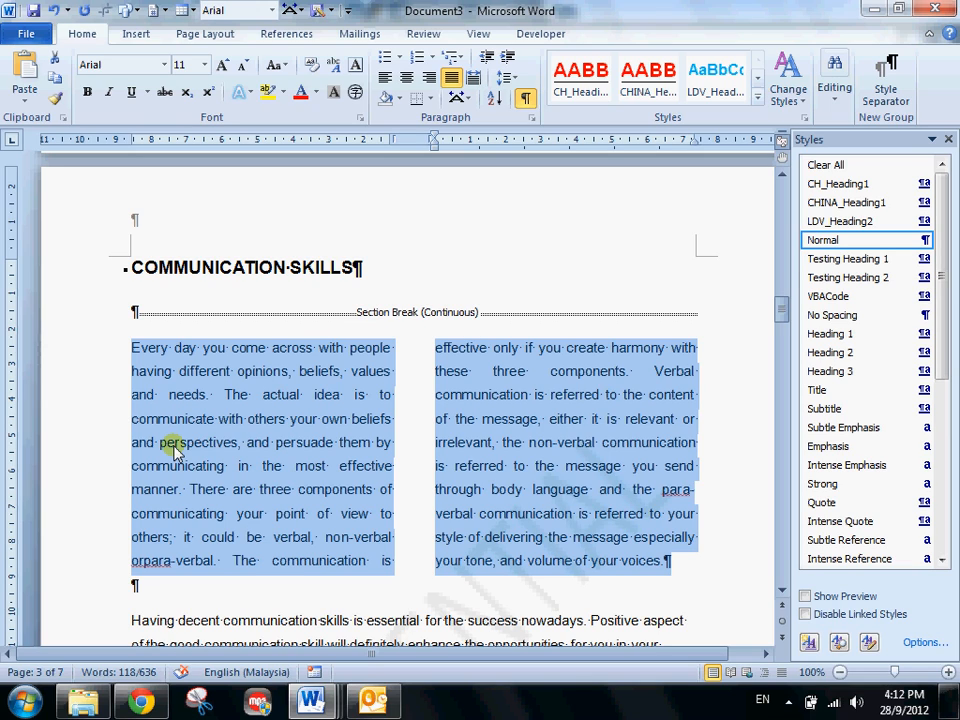
- Add the label "Total Number of pages:" below the title on the first page, before the page break
scroll(173, 450, down, 1)
key(ctrl+Home)
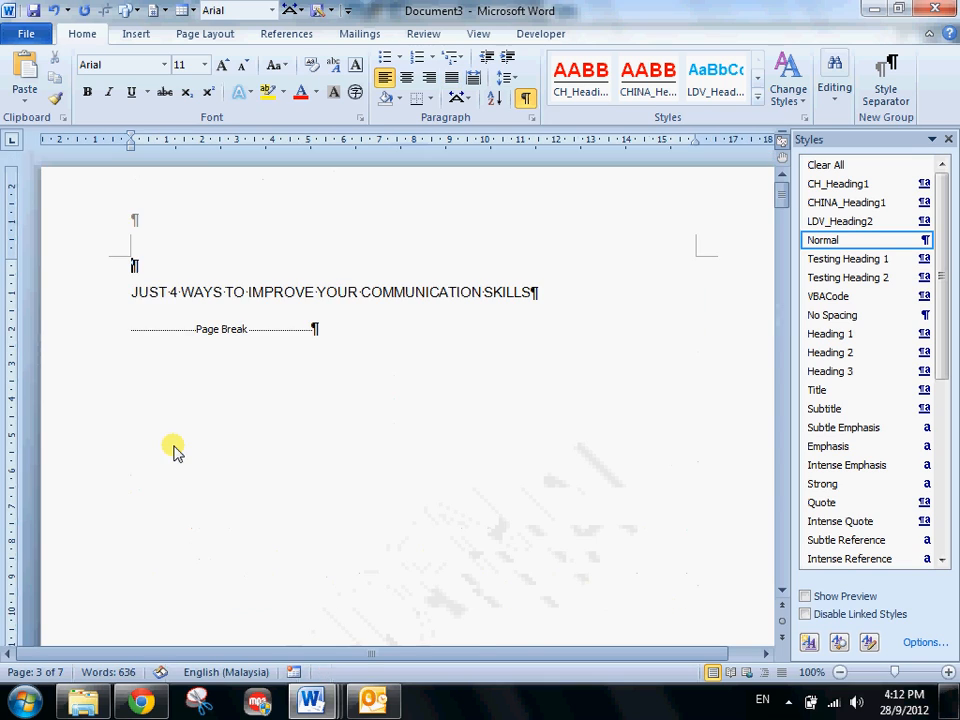
scroll(240, 510, down, 1)
click(242, 508)
scroll(210, 380, down, 3)
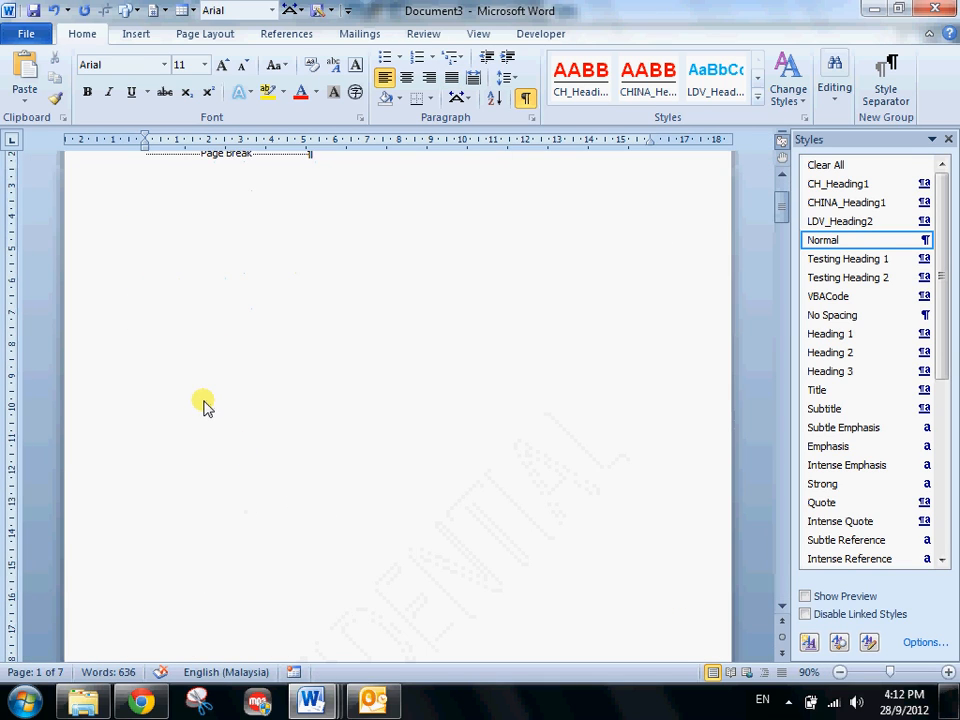
scroll(203, 405, up, 3)
text(T)
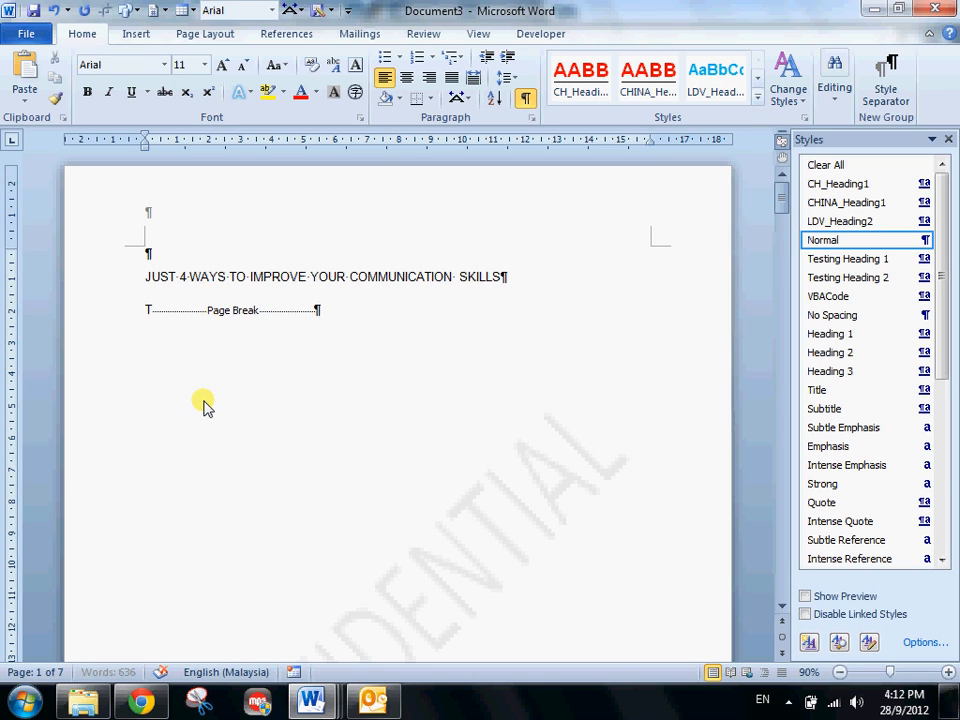
text(otal Number of pages:)
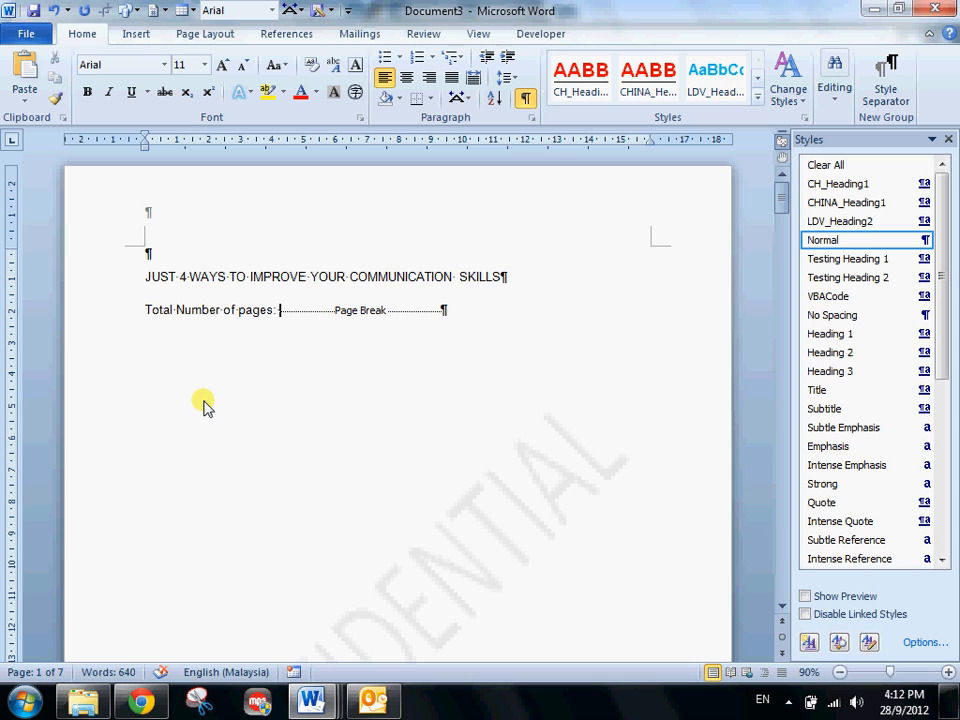
- Insert the NumPages document information field after "Total Number of pages:" in the One, Two, Three format
click(137, 35)
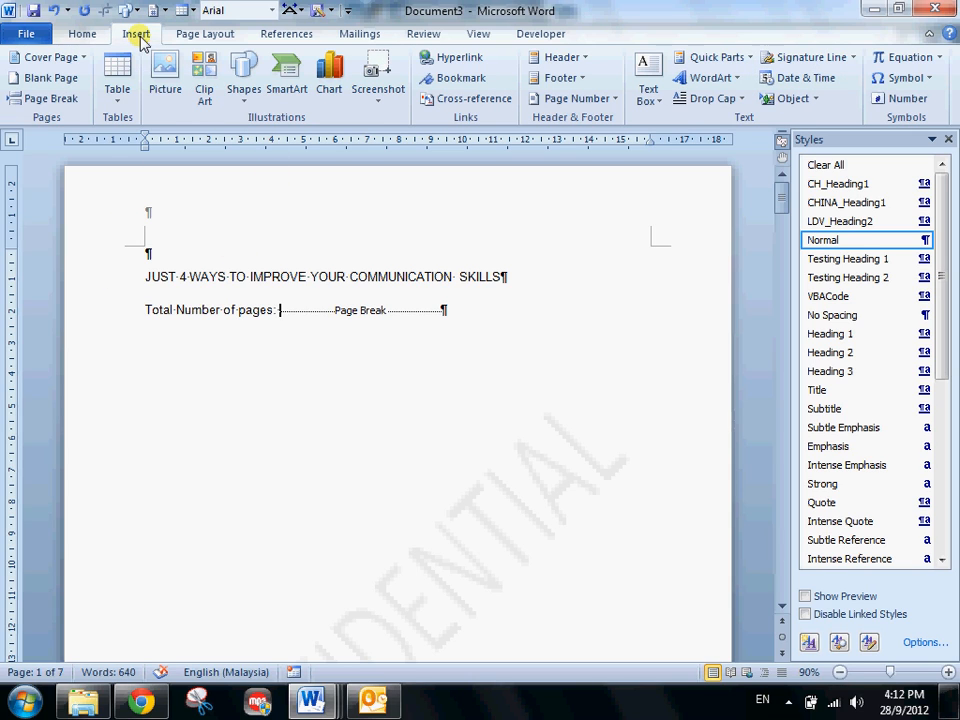
click(716, 57)
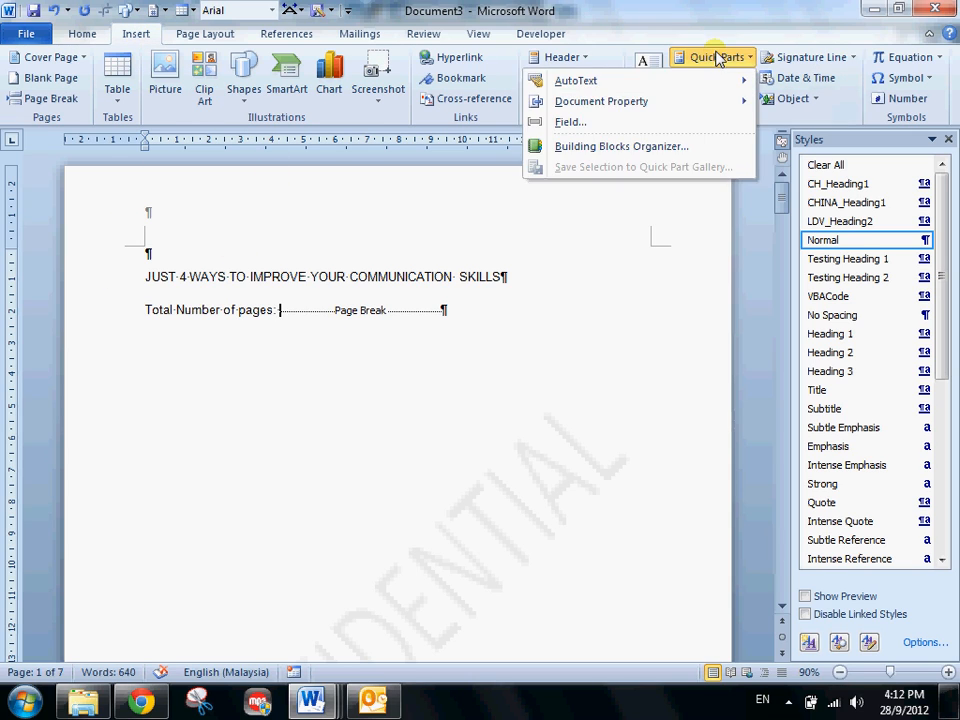
click(620, 126)
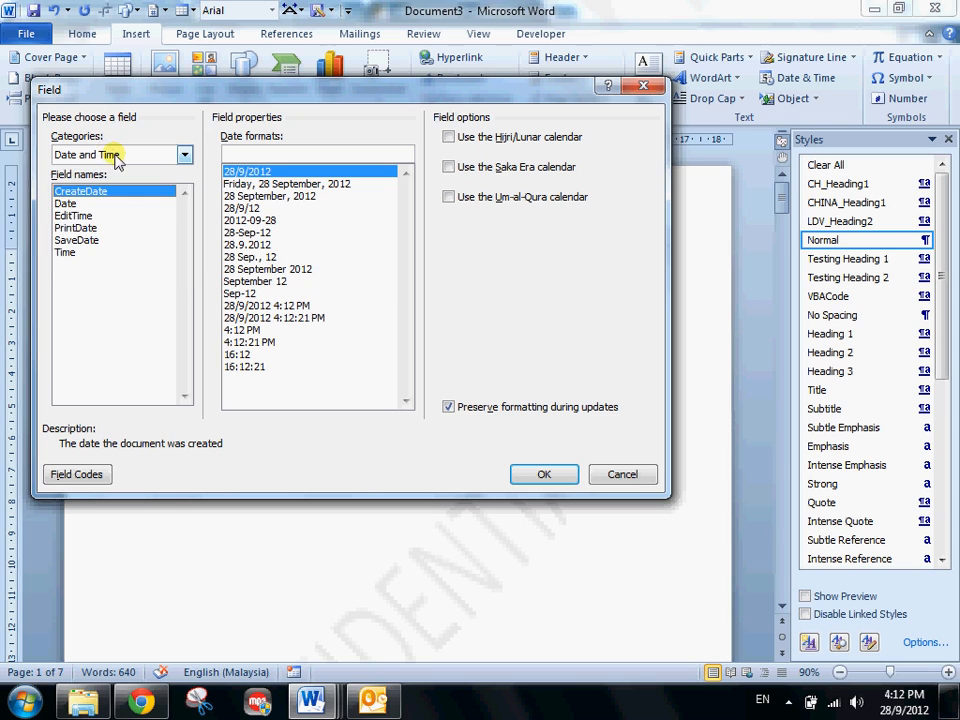
click(117, 156)
click(108, 208)
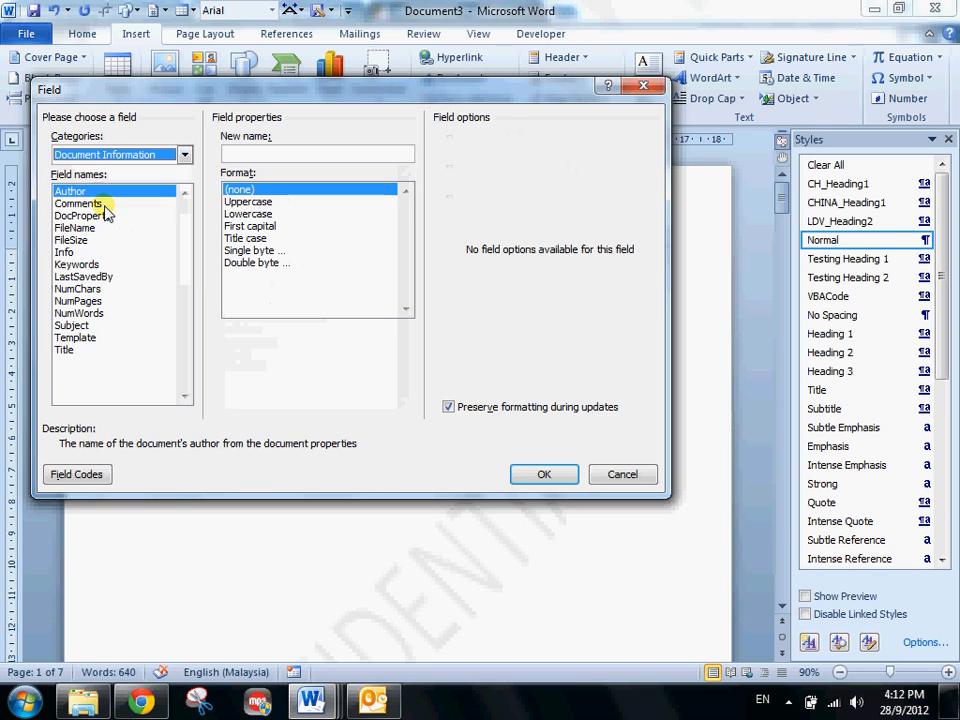
click(78, 301)
click(248, 166)
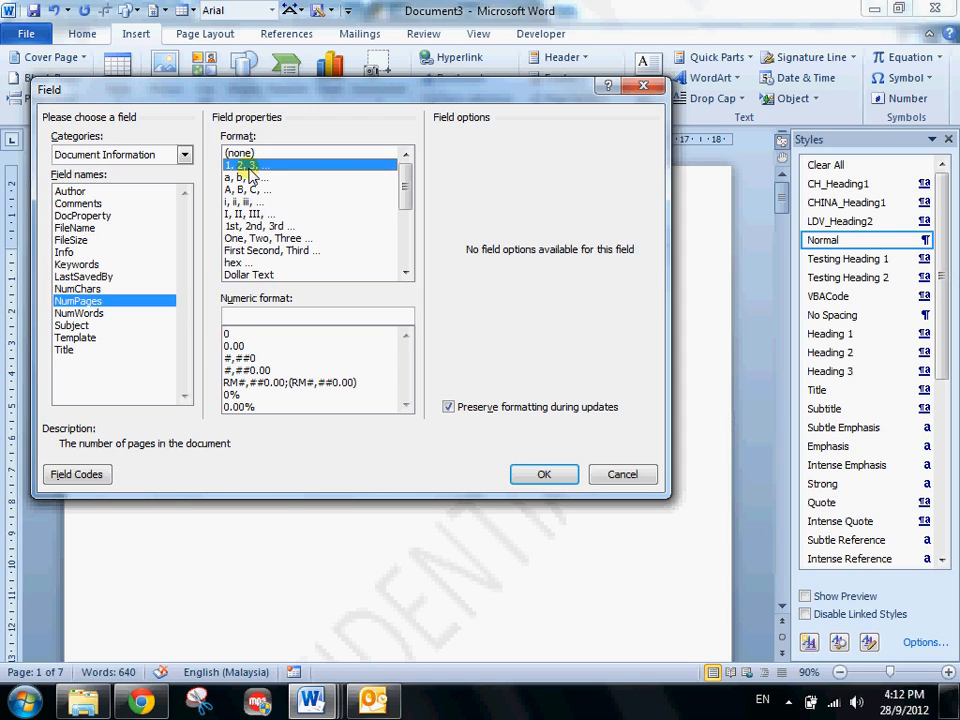
click(256, 239)
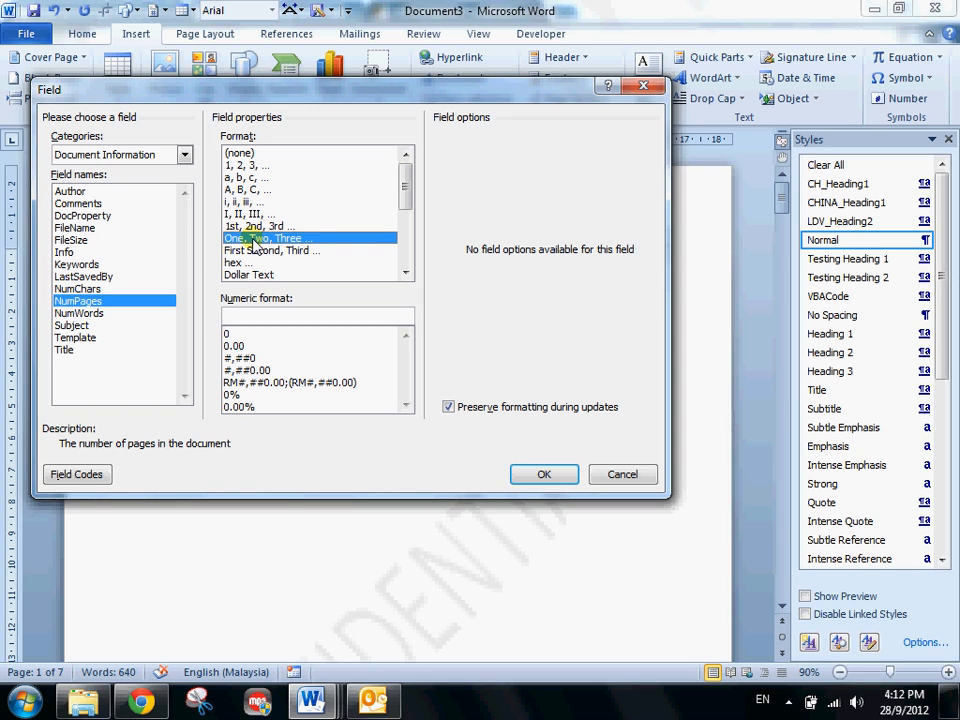
click(546, 475)
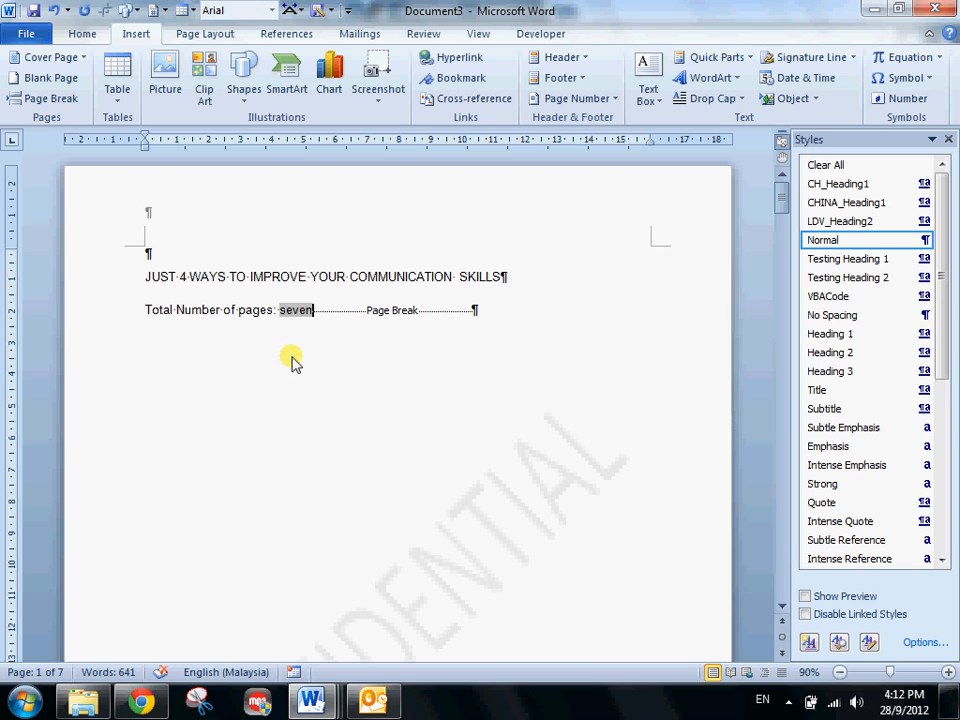
- Add a new line with the label "Written by:" below the page total
key(Return)
text(W)
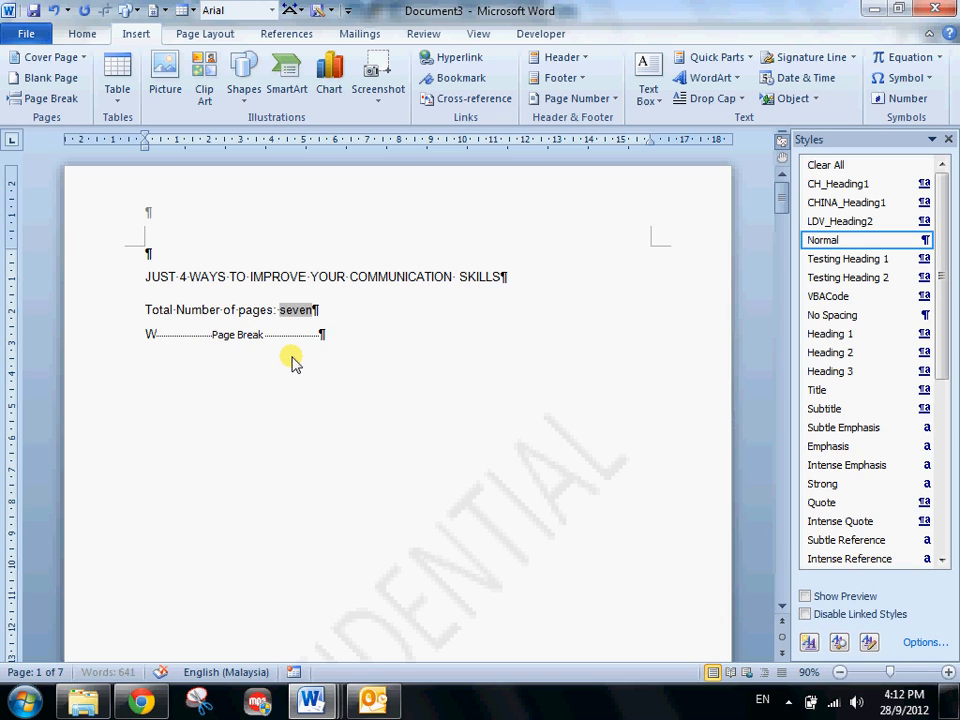
text(ritten by:)
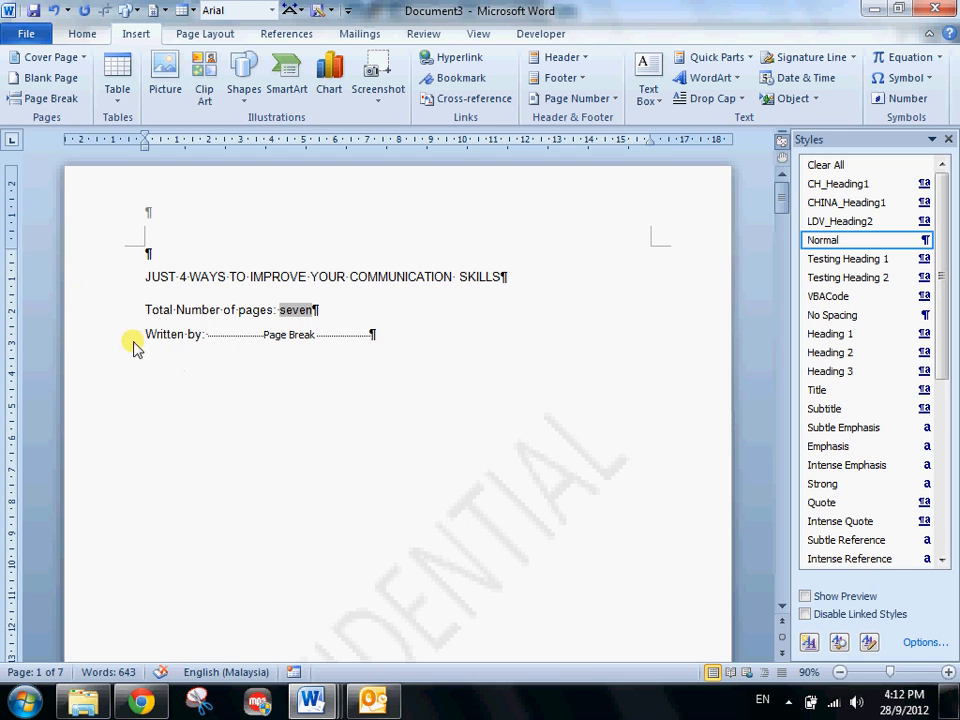
- Check the author in the document information and insert the Author document property after "Written by:"
click(25, 34)
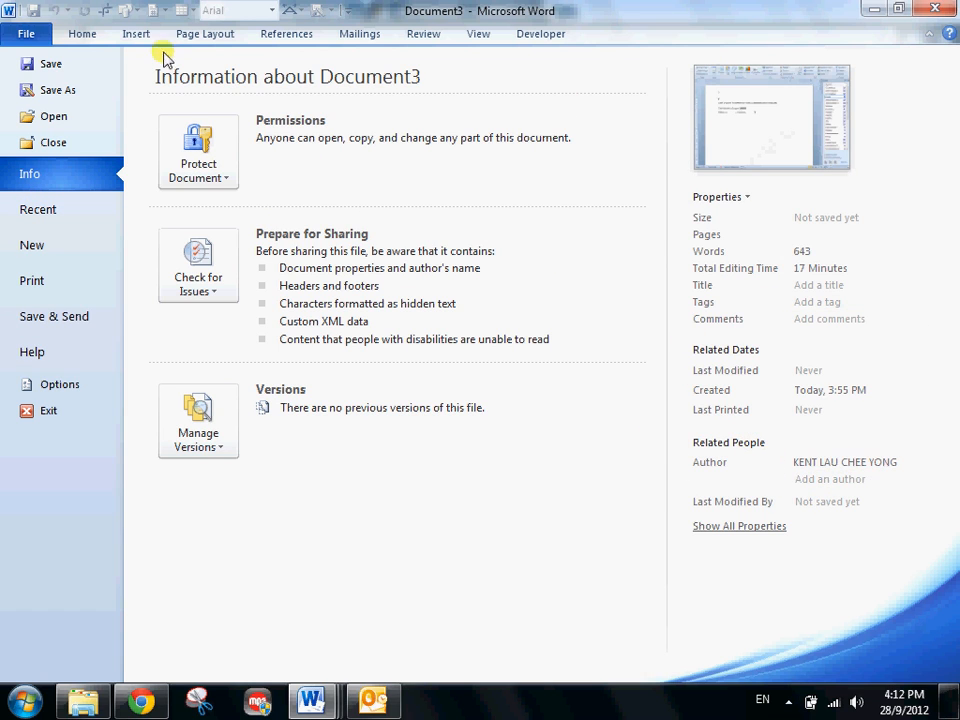
click(77, 37)
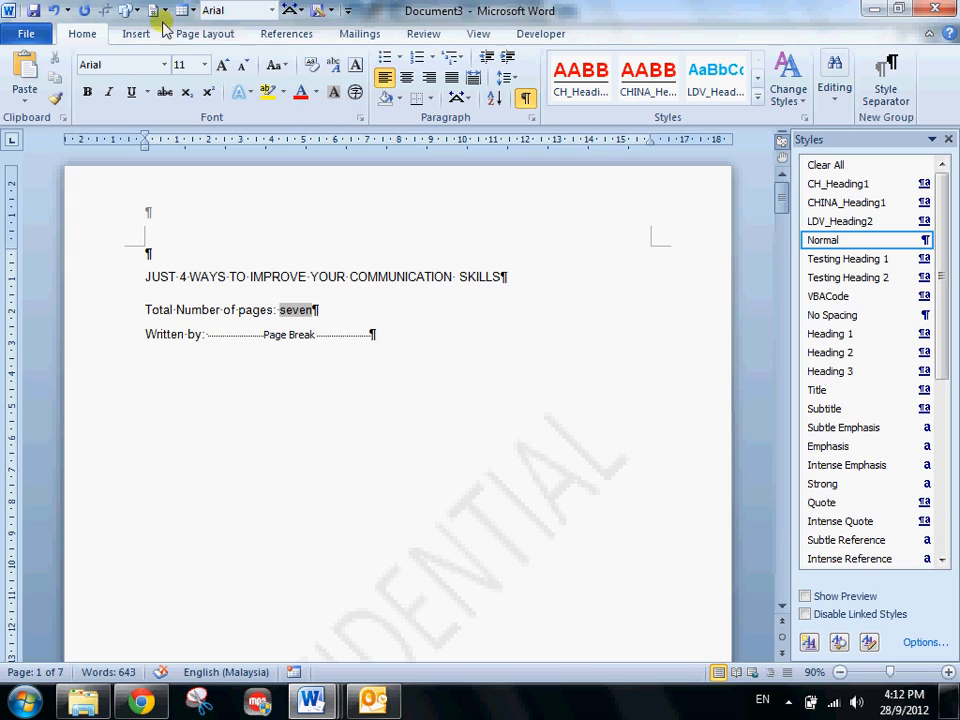
click(285, 35)
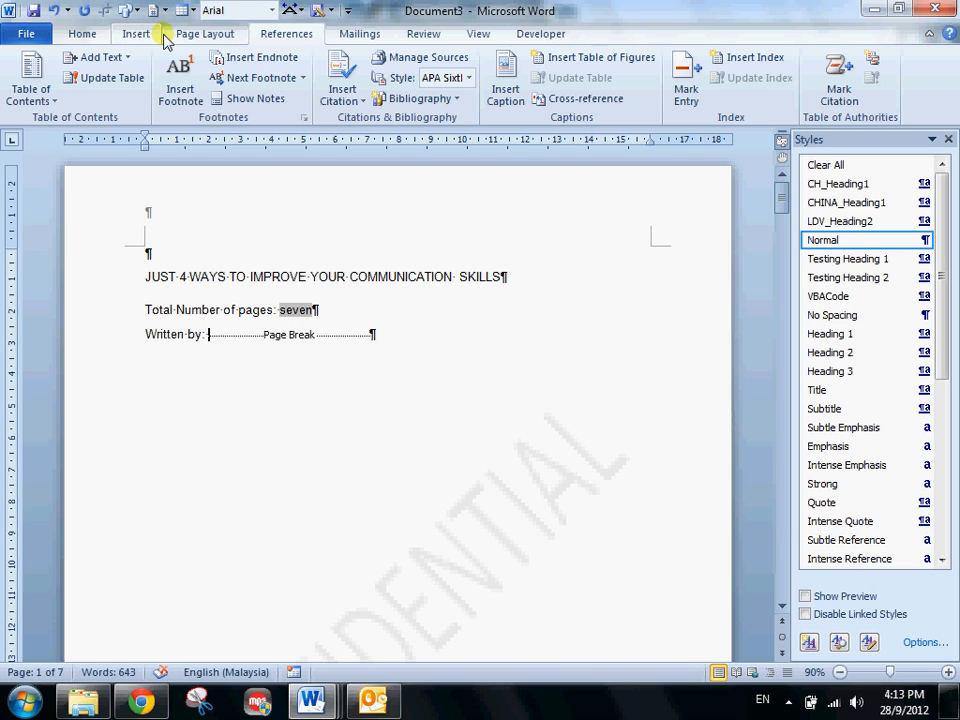
click(131, 35)
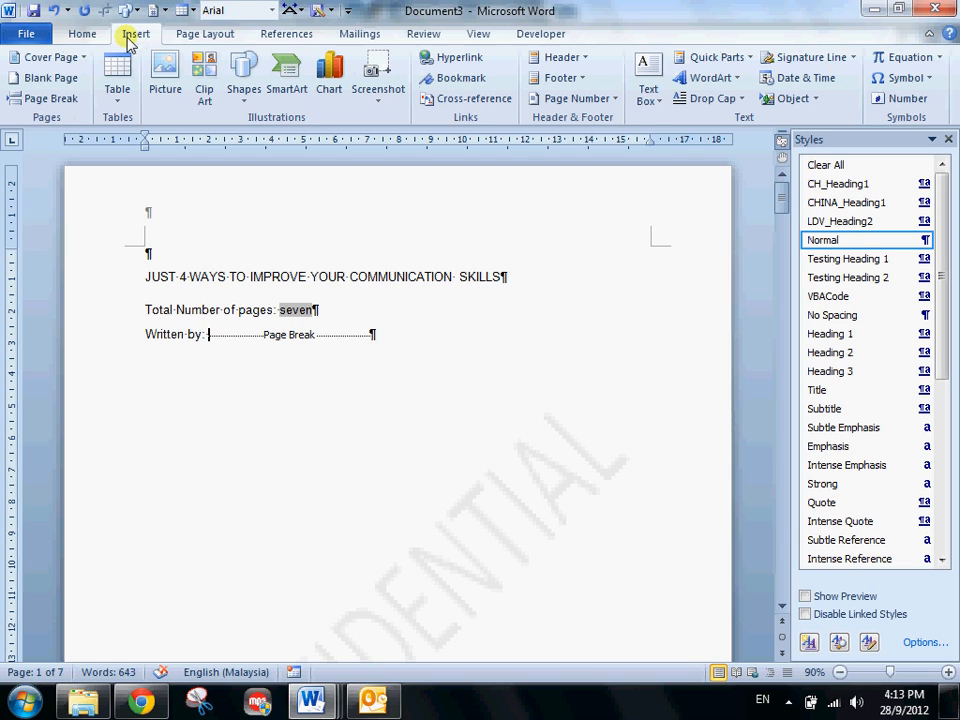
click(737, 58)
mouse_move(700, 103)
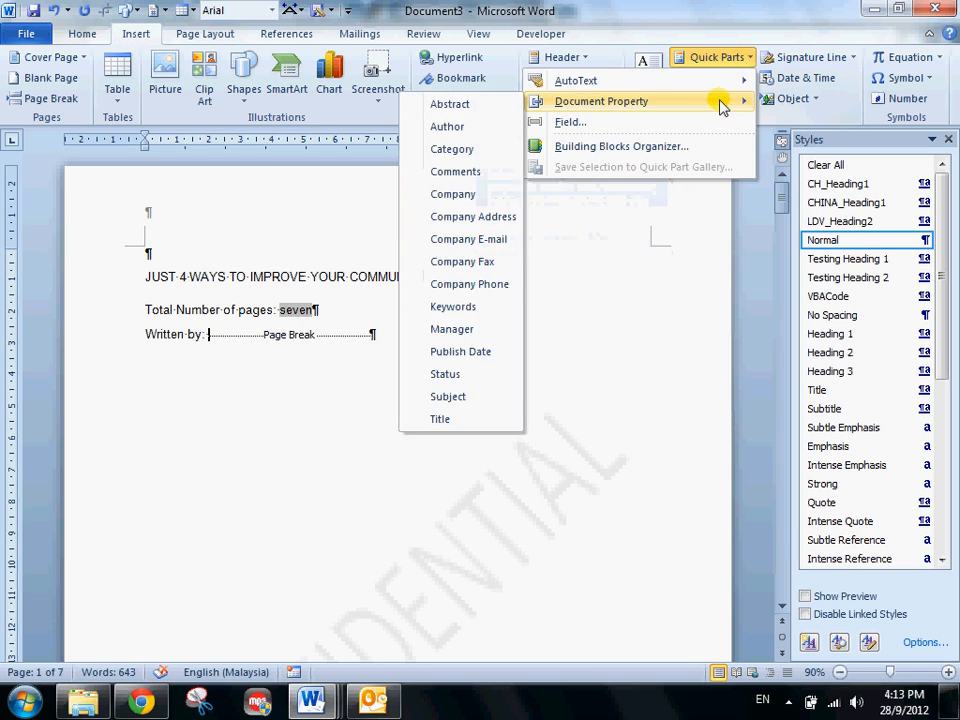
click(455, 127)
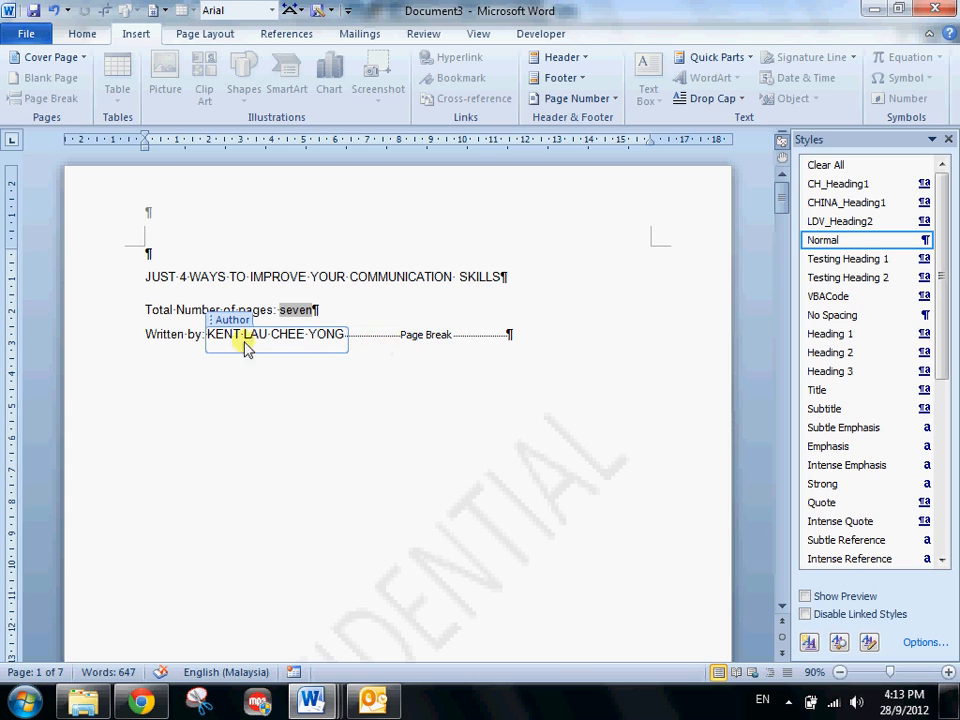
drag(205, 338, 133, 336)
click(338, 336)
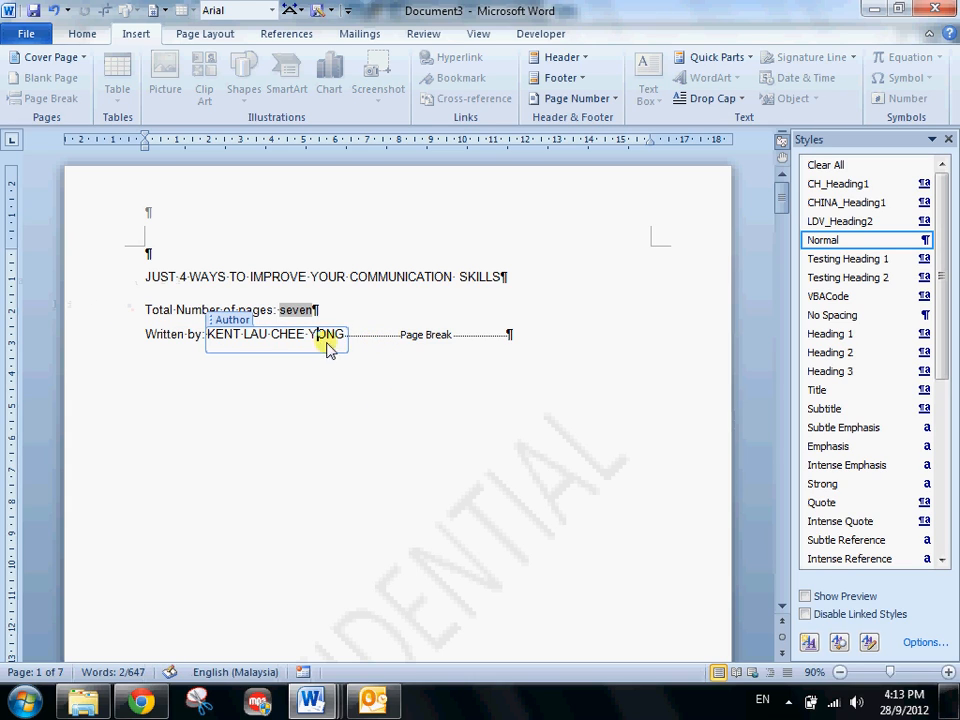
- Select the title line JUST 4 WAYS TO IMPROVE YOUR COMMUNICATION SKILLS on the first page
click(68, 262)
click(118, 279)
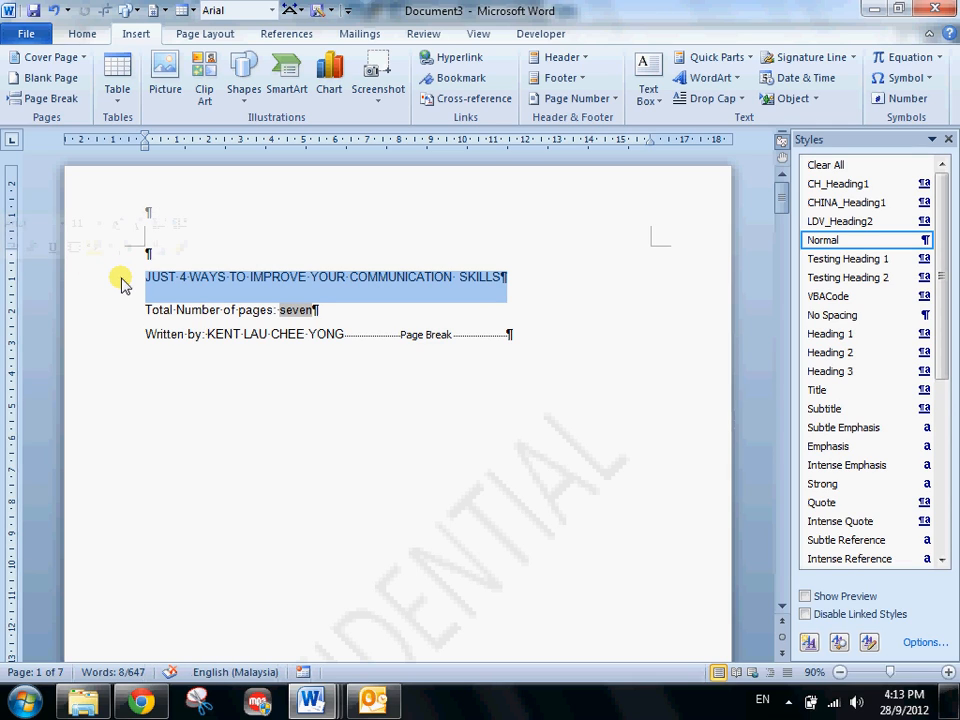
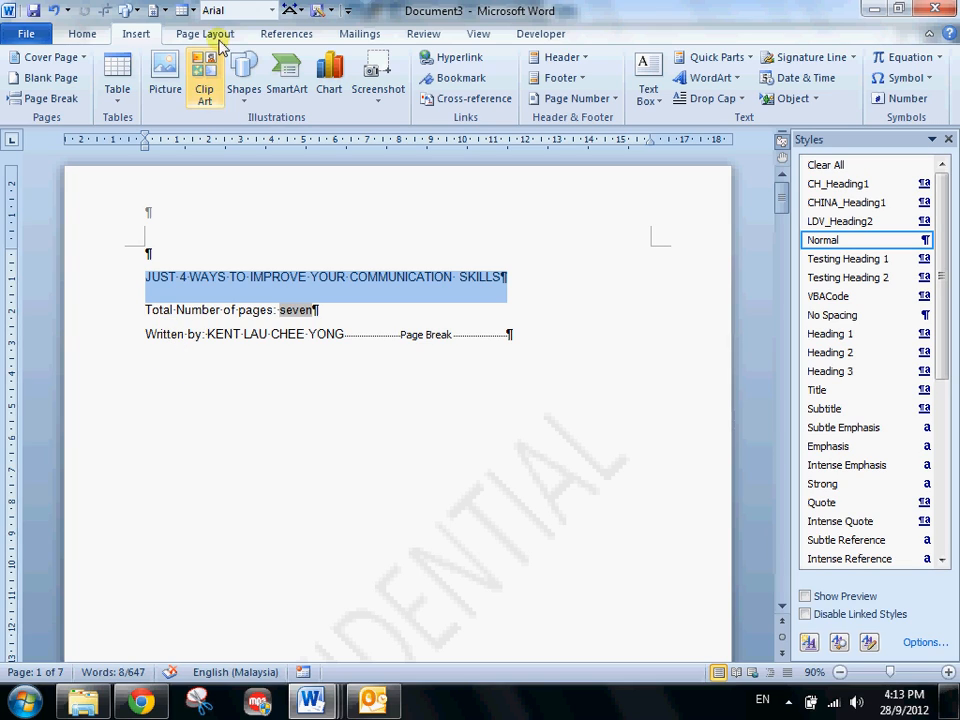
- Reselect the title line on the first page and turn on Track Changes
click(317, 334)
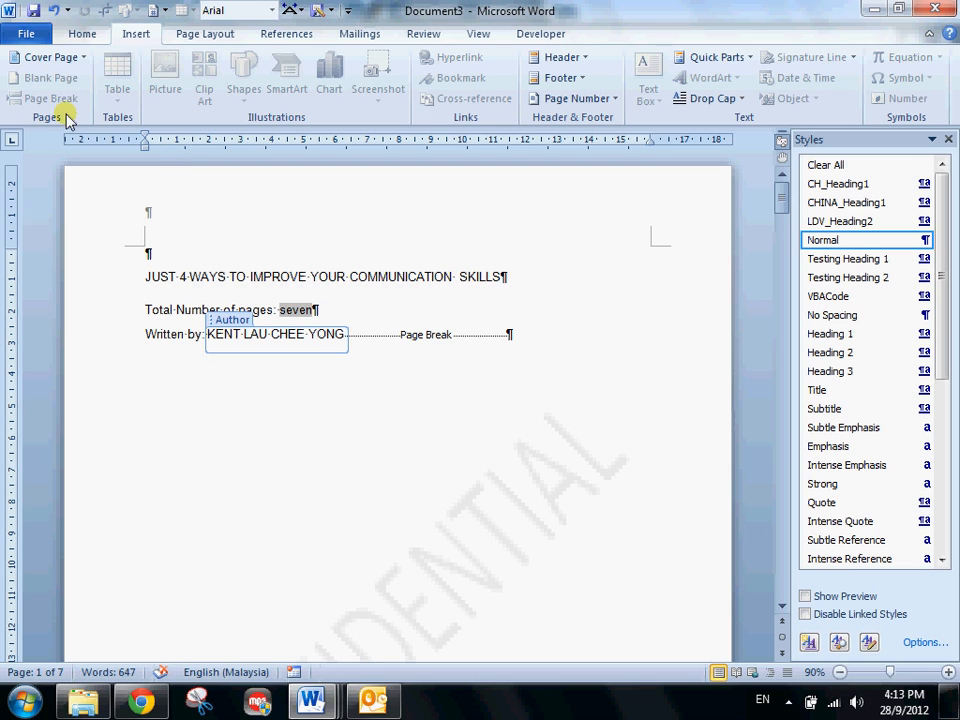
click(80, 36)
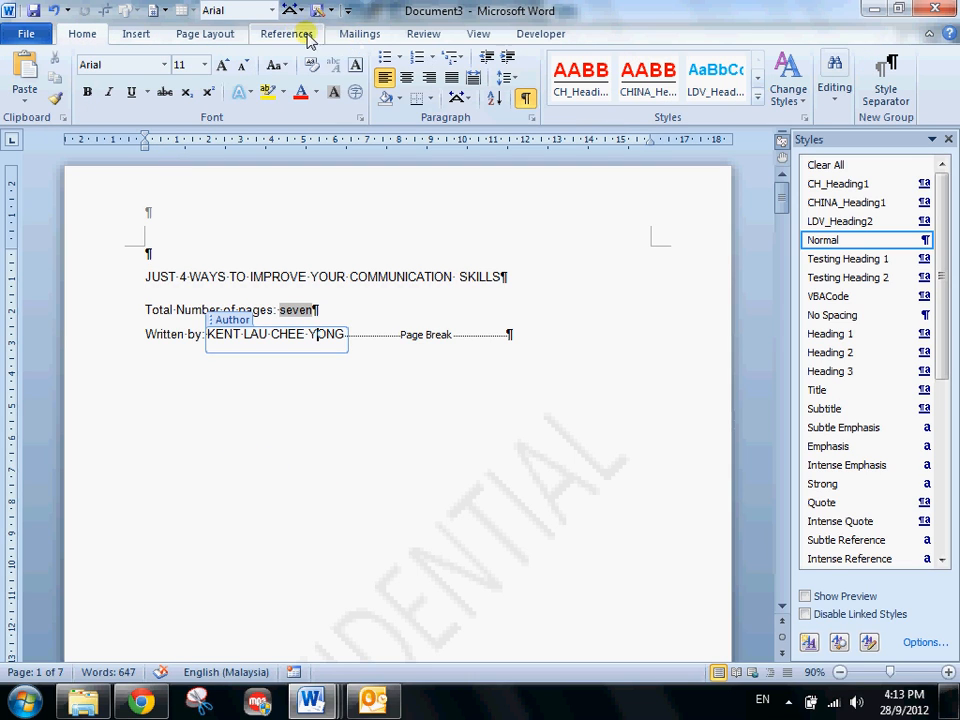
click(423, 34)
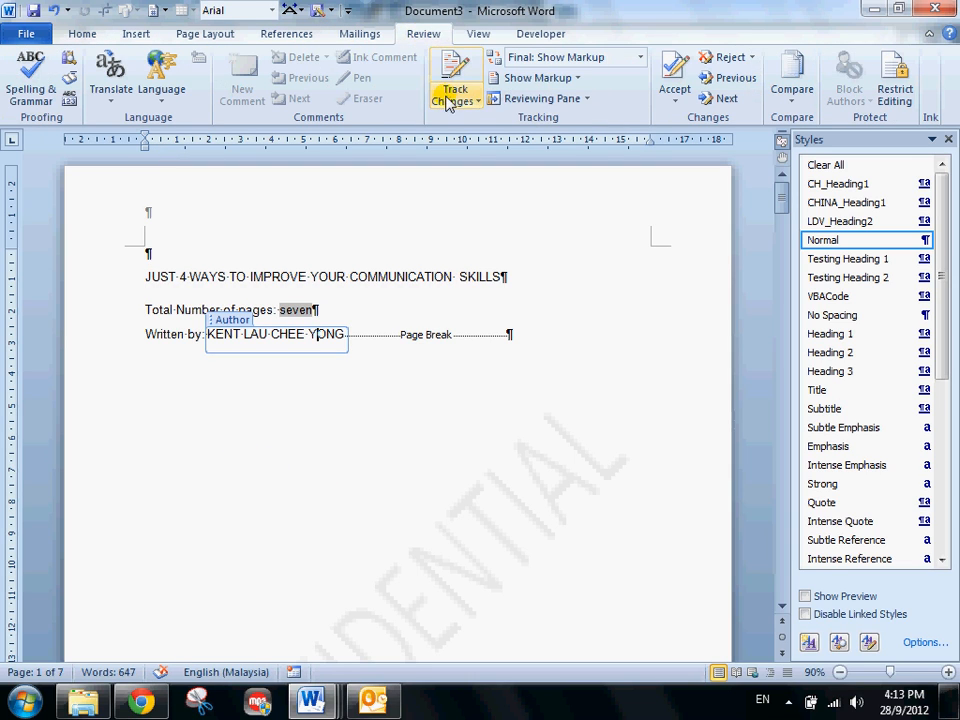
click(113, 281)
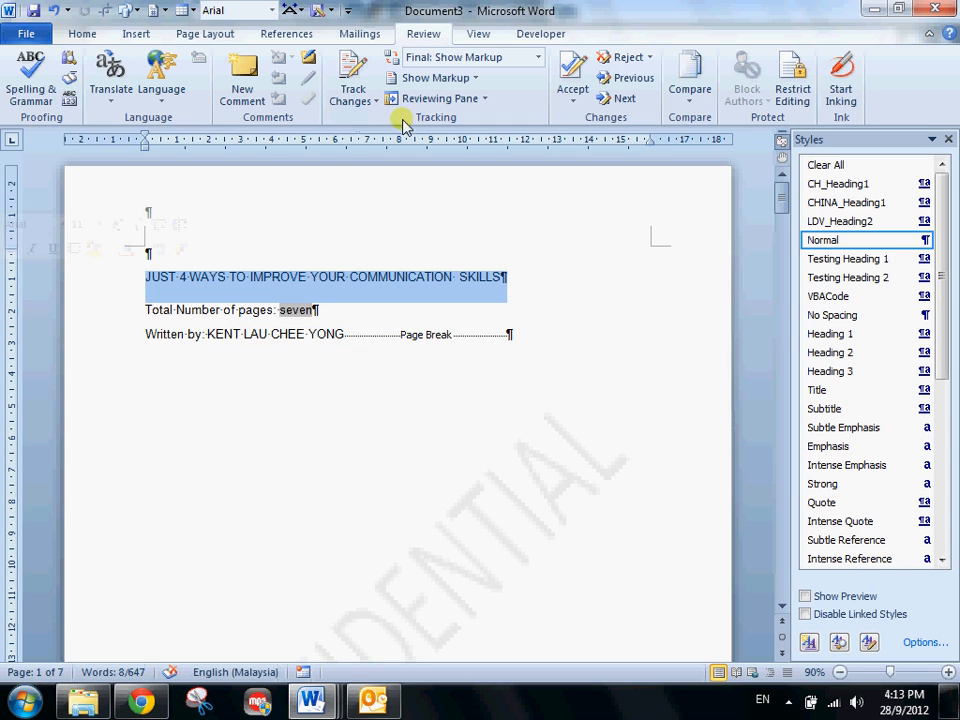
click(80, 34)
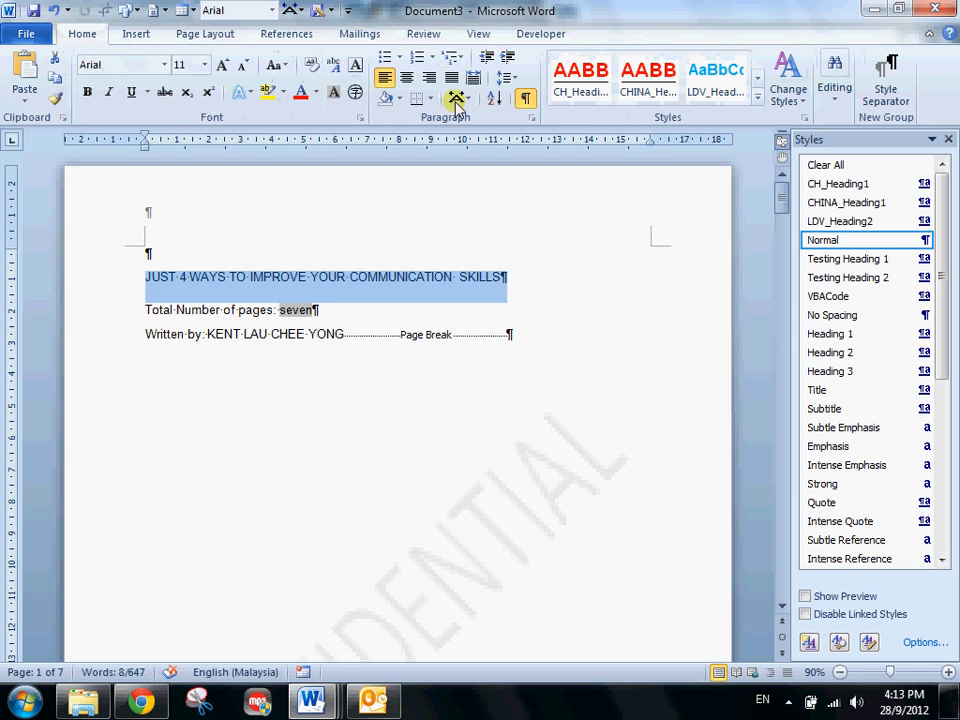
click(424, 34)
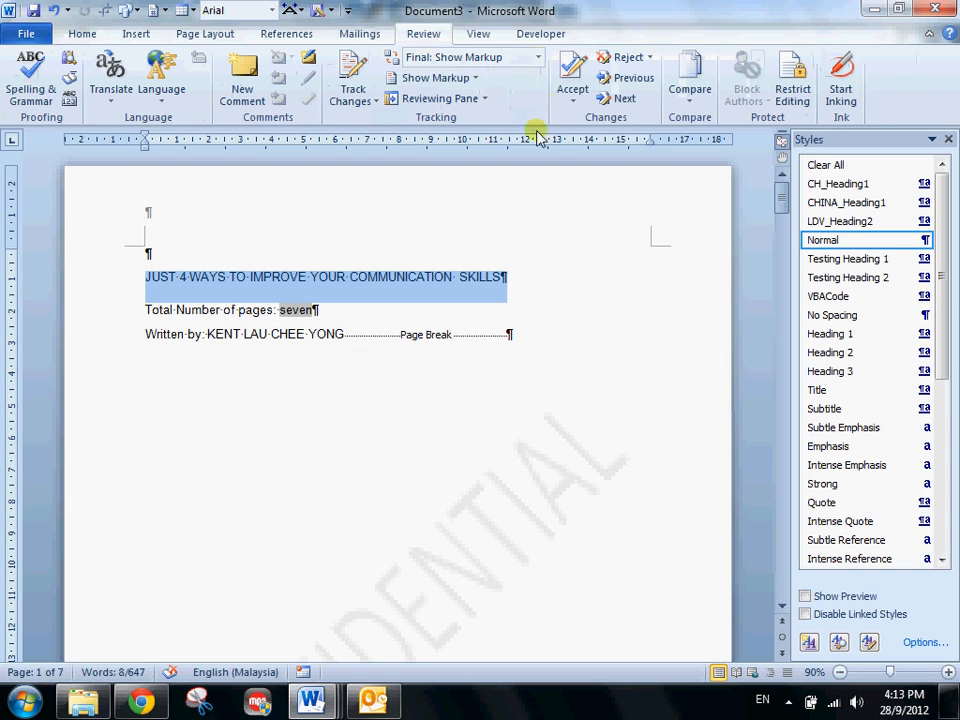
click(352, 76)
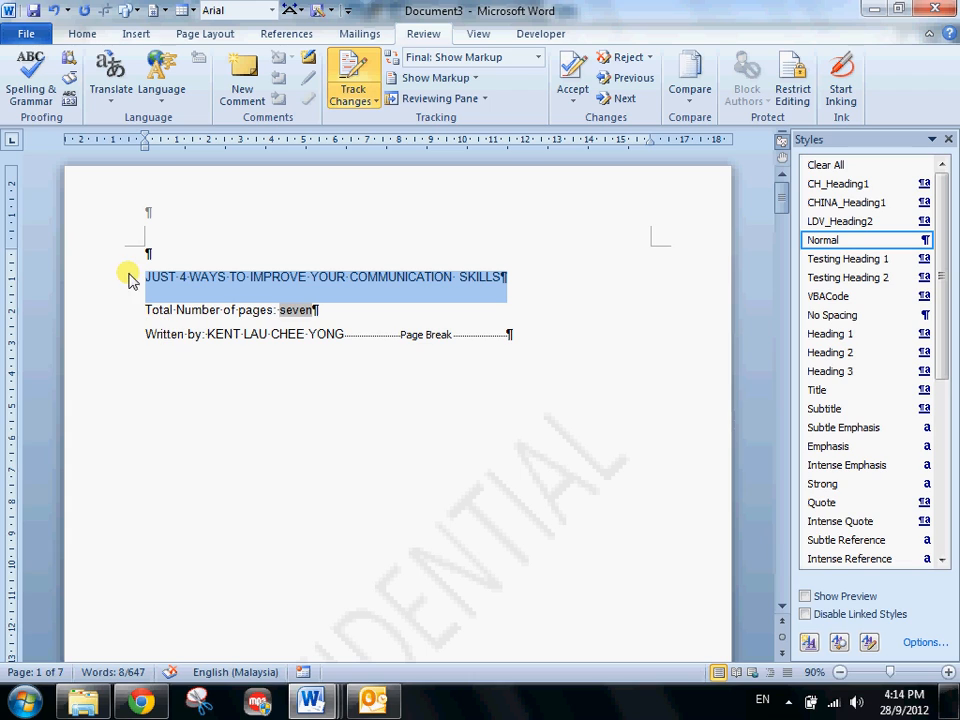
- Make the selected title line bold and close the Styles pane
click(82, 36)
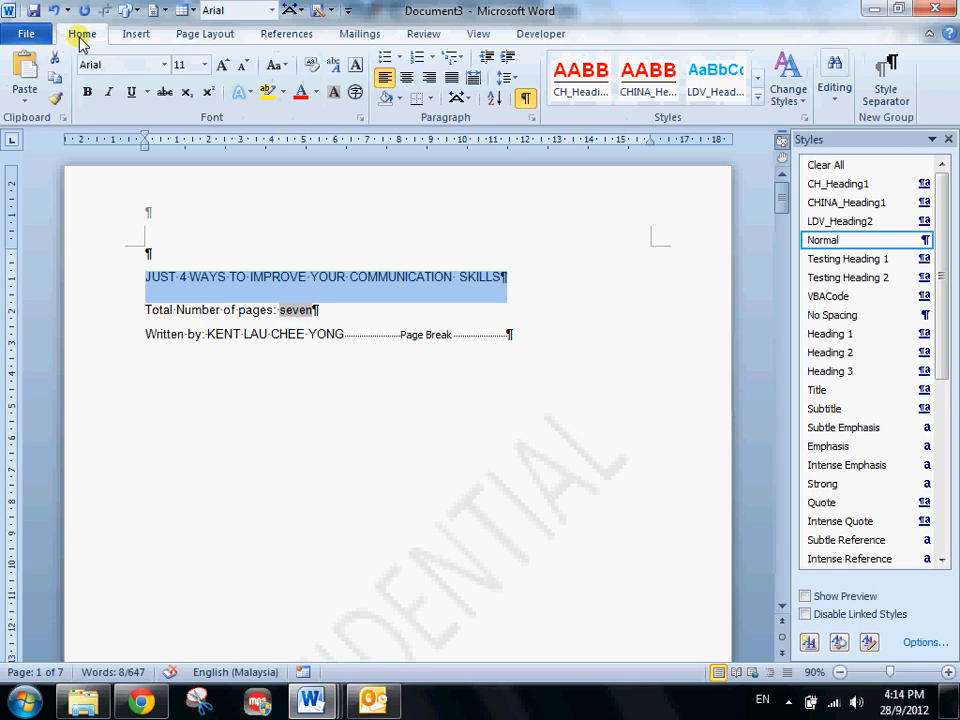
click(87, 97)
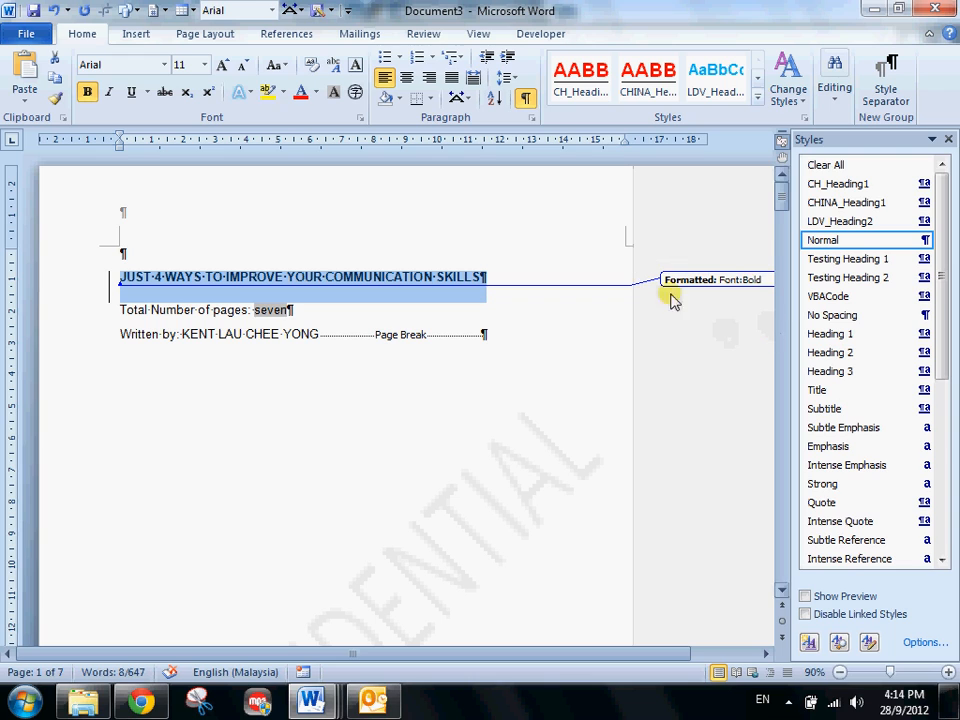
click(950, 139)
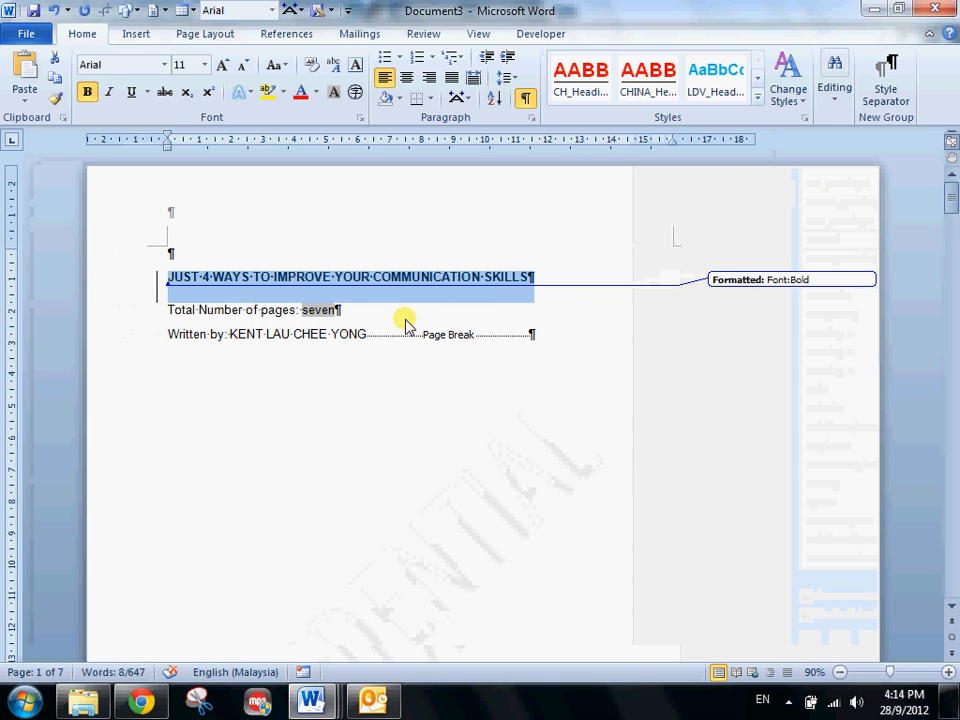
- Accept the tracked bold formatting on the title and switch the review display to Final
click(425, 33)
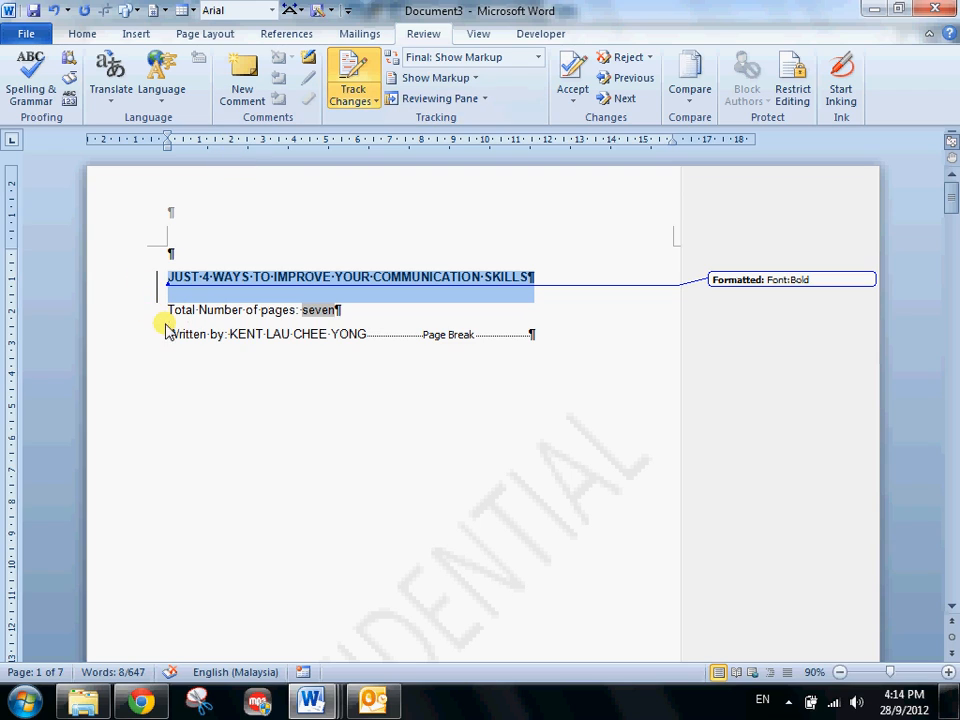
click(578, 80)
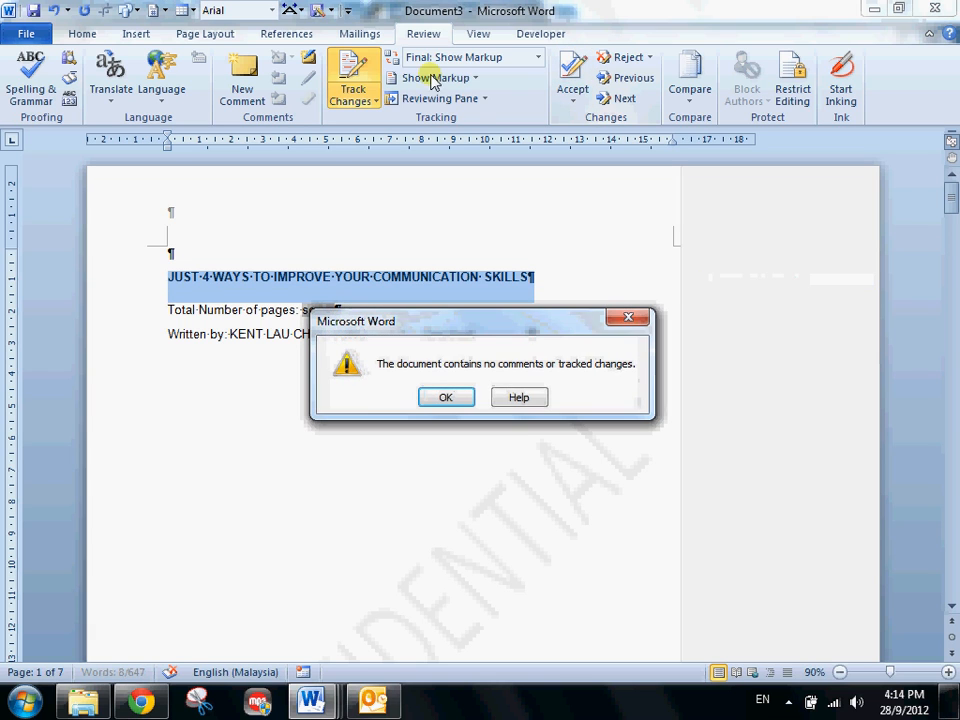
click(439, 396)
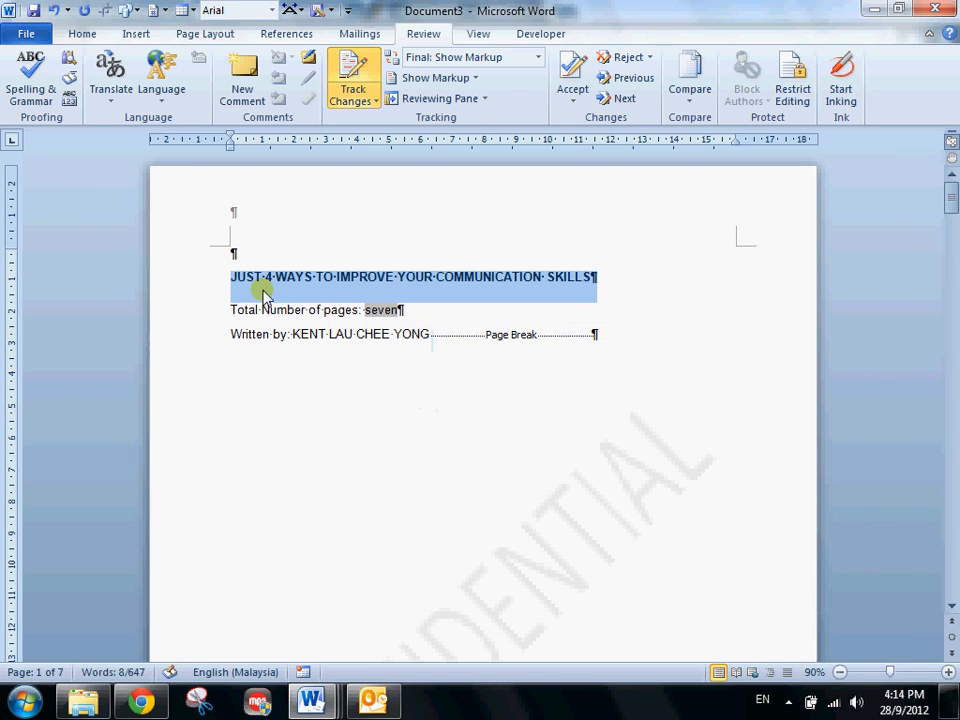
click(620, 98)
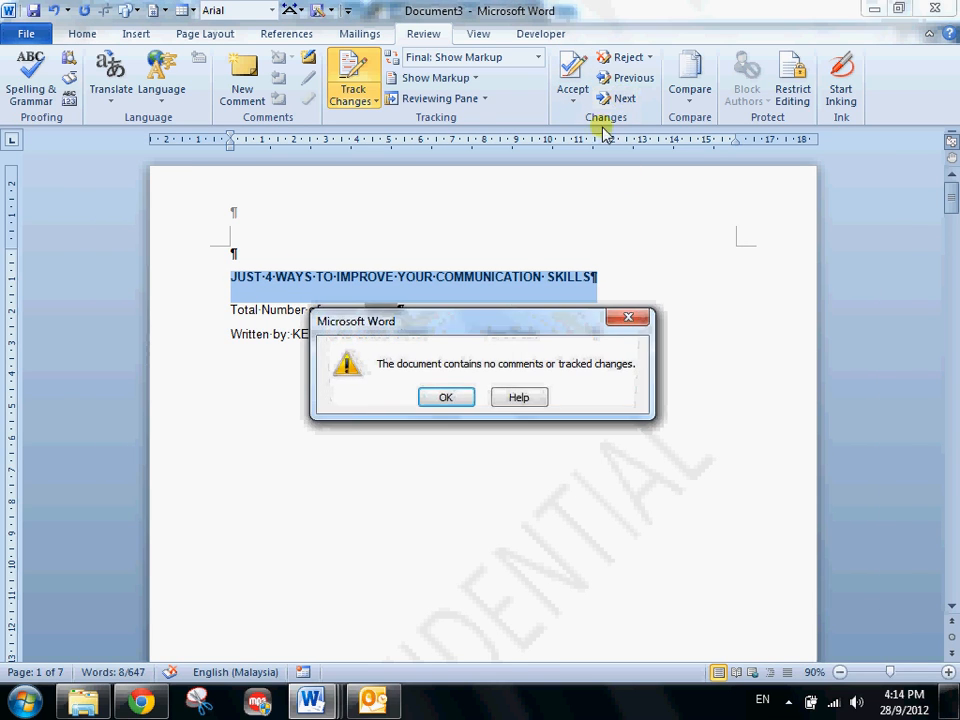
click(450, 400)
click(465, 60)
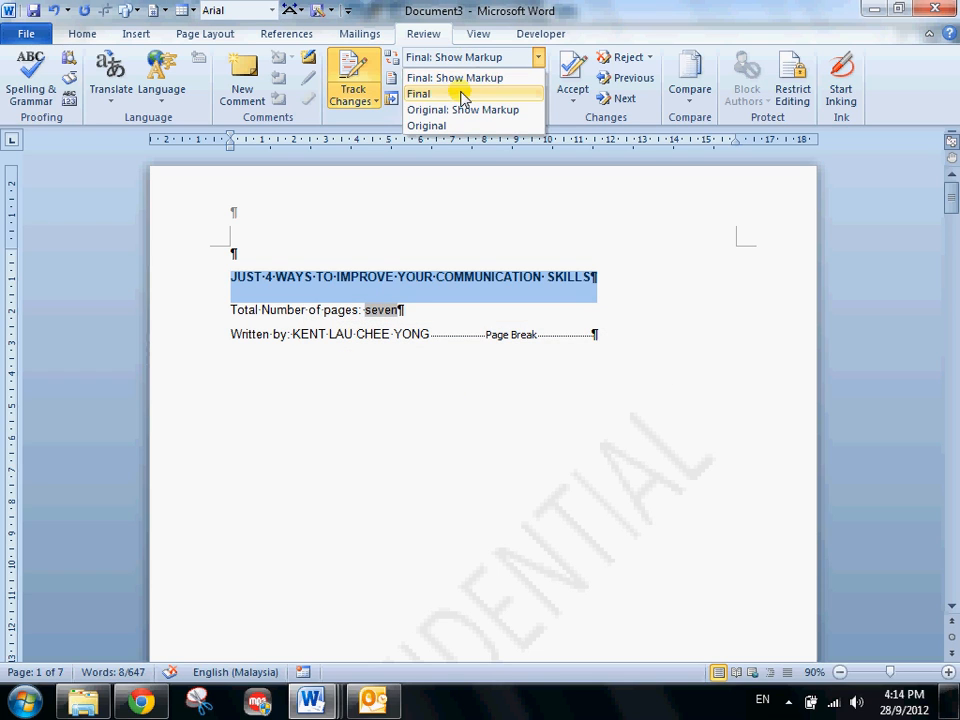
click(425, 93)
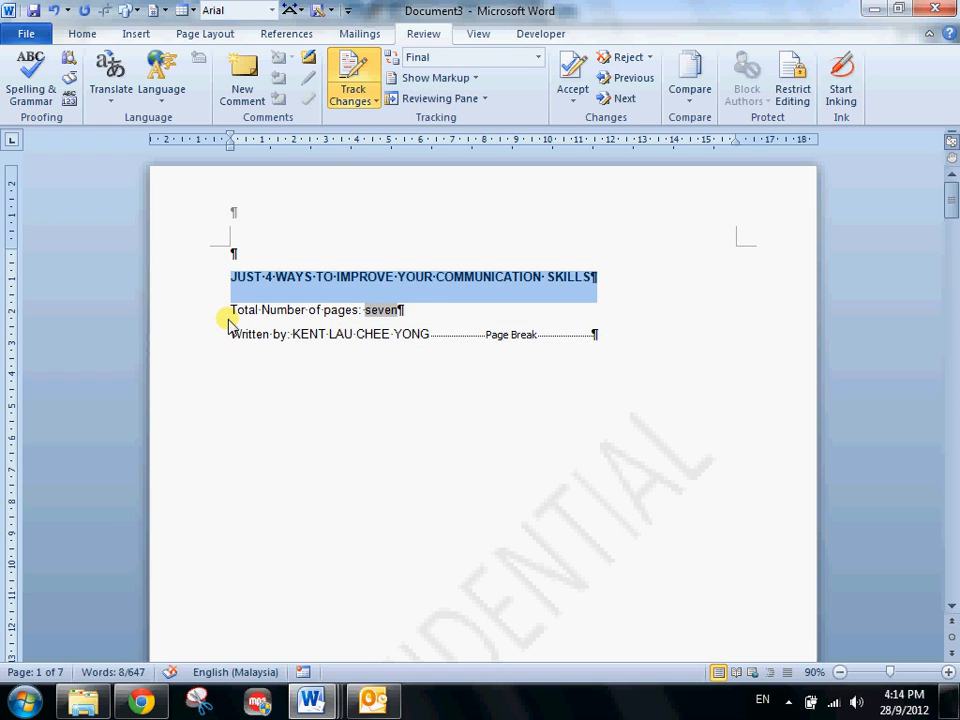
scroll(228, 322, up, 2)
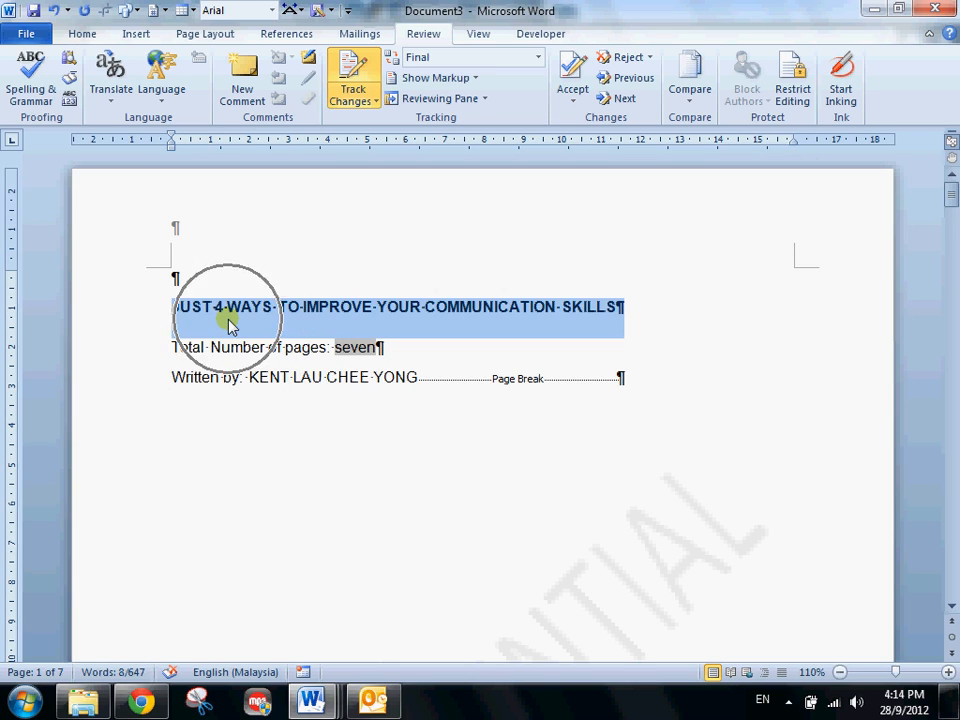
click(270, 360)
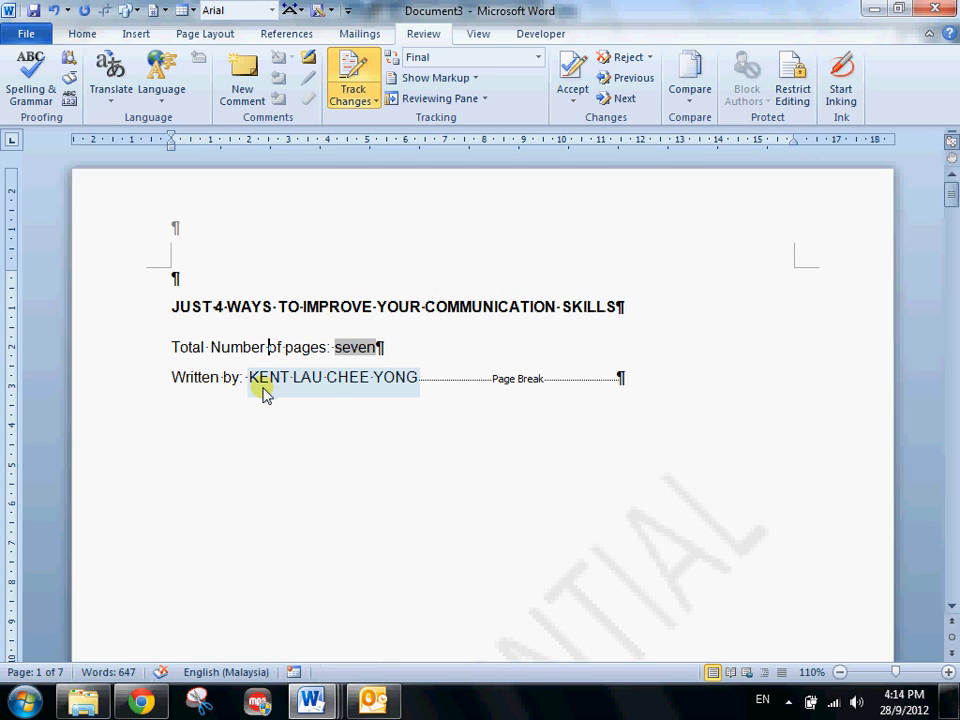
click(133, 304)
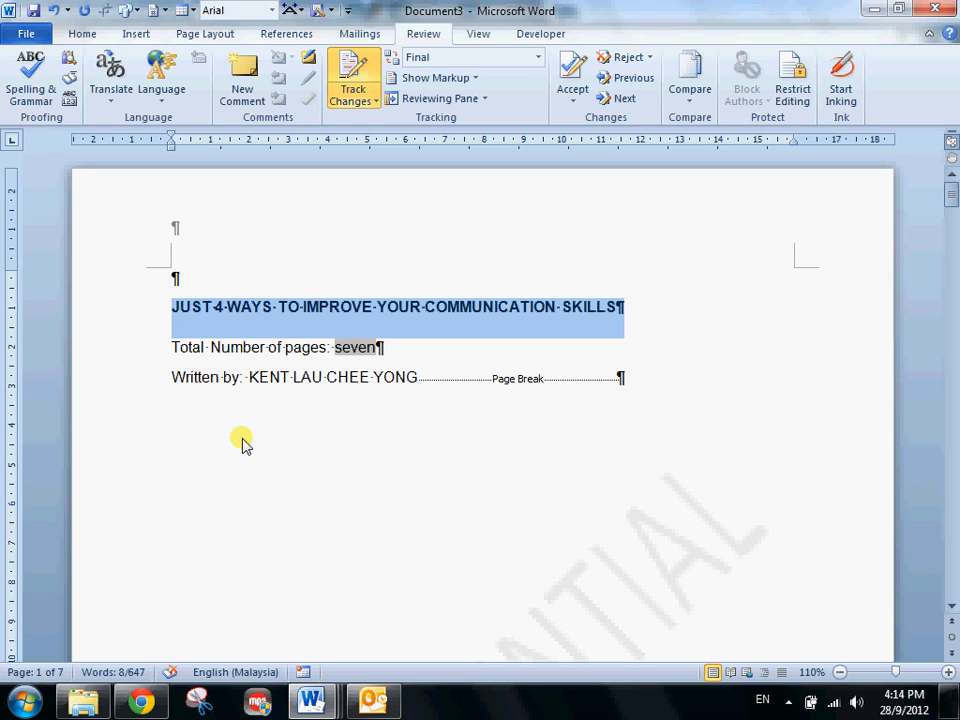
click(437, 437)
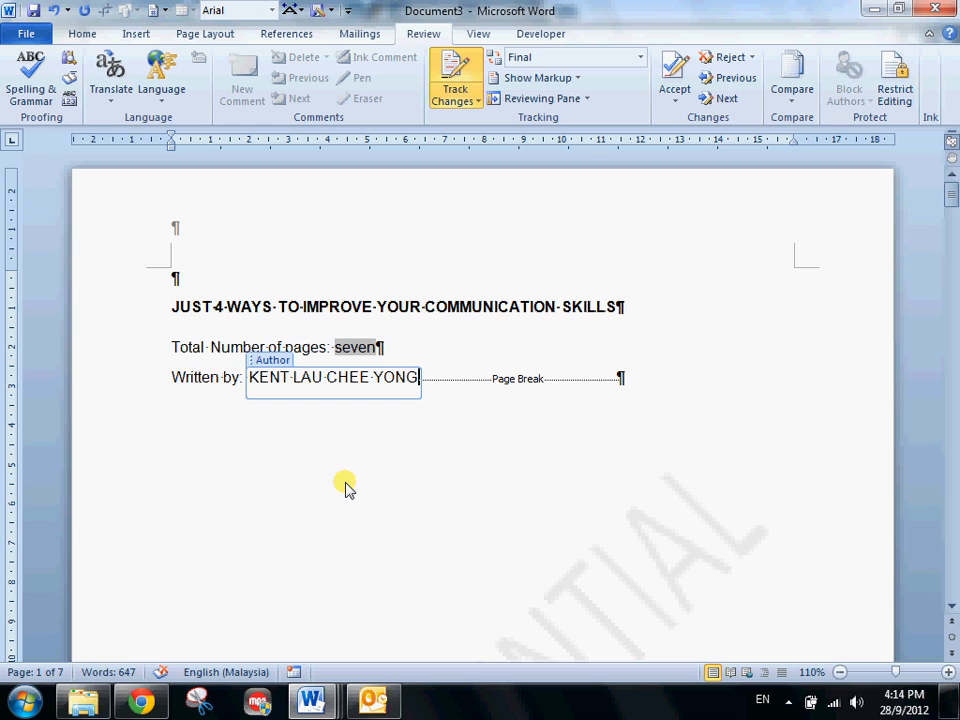
- Add an empty paragraph just before the page break on page 6, below the Pass Certification text
key(ctrl+End)
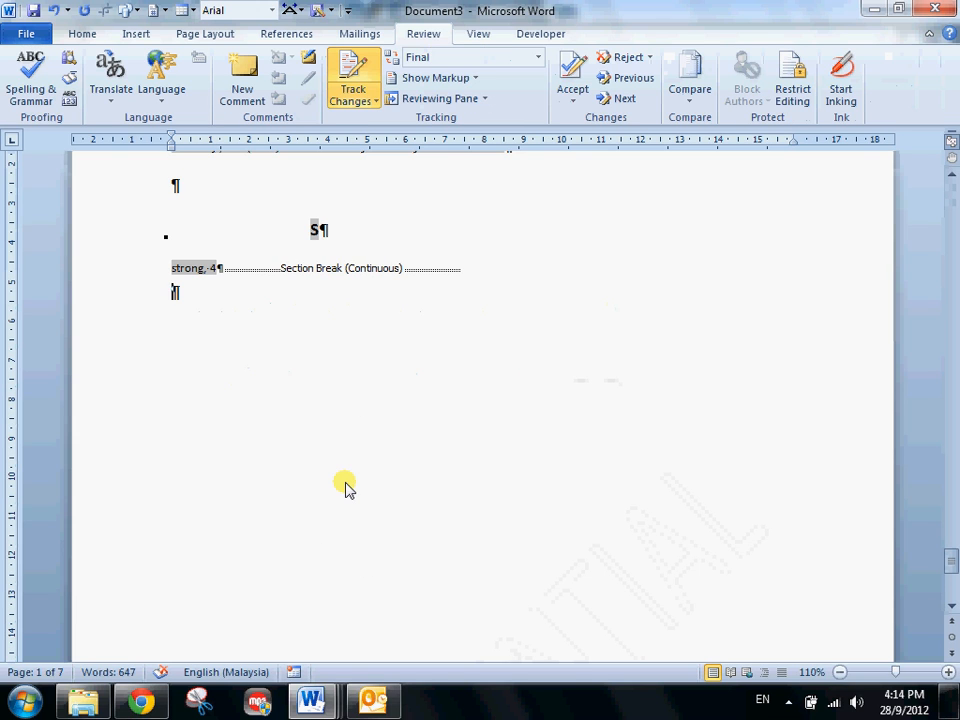
scroll(345, 487, up, 15)
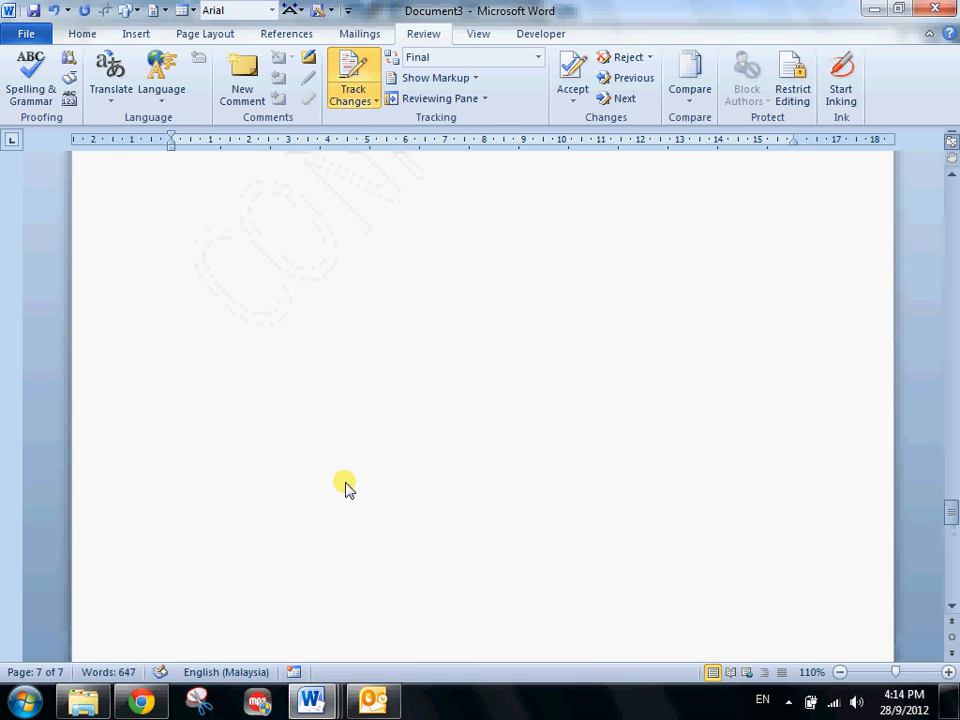
scroll(345, 487, up, 5)
click(328, 561)
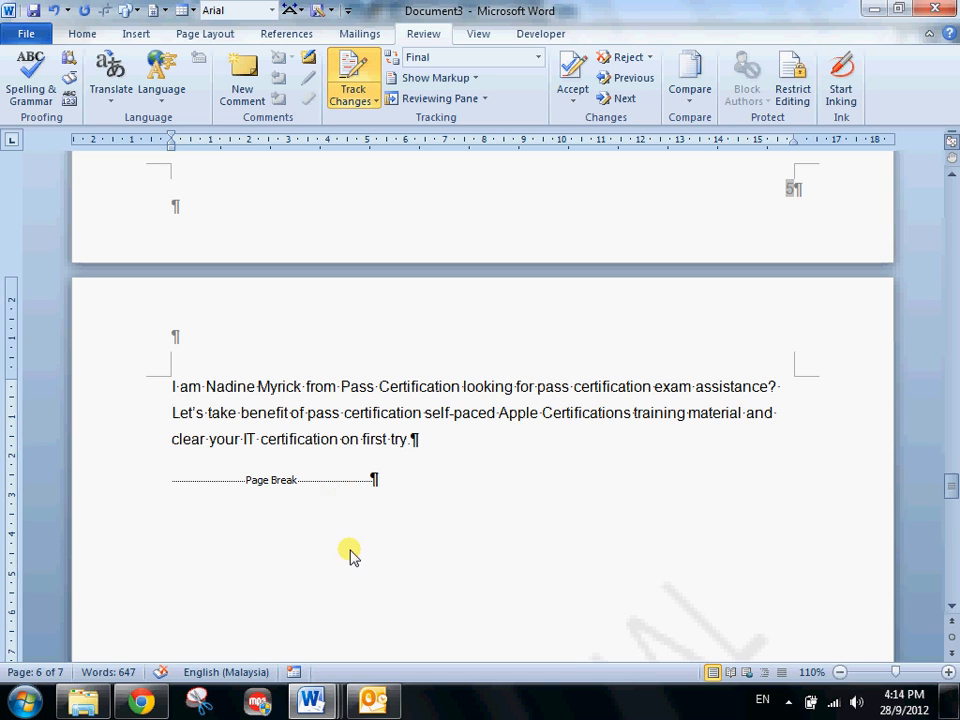
key(Return)
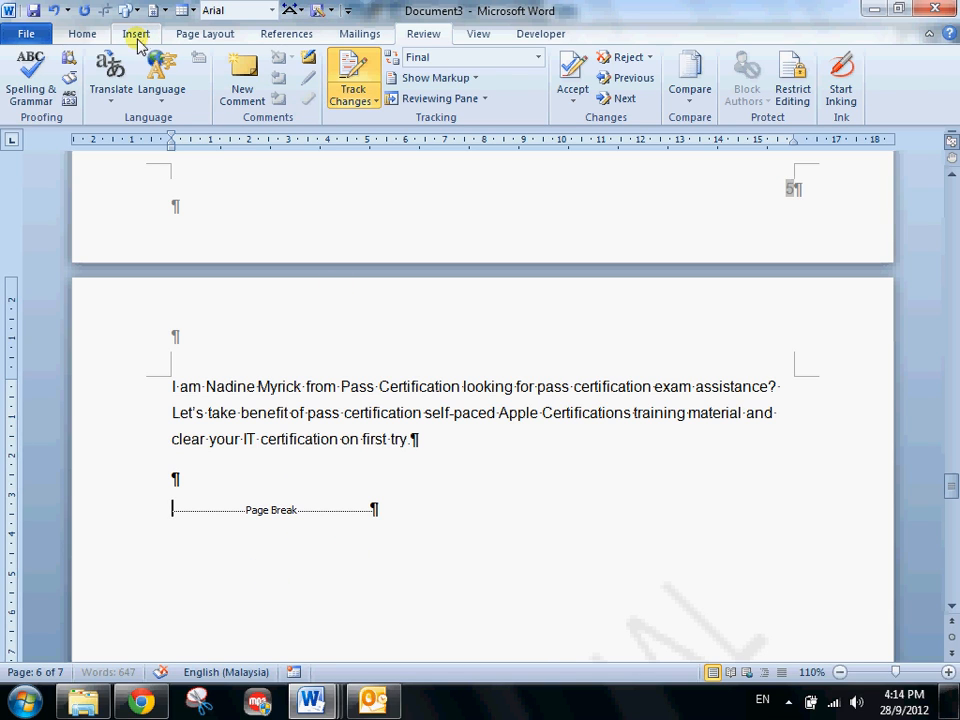
- Insert a new blank equation in front of the page break on page 6
click(130, 36)
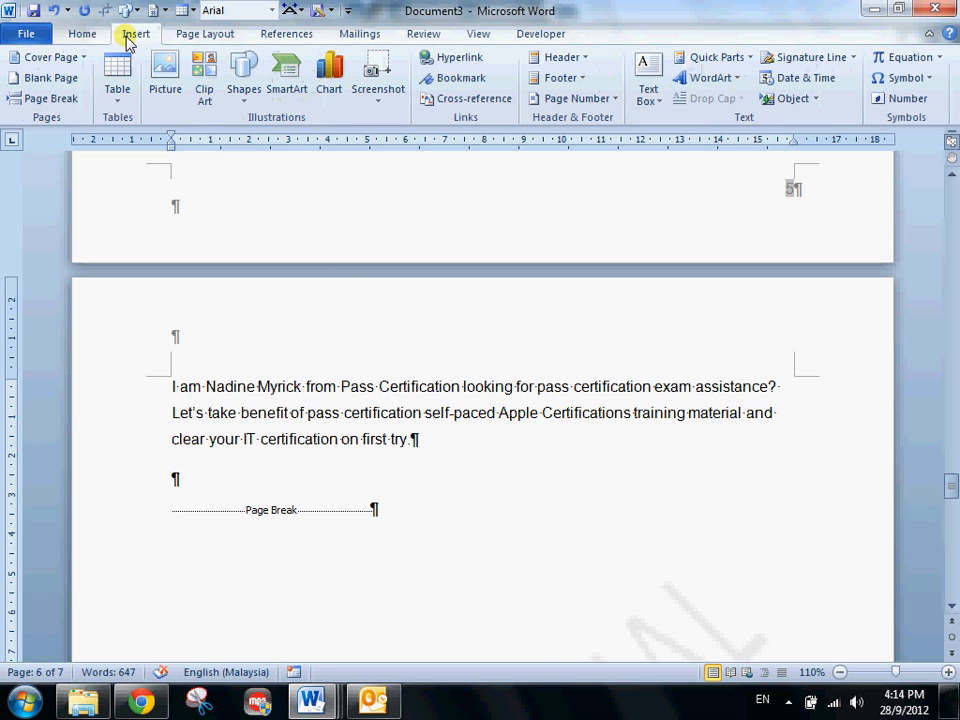
click(939, 58)
drag(926, 133, 934, 350)
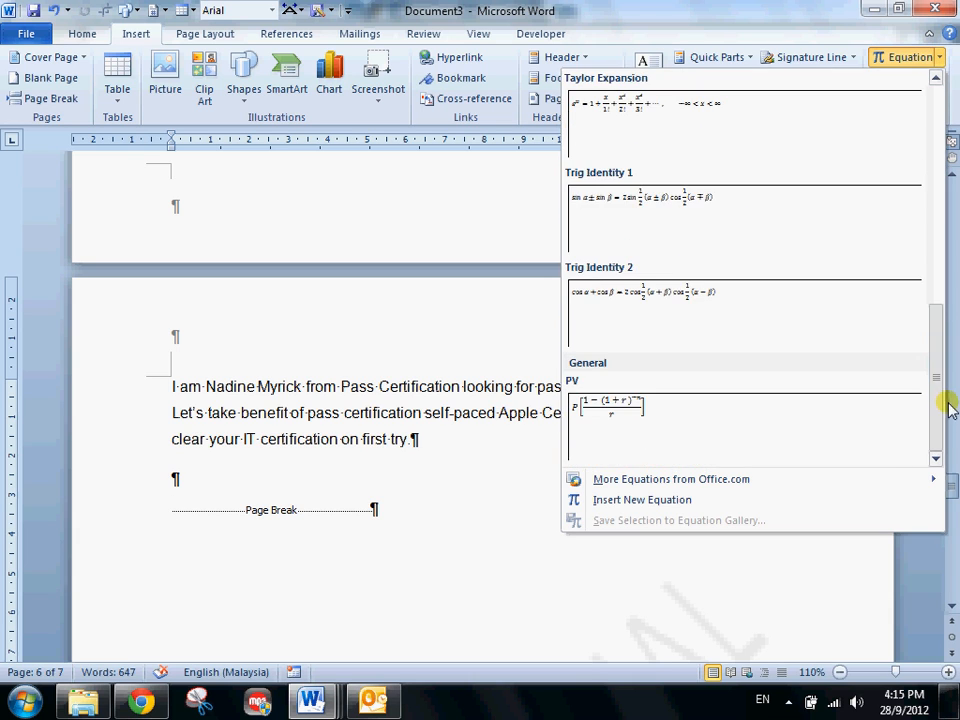
click(652, 502)
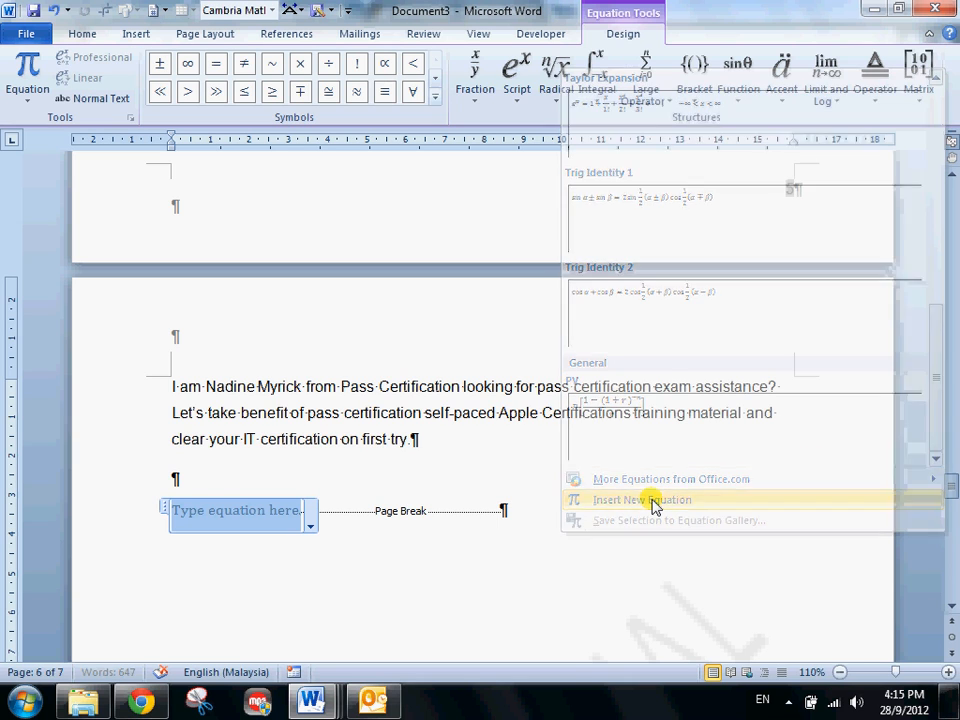
- Insert a stacked fraction into the equation with R as the numerator and i as the denominator
click(476, 80)
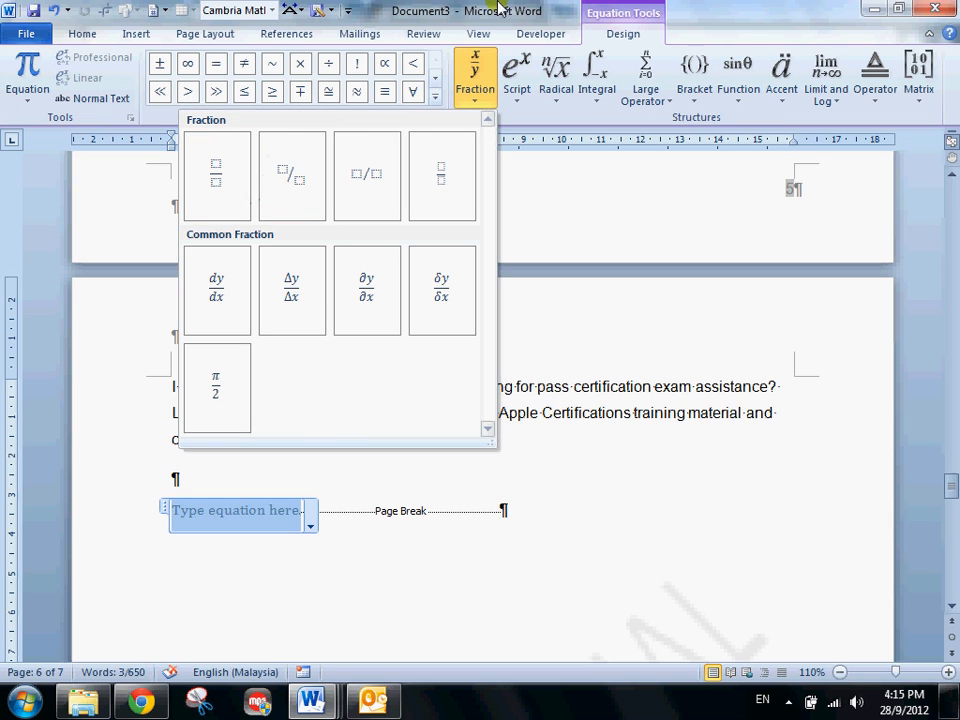
click(216, 208)
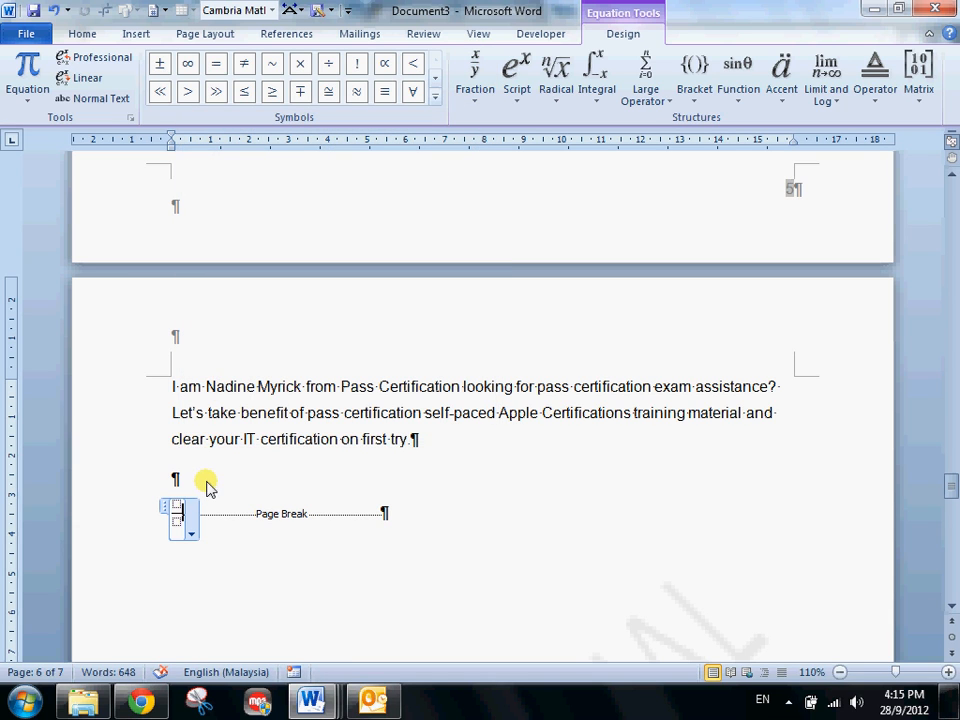
scroll(207, 487, up, 5)
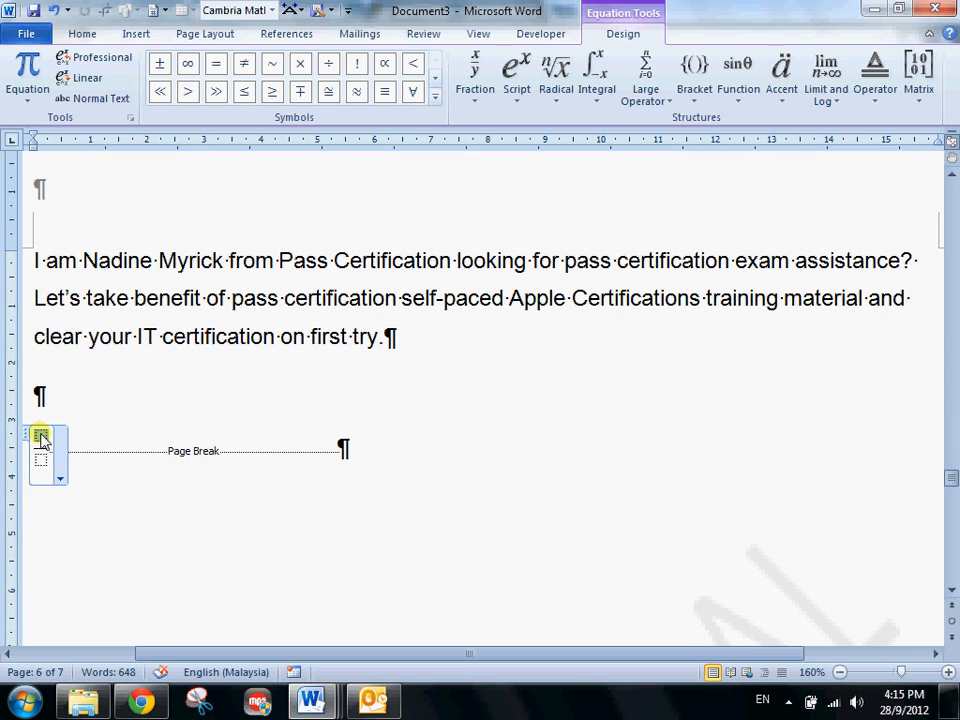
text(R)
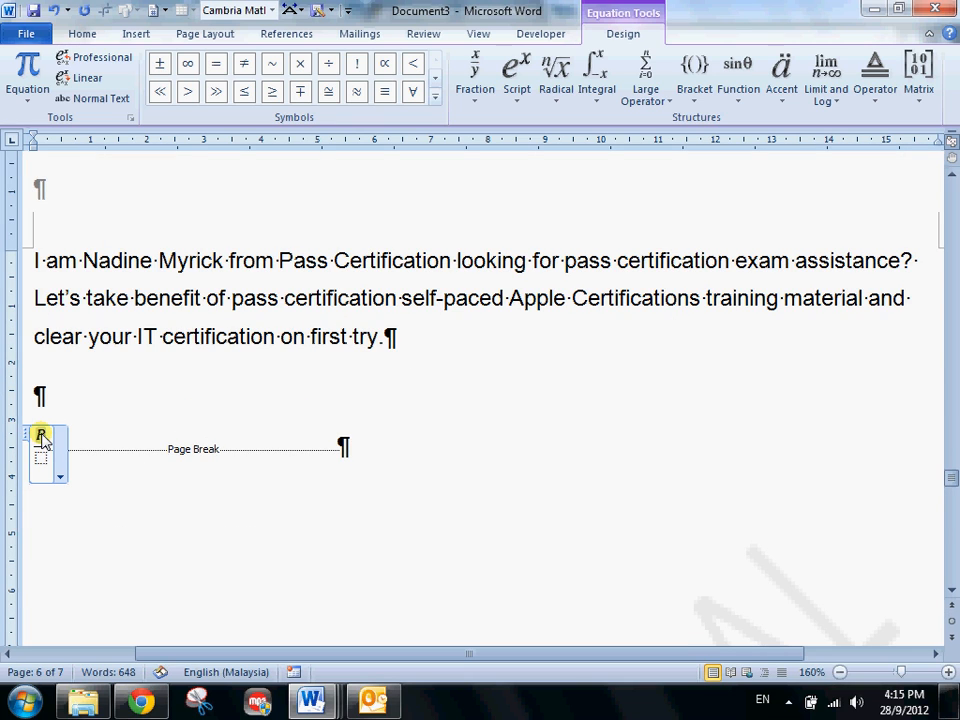
key(Down)
scroll(41, 438, up, 6)
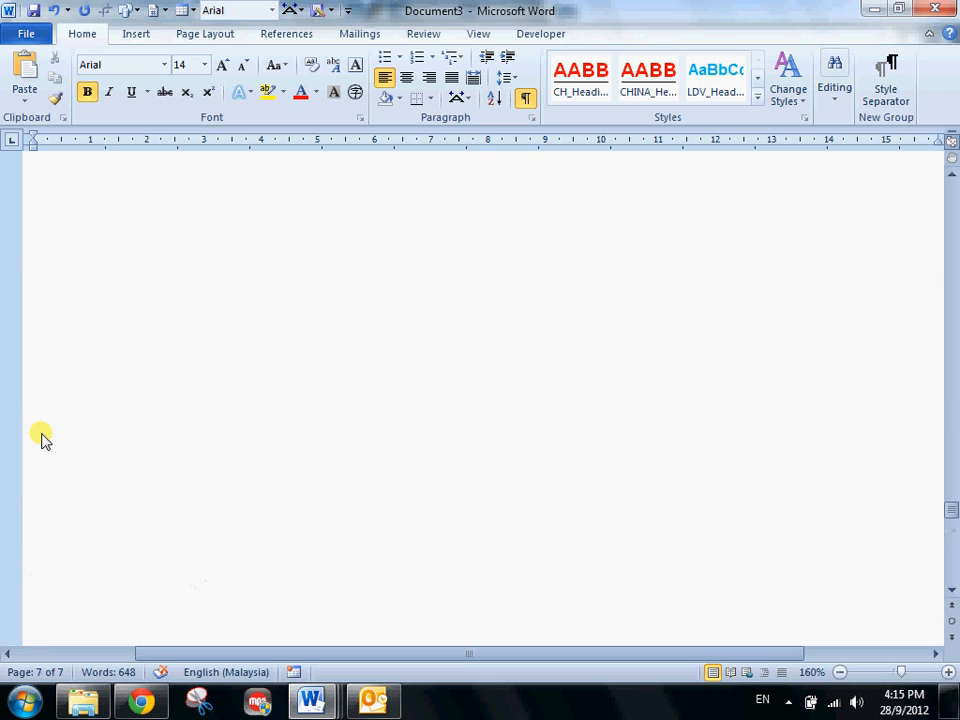
scroll(41, 438, up, 5)
click(52, 336)
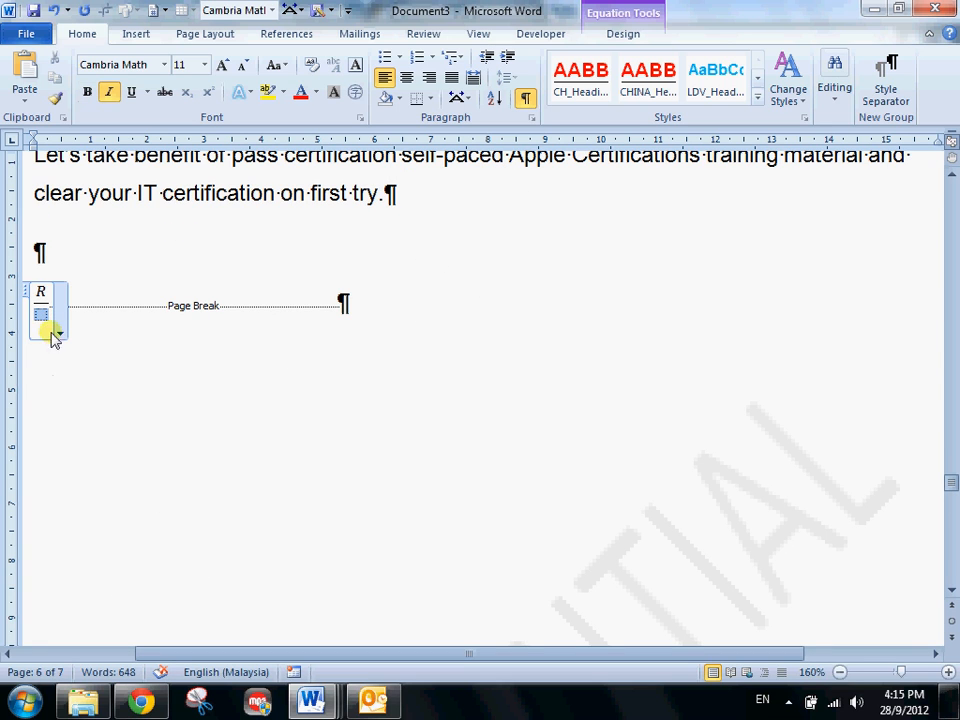
text(i)
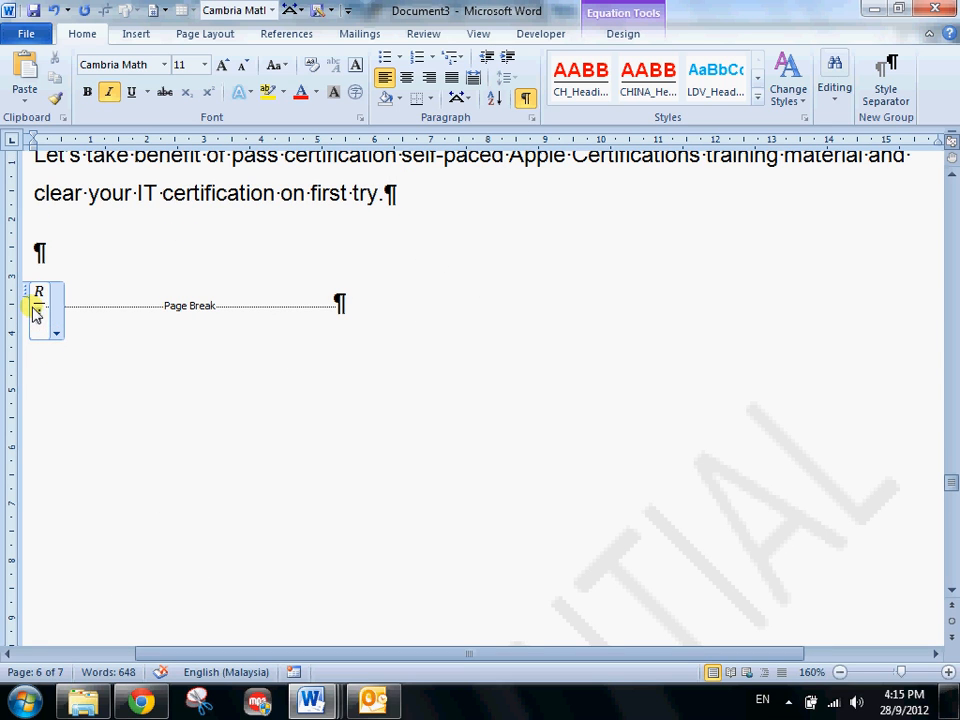
- Add "ratio =" in front of the R over i fraction in the equation
click(47, 330)
text(rat )
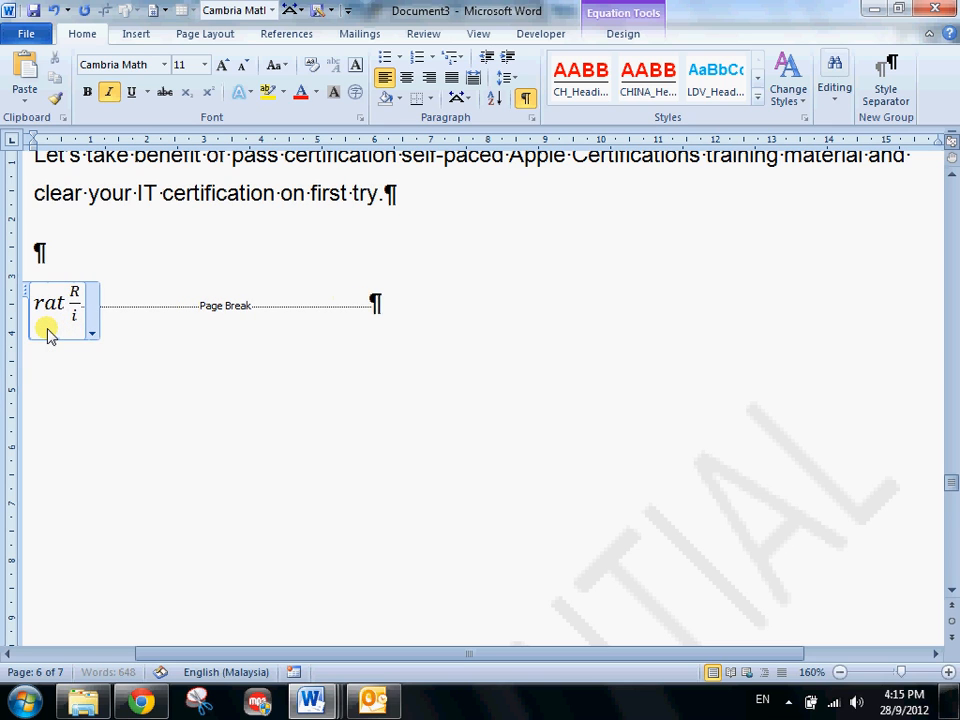
text(io =)
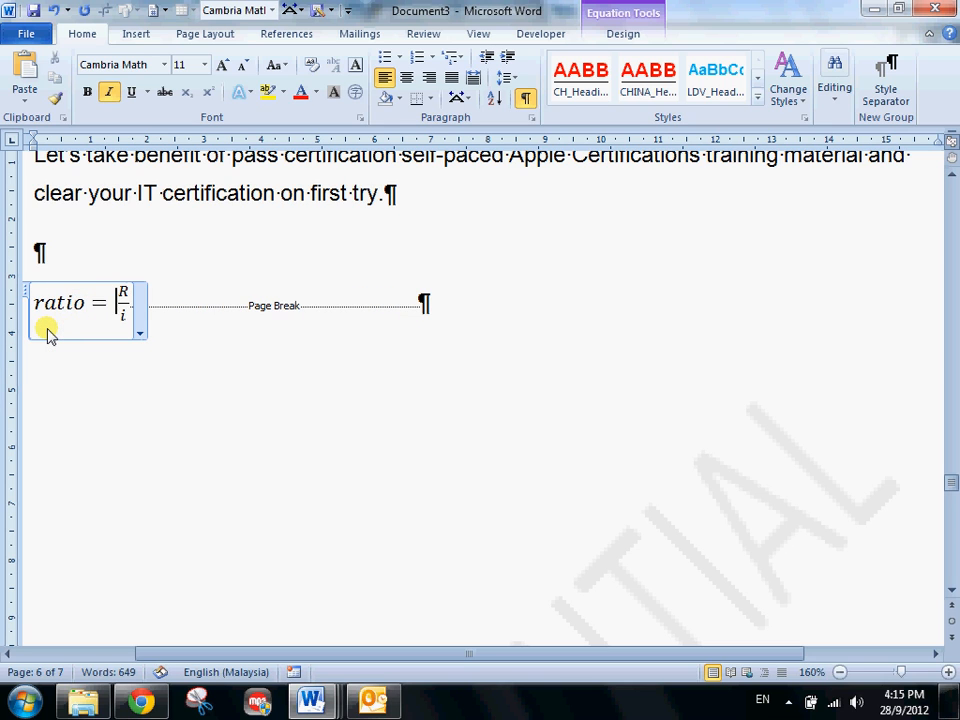
- Select the whole ratio equation and open the font size choices for it
scroll(105, 365, up, 2)
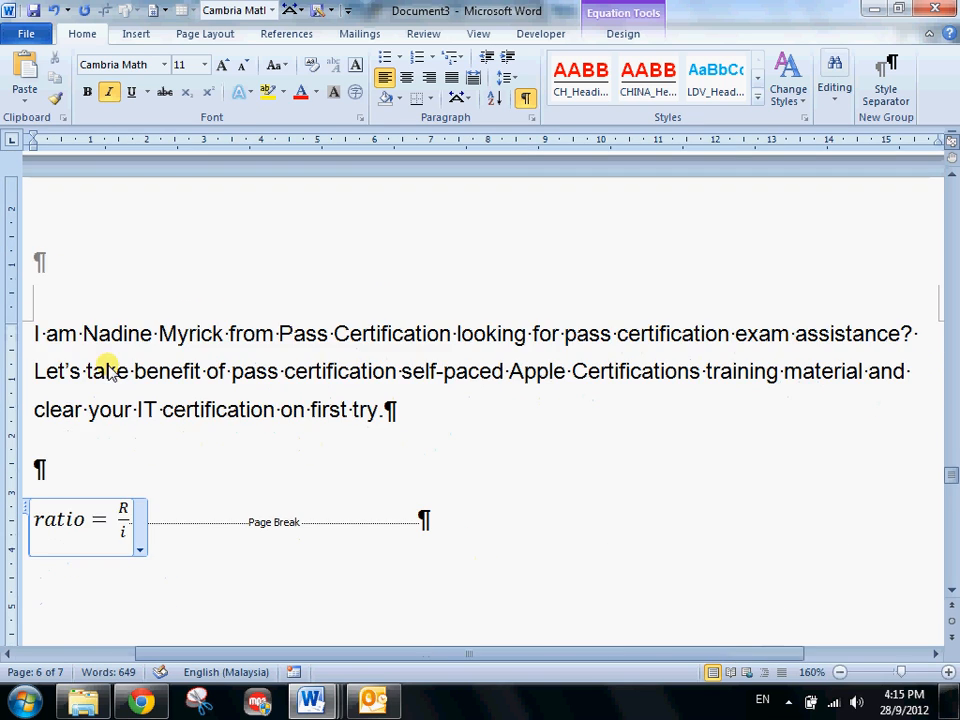
drag(36, 514, 124, 522)
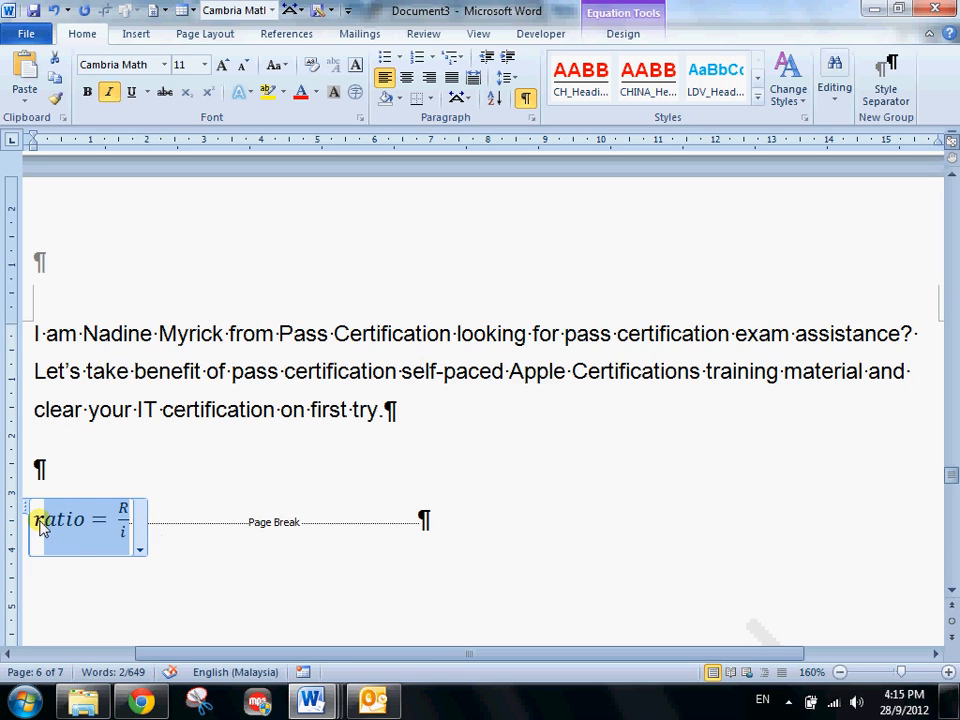
drag(34, 525, 145, 521)
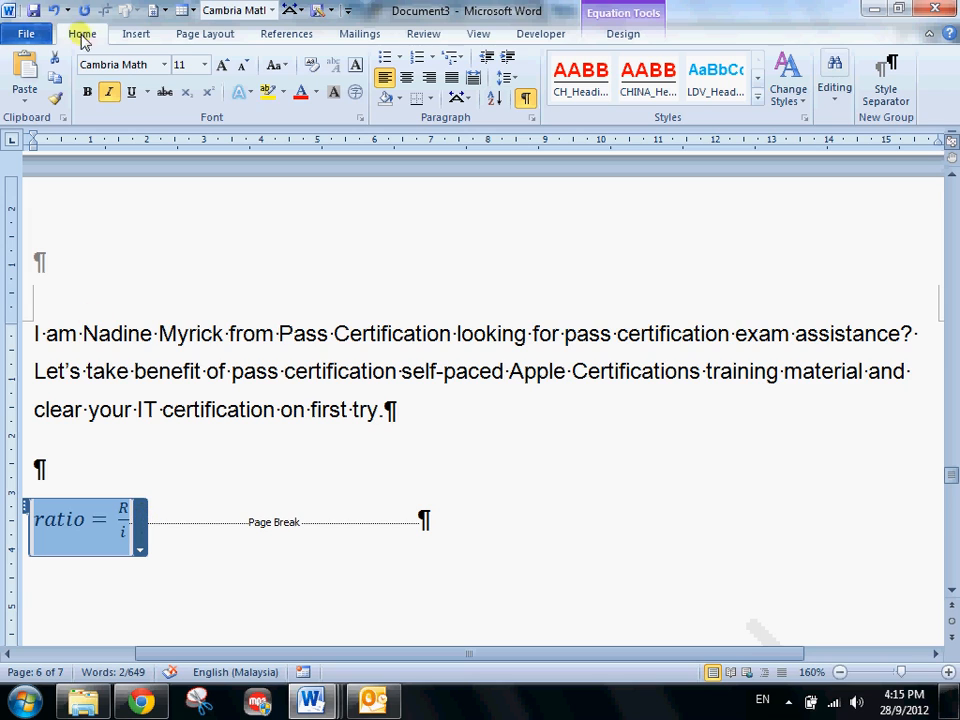
click(204, 65)
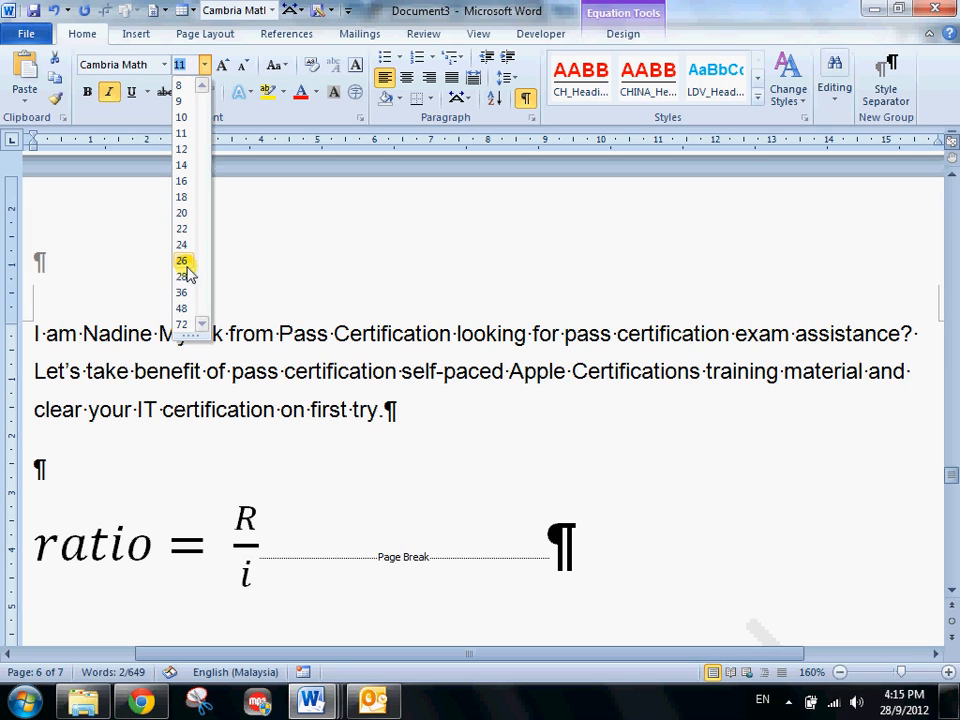